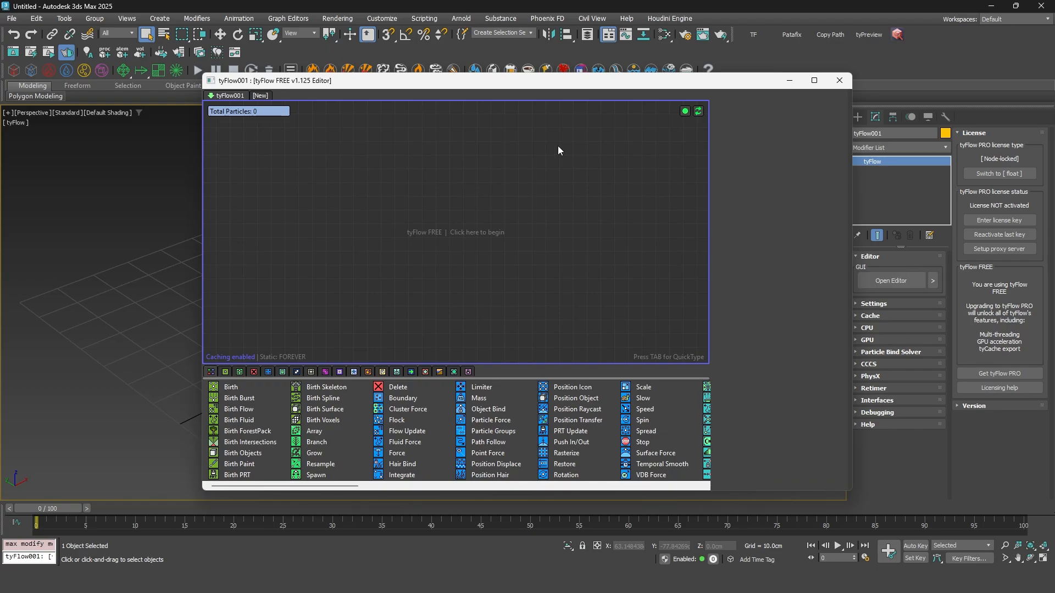
- Add a Value operator to the flow as its own event beside the birth event
click(454, 372)
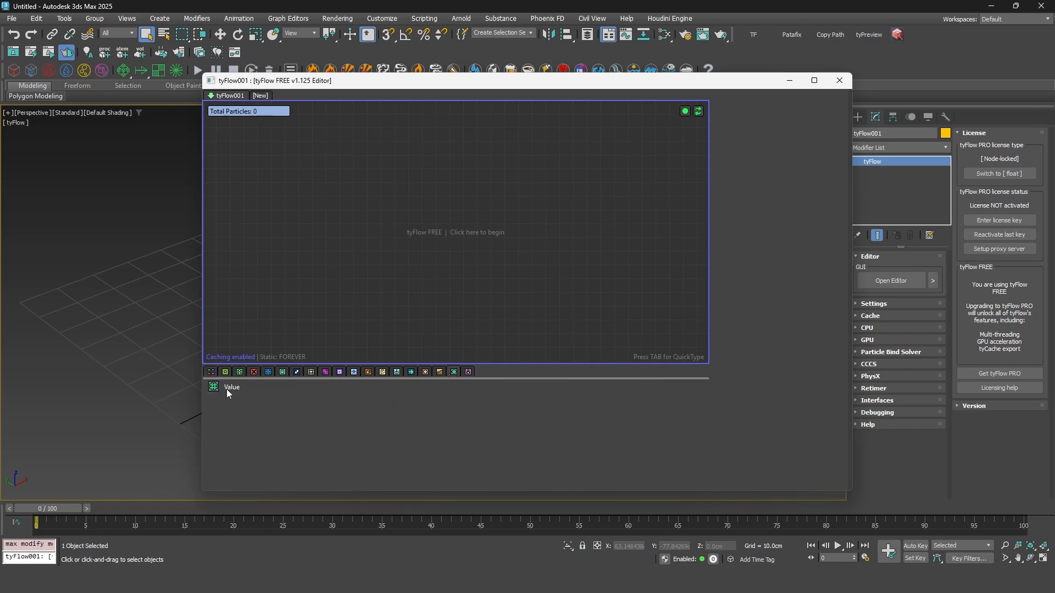
drag(230, 389, 354, 207)
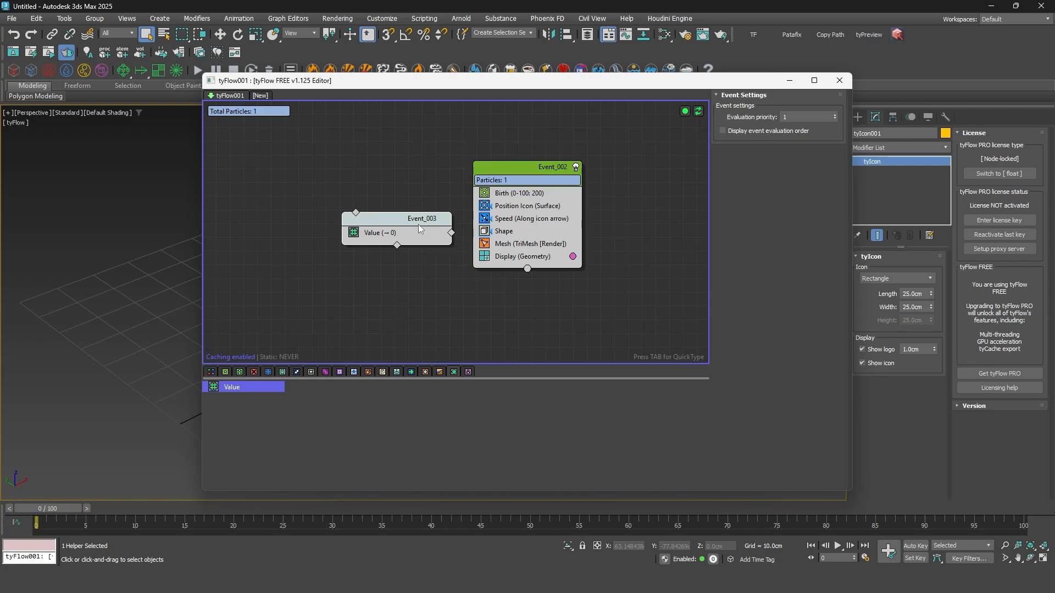
drag(421, 231, 347, 208)
click(361, 222)
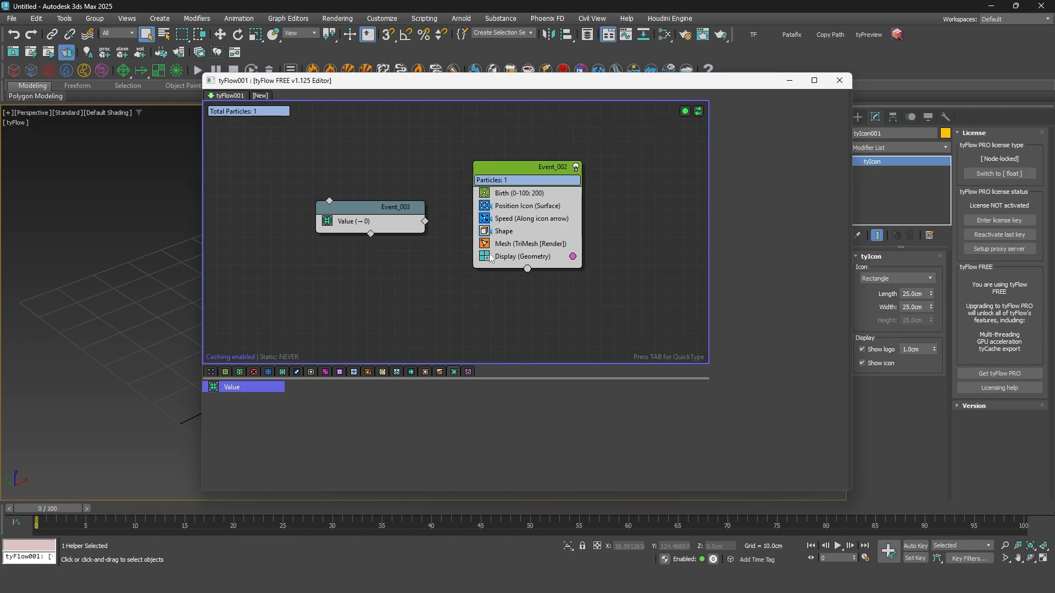
- Expose the Speed operator's magnitude as an input and connect the Value operator's output to it
click(509, 220)
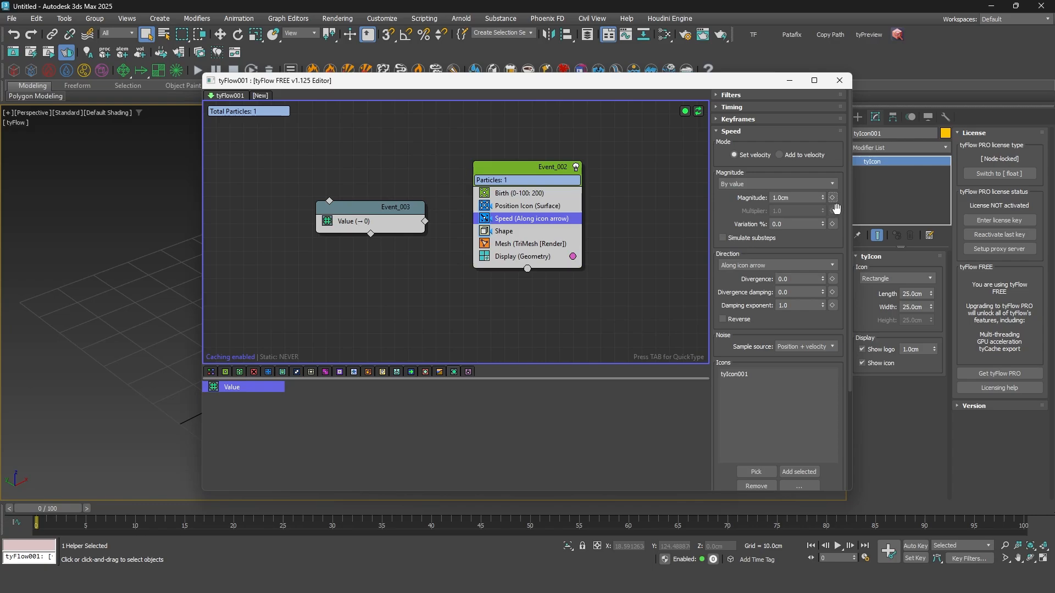
click(832, 197)
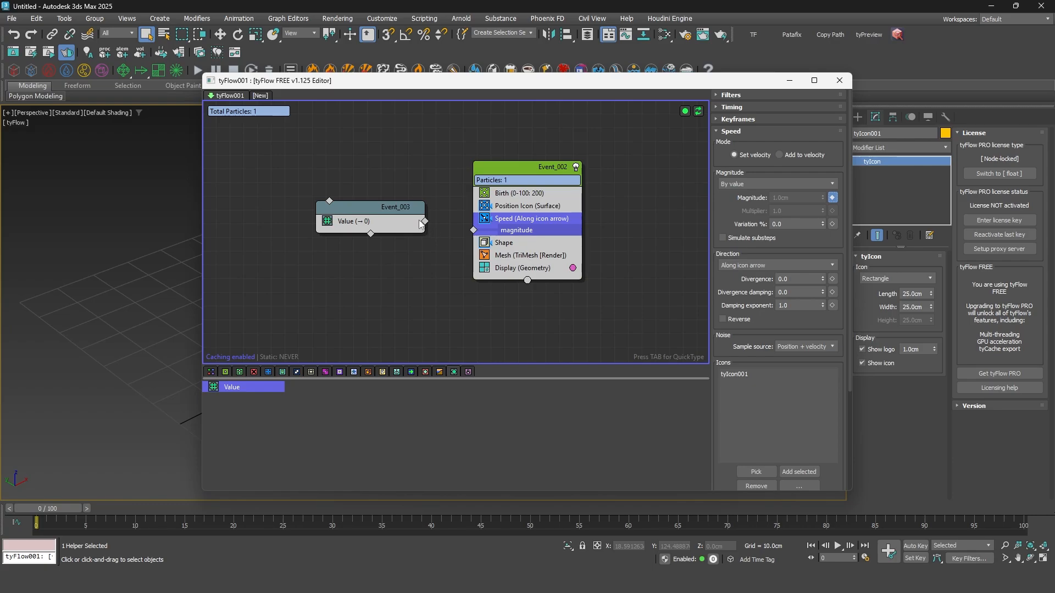
drag(424, 221, 407, 204)
click(450, 174)
click(403, 206)
key(Delete)
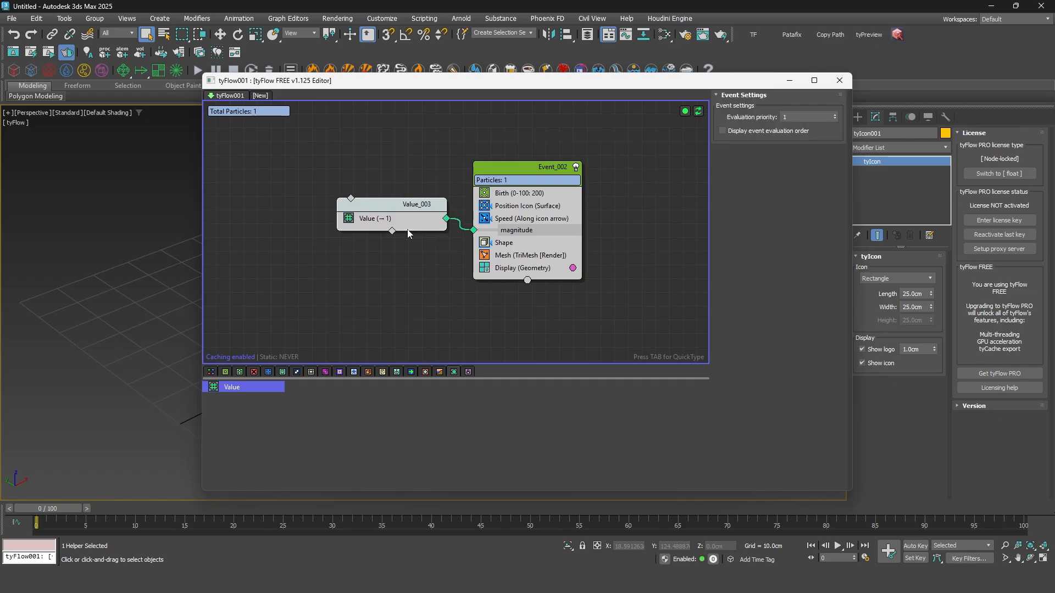
- Set the Value operator feeding the speed magnitude to -2.35 and return to the Speed operator's settings
click(406, 220)
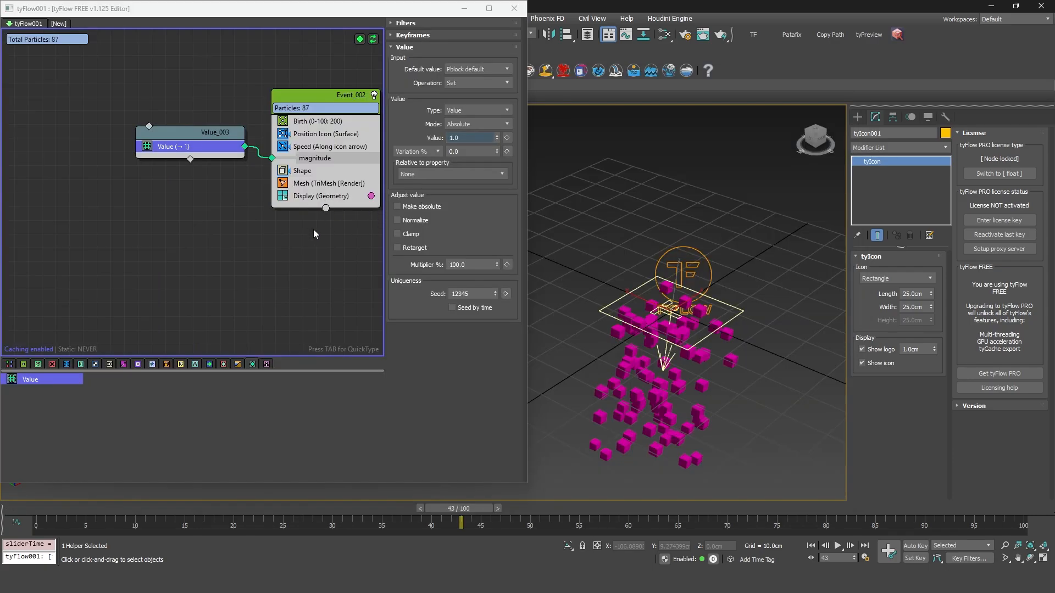
middle_drag(314, 230, 260, 259)
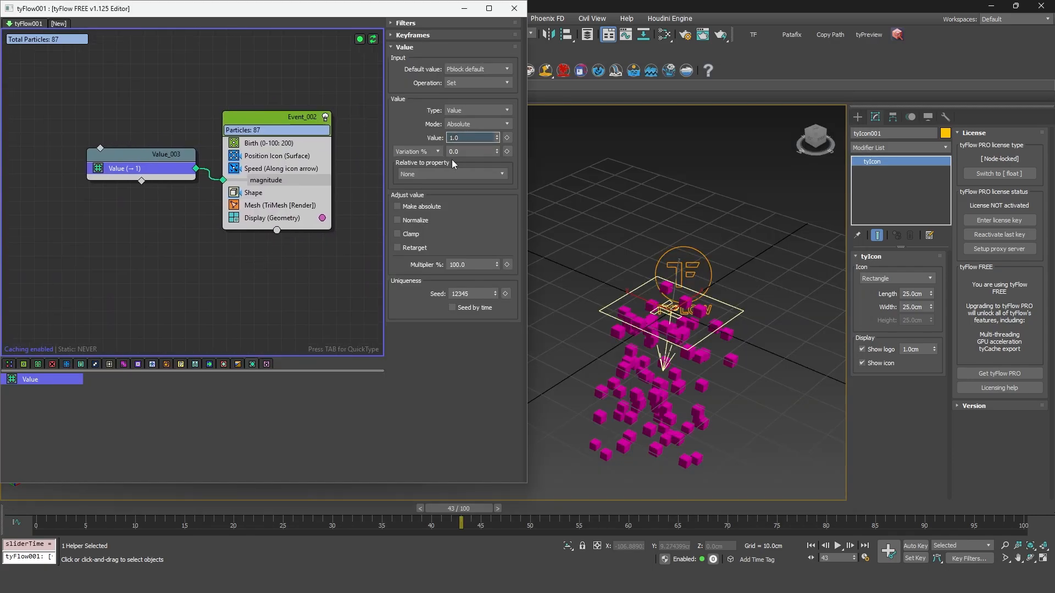
click(317, 178)
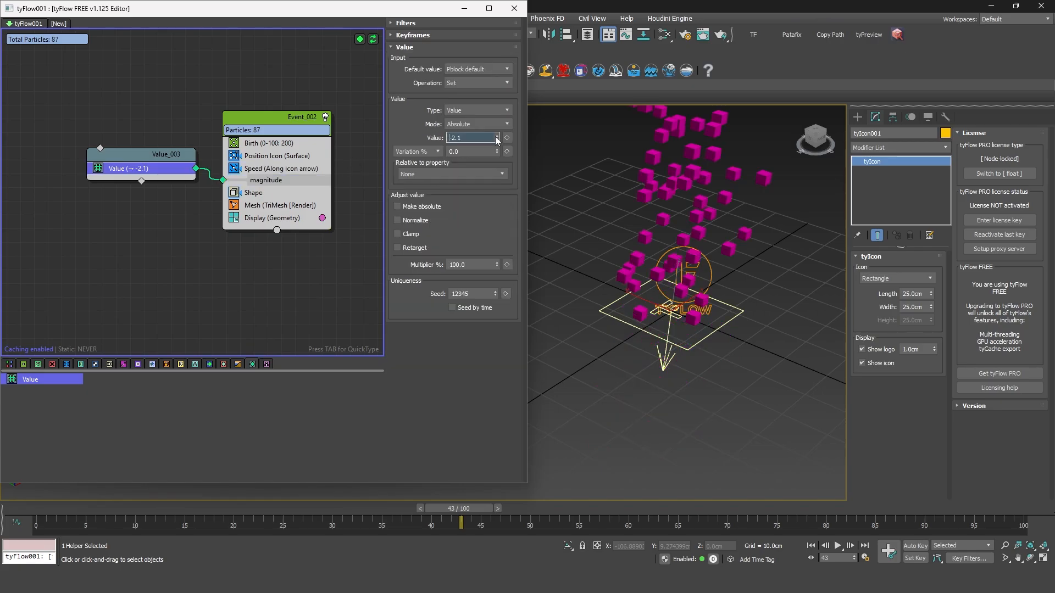
mouse_move(498, 140)
mouse_down()
mouse_move(499, 129)
mouse_move(505, 144)
mouse_up()
click(305, 170)
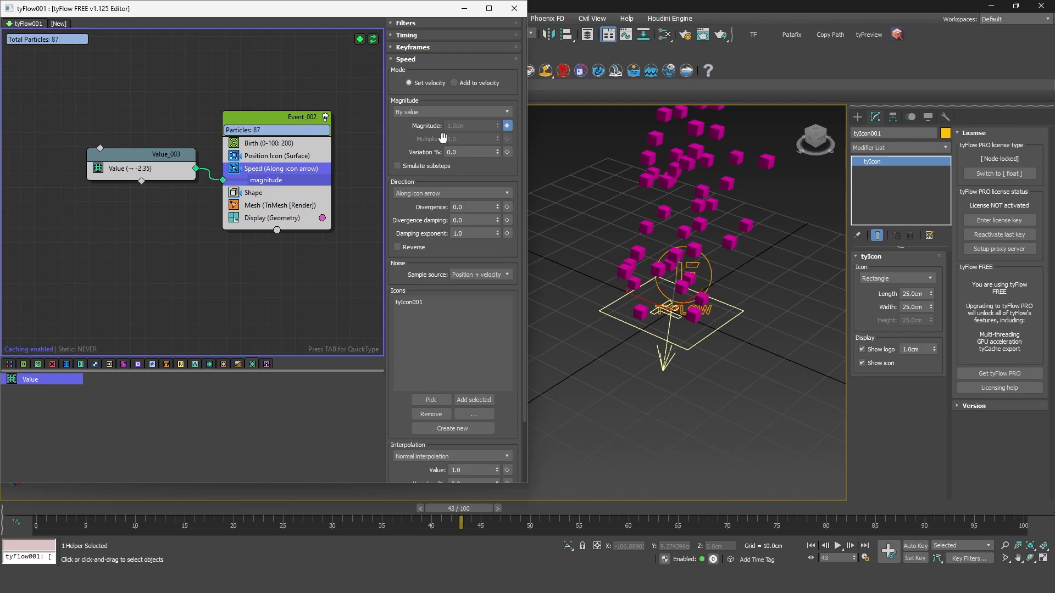
- Align the value event with the magnitude input and set its value to 0.75
click(137, 169)
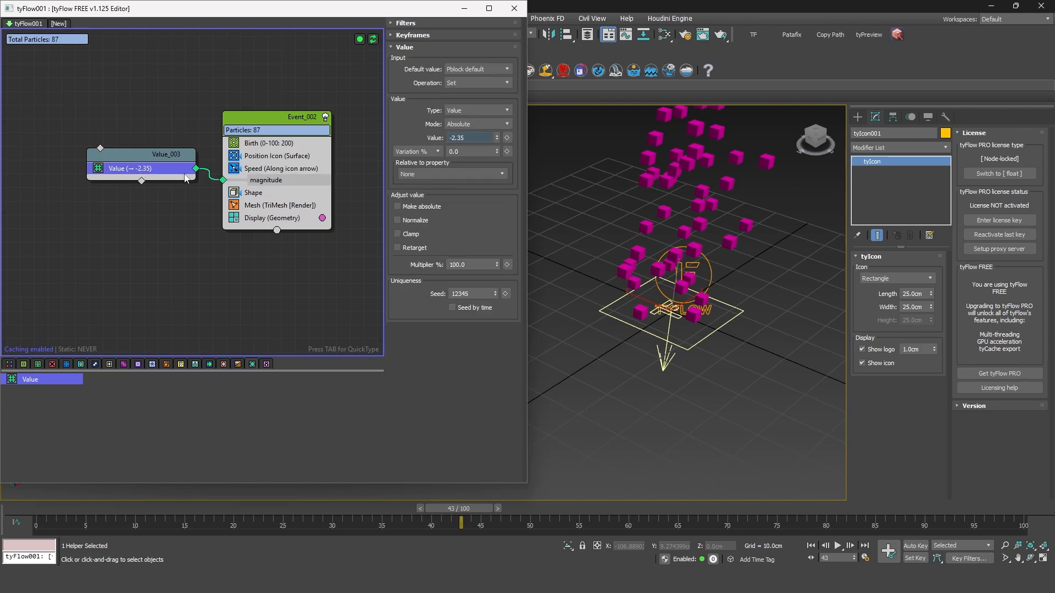
drag(157, 160, 155, 168)
click(157, 180)
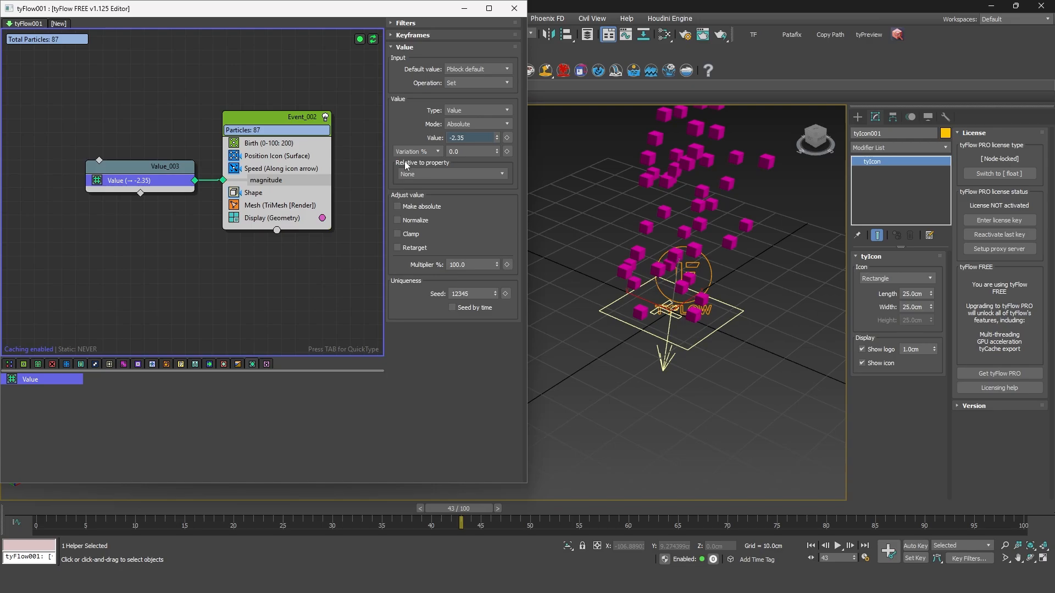
mouse_move(496, 138)
mouse_down()
mouse_move(497, 164)
mouse_move(495, 150)
mouse_up()
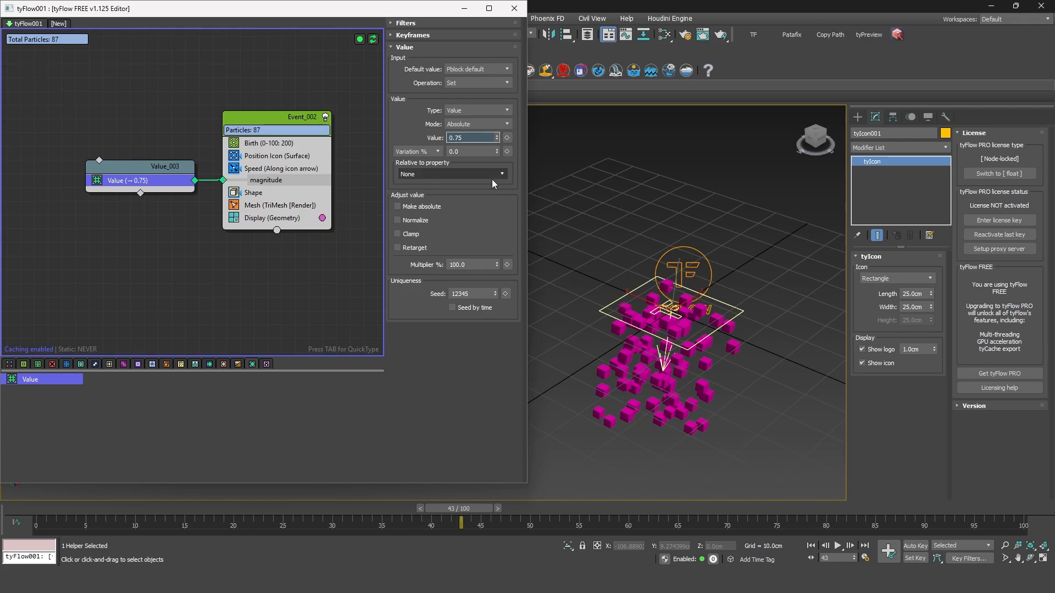
- Duplicate the birth event and move the copy's position icon along X to about 54.28 cm
scroll(189, 163, down, 1)
key(ctrl+v)
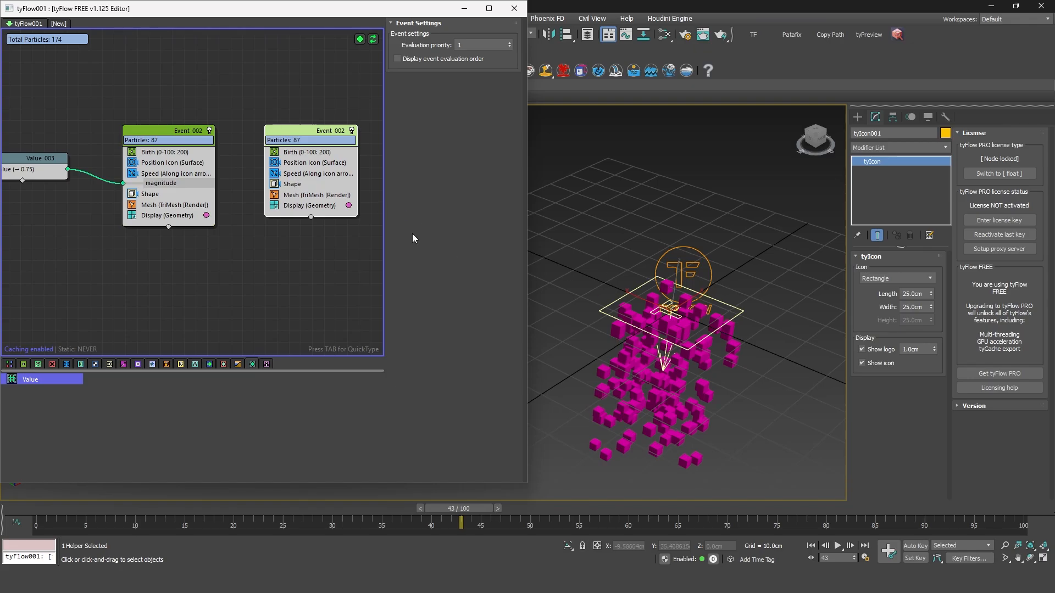
click(311, 163)
key(w)
drag(681, 308, 728, 283)
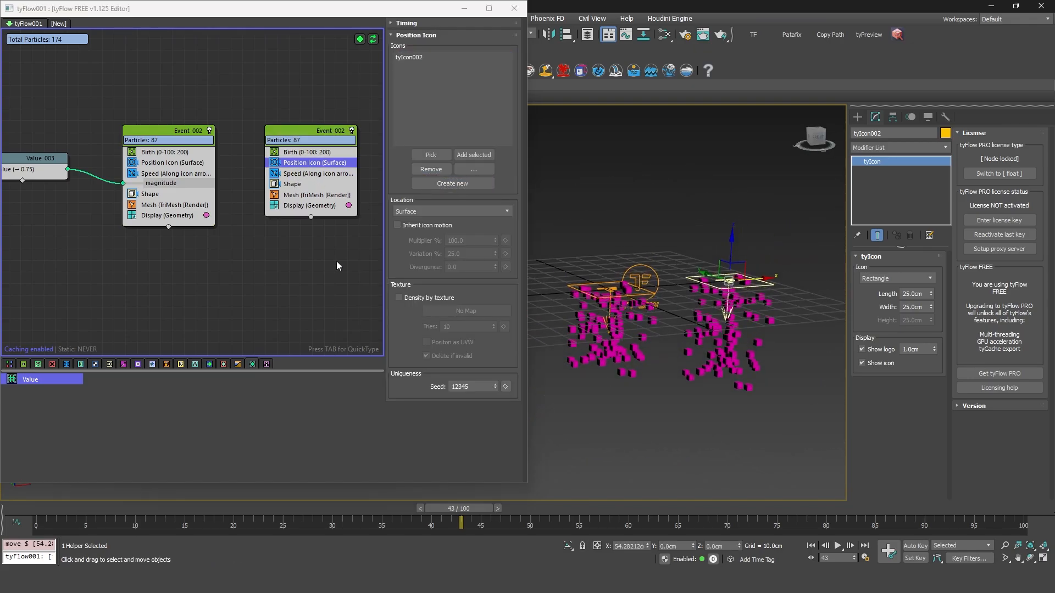
- Expose the copied Speed operator's magnitude, connect the existing Value operator to it, and place the value event above both particle events
click(330, 176)
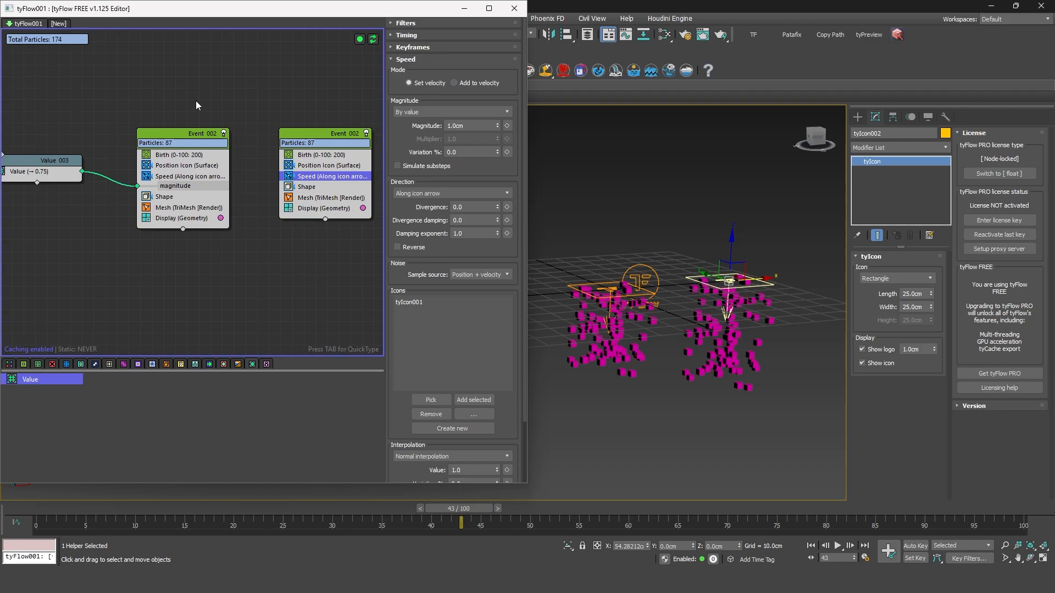
click(508, 126)
middle_drag(251, 111, 266, 113)
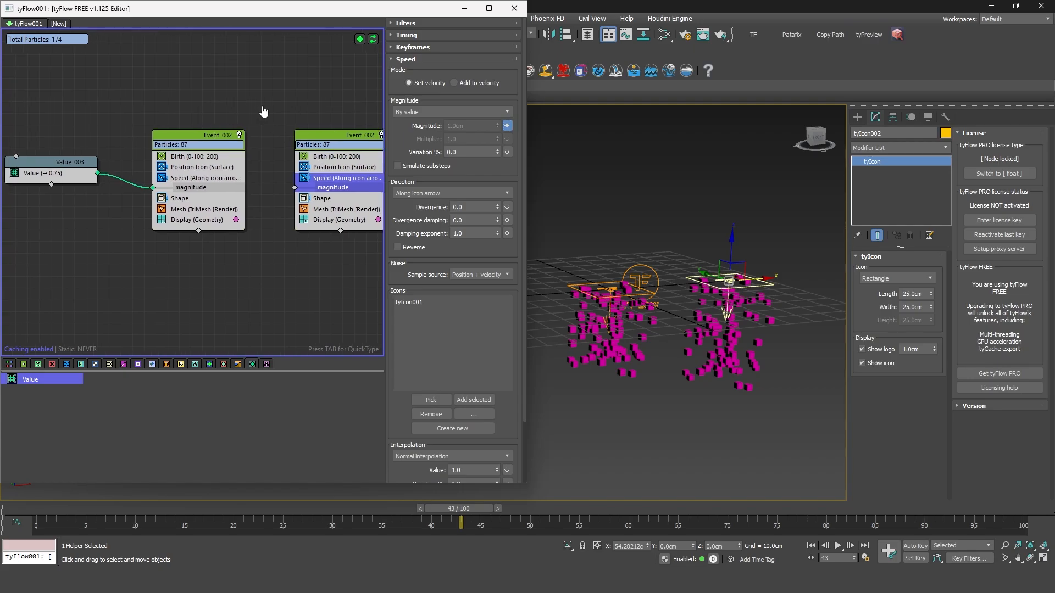
drag(73, 167, 297, 189)
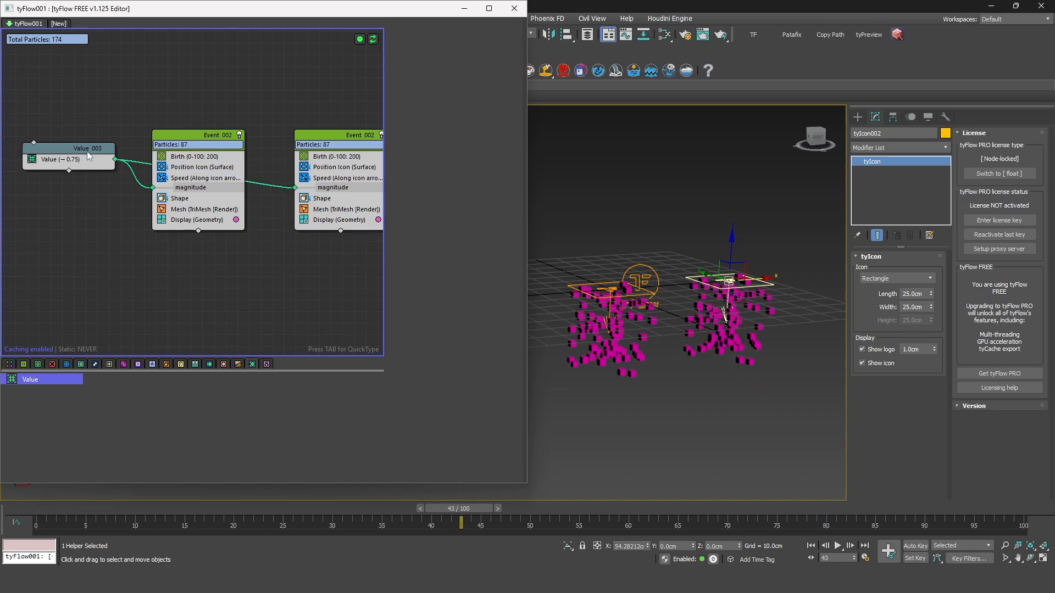
drag(87, 150, 101, 59)
click(100, 59)
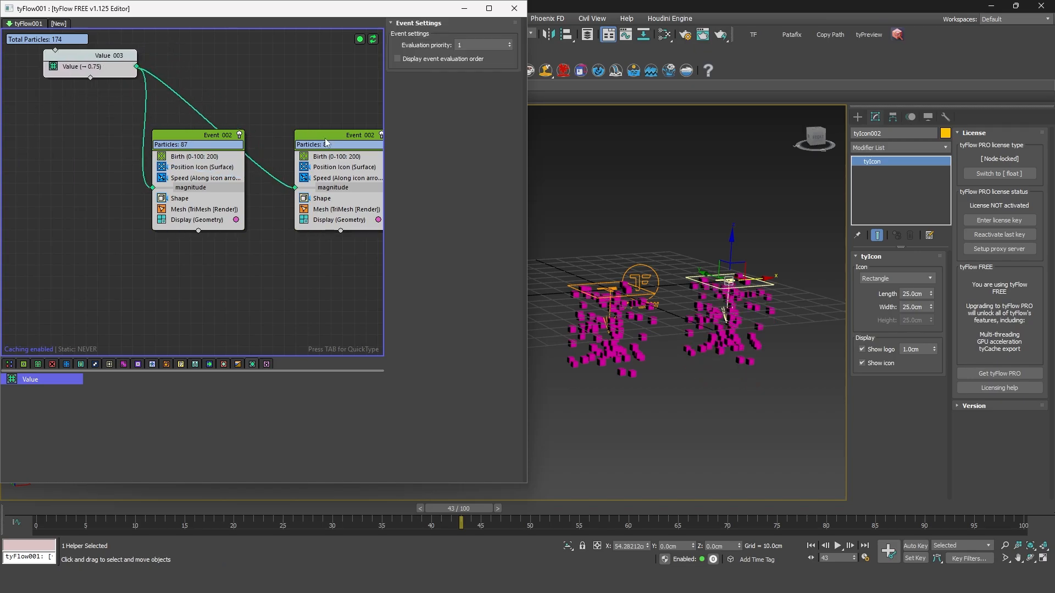
- Move the timeline to frame 56 and set the shared Value operator to 1.4
drag(90, 512, 598, 442)
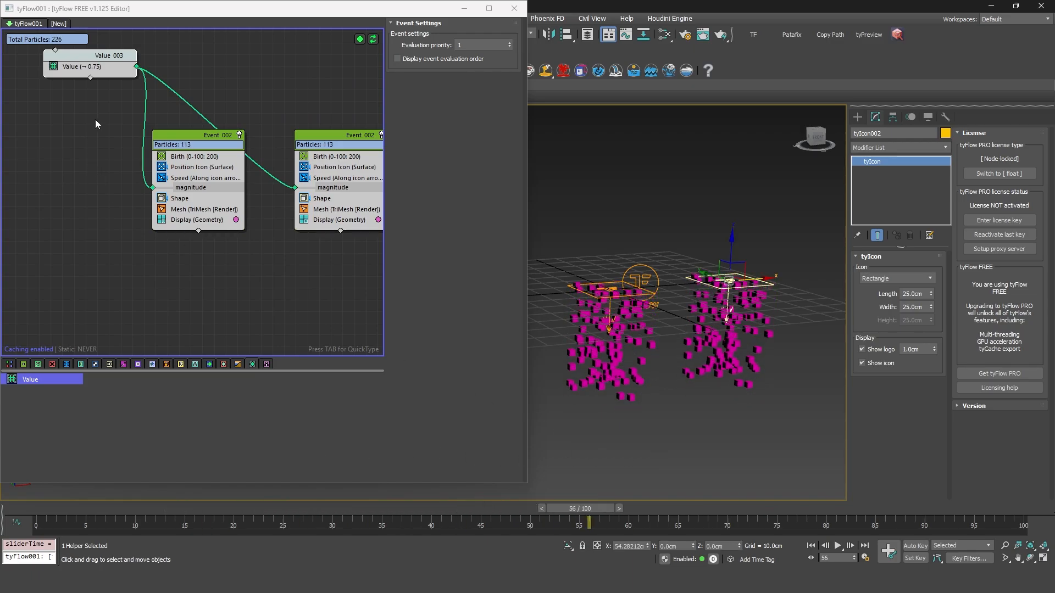
click(100, 71)
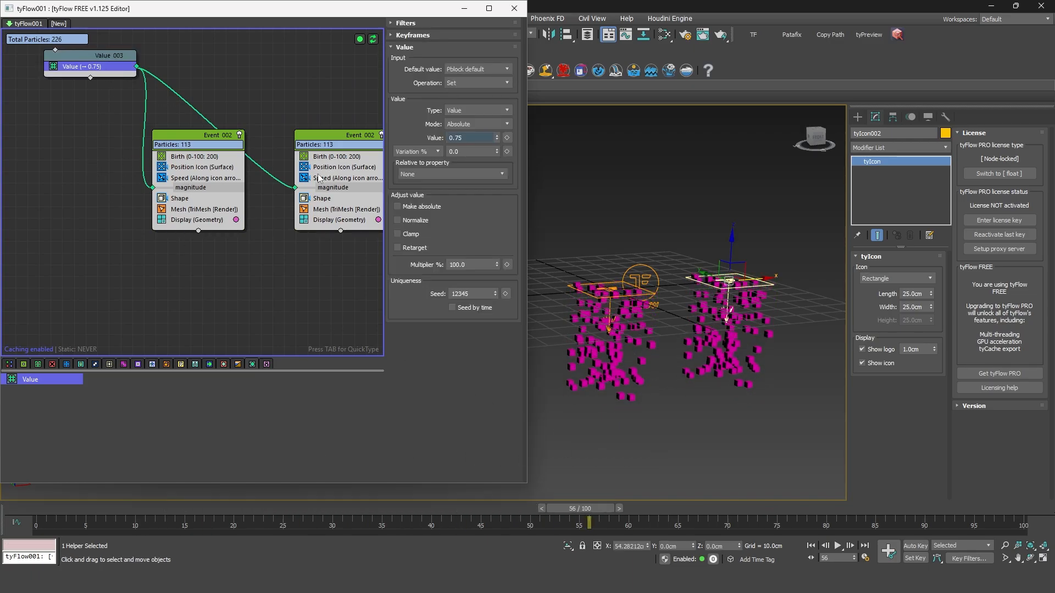
drag(498, 140, 501, 140)
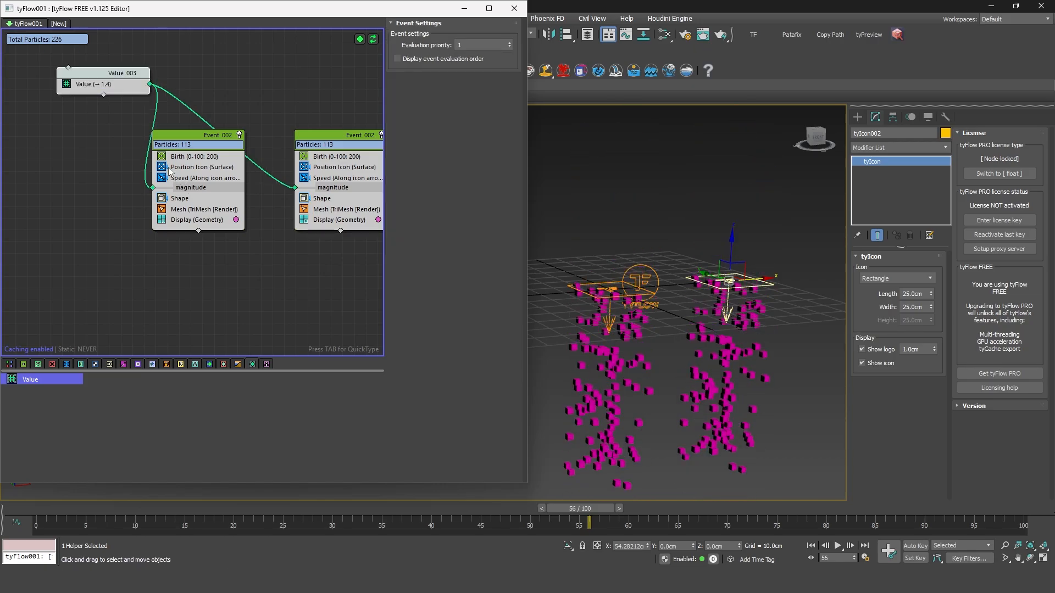
click(147, 85)
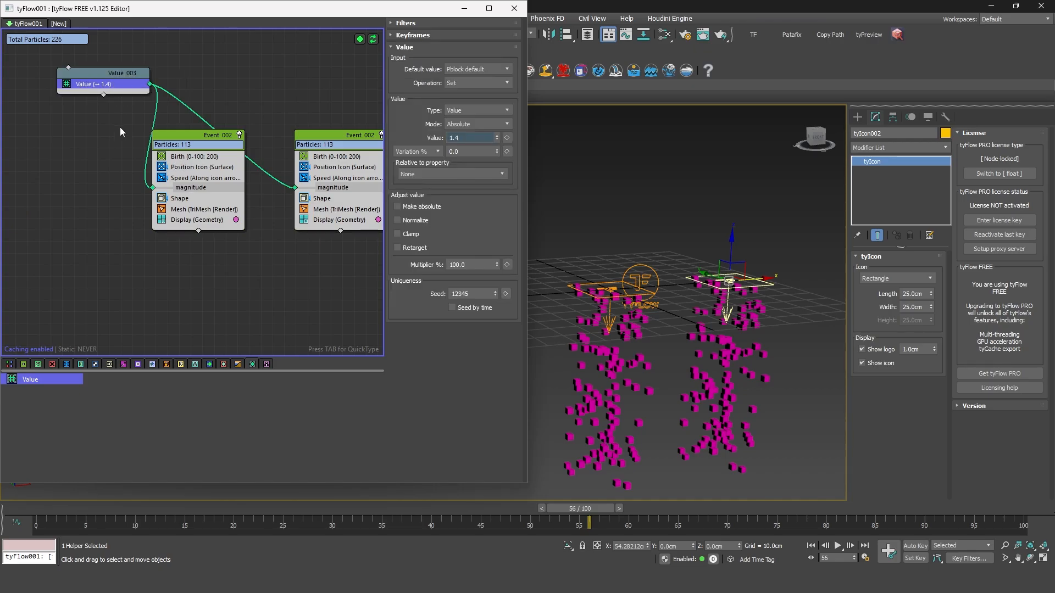
- Add a Rotation operator before Shape in the first particle event and drive its X rotation from the shared Value operator
key(Tab)
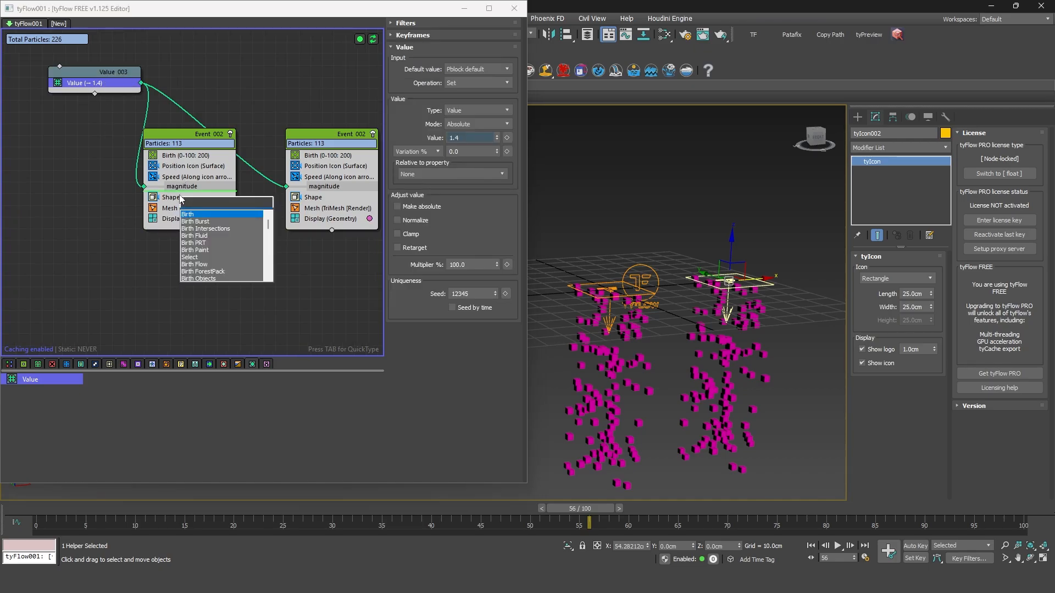
text(ro)
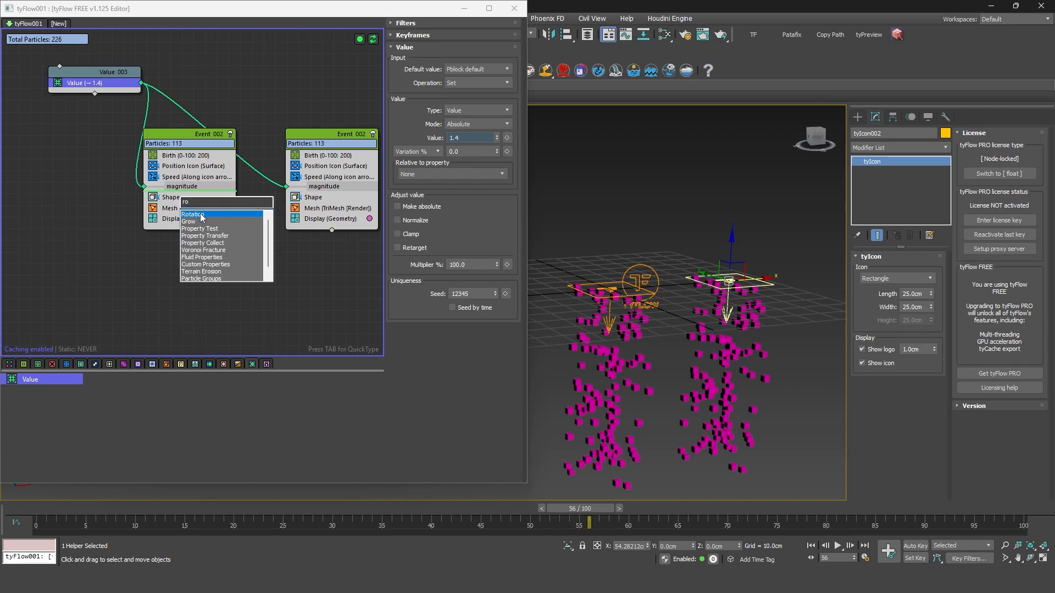
click(200, 214)
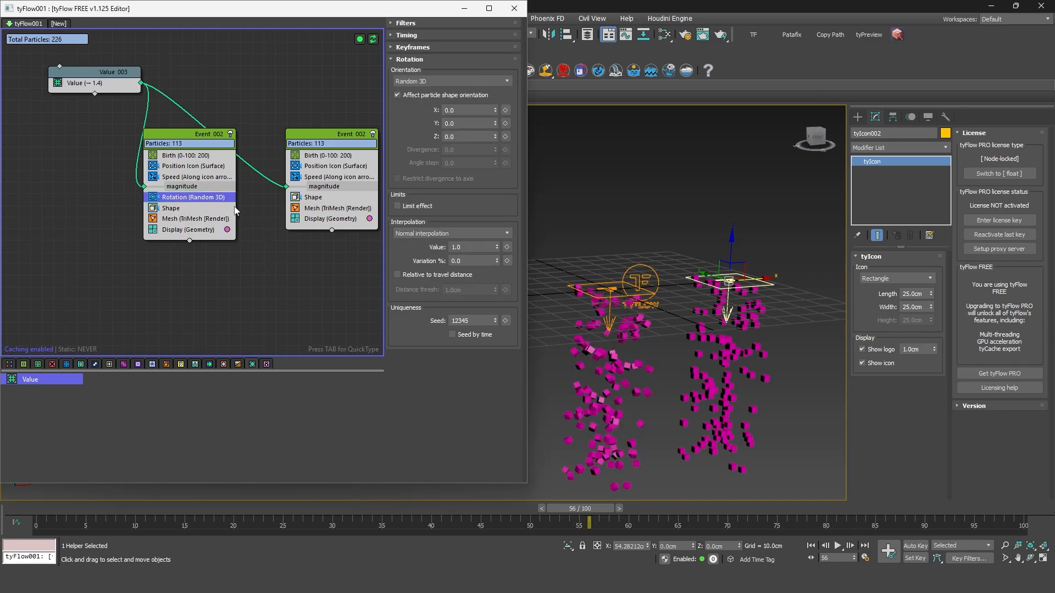
click(505, 110)
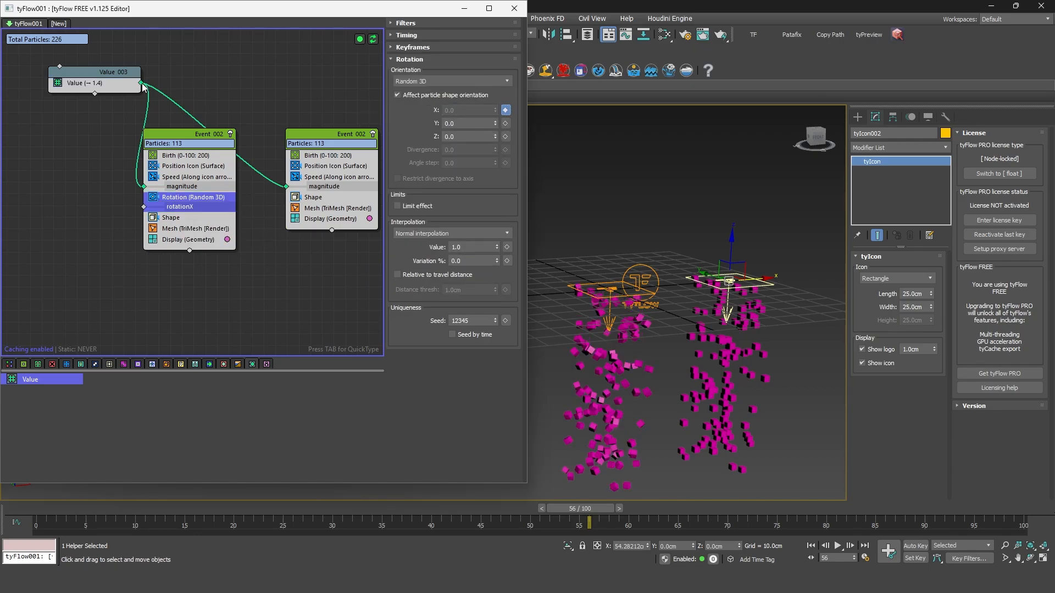
drag(142, 84, 144, 206)
drag(122, 75, 91, 82)
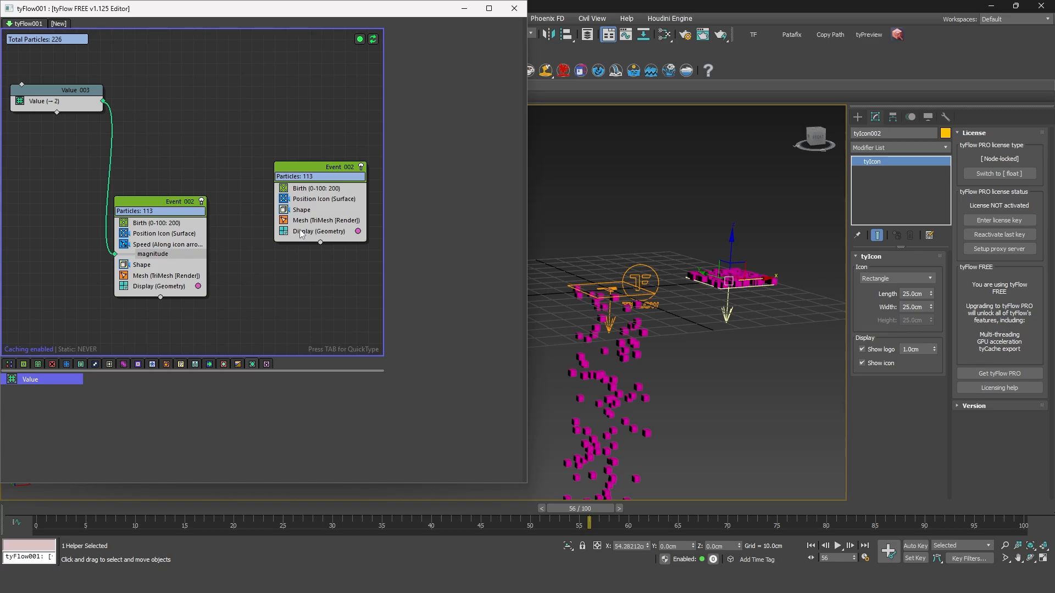
- Instance the first event's Speed operator into the second particle event, directly below Shape
click(160, 247)
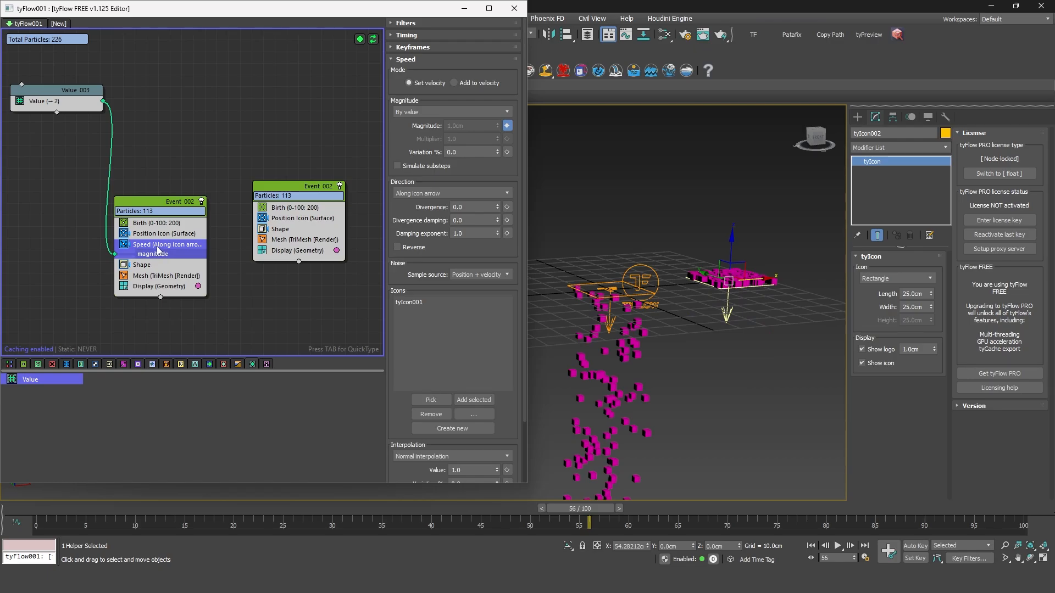
drag(157, 250, 290, 240)
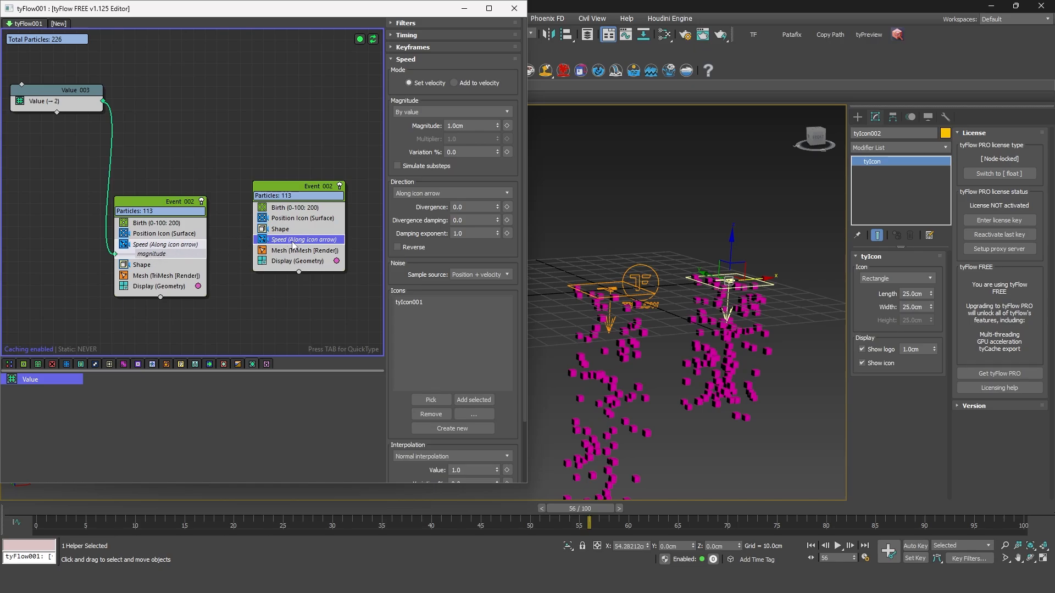
- Line up the value event and the first particle event beside the second one, and select the first event's instanced Speed operator
drag(55, 89, 66, 124)
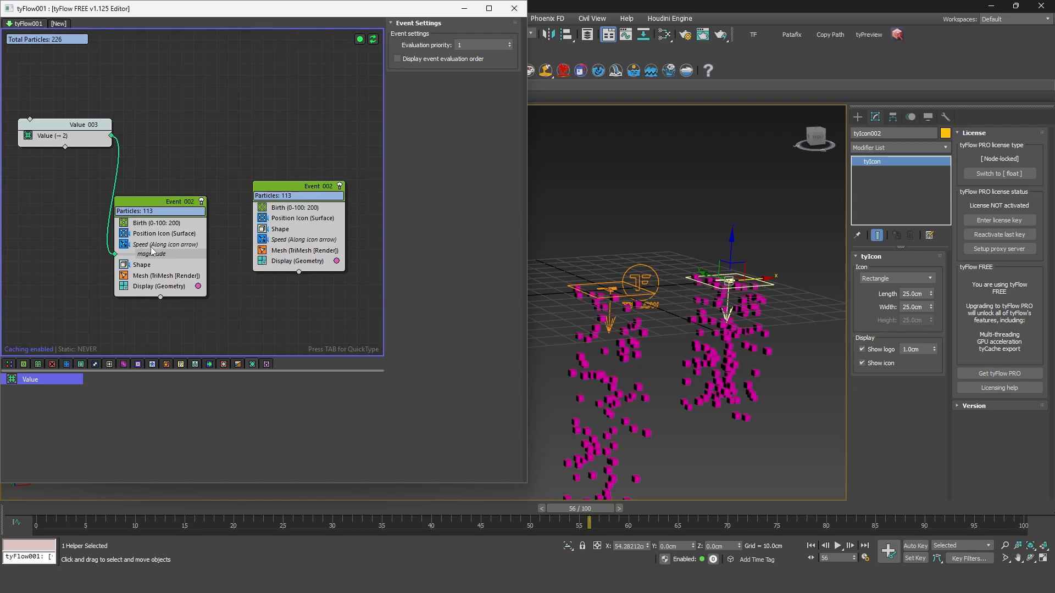
click(203, 245)
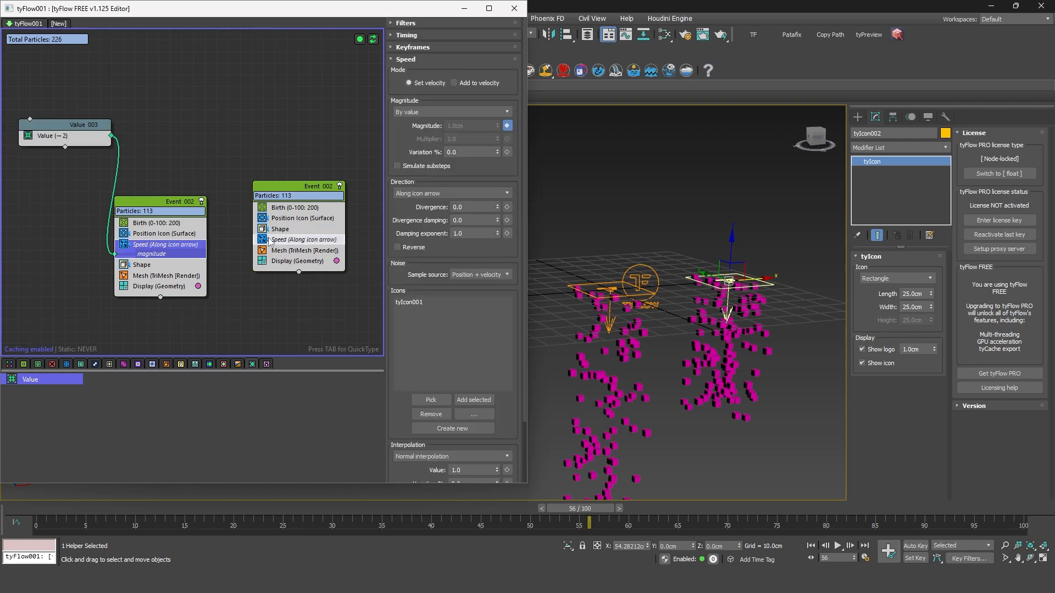
drag(163, 204, 176, 189)
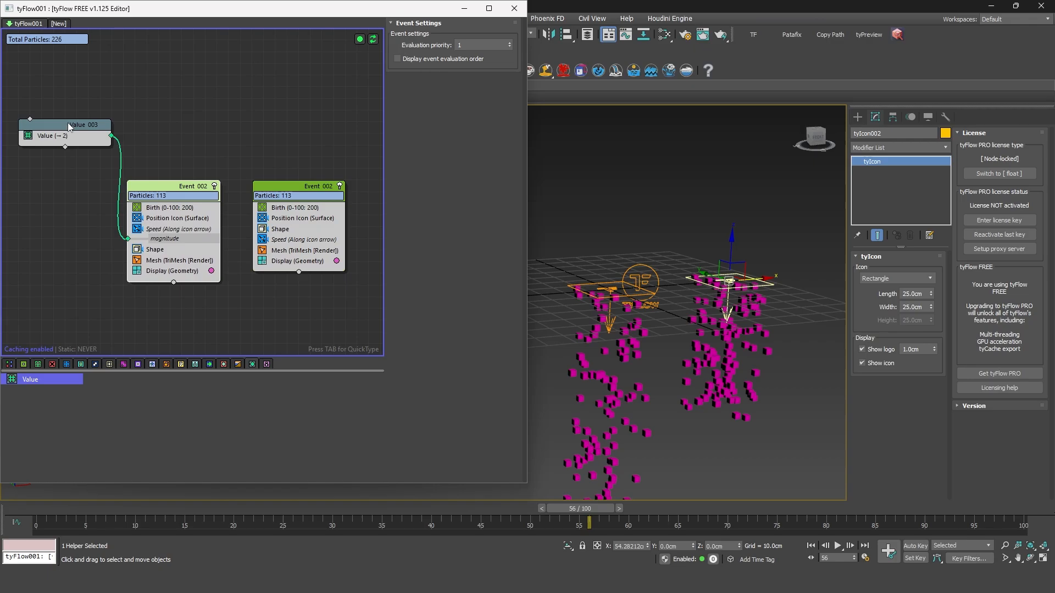
drag(68, 123, 68, 173)
click(155, 230)
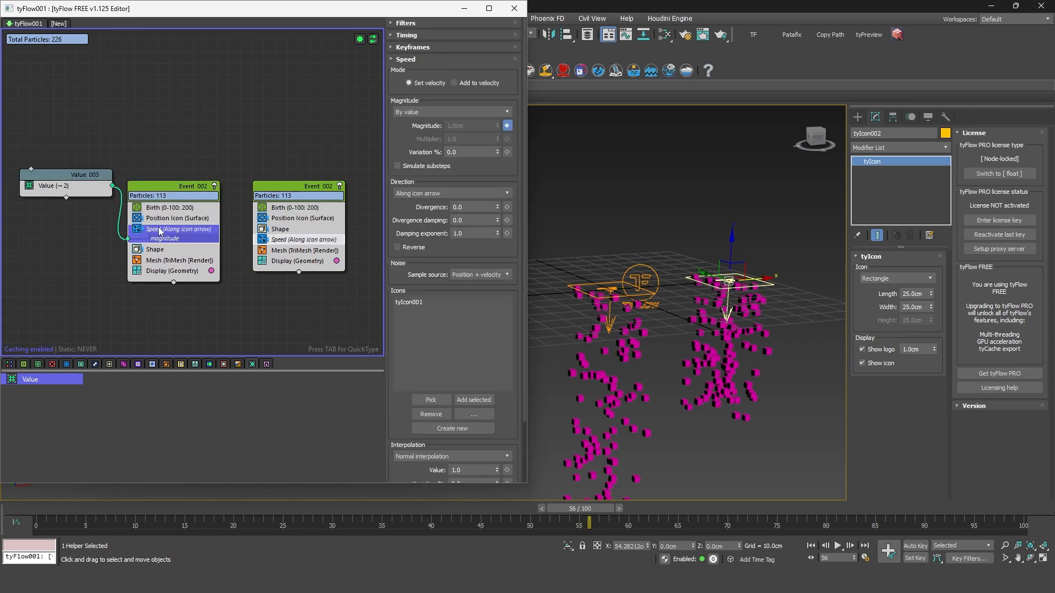
click(164, 228)
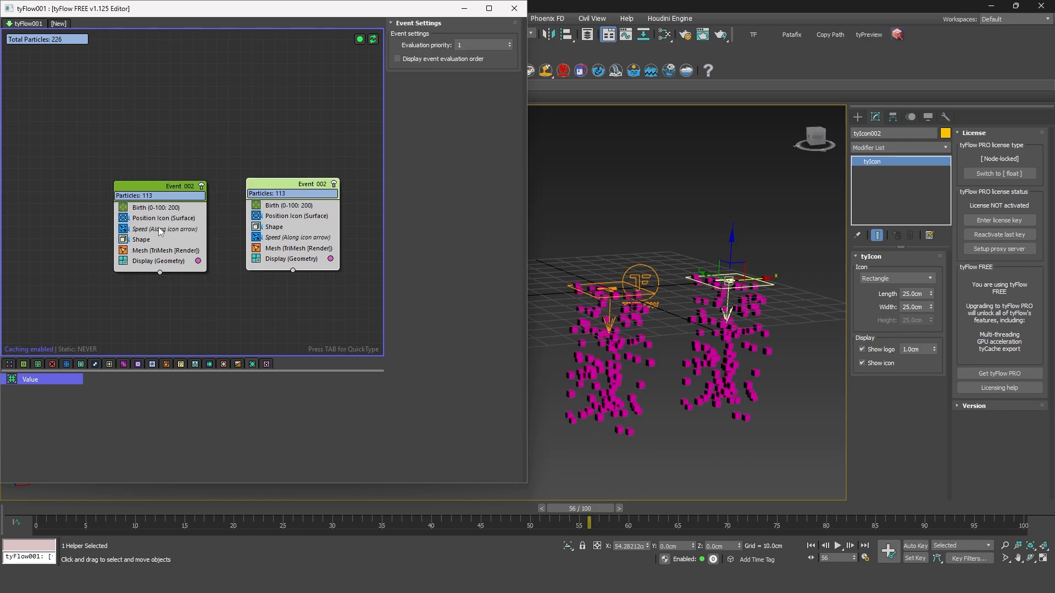
- Drive the seed of the first event's Speed operator from a new Value operator and set the speed variation to 50%
click(160, 231)
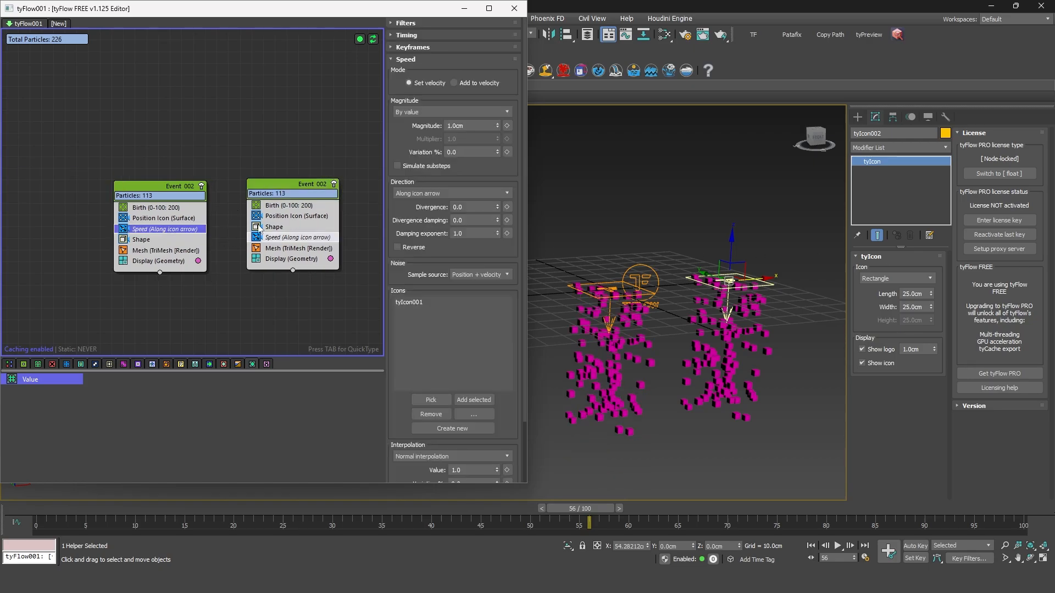
scroll(431, 440, down, 3)
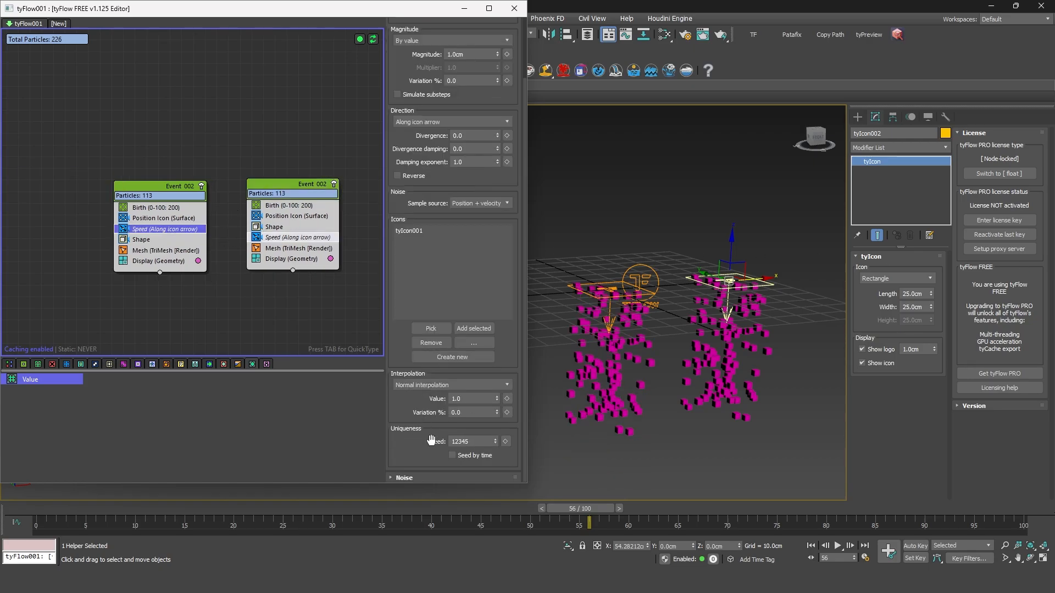
click(505, 442)
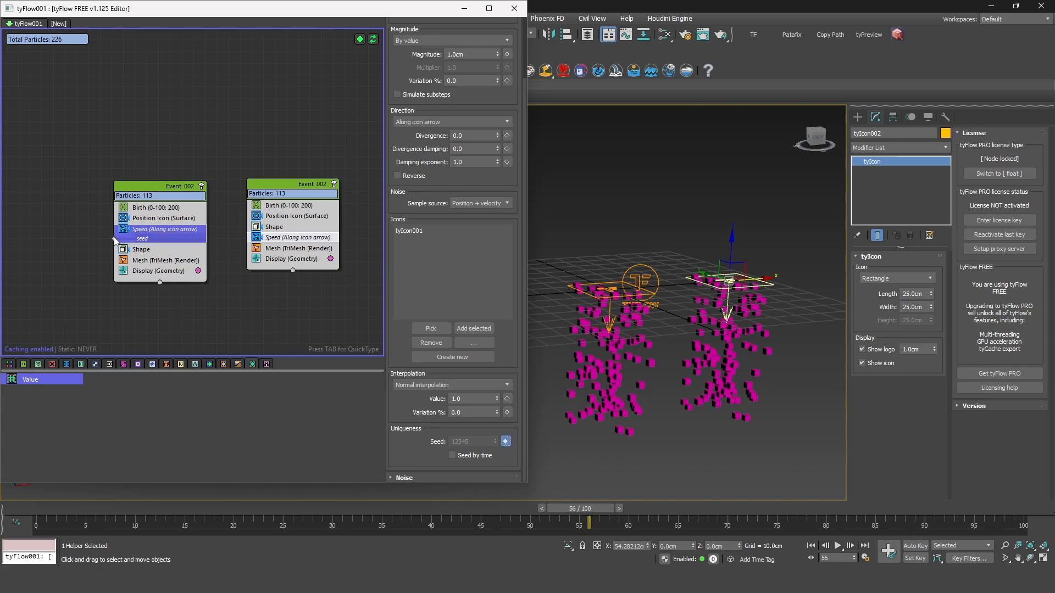
drag(114, 238, 55, 191)
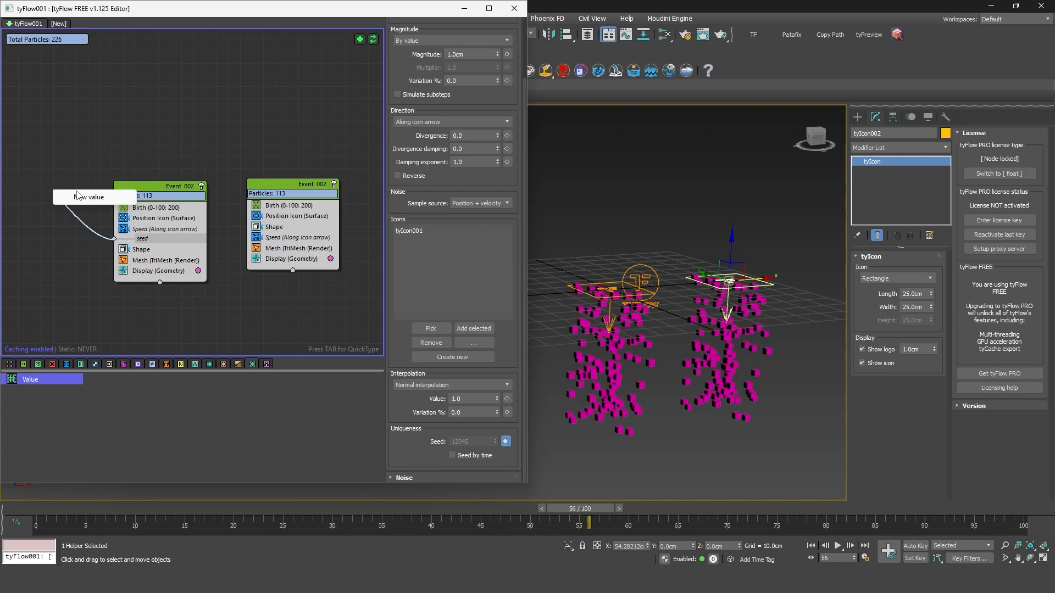
click(74, 197)
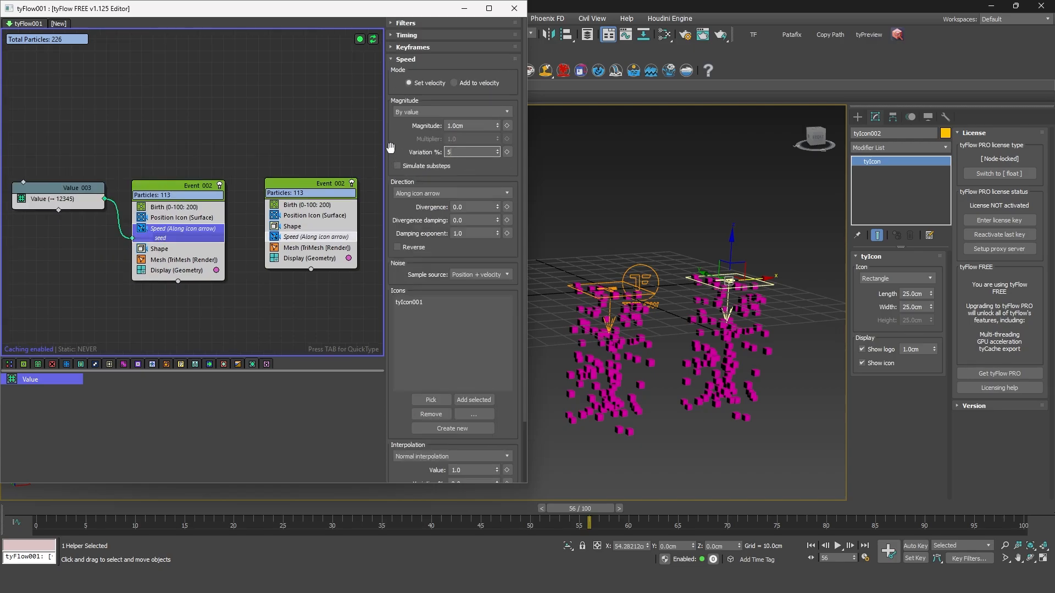
text(0)
key(Return)
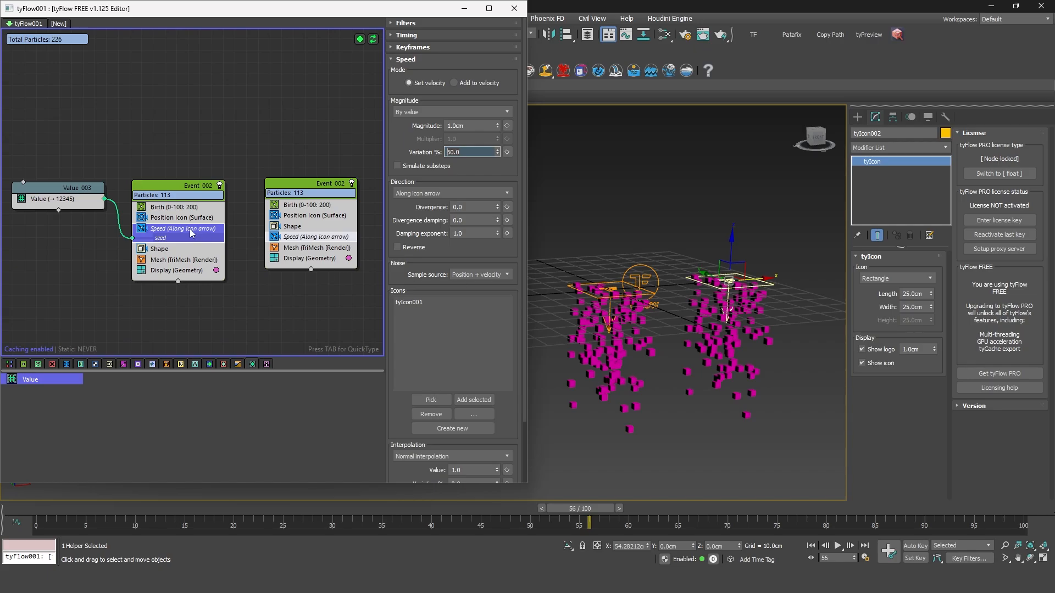
- Try the values 1, 2 and 5 in the Value operator that drives the Speed seed
click(47, 199)
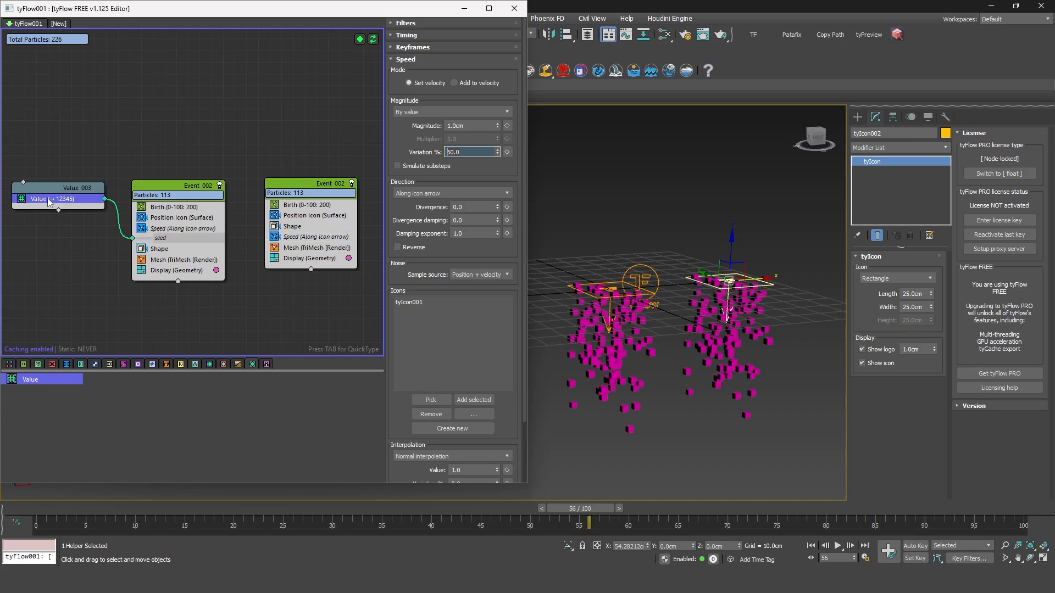
drag(477, 138, 393, 142)
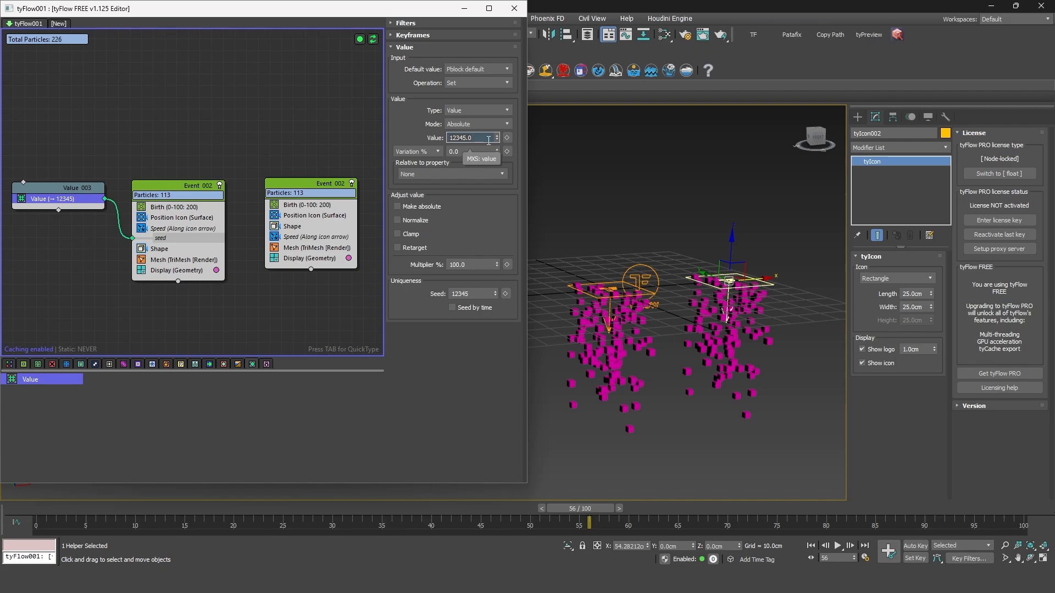
text(1)
key(Return)
text(2)
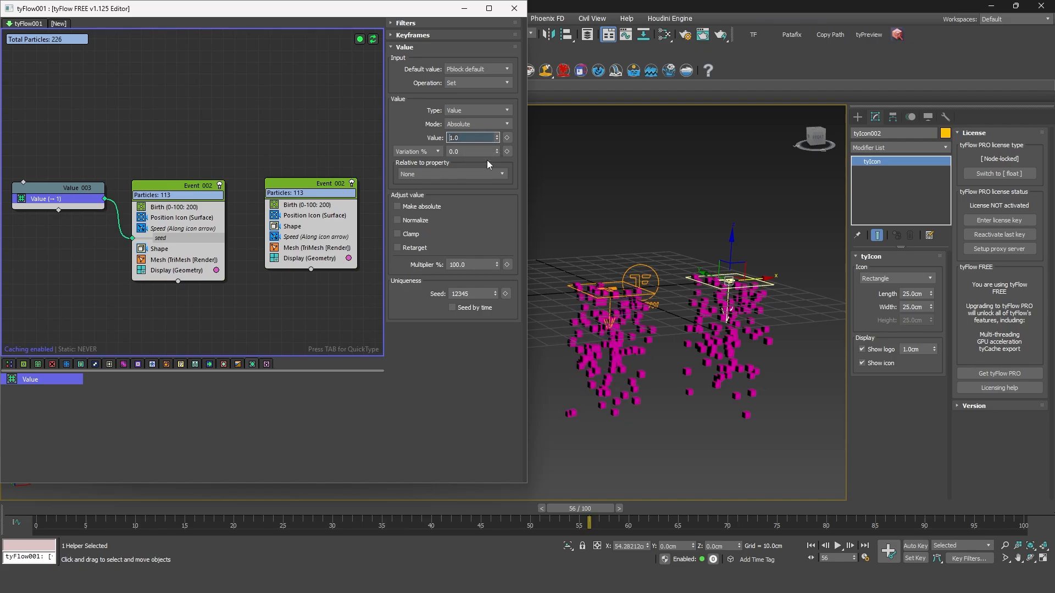
key(Return)
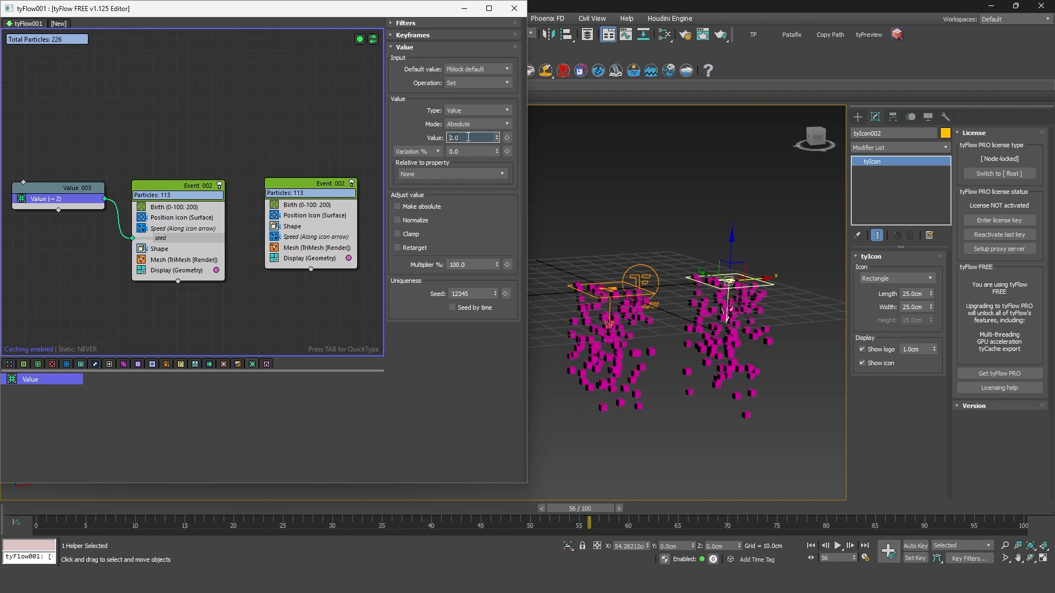
text(5)
key(Return)
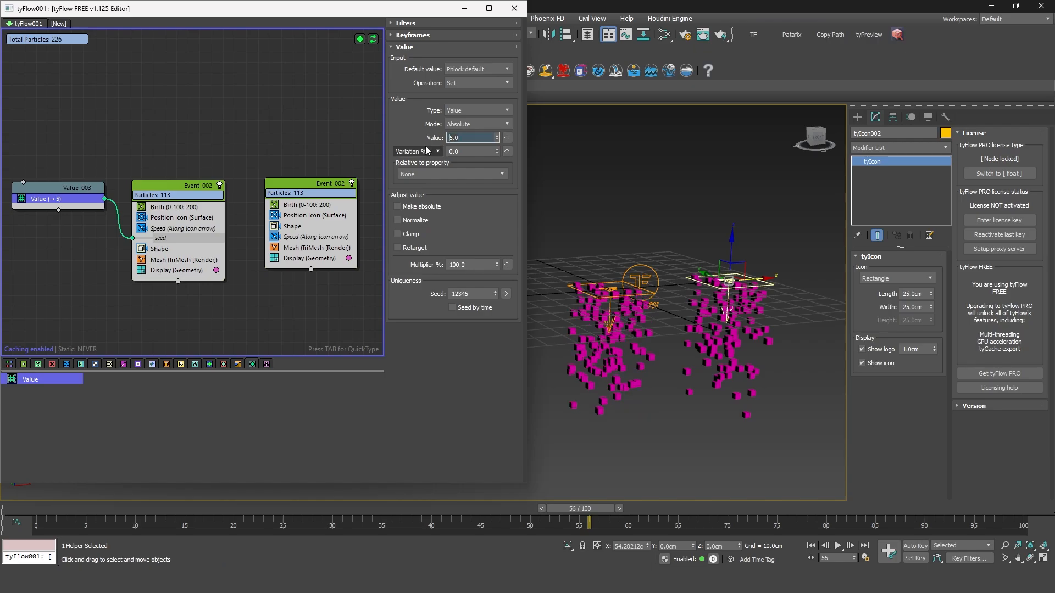
- Set the Speed operator's magnitude to 1.3 cm and remove the external Value connection from its seed
drag(498, 126, 491, 73)
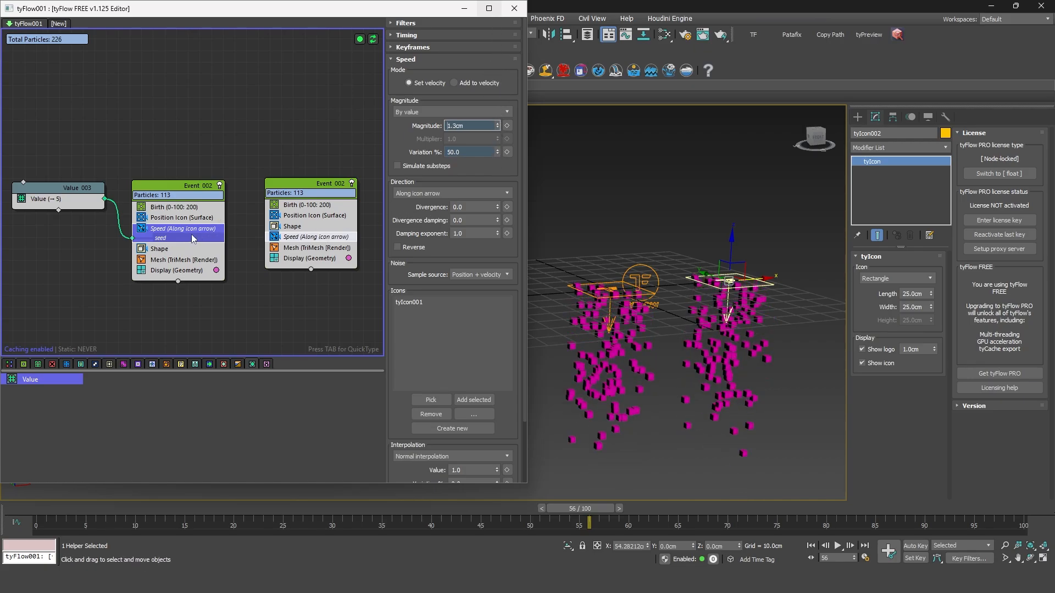
click(59, 202)
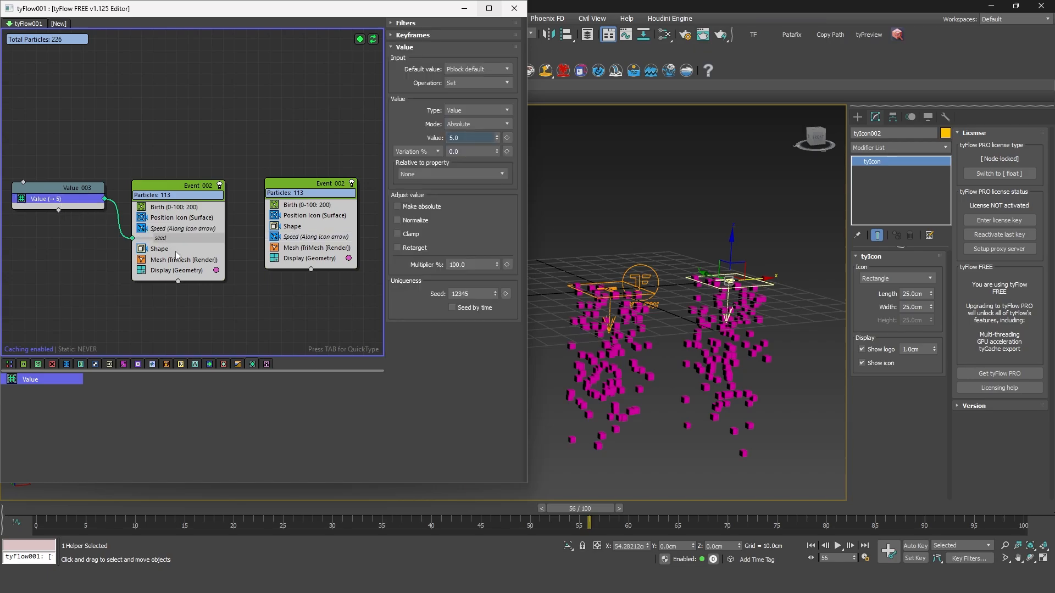
drag(97, 188, 89, 213)
click(221, 237)
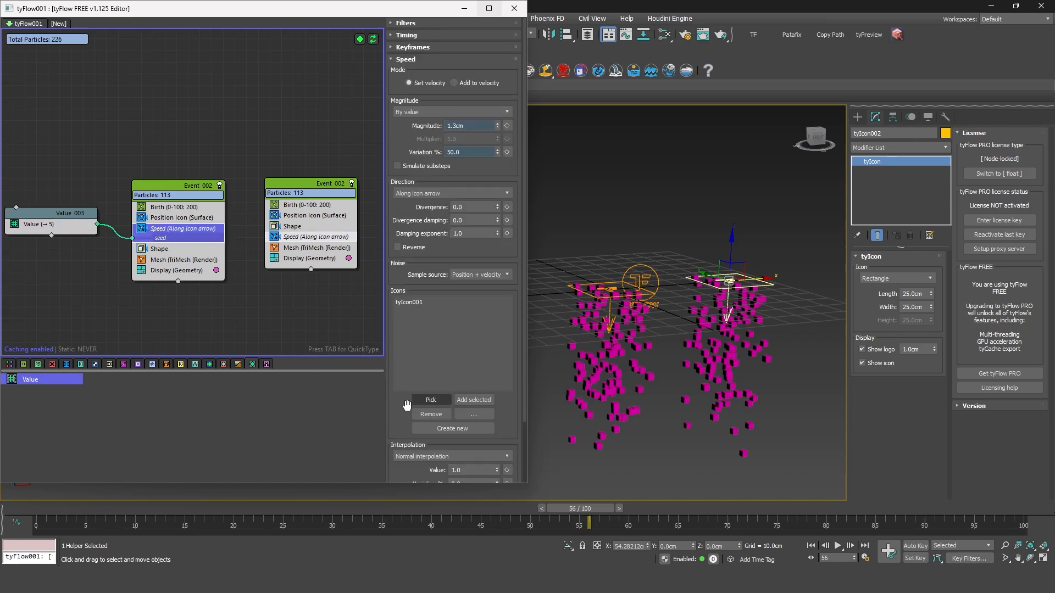
drag(403, 413, 403, 197)
click(505, 444)
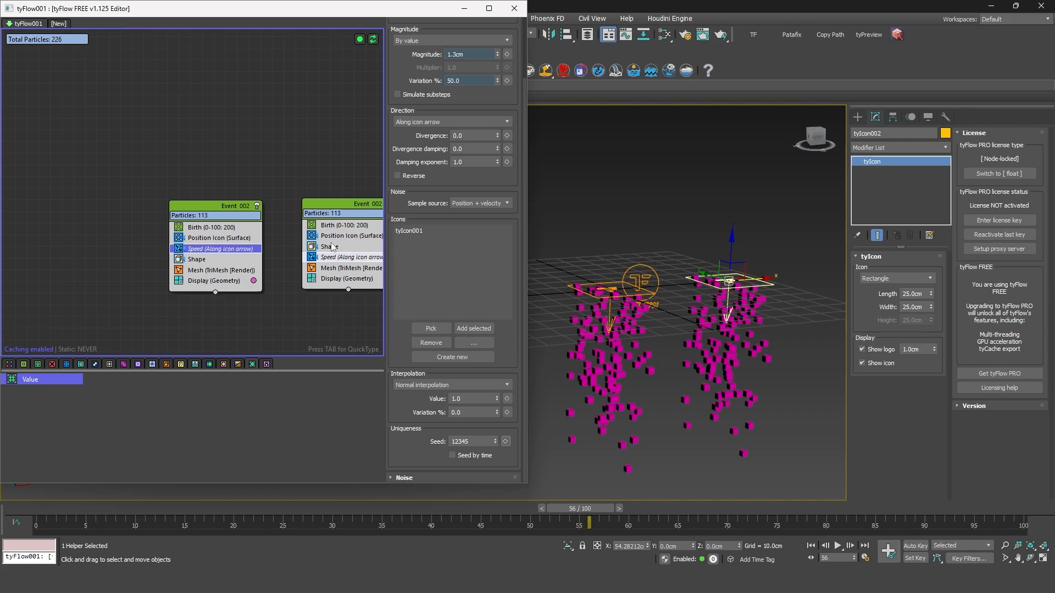
- Delete the second particle event
middle_drag(310, 222, 282, 246)
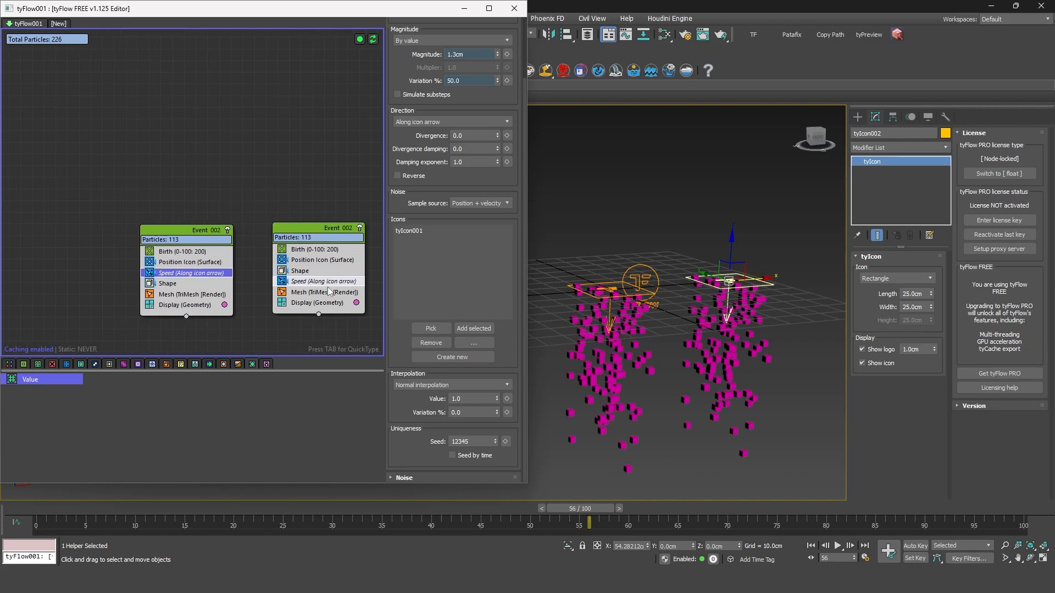
drag(291, 191, 356, 316)
key(Delete)
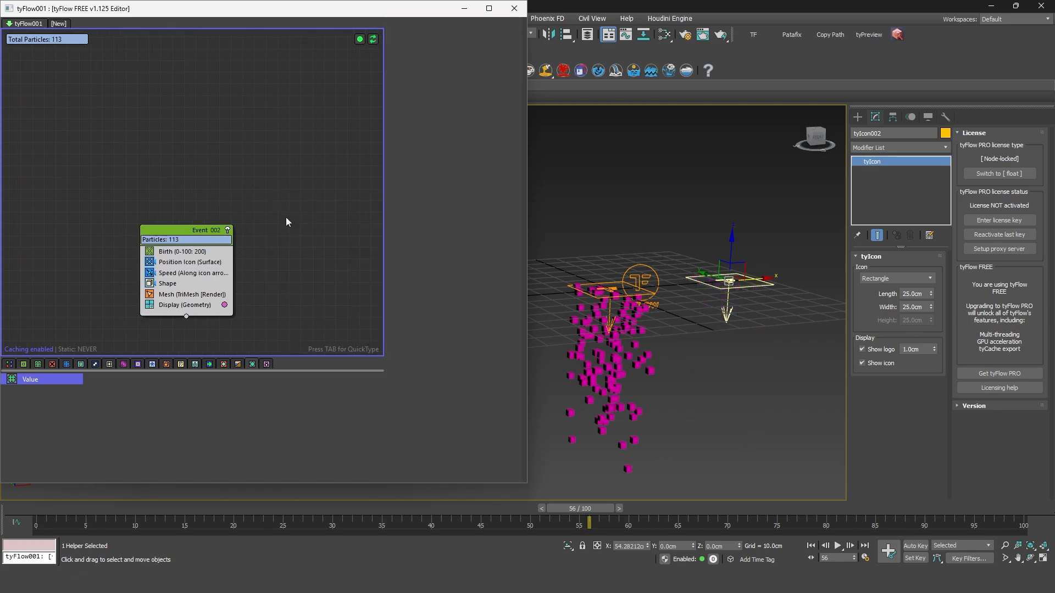
- Reset the remaining Speed operator's variation and drive its magnitude from a new Value operator
middle_drag(286, 222, 302, 199)
scroll(307, 190, up, 1)
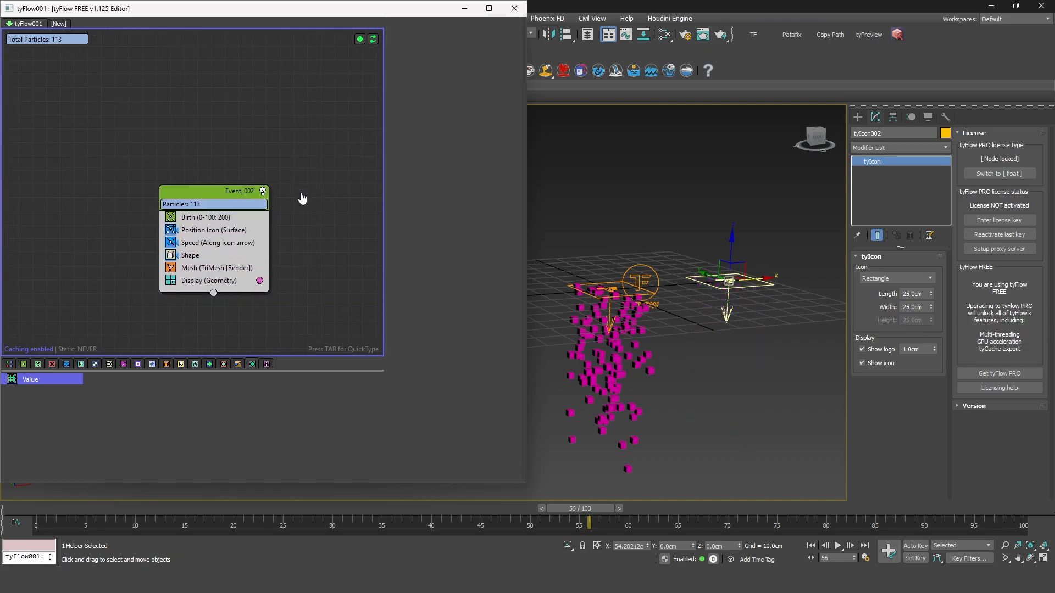
click(213, 245)
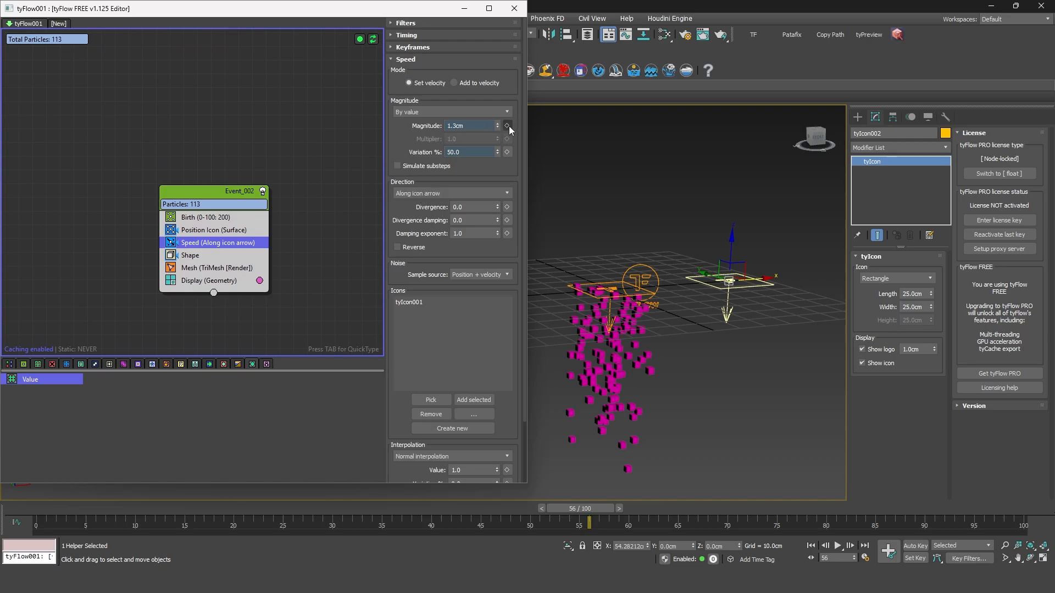
right_click(500, 153)
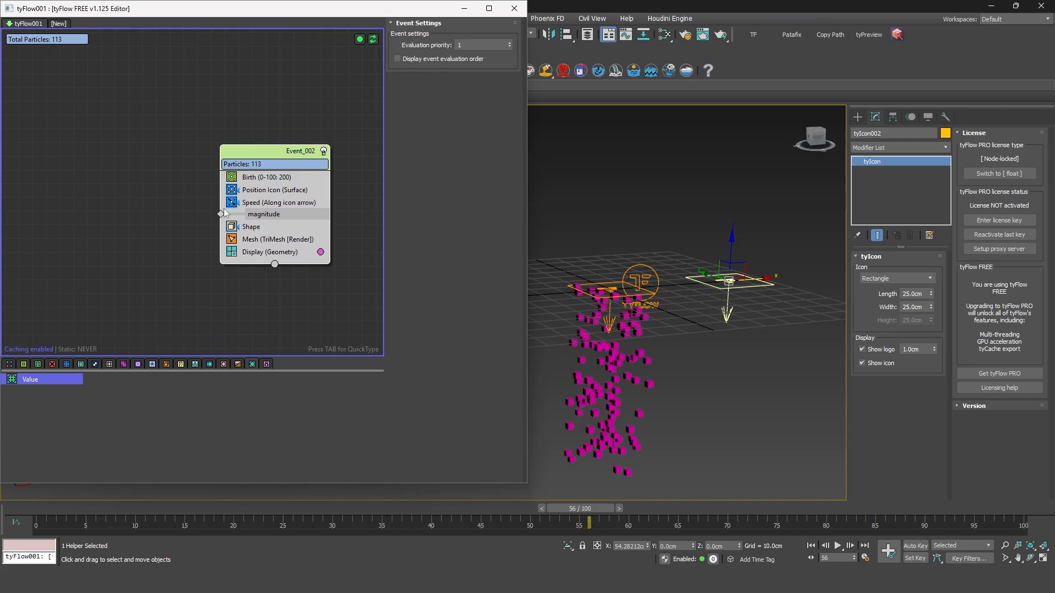
drag(221, 214, 136, 183)
click(101, 173)
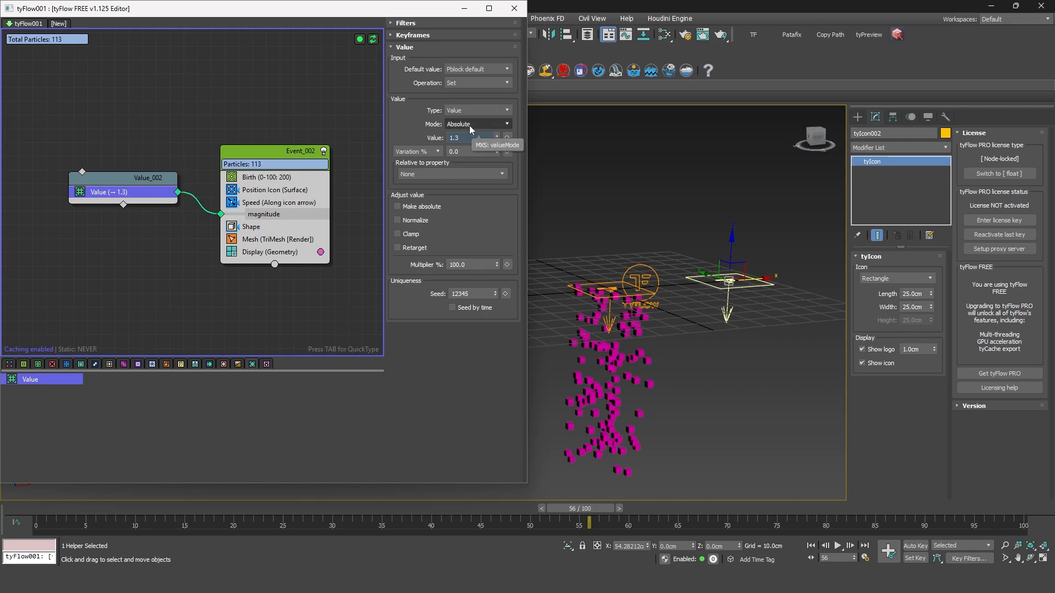
- Switch the Value operator's mode to Range with a minimum of 0 and a maximum of 100
click(470, 124)
click(449, 138)
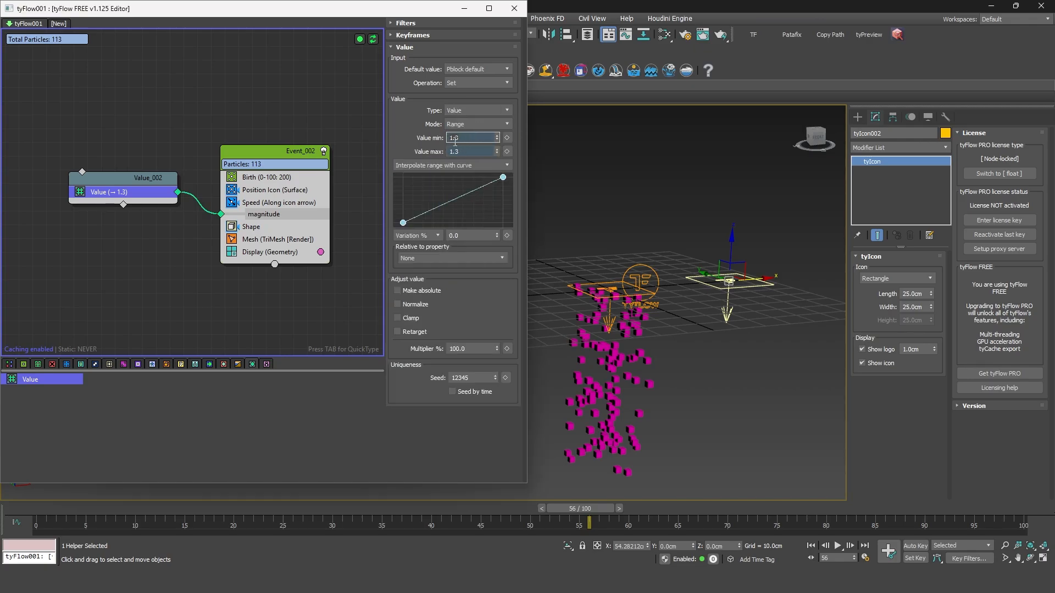
key(Tab)
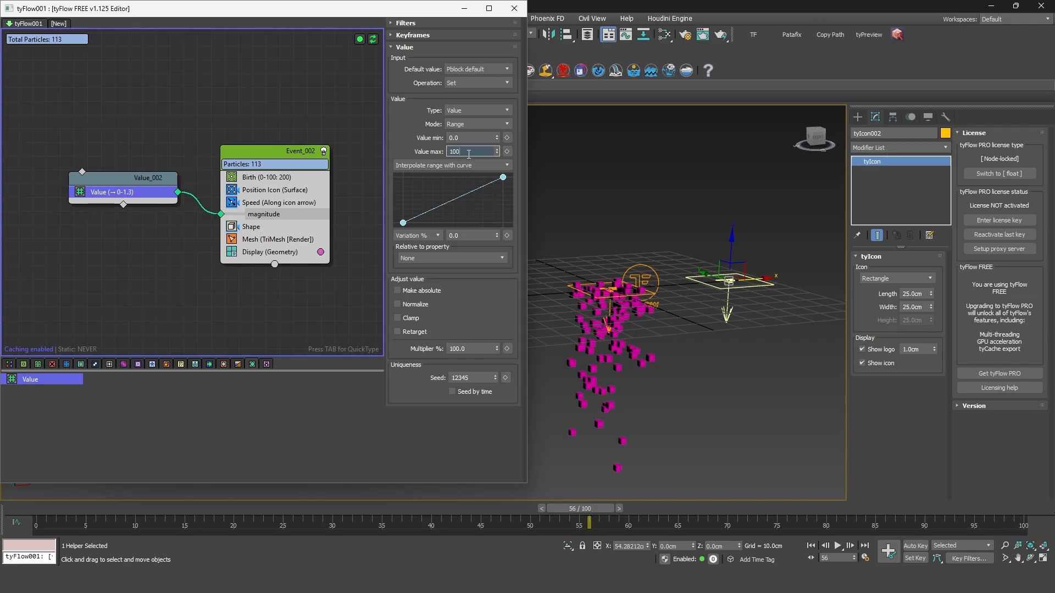
text(100)
key(Return)
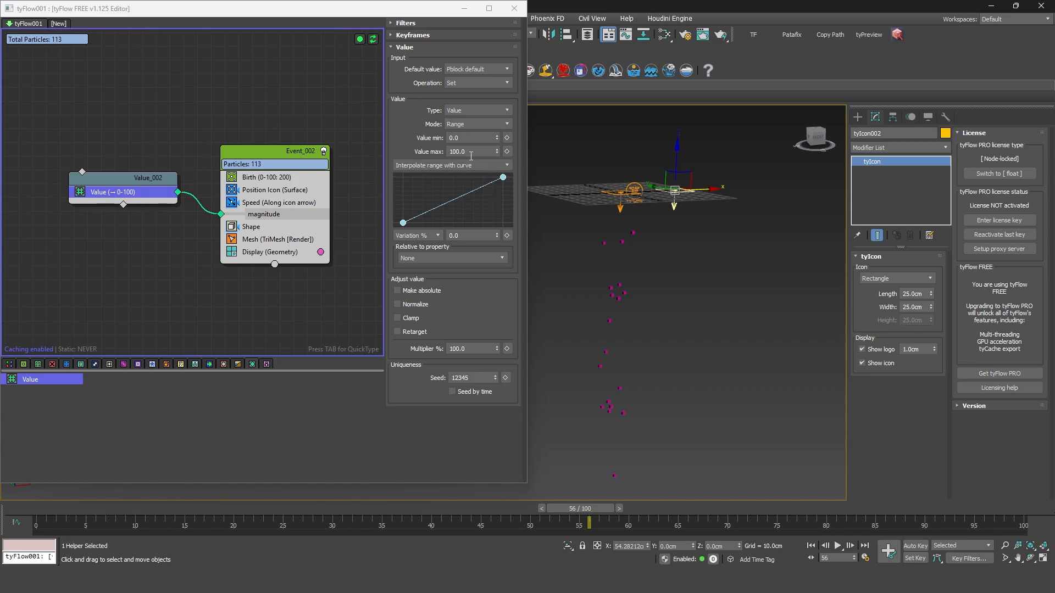
- Reshape the Value operator's range curve with extra control points and replace it with a steeply decaying curve preset
click(465, 186)
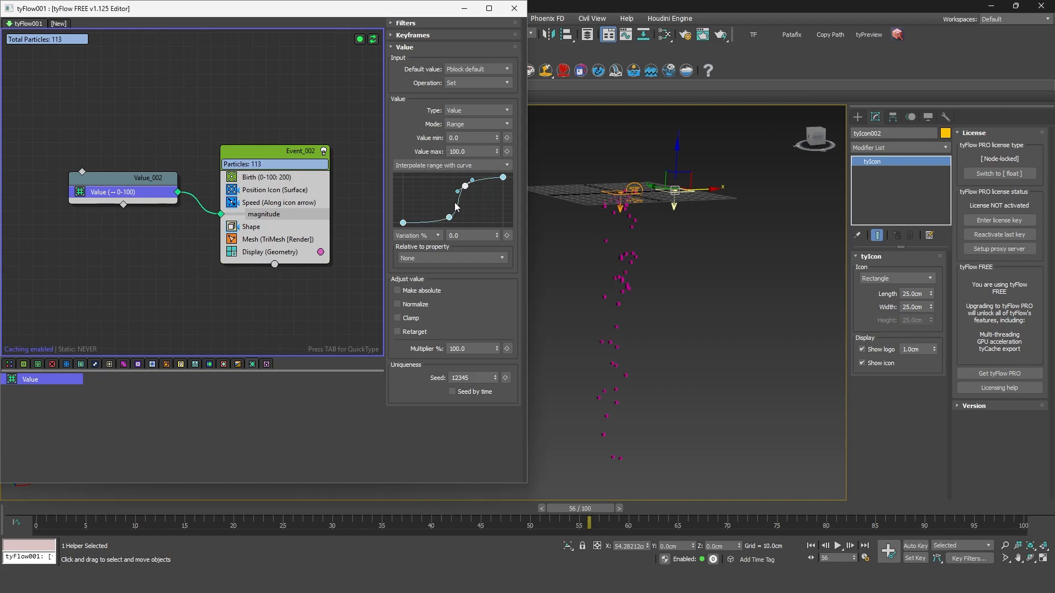
drag(450, 218, 470, 187)
right_click(442, 193)
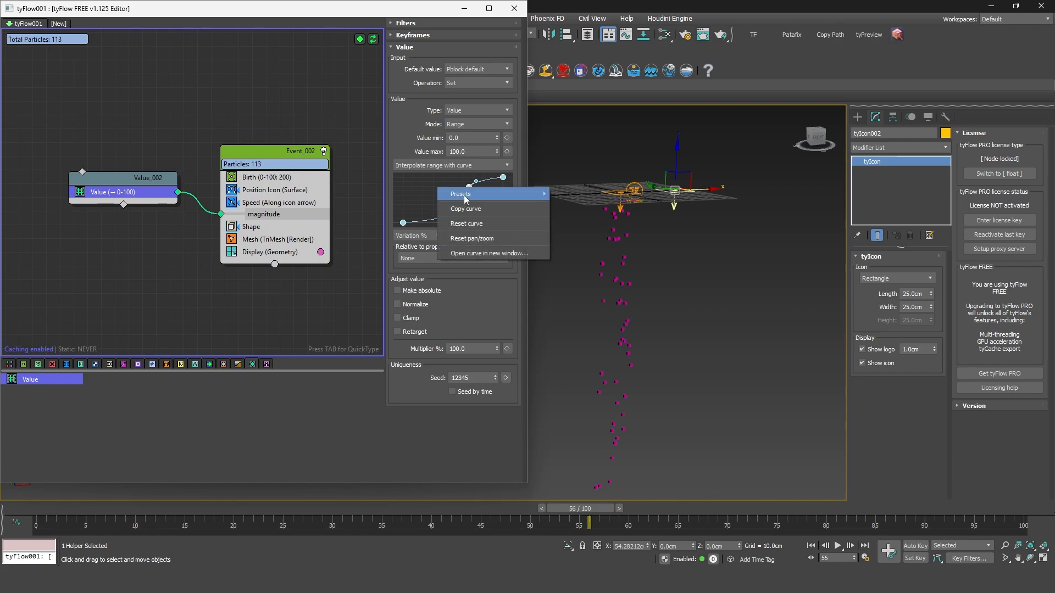
mouse_move(464, 194)
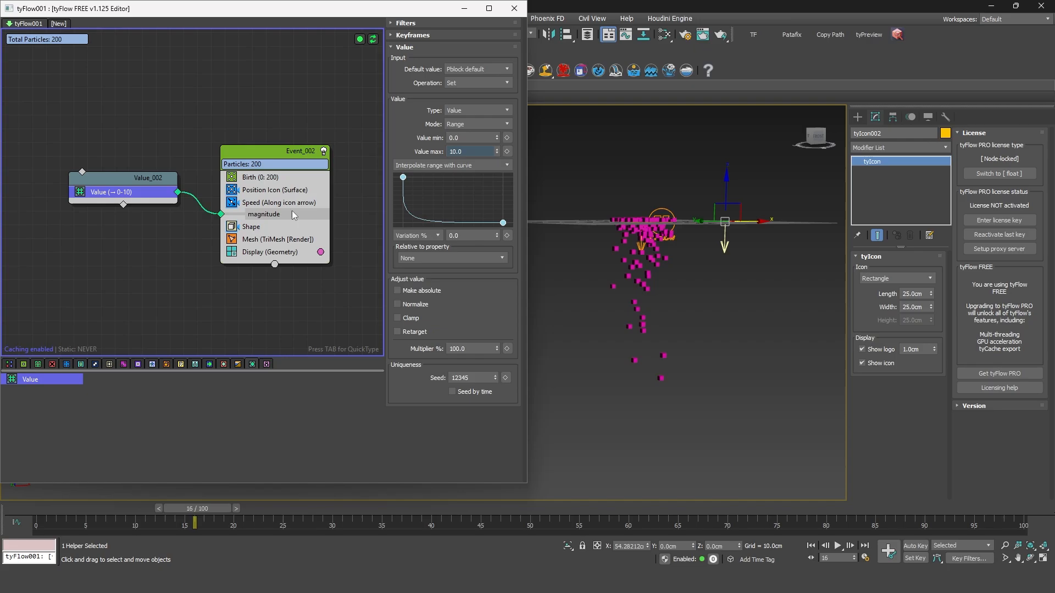
click(68, 257)
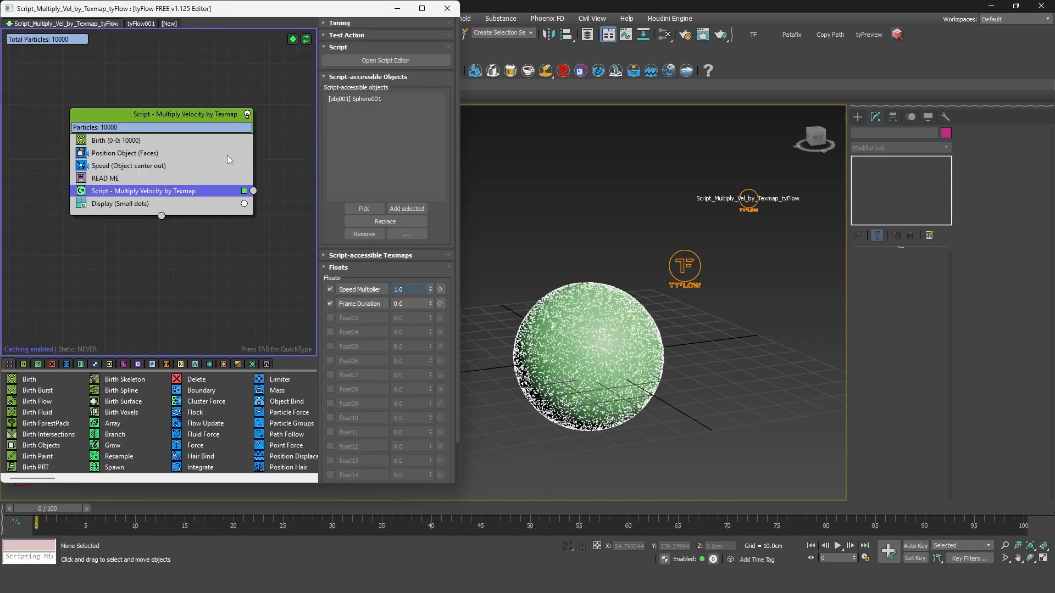
- Examine the code of the Multiply Velocity by Texmap script and the particles it pushes off the sphere at frame 33
click(383, 64)
scroll(318, 209, down, 8)
scroll(317, 209, up, 5)
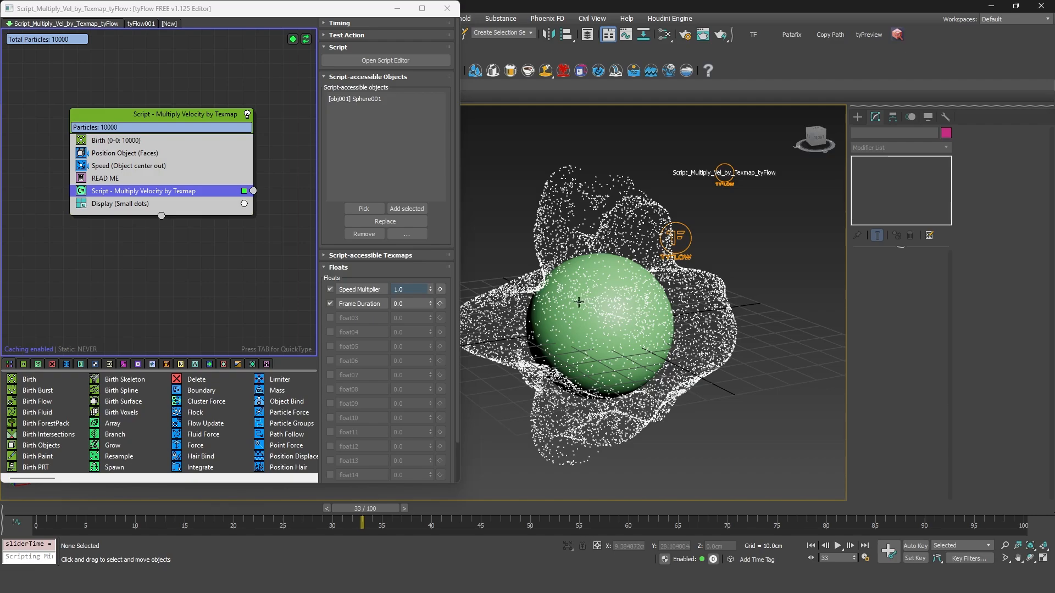
alt+middle_drag(600, 318, 646, 318)
scroll(572, 310, up, 3)
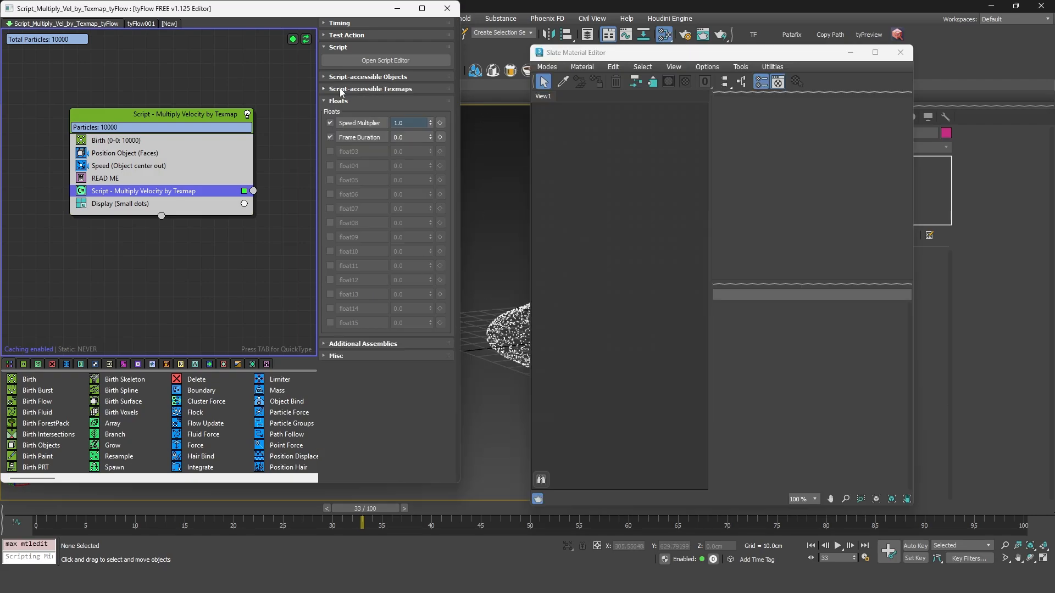
- Bring the script-accessible texmap Map #2 into the Slate Material Editor to inspect its Noise settings, and close the editor
click(339, 89)
click(408, 111)
drag(362, 219, 645, 165)
key(Return)
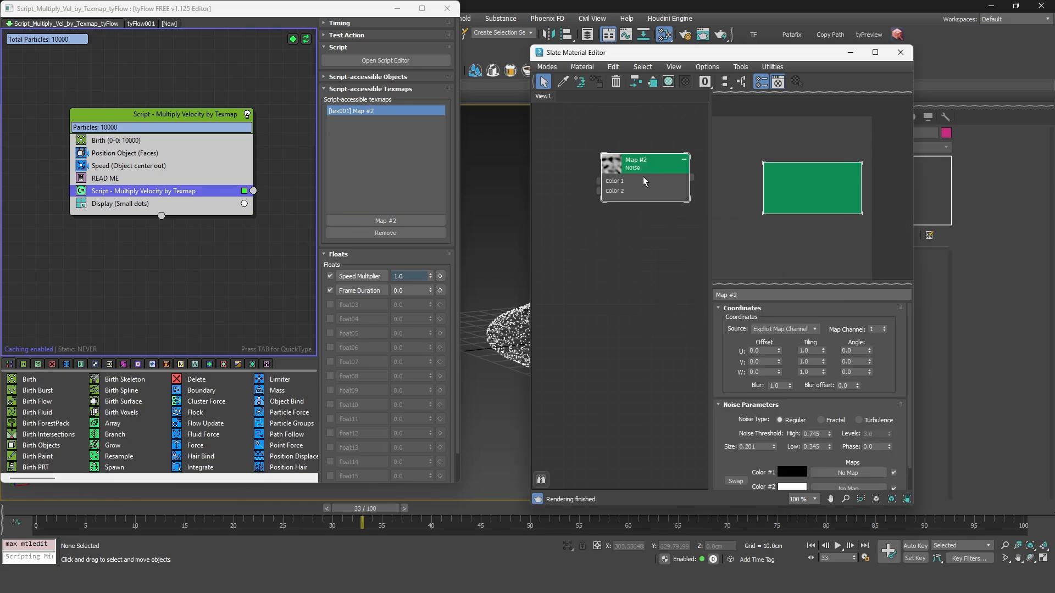
click(900, 52)
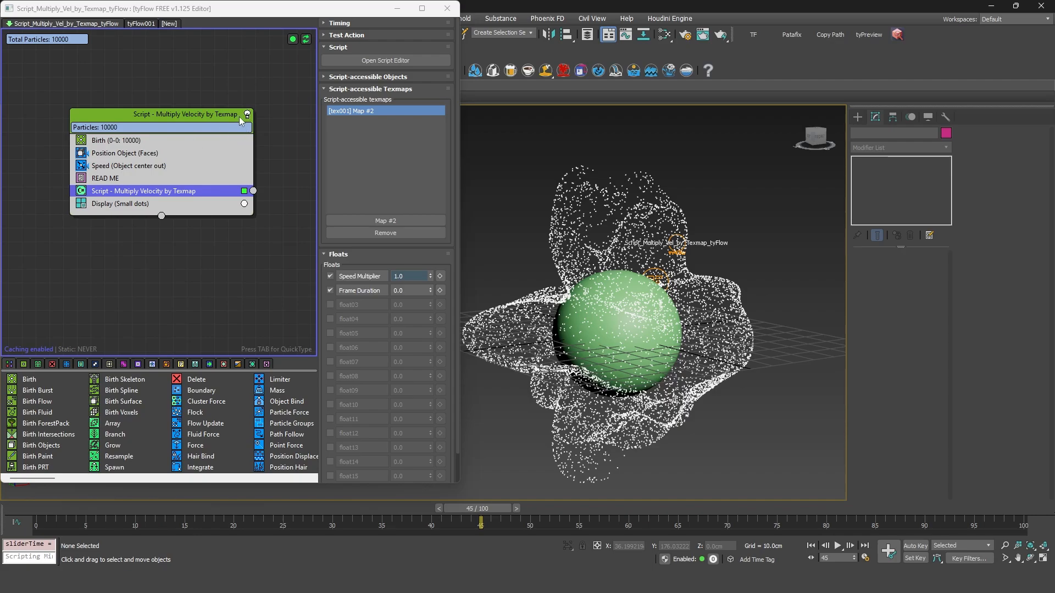
- Open the empty tyFlow001 flow and create a particle event with a Birth operator
click(141, 23)
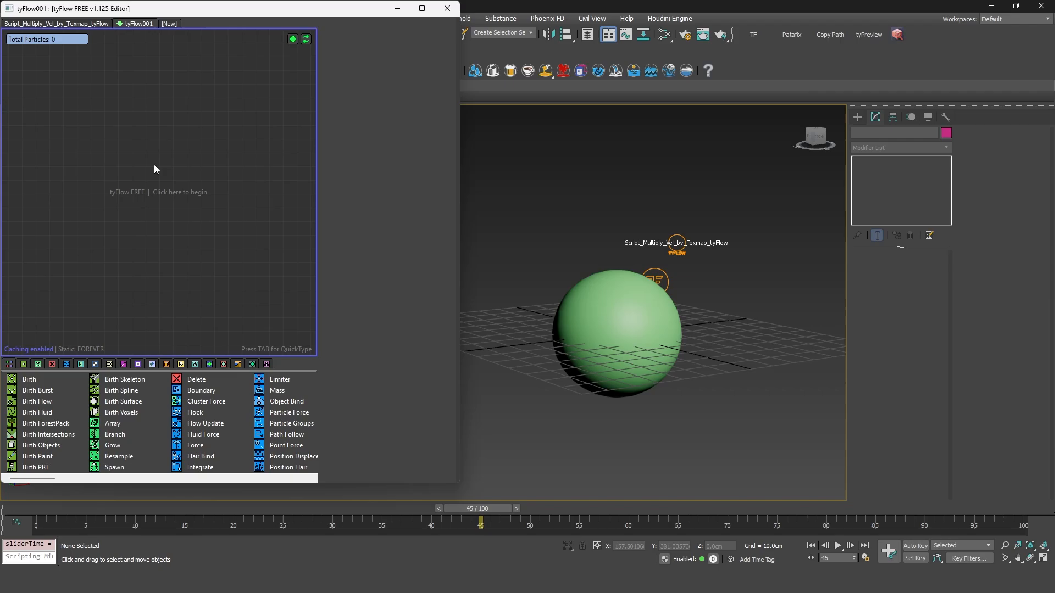
key(Tab)
text(birth)
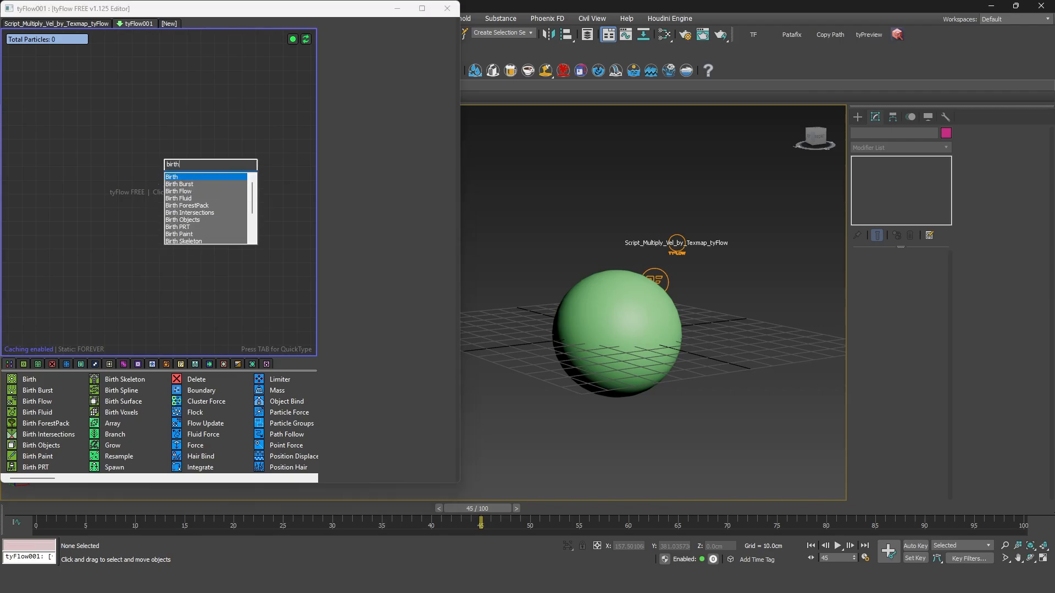
key(Return)
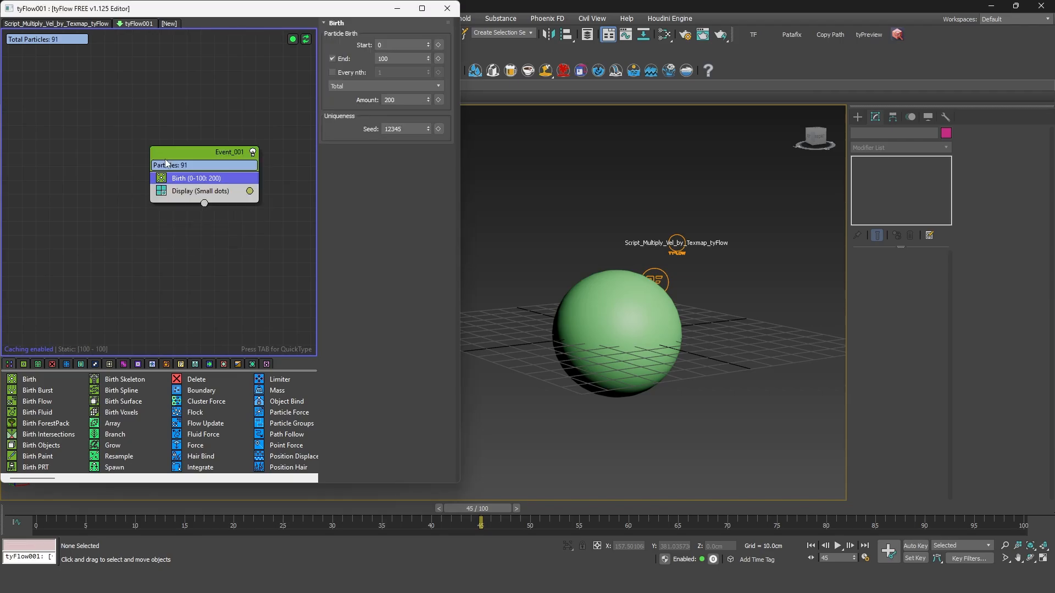
- Disable the Birth operator's end frame and add a Position Object operator that places the particles on the green sphere
click(332, 58)
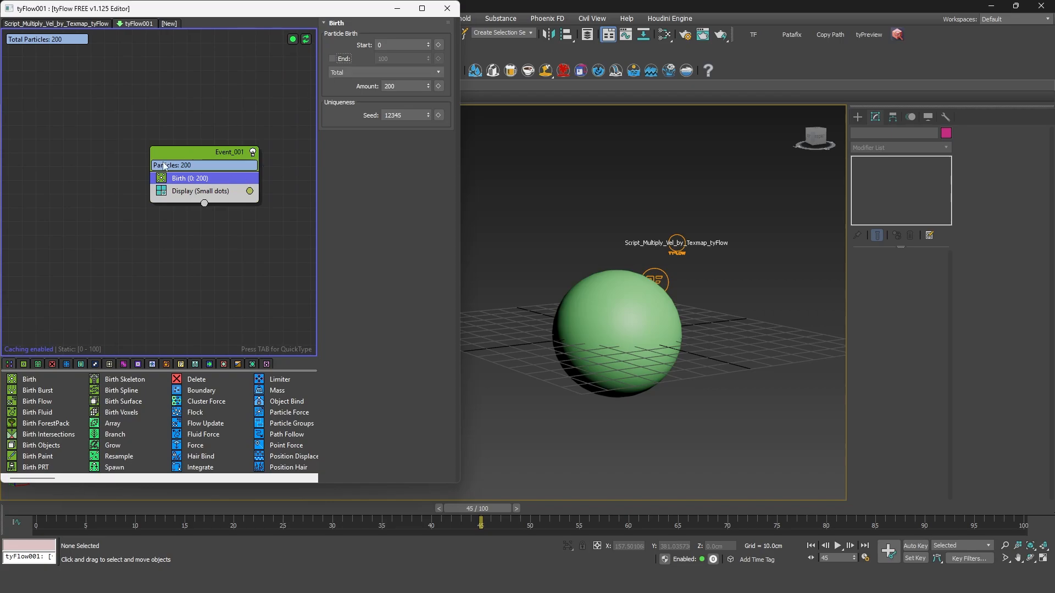
key(Tab)
text(positio)
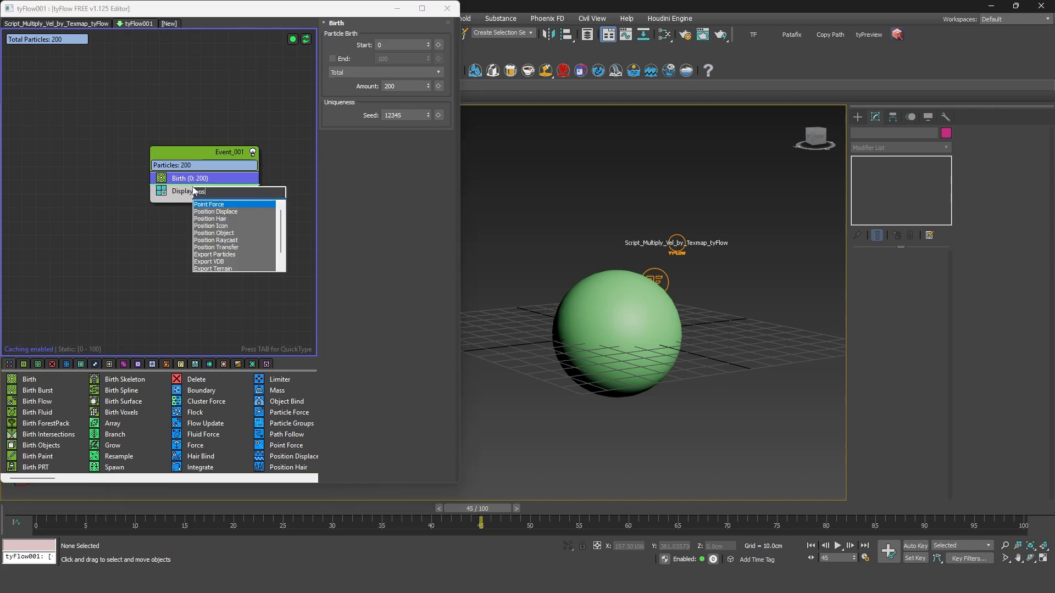
key(Return)
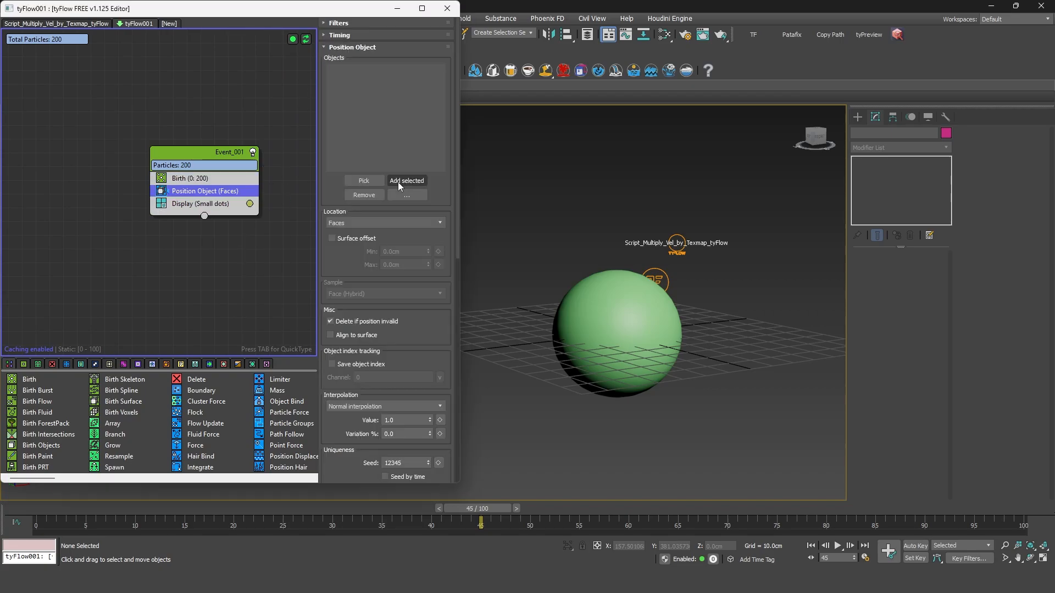
click(364, 181)
click(610, 295)
- Set the Birth amount to 20000 and make the event's particle display colour white
text(0000)
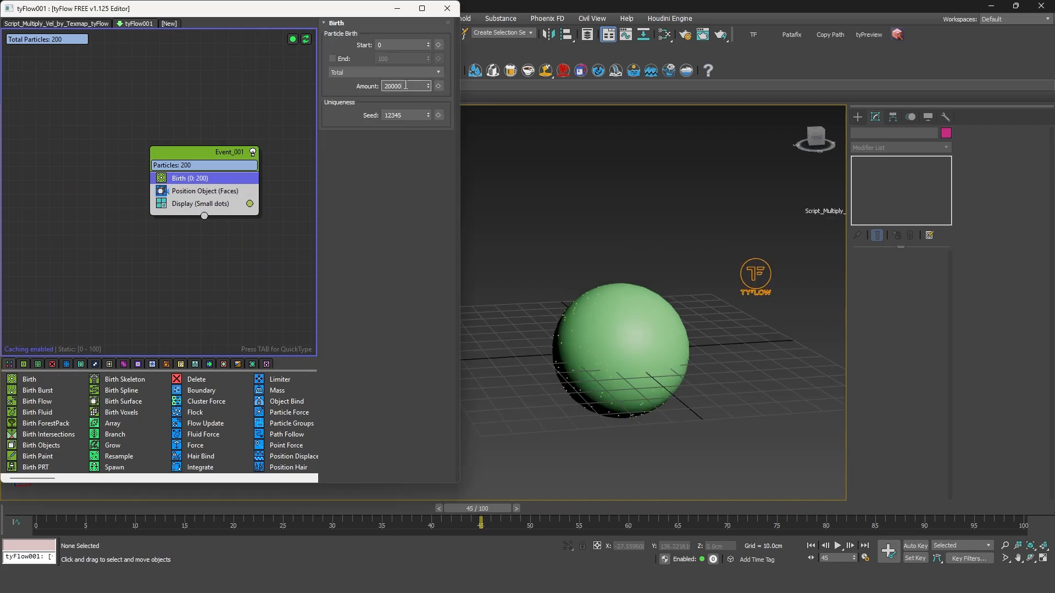
key(Return)
click(249, 204)
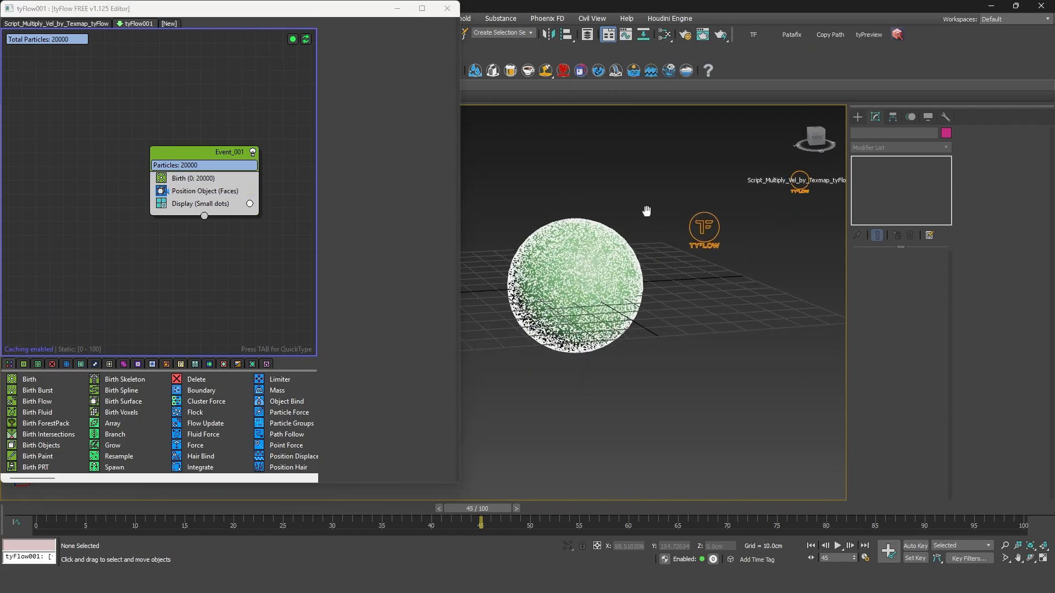
- Add a Surface Force operator below Position Object and assign Sphere001 as its object
key(Tab)
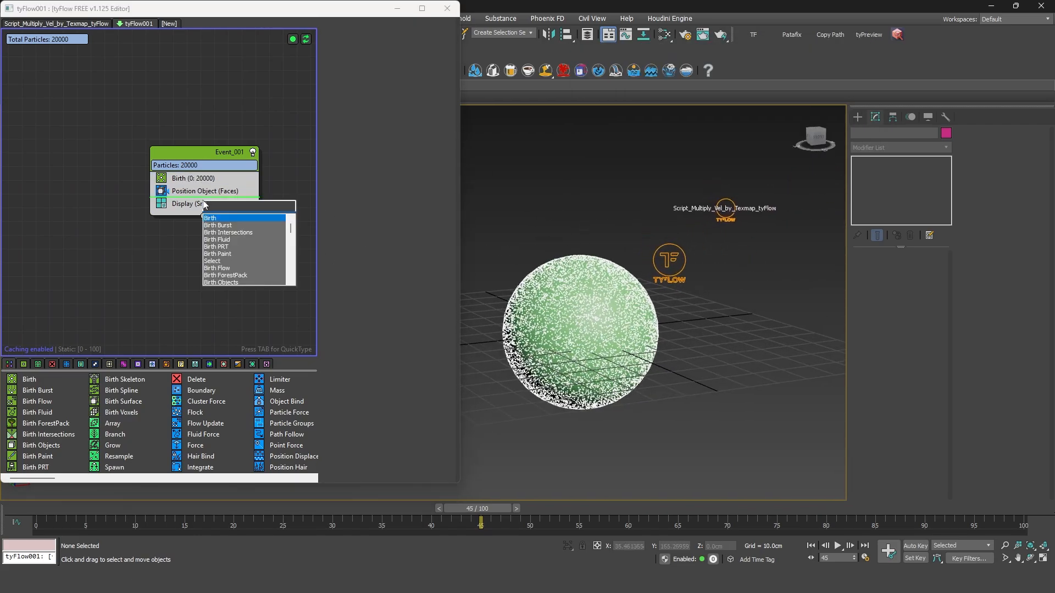
text(surfac)
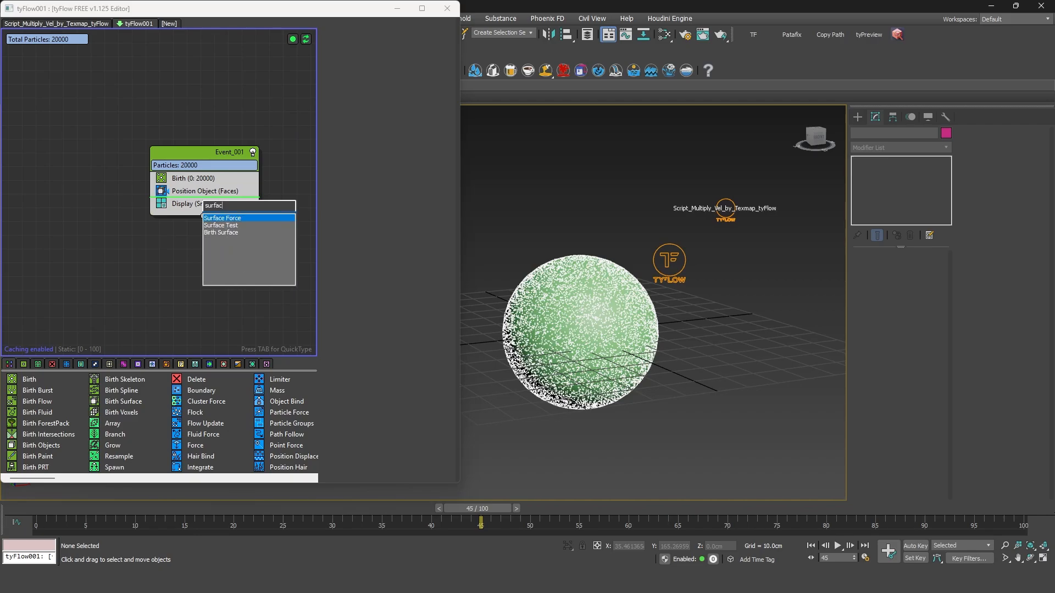
key(Return)
click(383, 193)
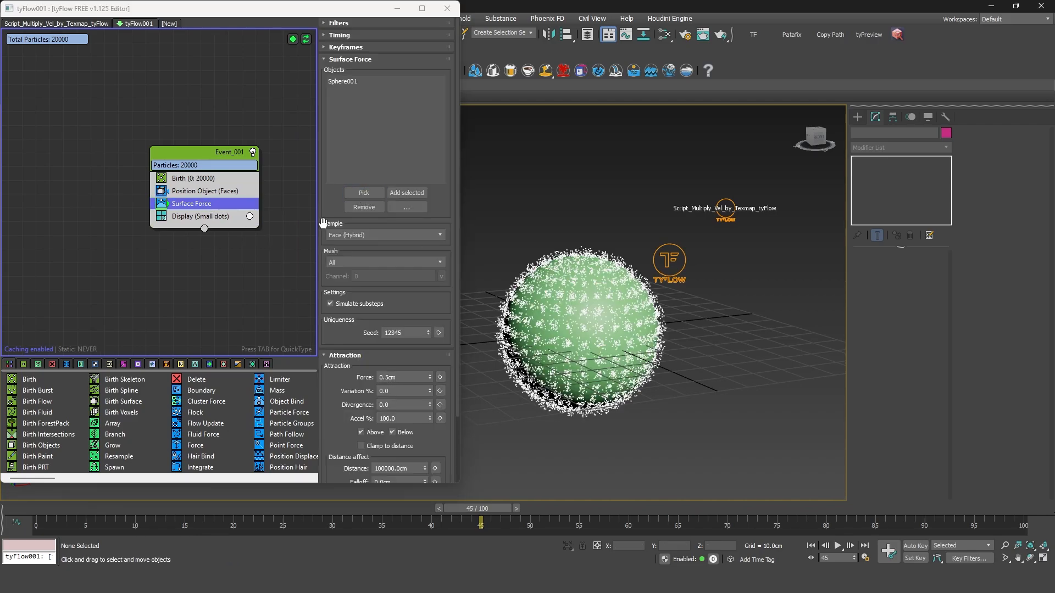
- Configure the Surface Force with substep simulation off, no attraction and a normals force of 1.0 cm
click(342, 304)
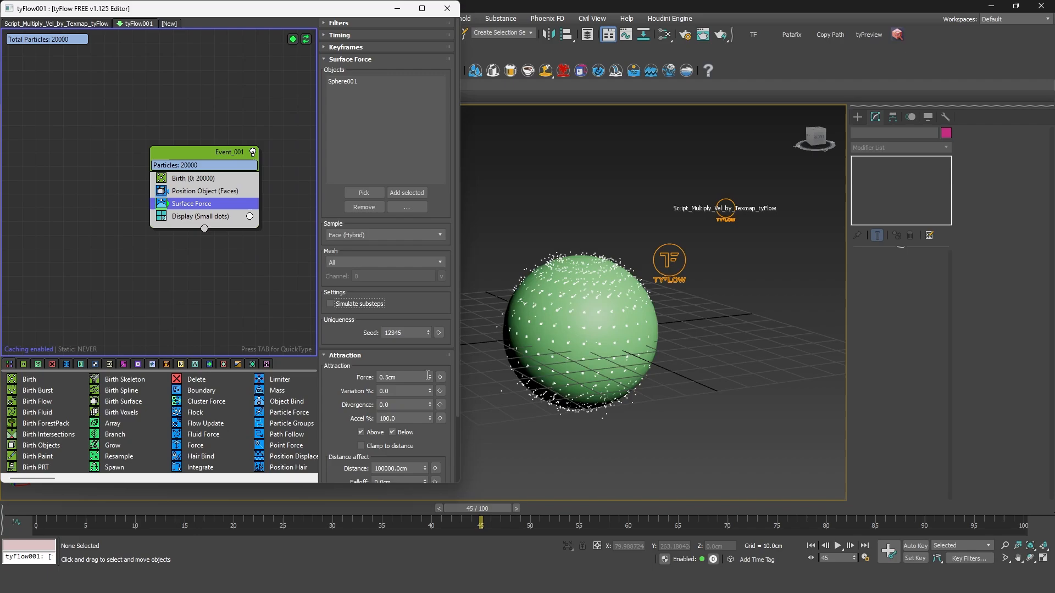
drag(404, 351, 321, 351)
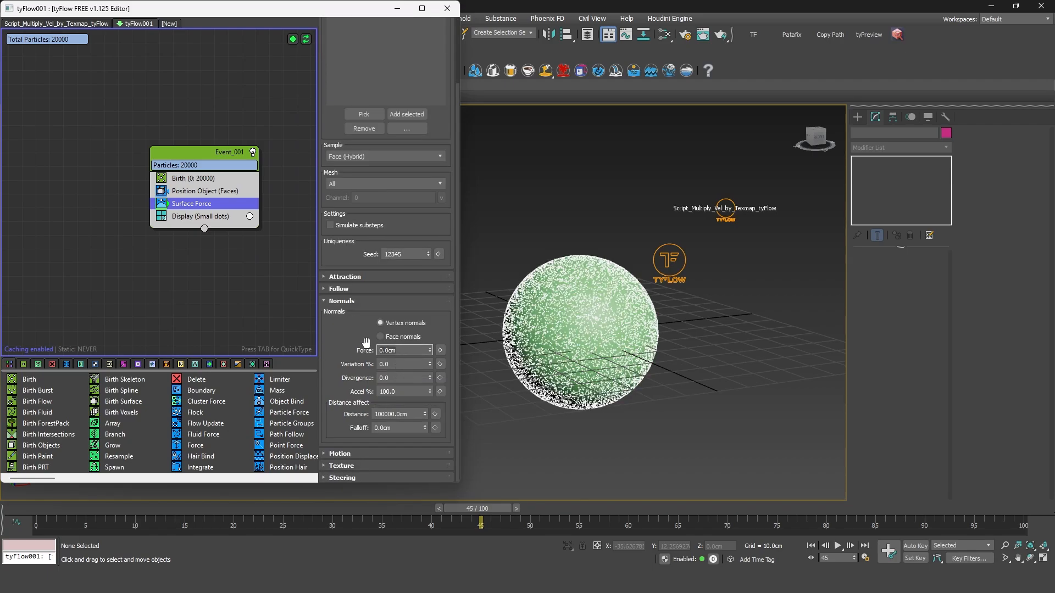
text(1)
key(Return)
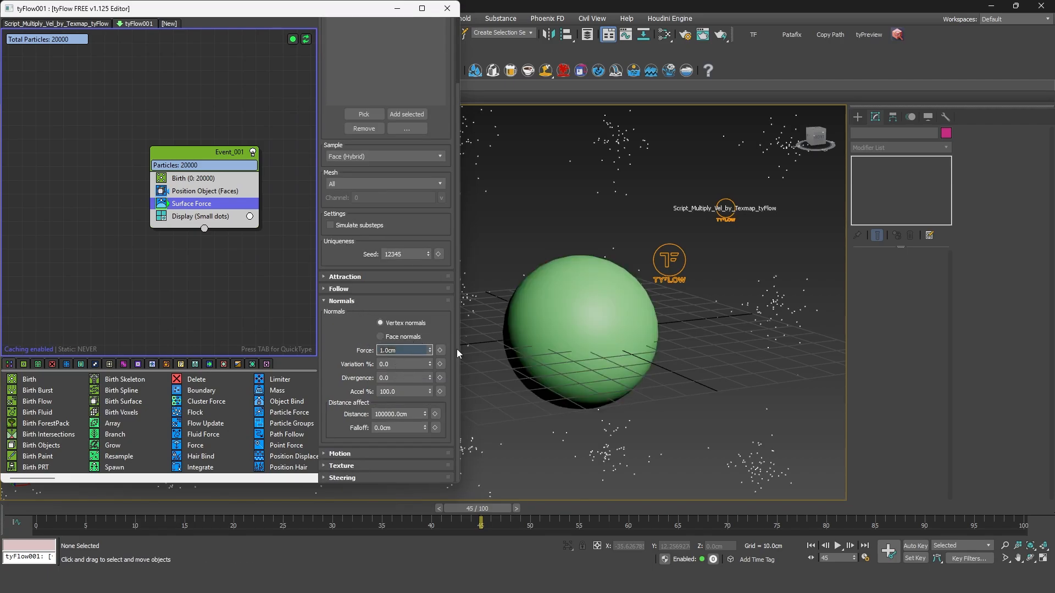
- Change the Surface Force operator's timing to On Event Entry
right_click(200, 206)
mouse_move(258, 255)
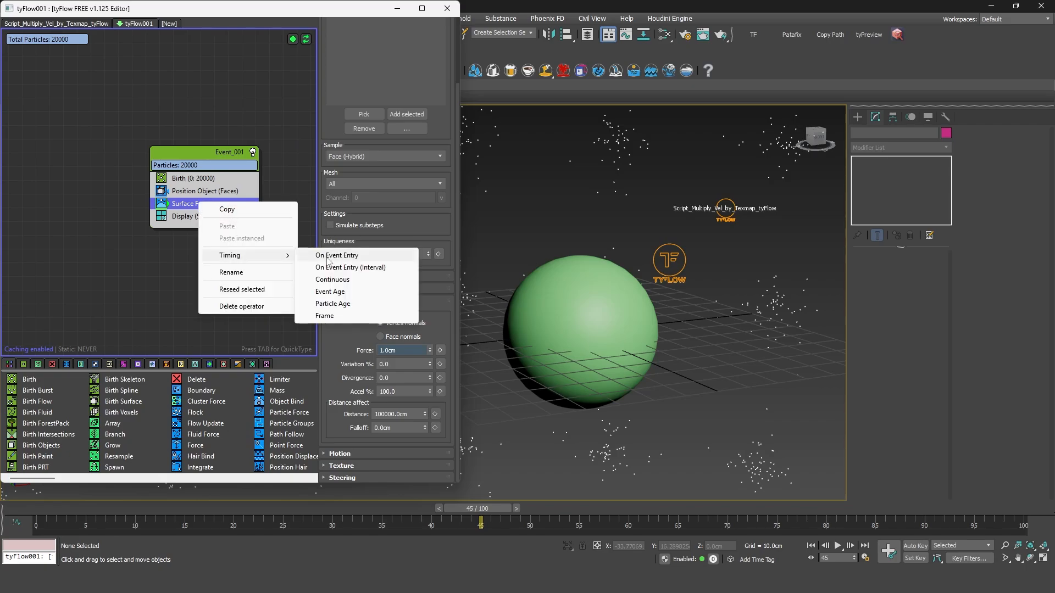
click(337, 256)
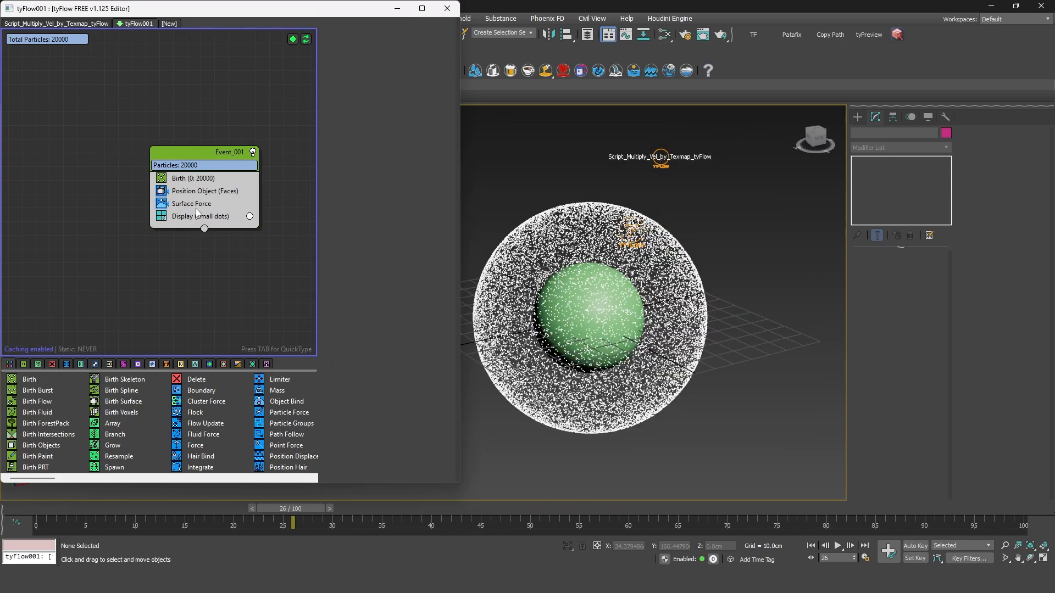
- Add a Speed operator below Surface Force and set both its magnitude and direction to Inherit previous
key(Tab)
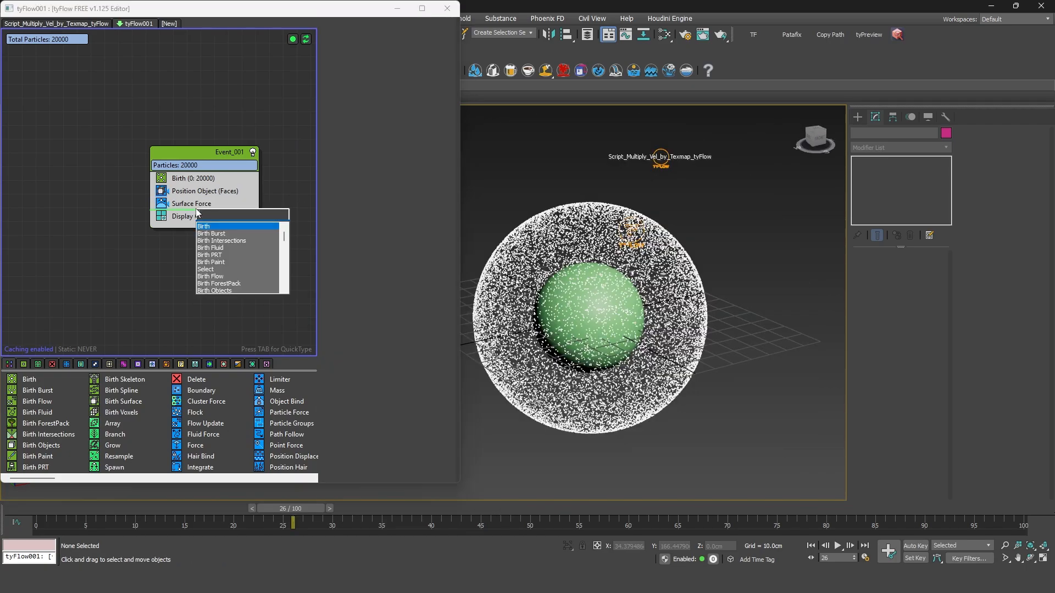
text(speed)
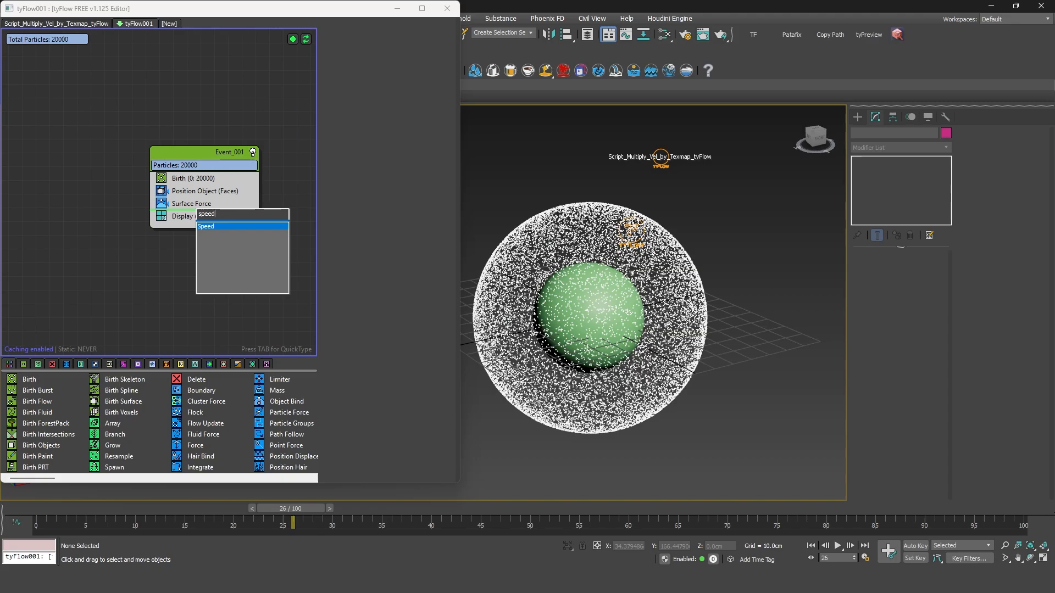
key(Return)
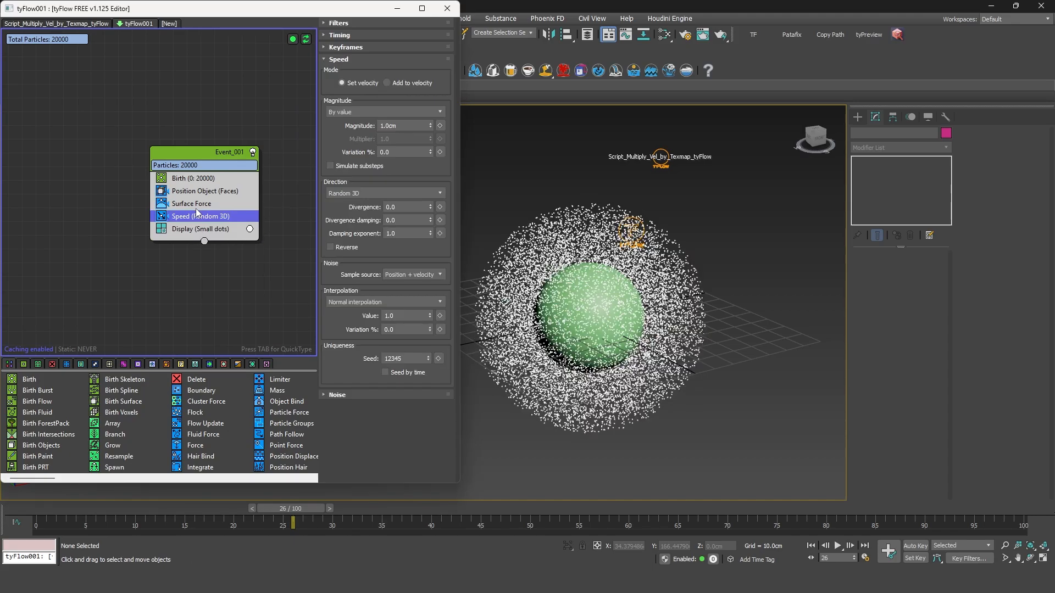
click(344, 113)
click(353, 134)
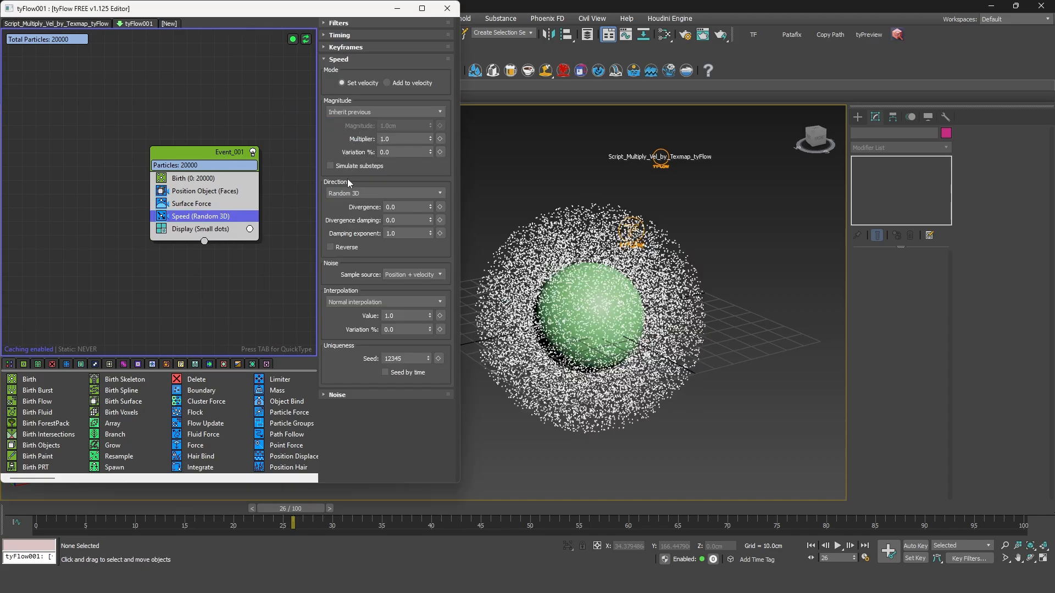
click(363, 193)
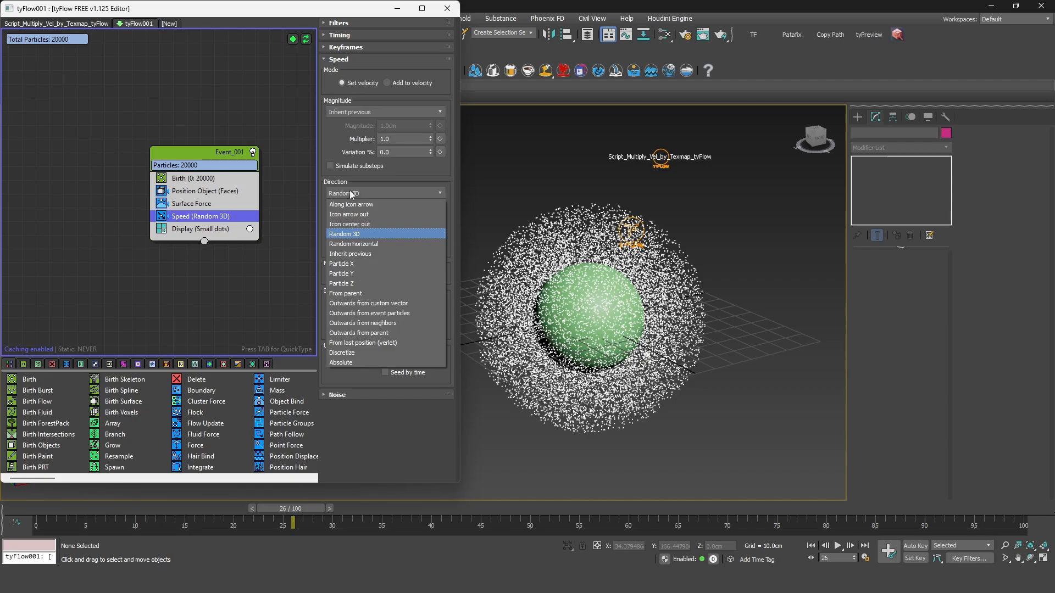
click(365, 254)
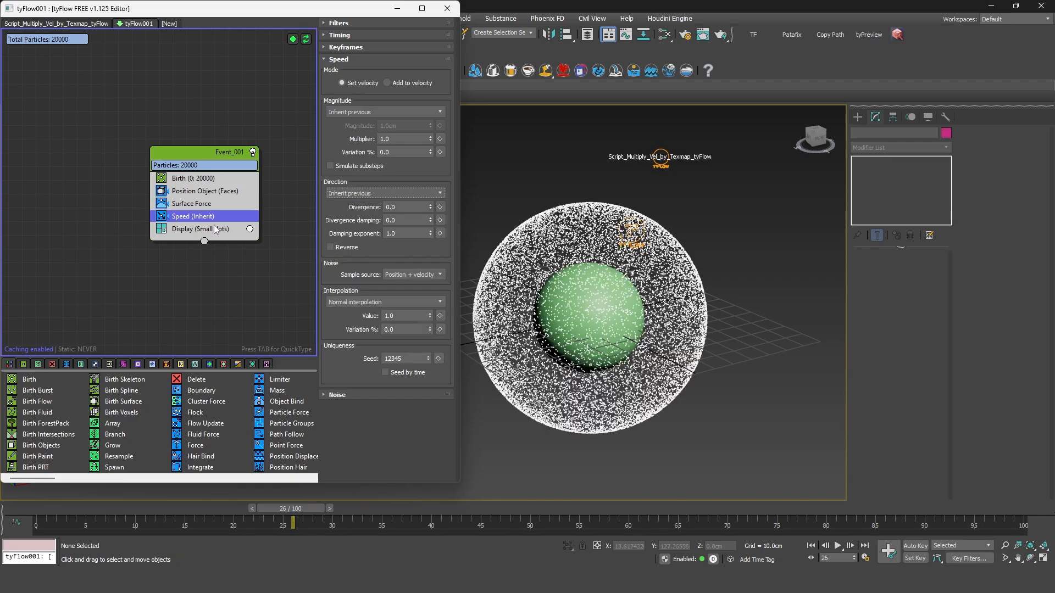
- Try a magnitude multiplier of 1.12 on the Speed operator and undo the change
click(164, 217)
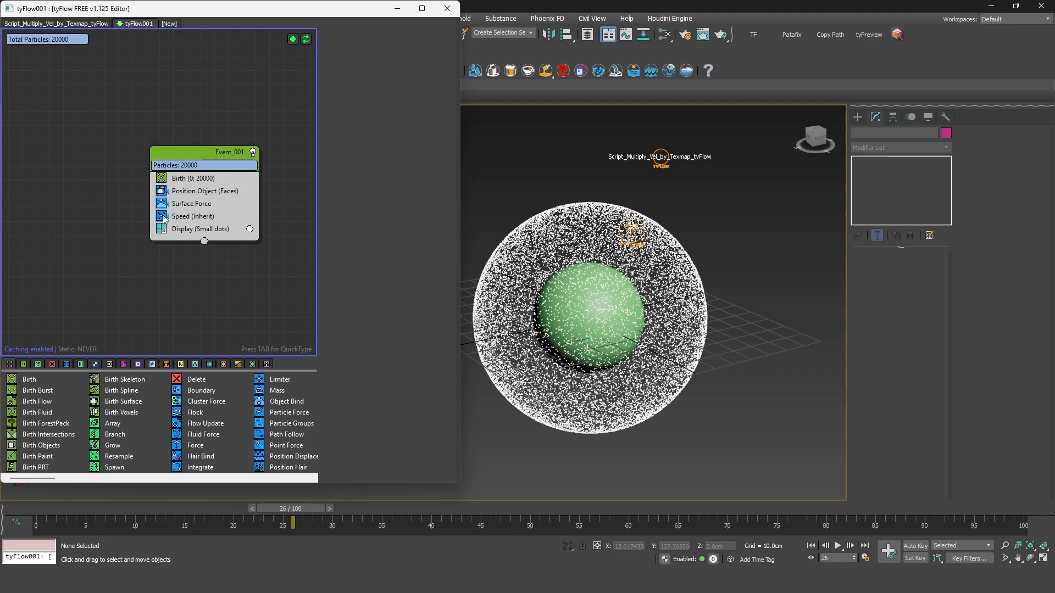
click(164, 217)
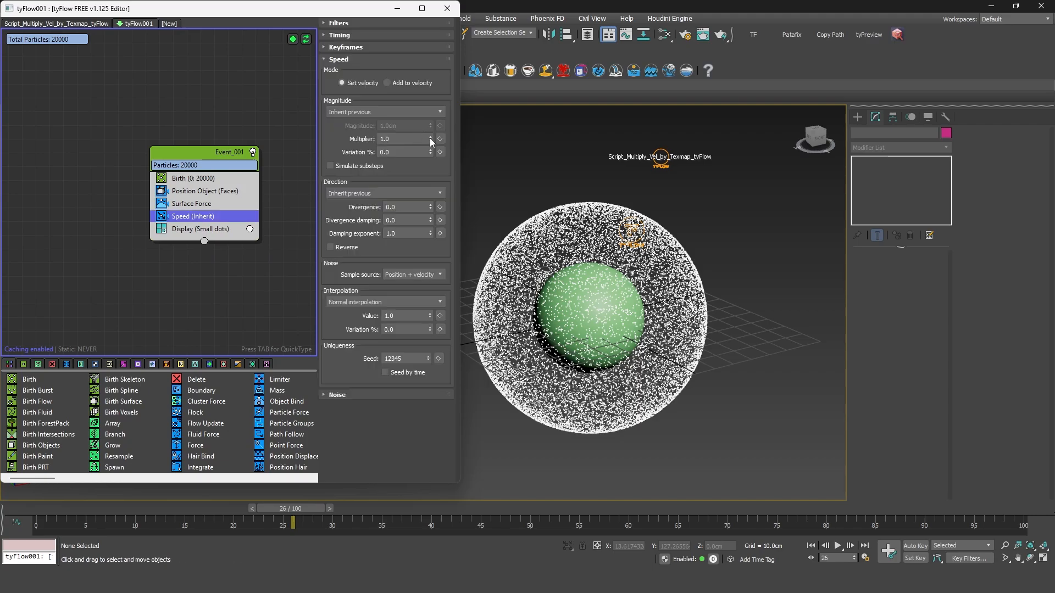
mouse_move(431, 141)
mouse_down()
mouse_move(424, 163)
mouse_move(424, 143)
mouse_move(431, 150)
mouse_move(419, 148)
mouse_up()
middle_drag(247, 101, 246, 106)
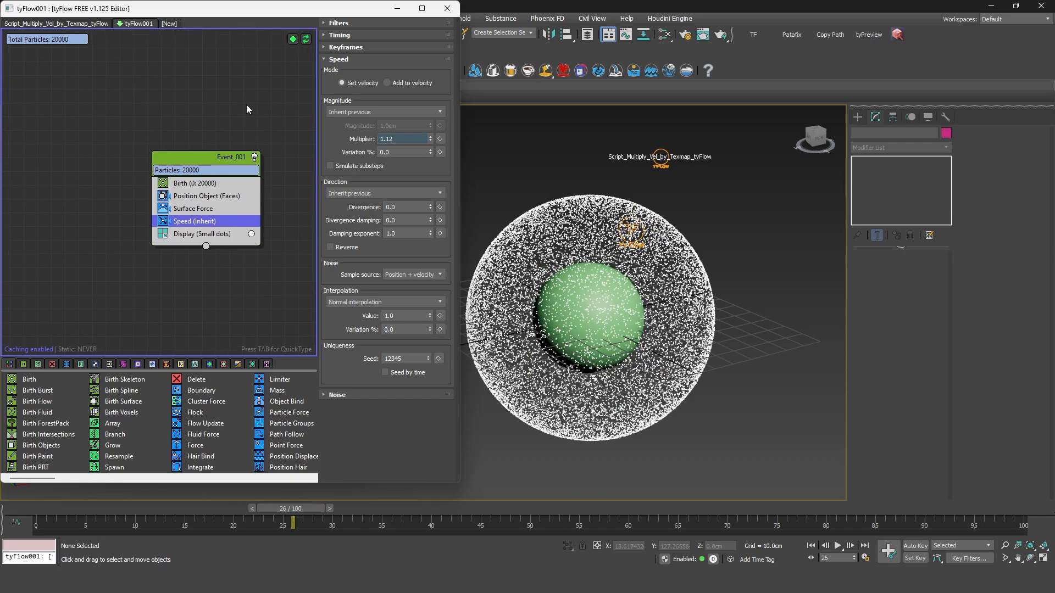
key(ctrl+z)
- Expose the Speed operator's magnitude multiplier and wire it to a new Value operator
click(439, 138)
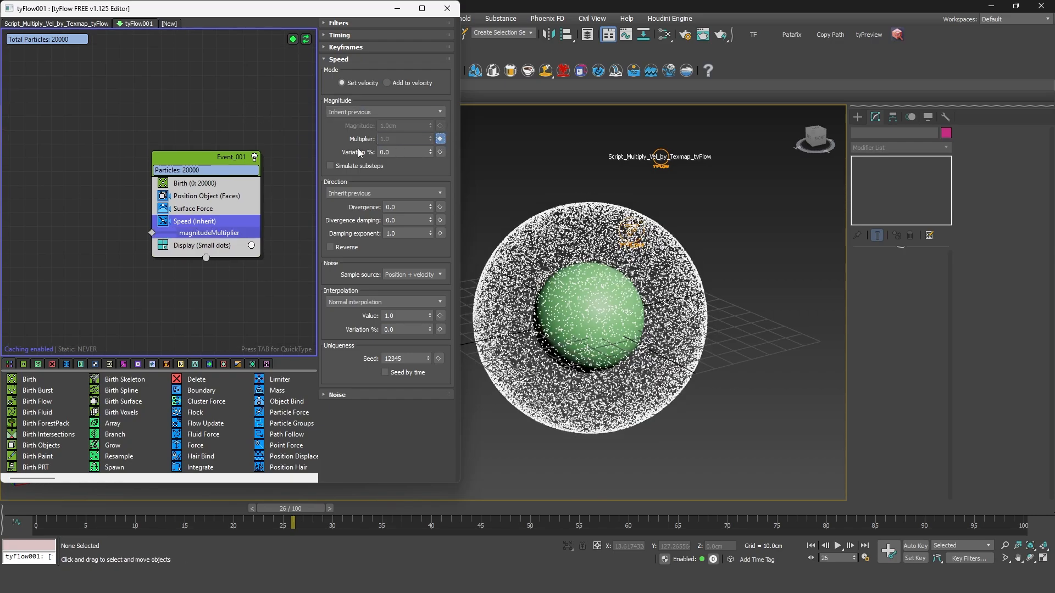
drag(150, 233, 75, 201)
click(103, 187)
click(77, 212)
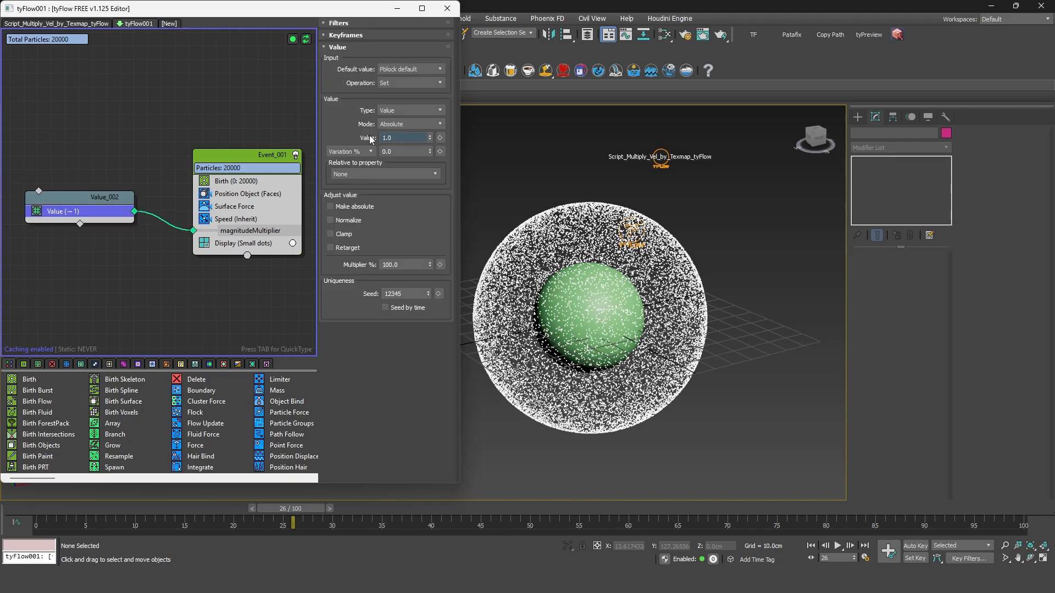
- Change the connected Value operator's type from a plain value to Texmap
click(236, 220)
click(109, 213)
drag(156, 510, 272, 509)
click(422, 110)
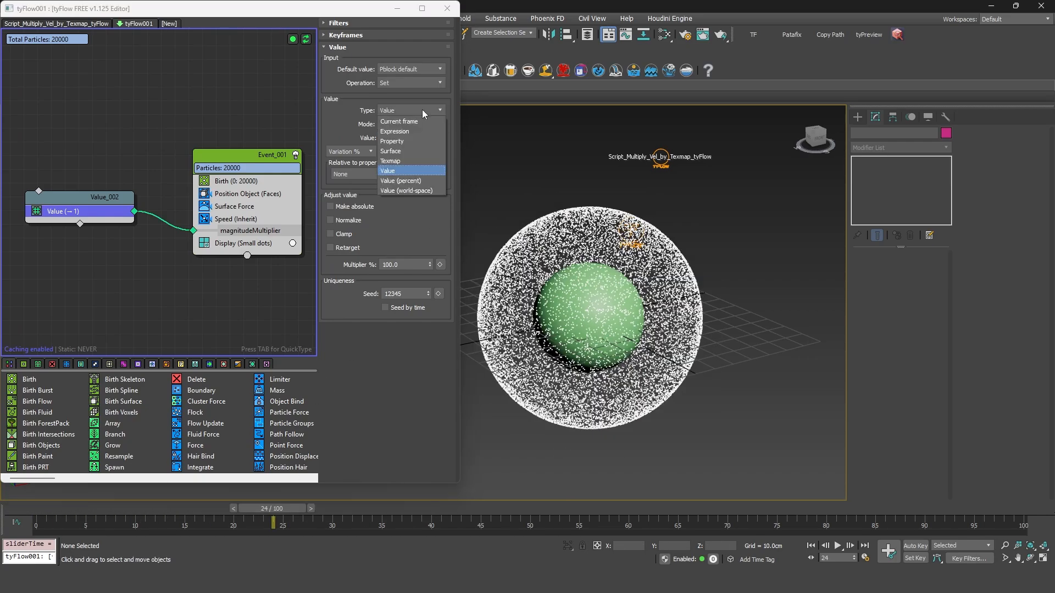
click(407, 163)
- Create a new Noise map in the Slate Material Editor and assign it as the Value operator's texmap
key(m)
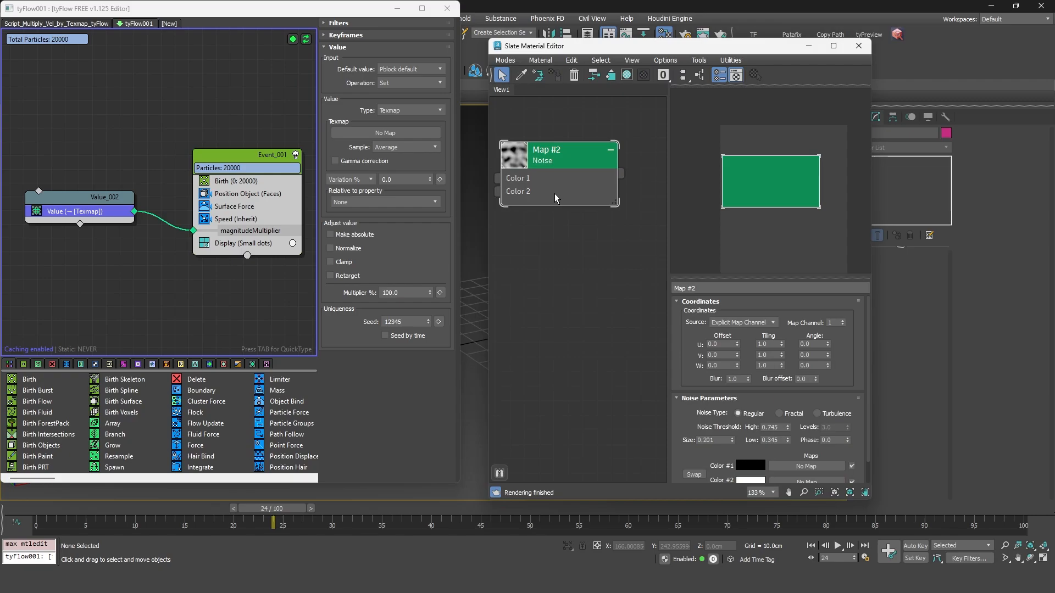
right_click(568, 255)
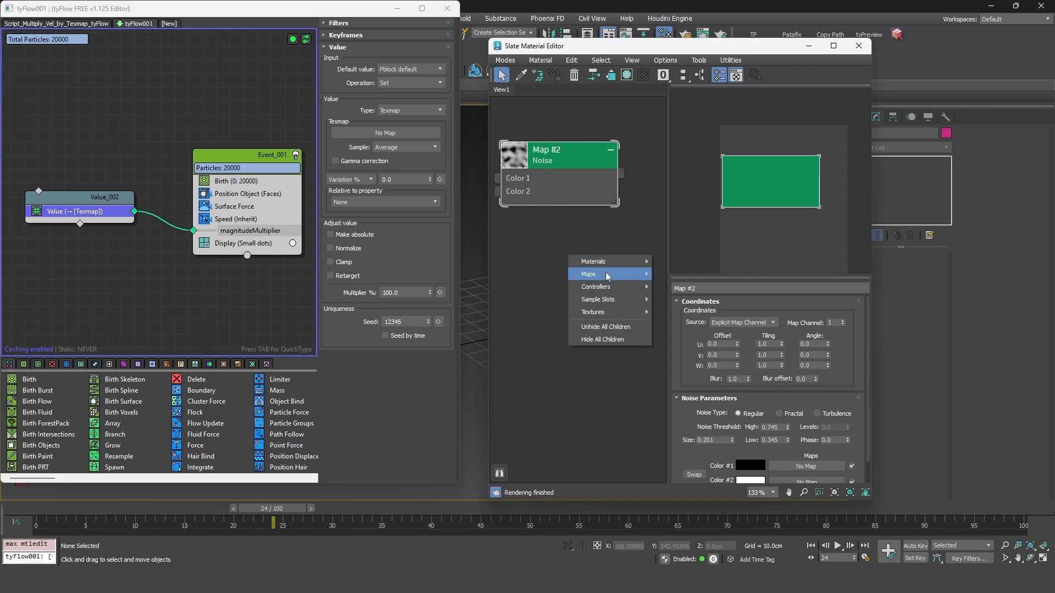
mouse_move(605, 274)
mouse_move(686, 274)
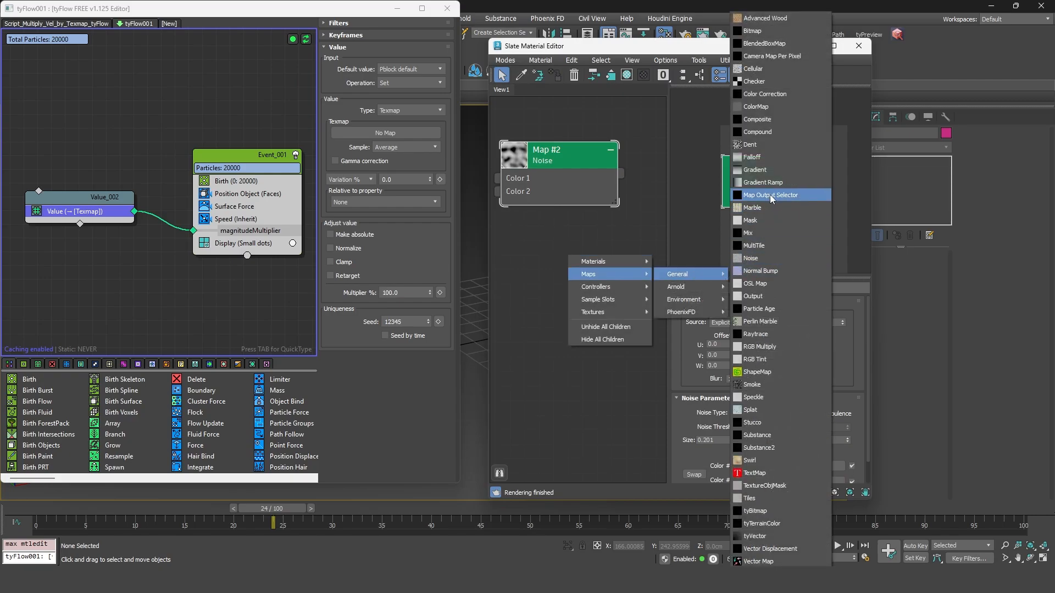
click(765, 258)
drag(579, 262, 345, 131)
click(204, 280)
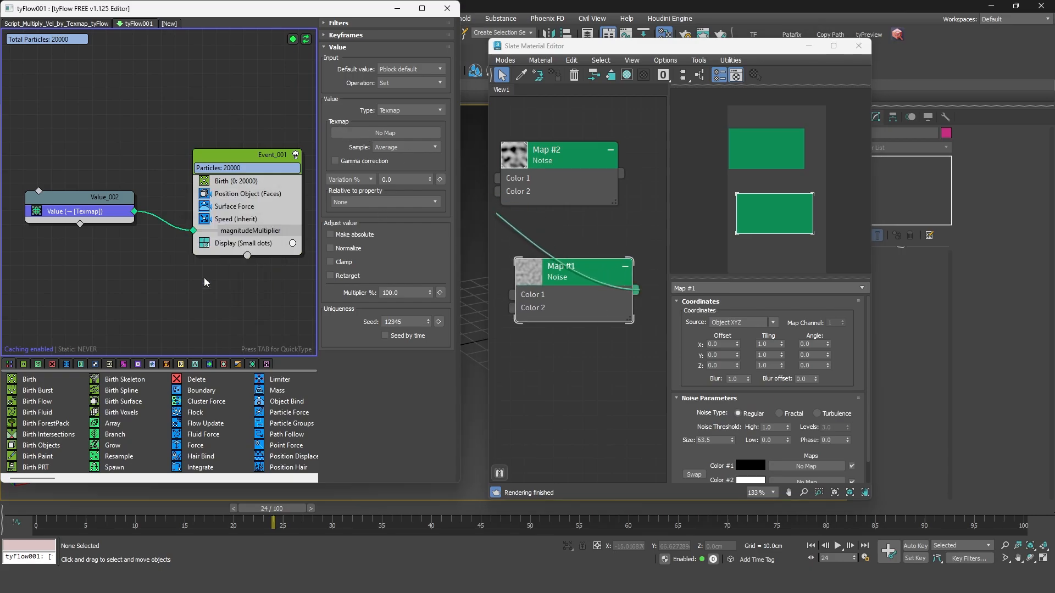
drag(84, 199, 109, 211)
click(131, 223)
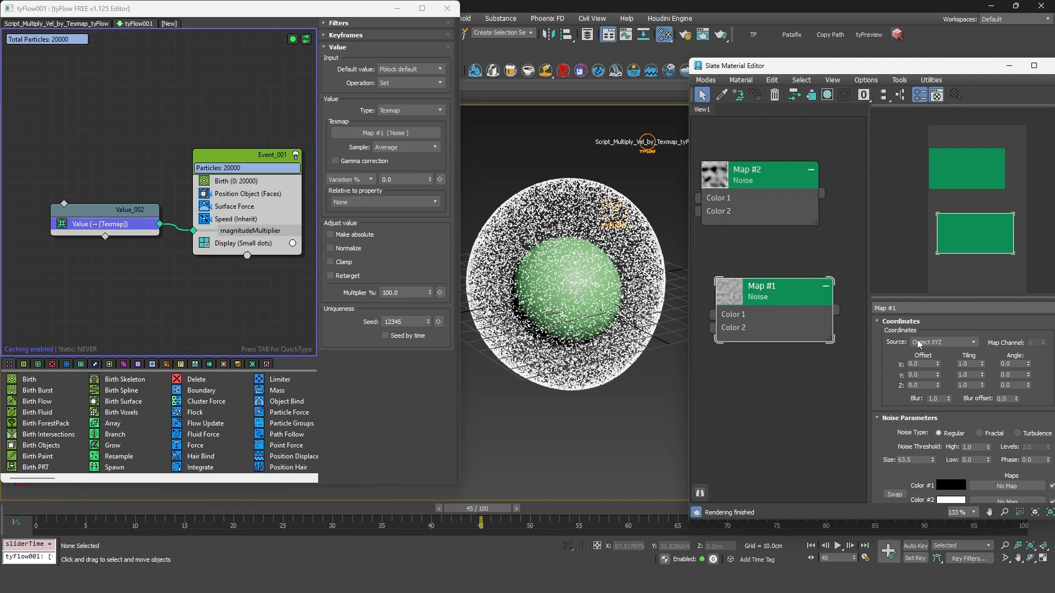
- Set the new Noise map's coordinate source to World XYZ and its size to 5
click(947, 344)
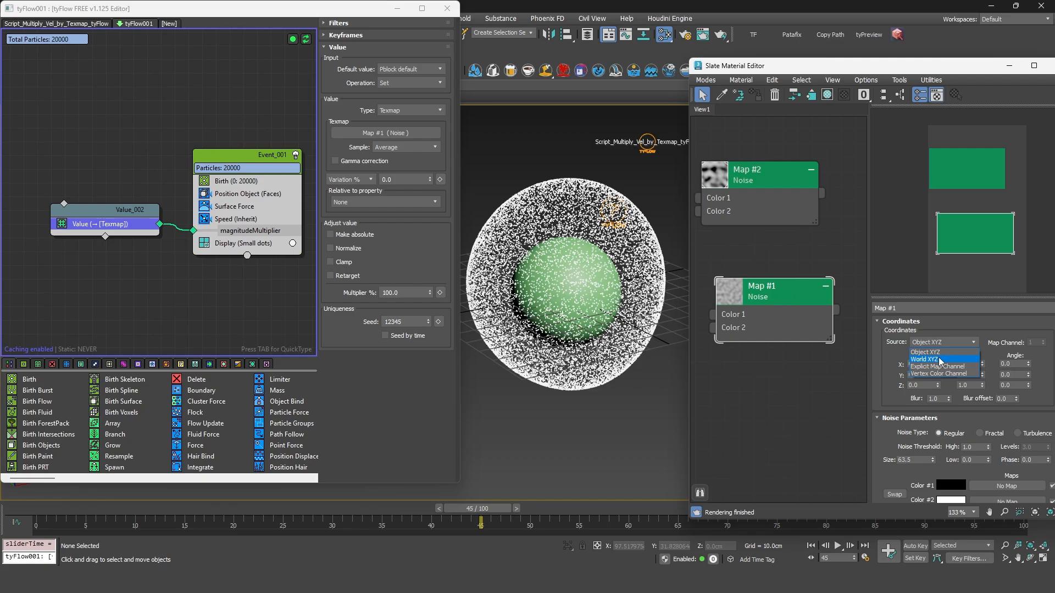
click(940, 360)
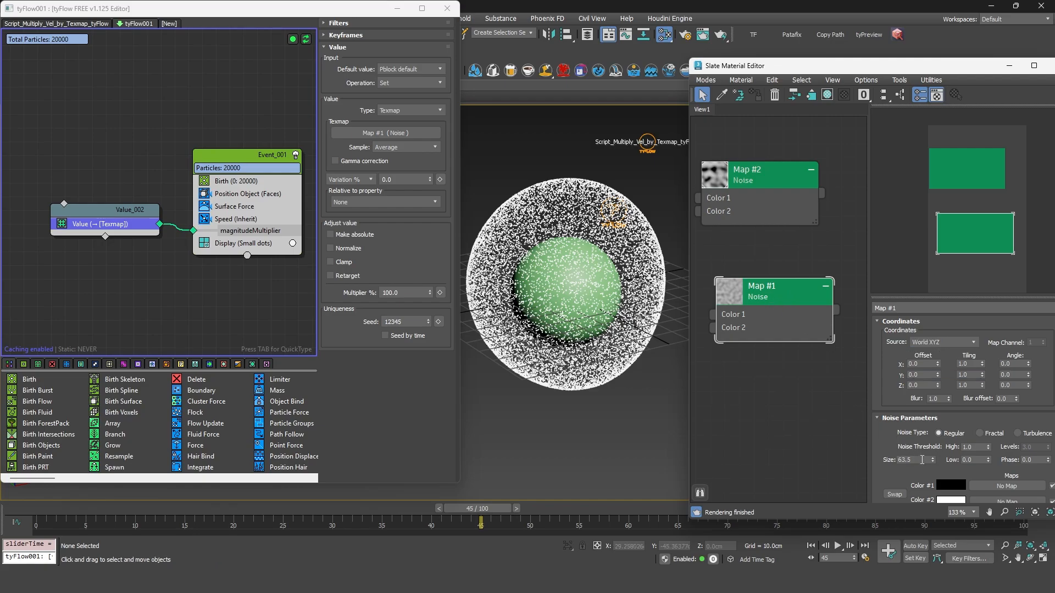
double_click(922, 459)
text(5)
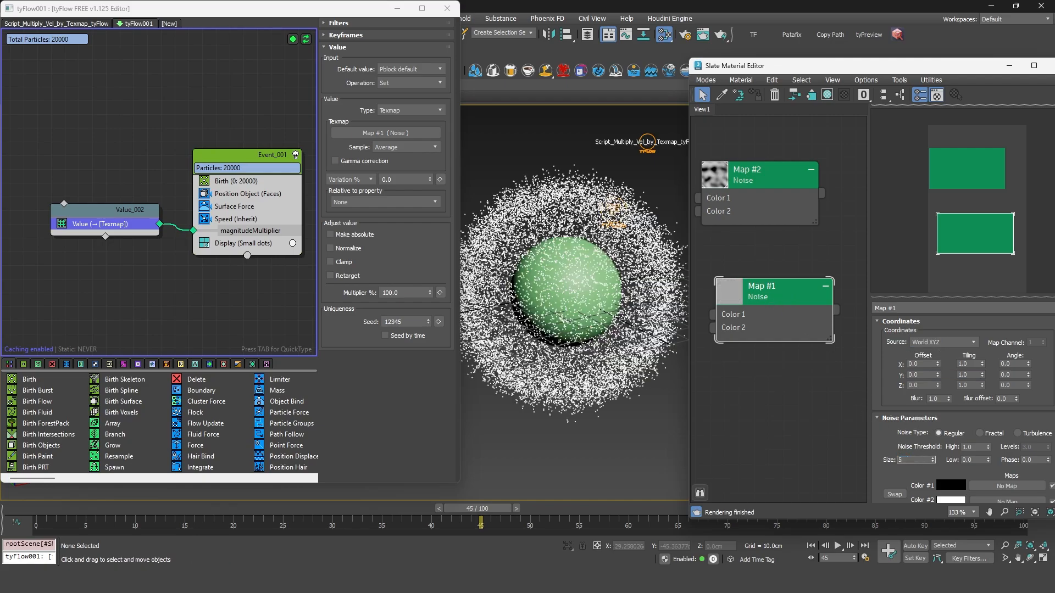
key(Return)
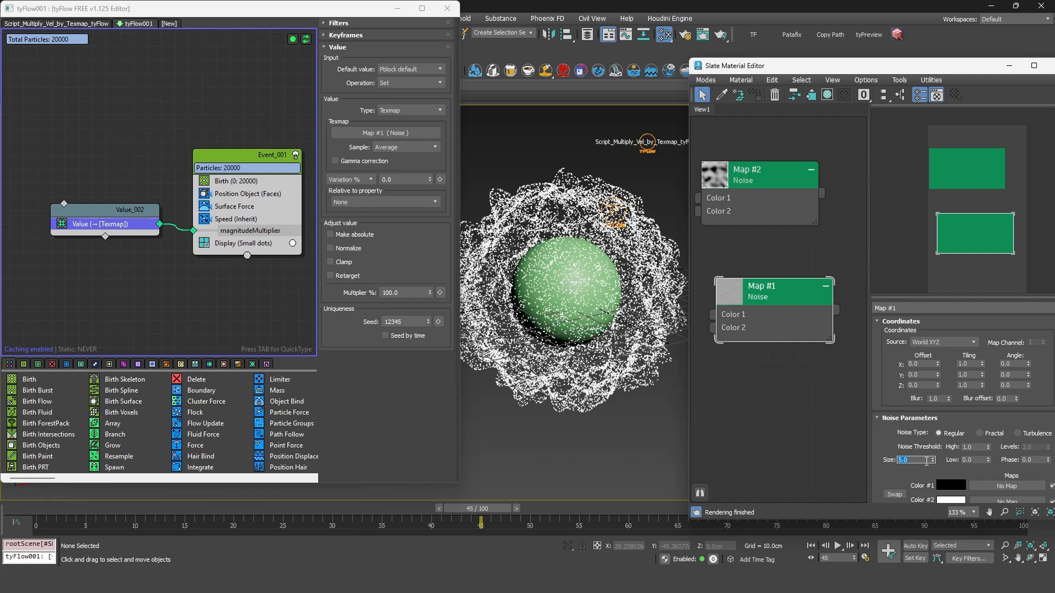
- Try a noise size of 10 on Map #1 and set it to 15
text(10)
key(Return)
drag(478, 509, 237, 517)
double_click(915, 461)
text(15)
- Adjust Map #1's noise thresholds to high 1.0 and low 0.19, checking the particles at frame 30
mouse_move(988, 447)
mouse_down()
mouse_move(979, 491)
mouse_move(980, 456)
mouse_up()
drag(988, 460, 969, 421)
drag(252, 509, 353, 472)
drag(988, 461, 979, 487)
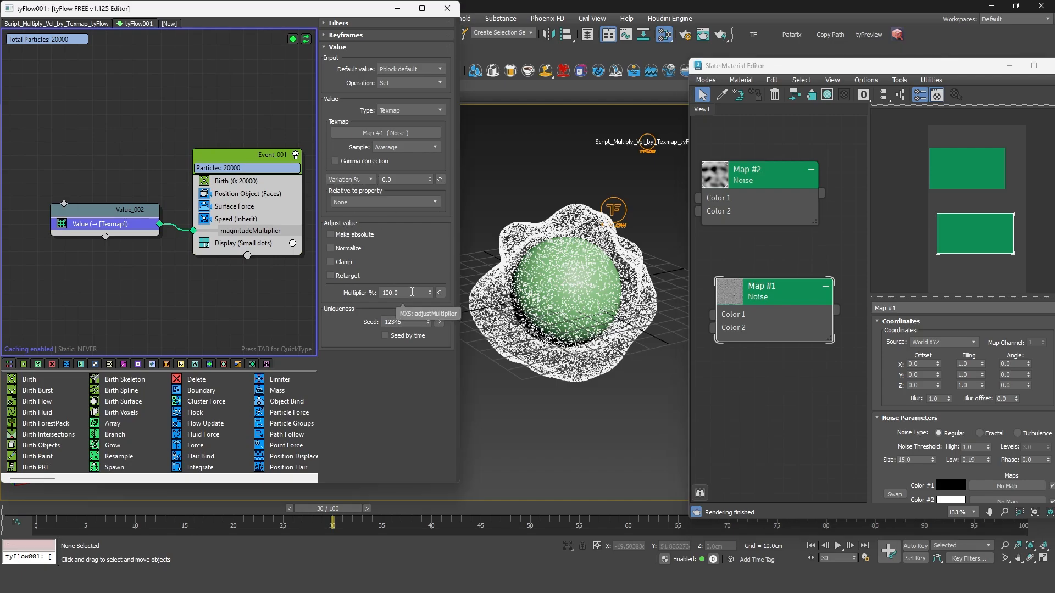
- Try a multiplier of 200% on the Value operator, set it to 50%, and check the particles at frame 36
double_click(413, 292)
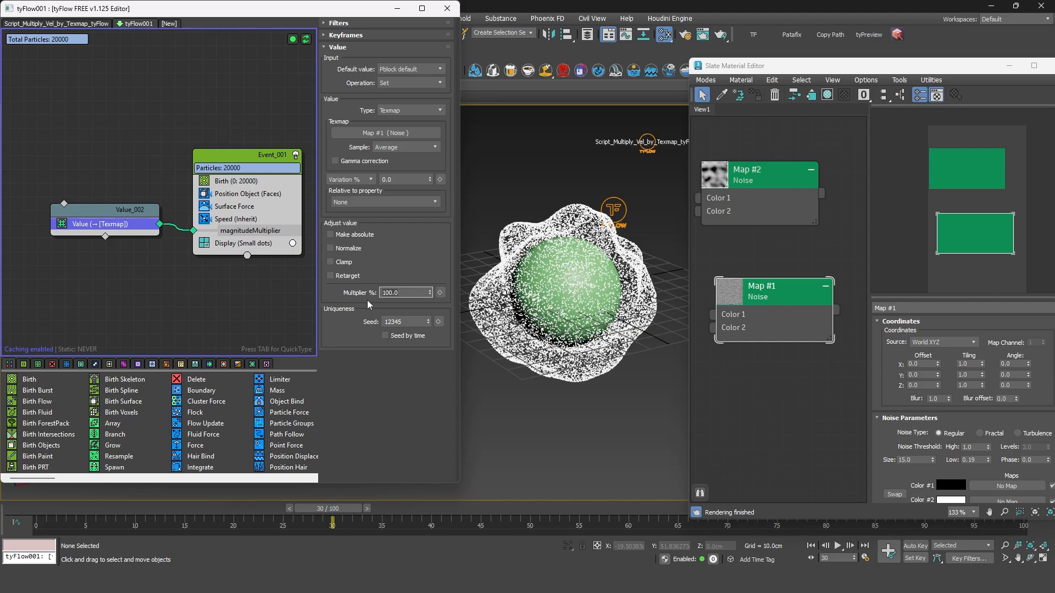
text(200)
key(Return)
text(50)
key(Return)
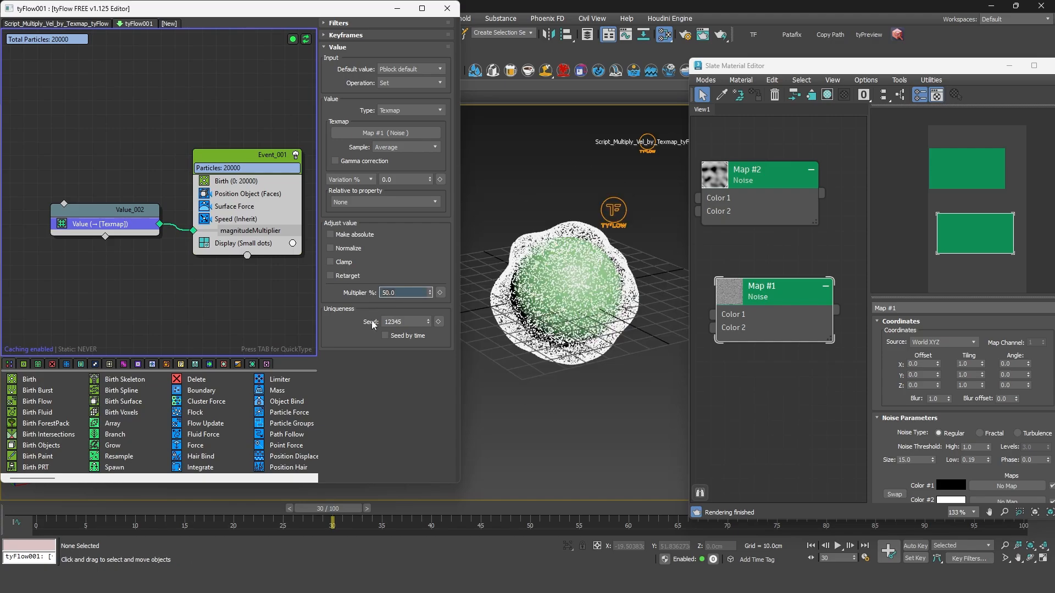
drag(352, 509, 417, 509)
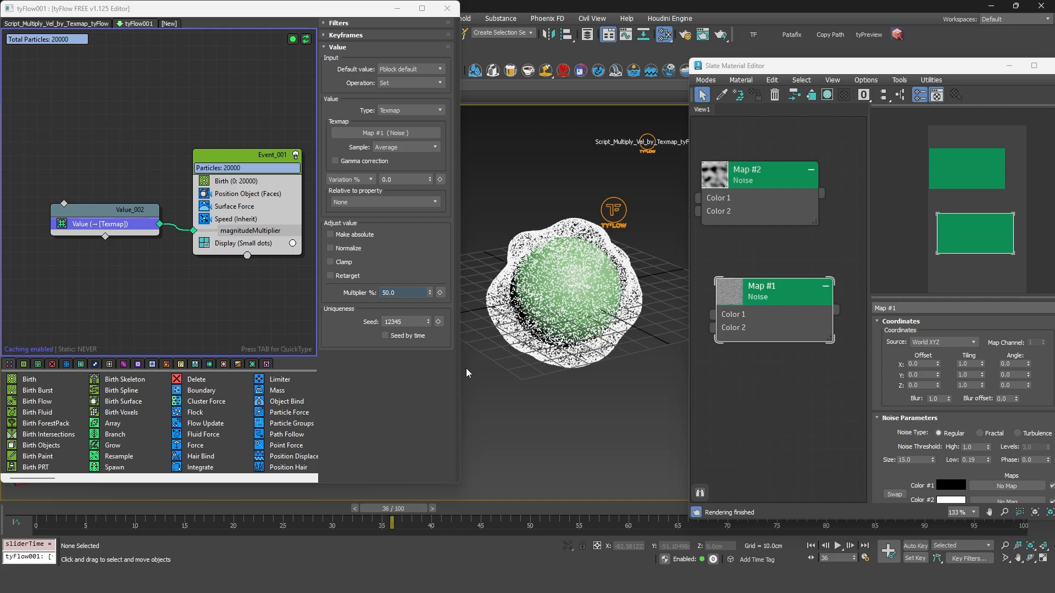
- Compare the script-based velocity flow with the rebuilt flow that uses the Value operator
click(52, 23)
click(140, 23)
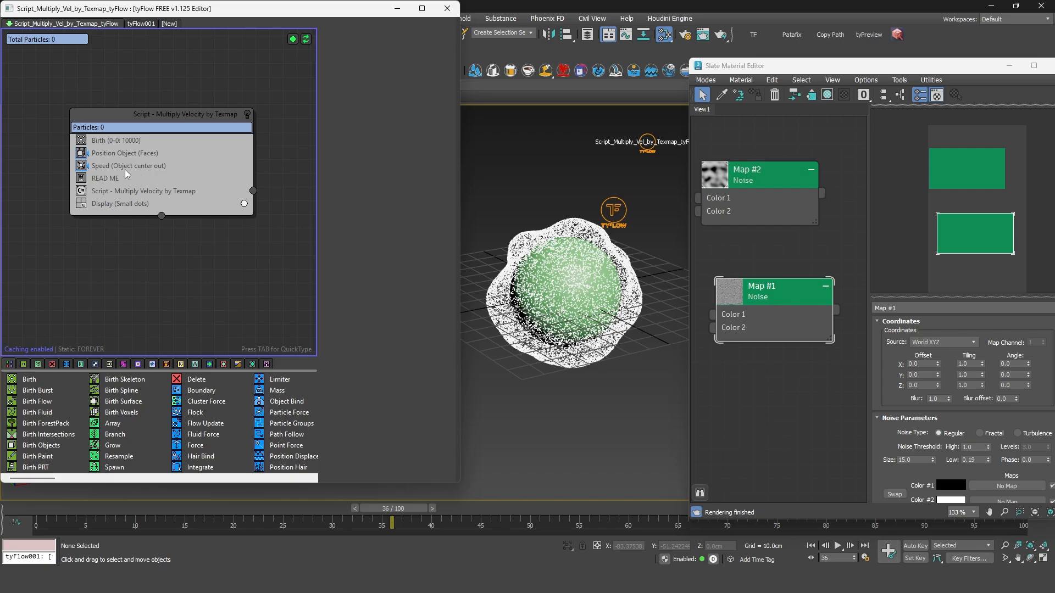
click(141, 24)
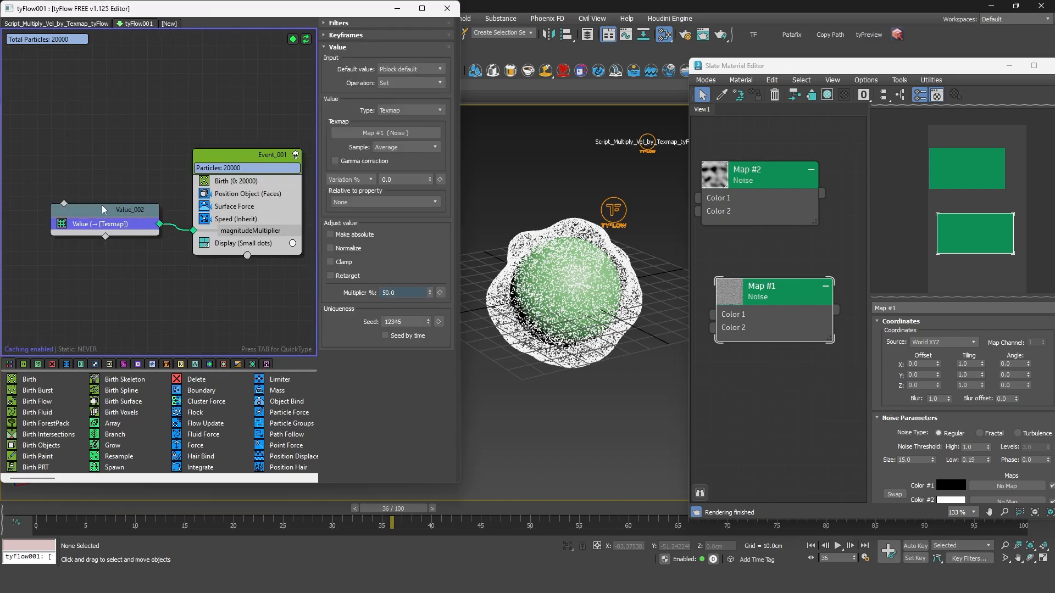
drag(96, 217, 117, 204)
click(124, 238)
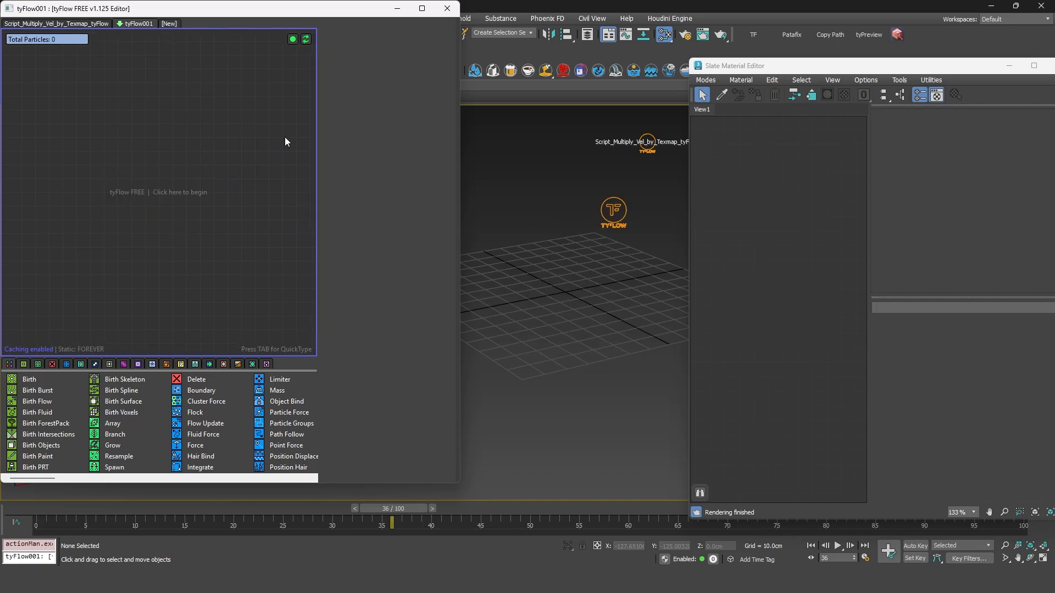
- Start a new default flow in tyFlow001 and remove its Speed and Mesh operators
click(172, 191)
click(189, 206)
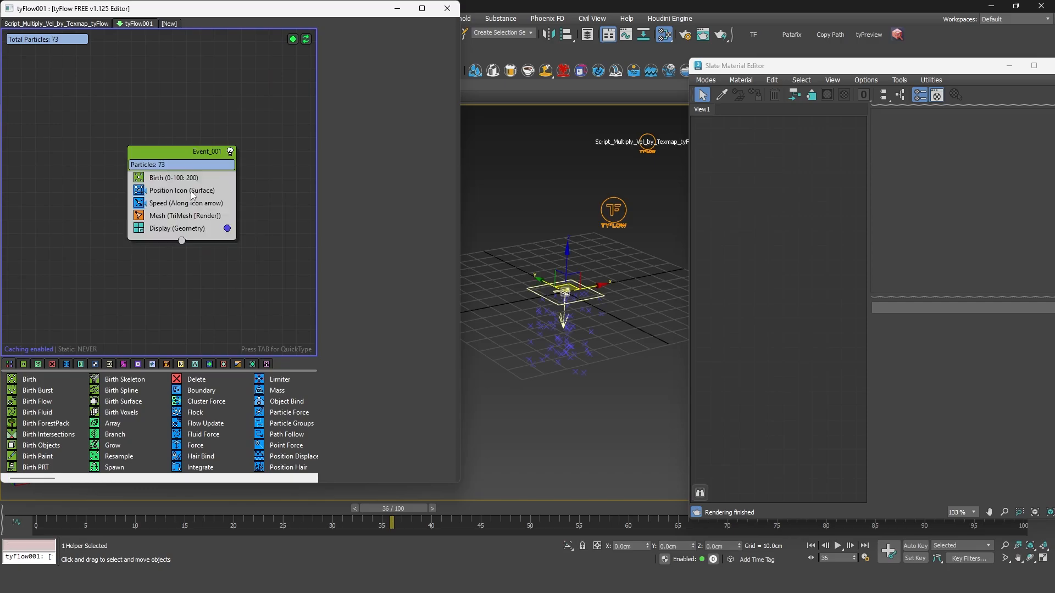
click(182, 205)
key(Delete)
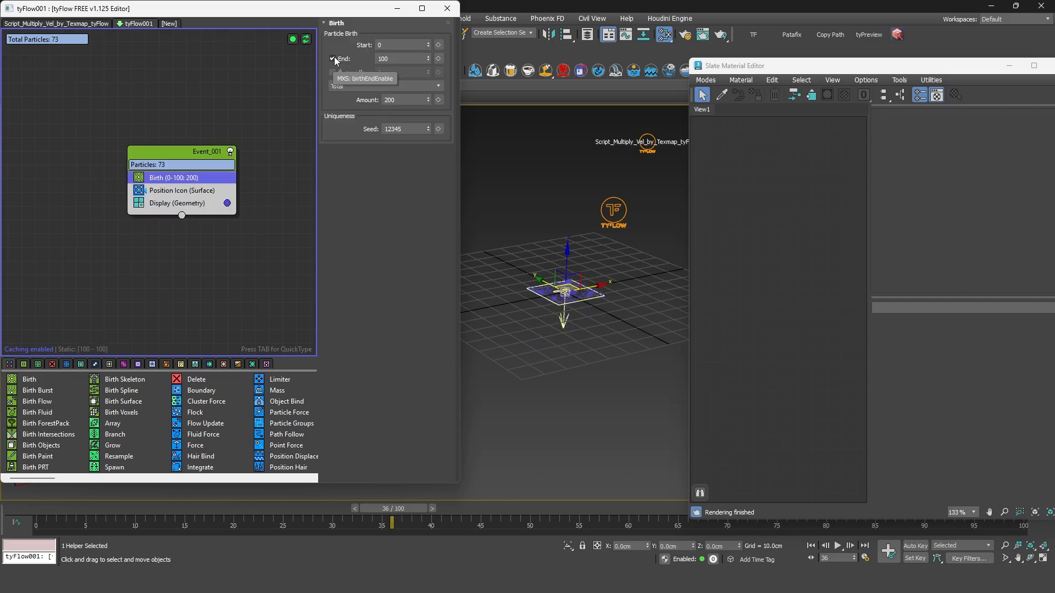
- Turn off the Birth operator's end frame, set its amount to 2000, and show the particles as small dots
click(333, 59)
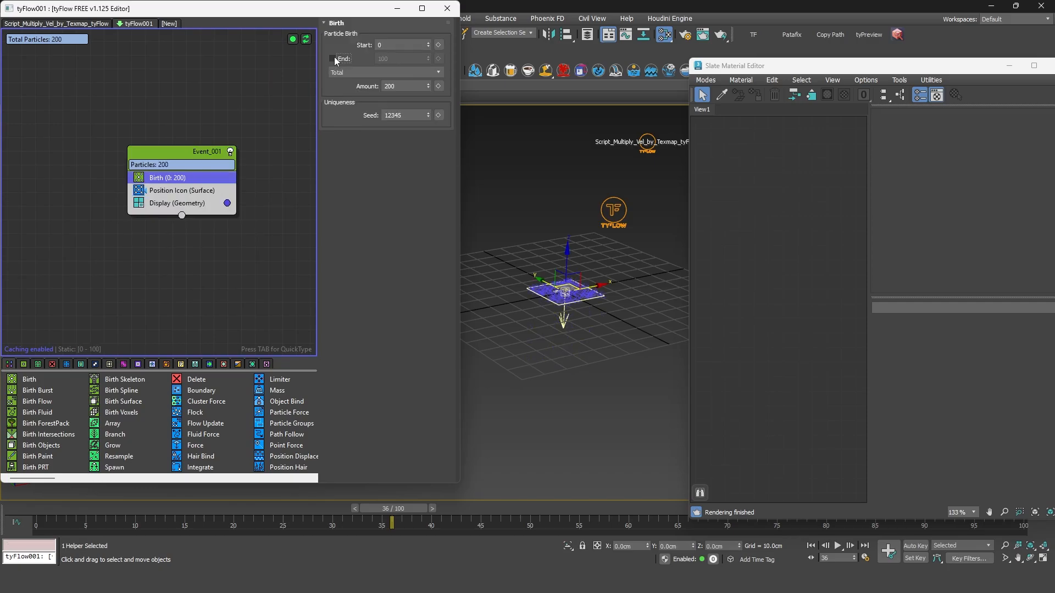
click(405, 44)
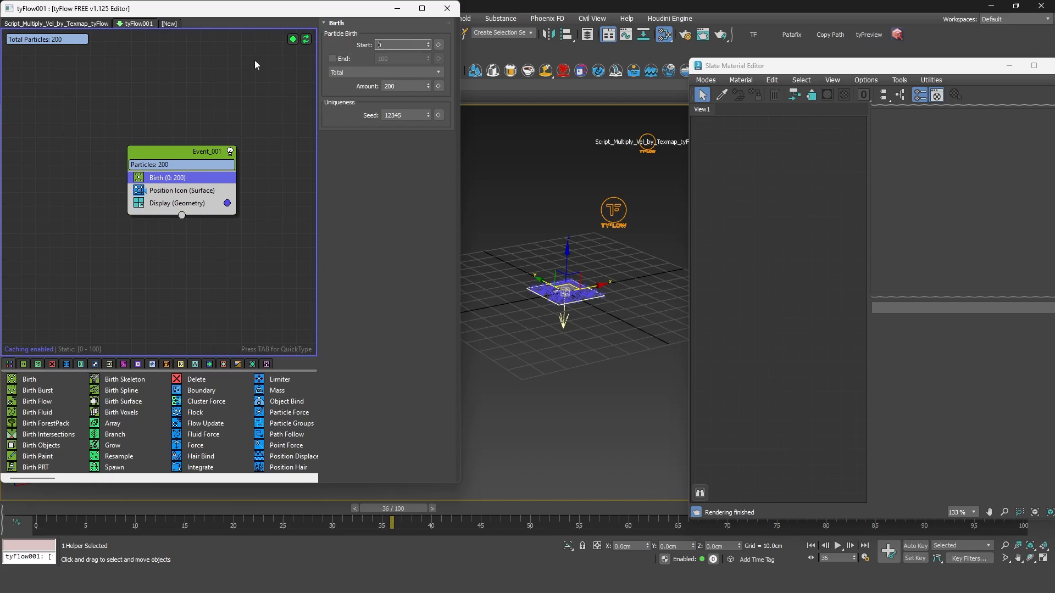
click(409, 85)
text(2000)
key(Return)
click(198, 203)
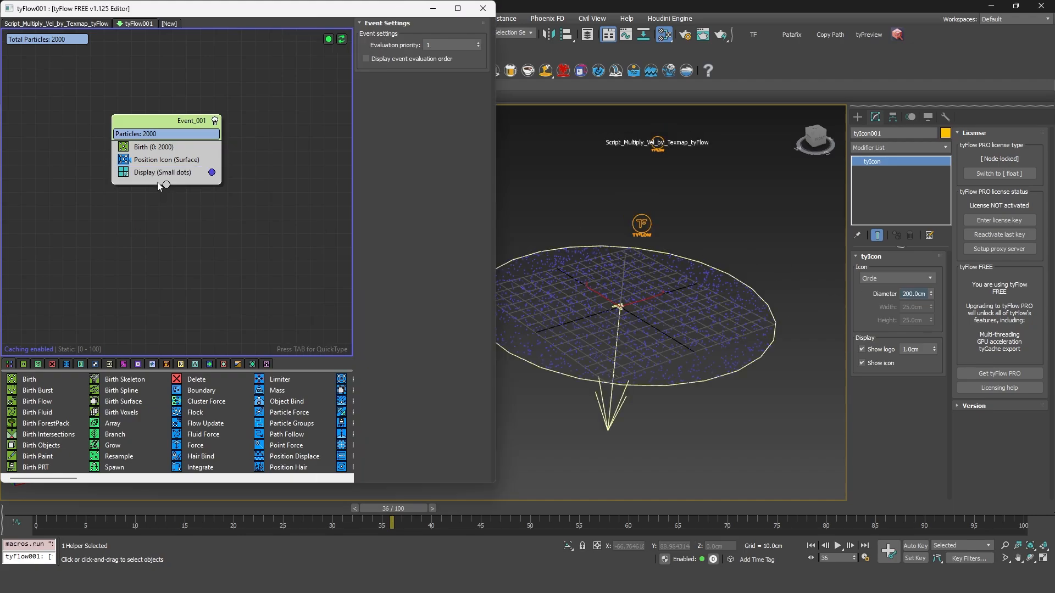
- Add a Spread operator to the event, directly below Position Icon
click(163, 160)
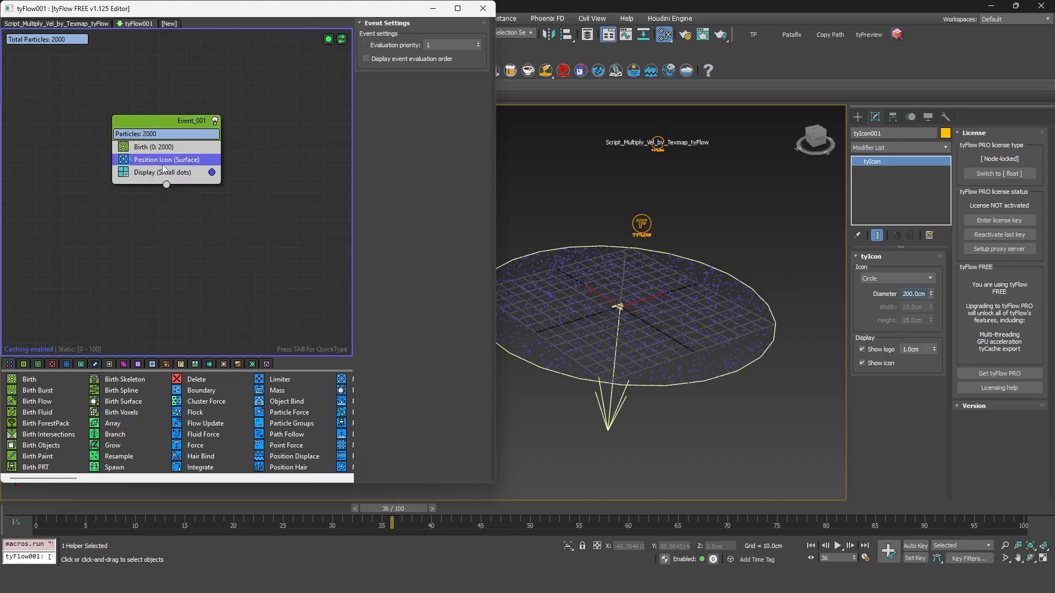
key(Tab)
text(spre)
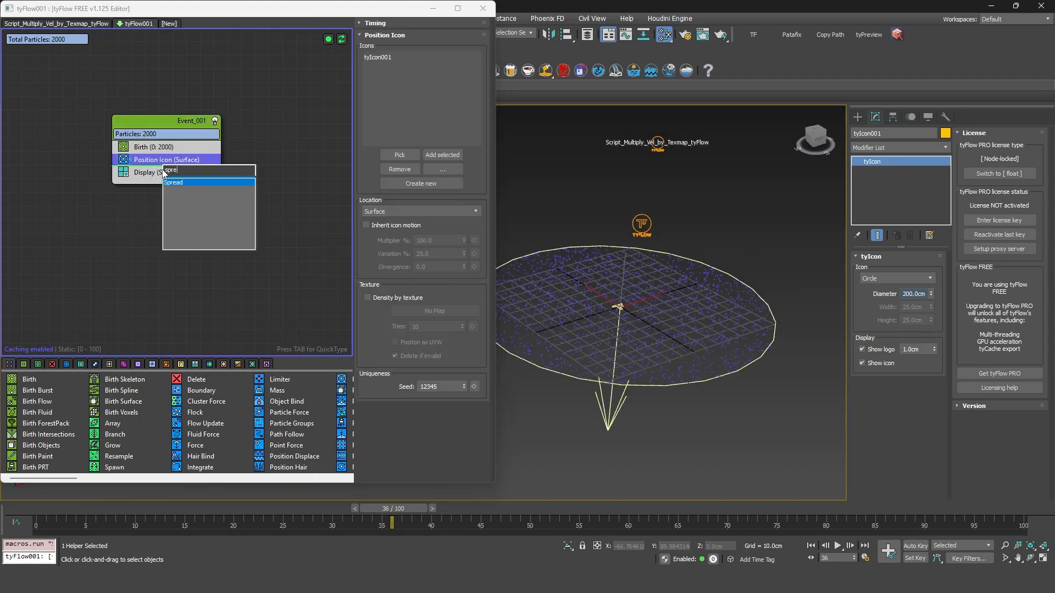
key(Return)
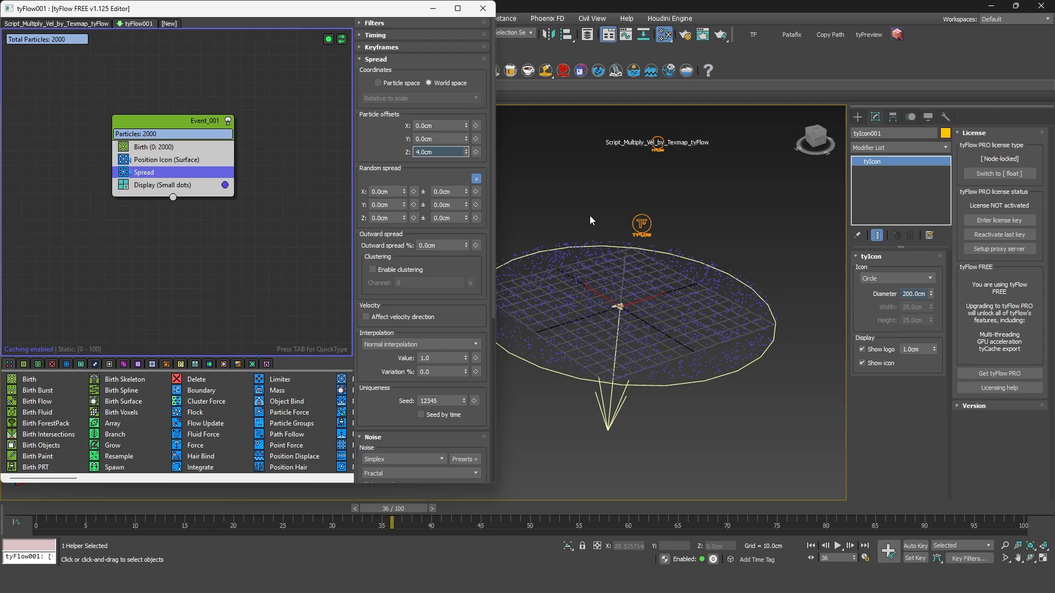
- Try out Z particle offsets on the Spread operator and expose its offsetZ parameter as an input
text(34)
key(Return)
drag(467, 154, 446, 164)
click(476, 152)
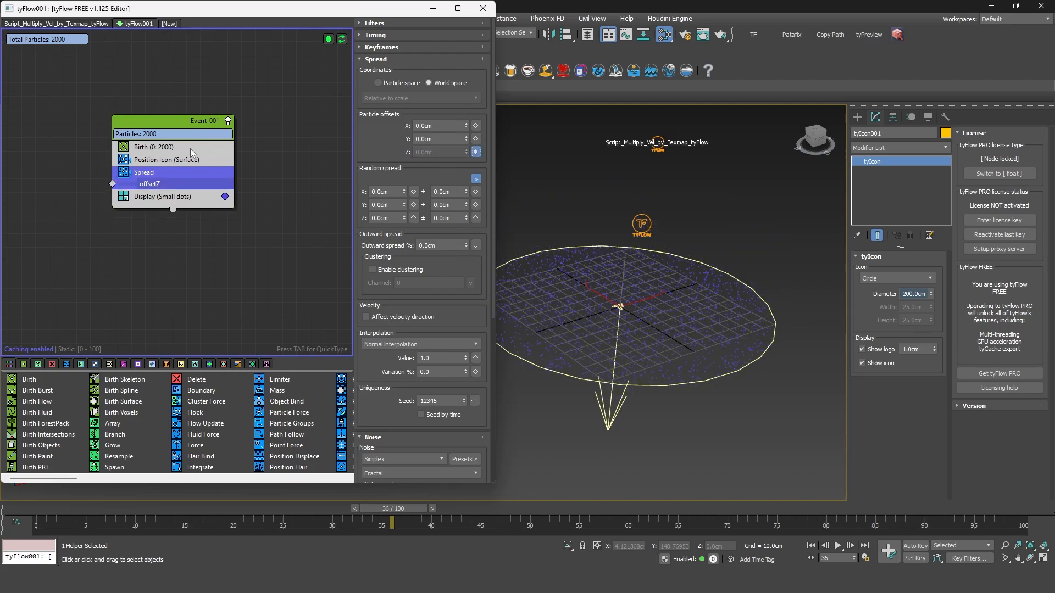
- Connect a new Value operator to the Spread's offsetZ input and set its type to Texmap
middle_drag(104, 124, 168, 142)
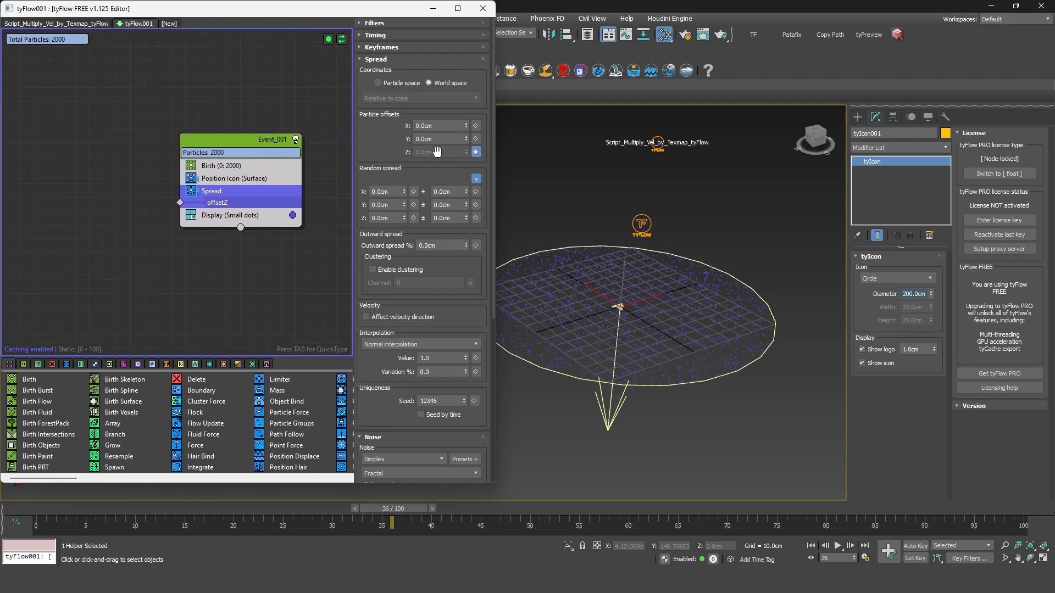
drag(181, 203, 100, 186)
click(82, 175)
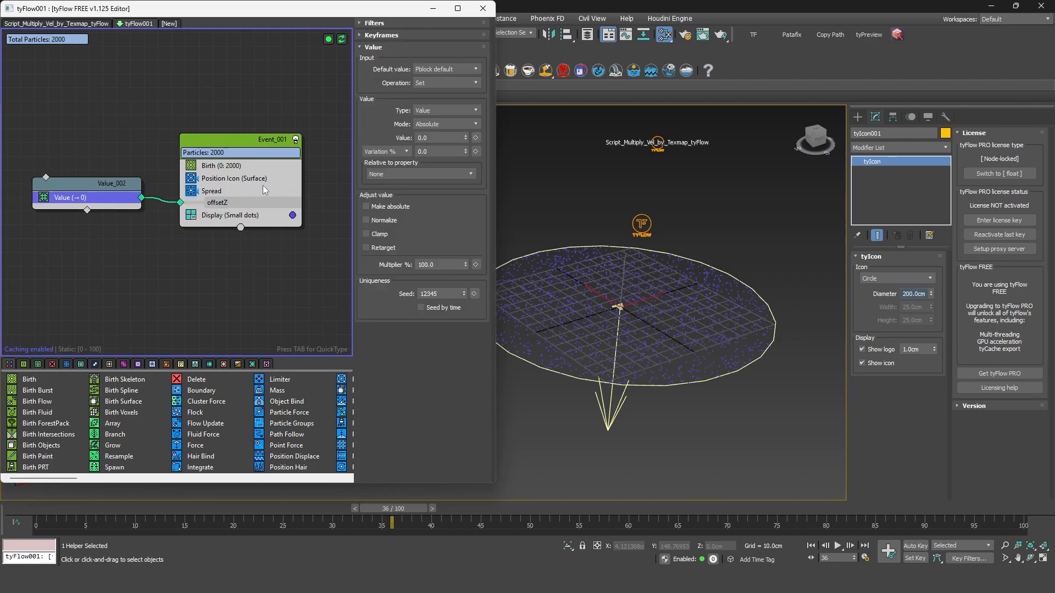
click(452, 107)
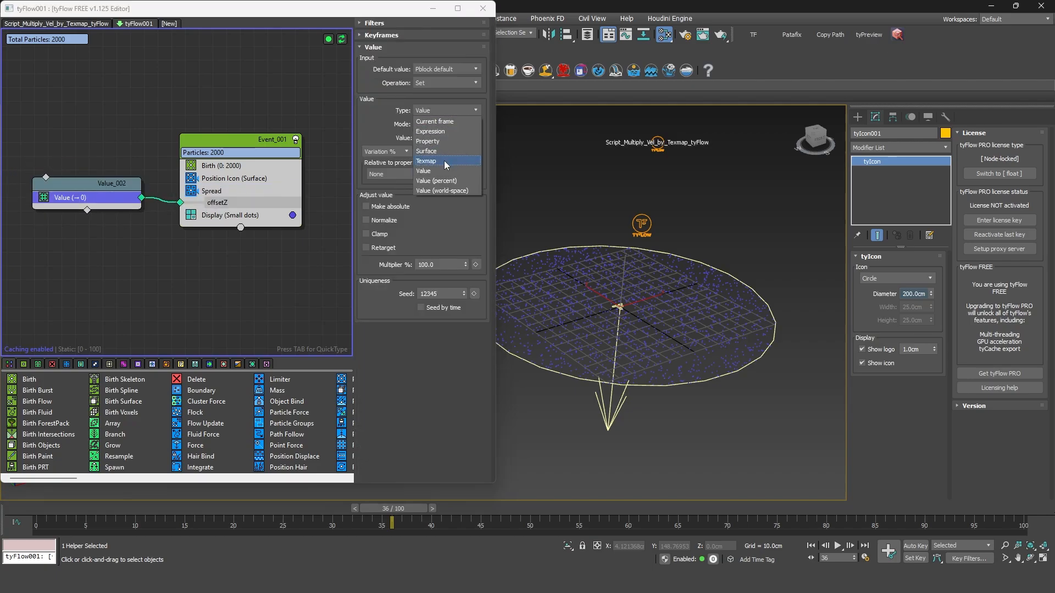
click(441, 162)
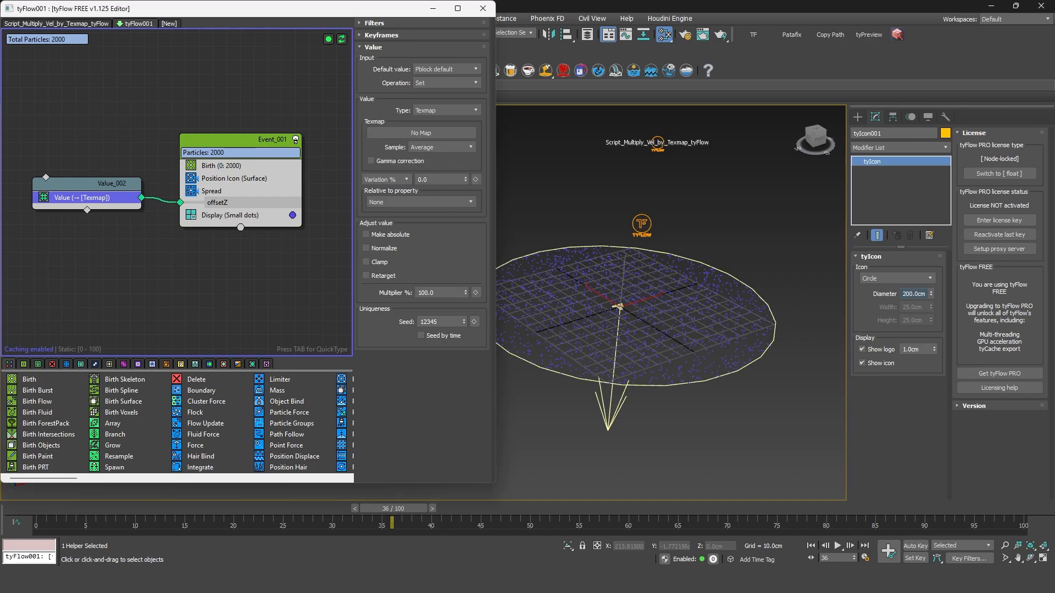
- Create a Waves map in the Slate Material Editor and assign it as the Value operator's texmap
key(m)
right_click(585, 186)
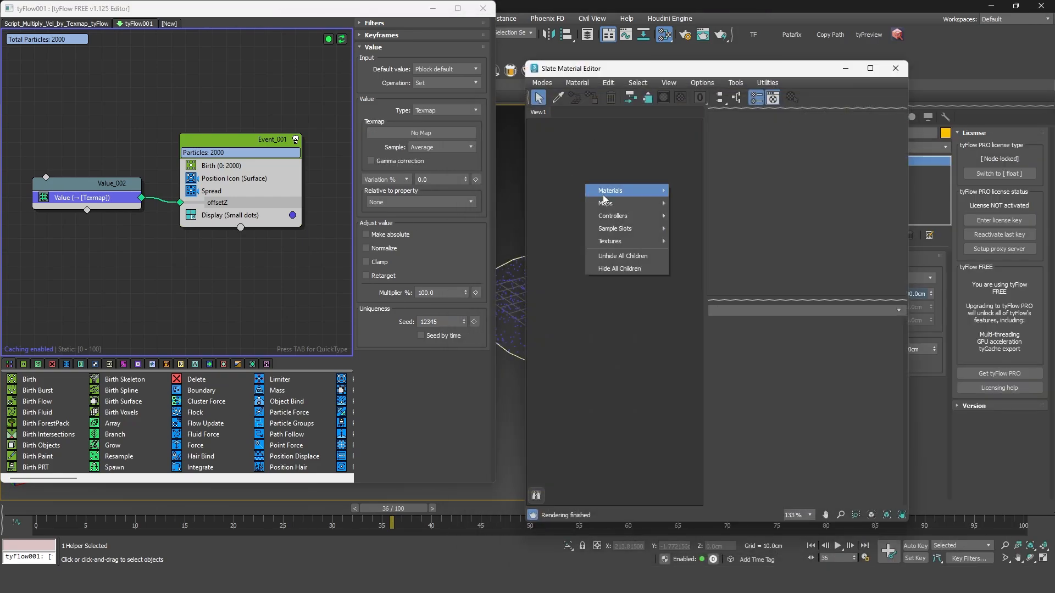
mouse_move(610, 203)
mouse_move(697, 204)
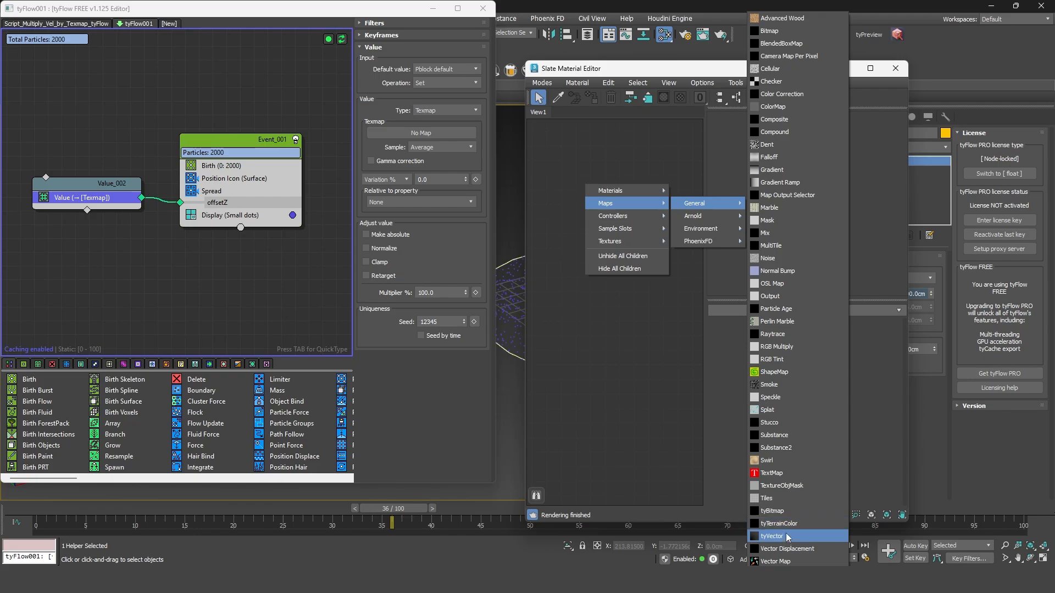
click(770, 586)
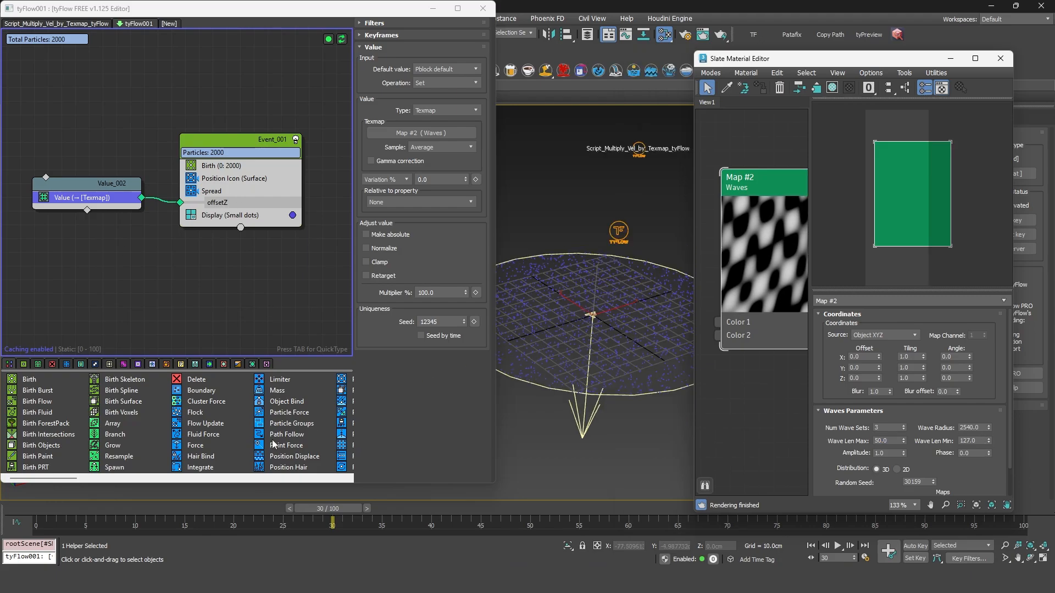
- Set the Spread operator's timing to Continuous and scrub the timeline to check the particles
right_click(220, 190)
mouse_move(253, 243)
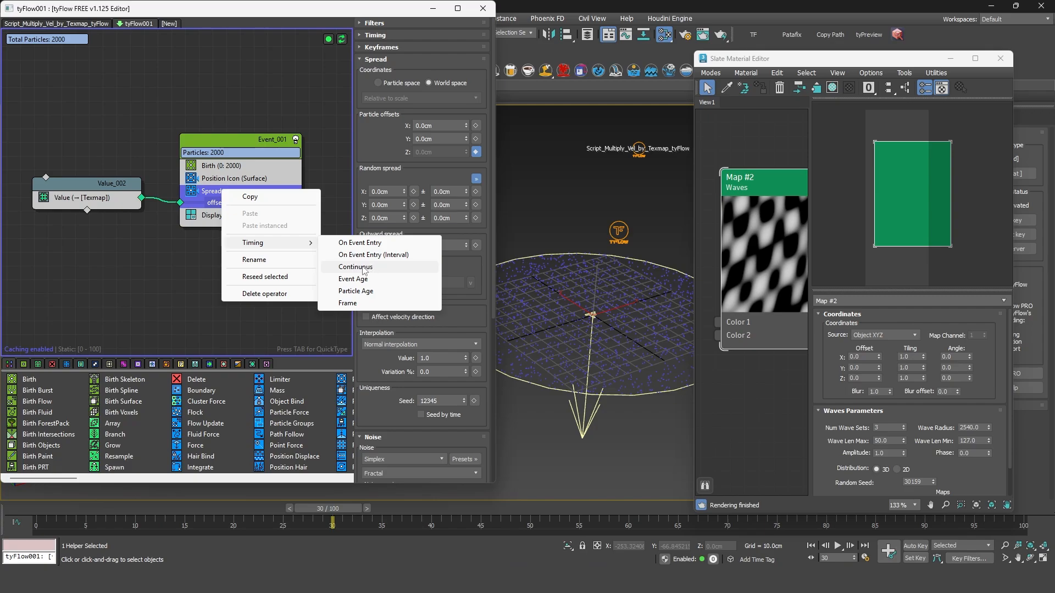
click(362, 267)
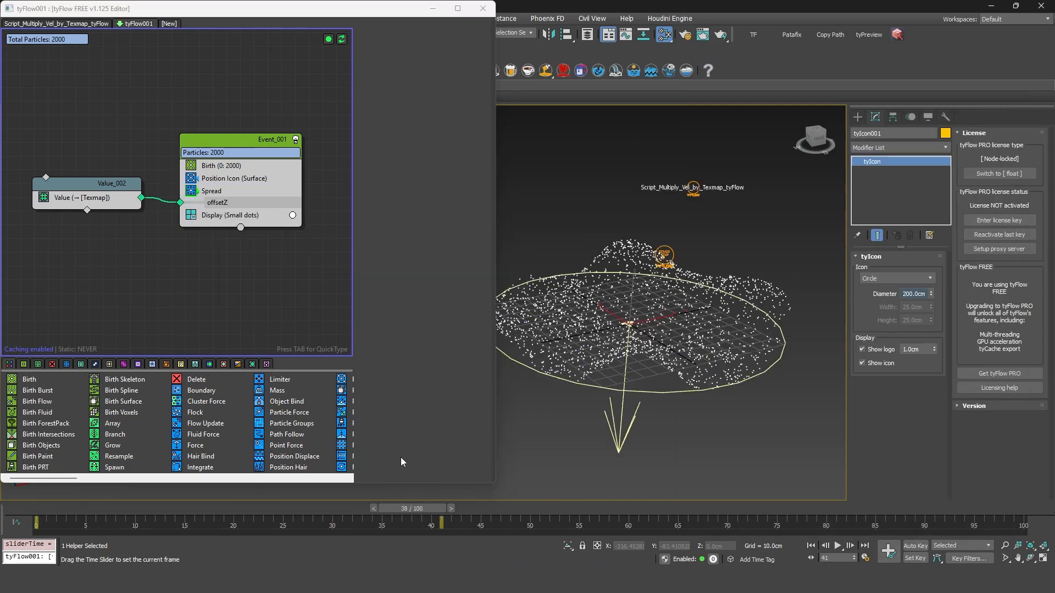
drag(524, 449, 431, 456)
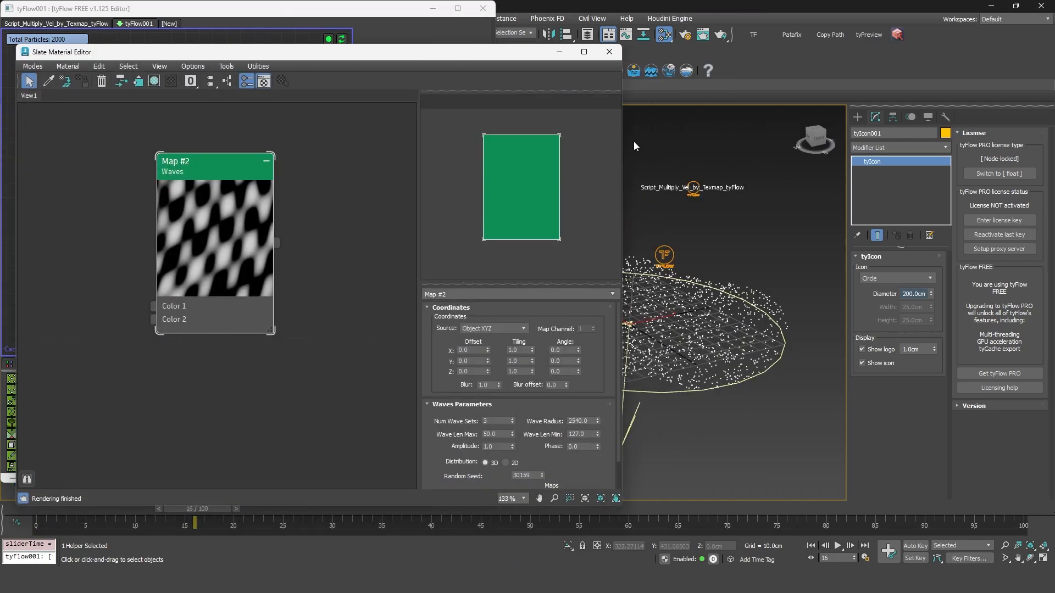
- Try raising the Waves map's phase to about 30.4 to preview how the waves shift the particles
drag(625, 138, 526, 182)
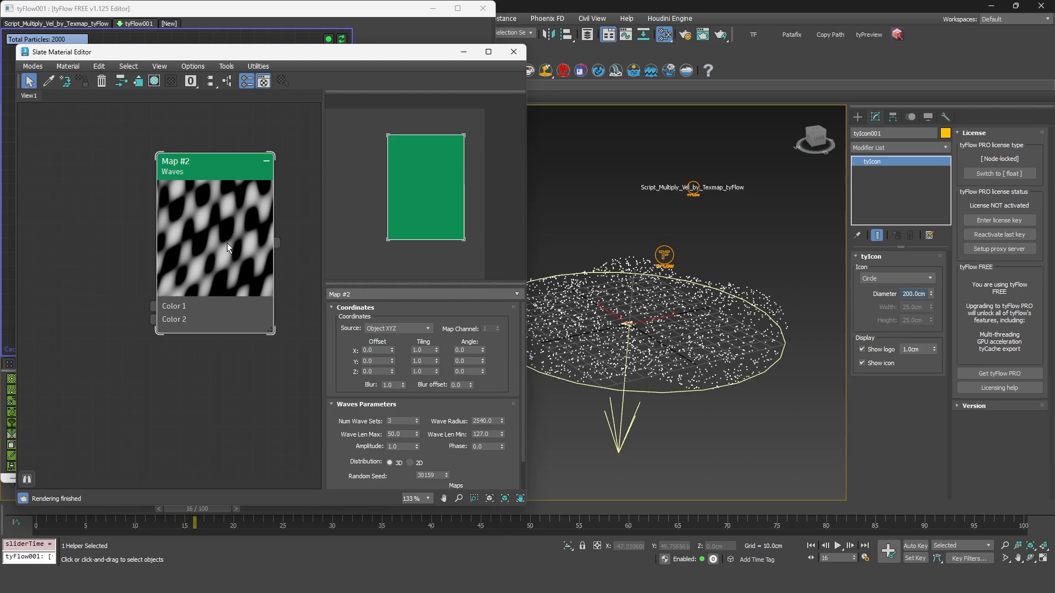
scroll(343, 447, down, 2)
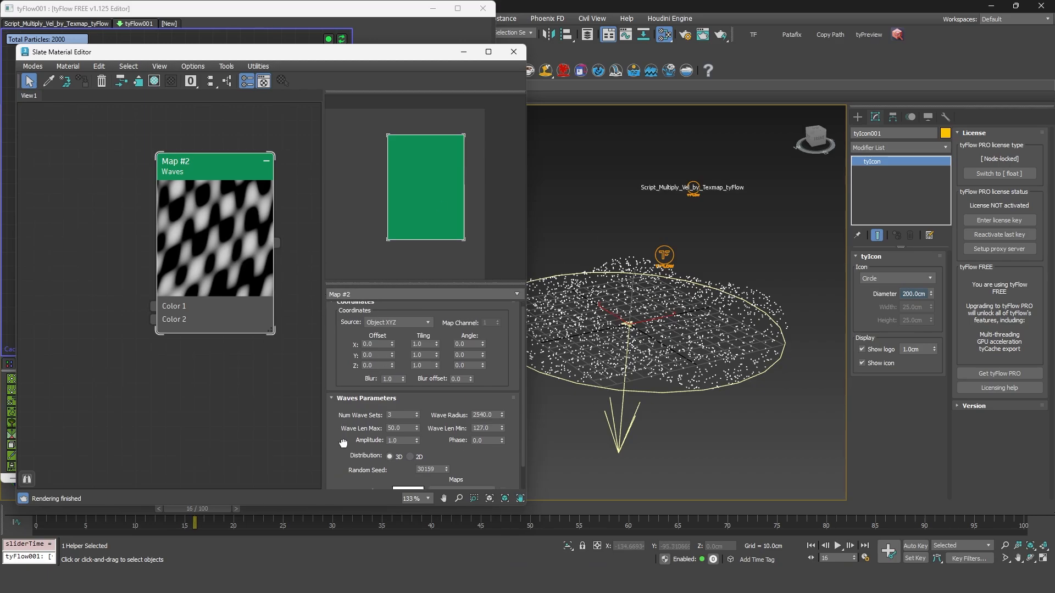
click(491, 432)
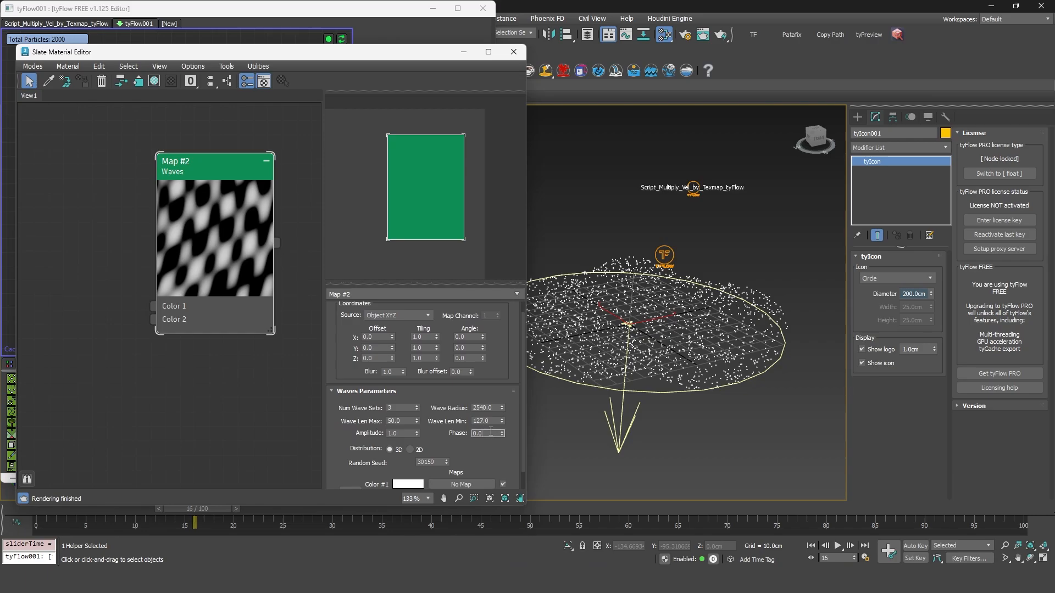
drag(501, 433, 497, 272)
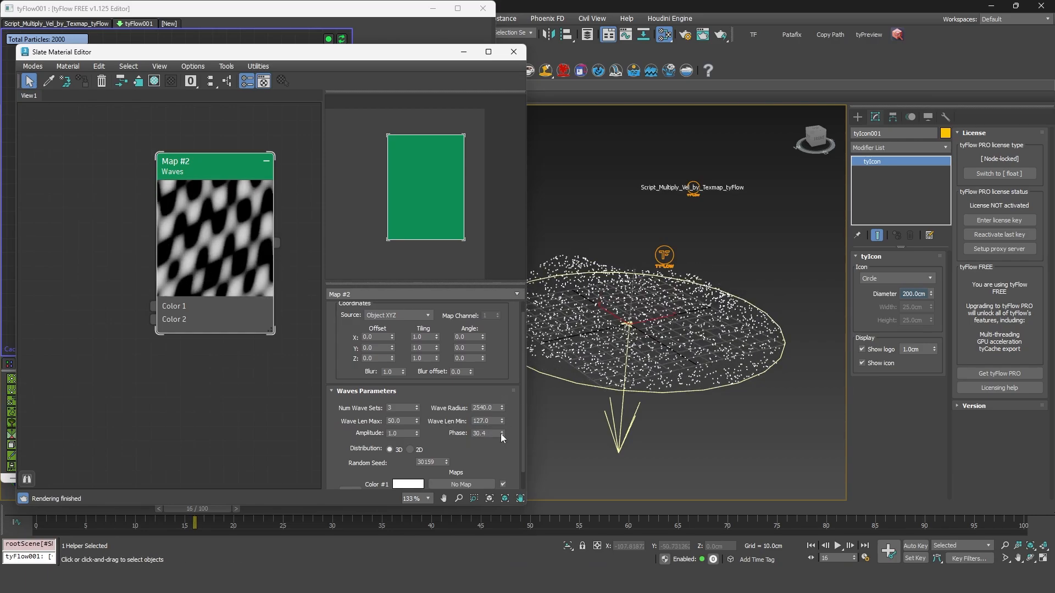
drag(502, 407, 513, 379)
- Key the Waves map's phase from 0.0 to 10.0 with tyFlow's key preset and review the moving waves from a lower angle
right_click(488, 434)
mouse_move(498, 448)
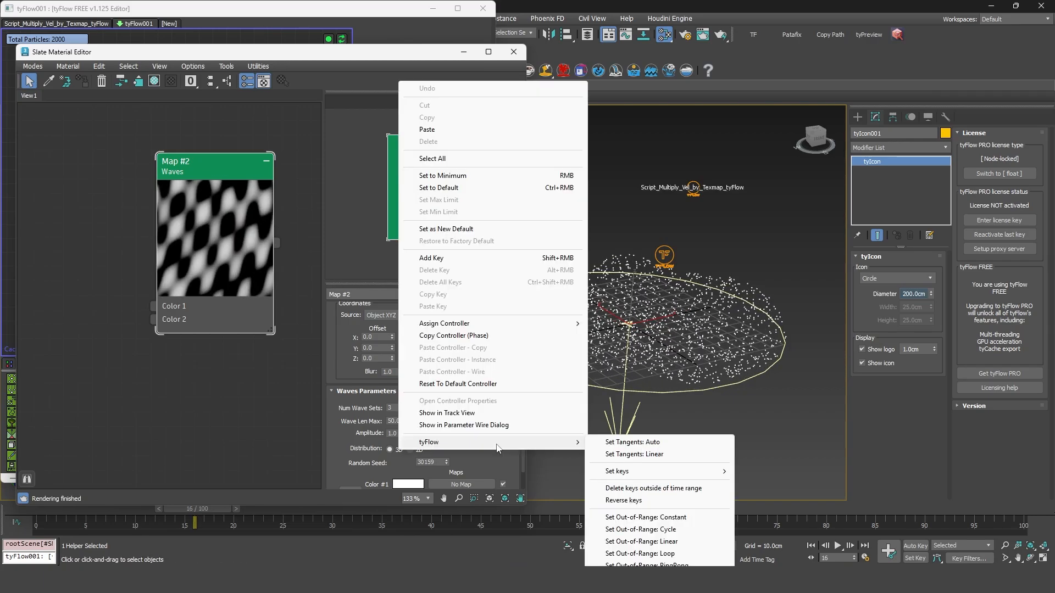
mouse_move(626, 473)
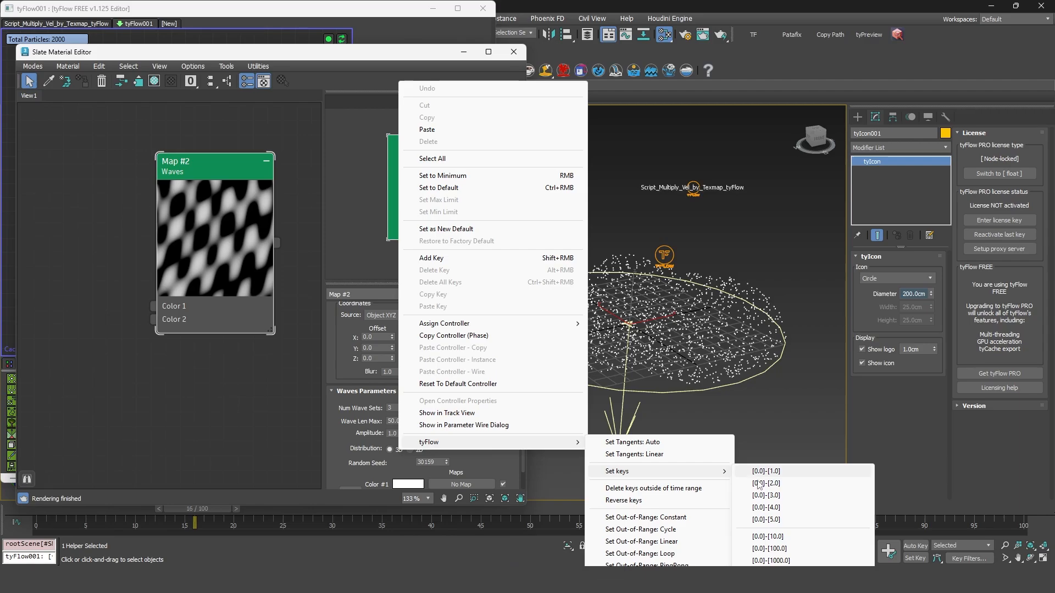
click(785, 549)
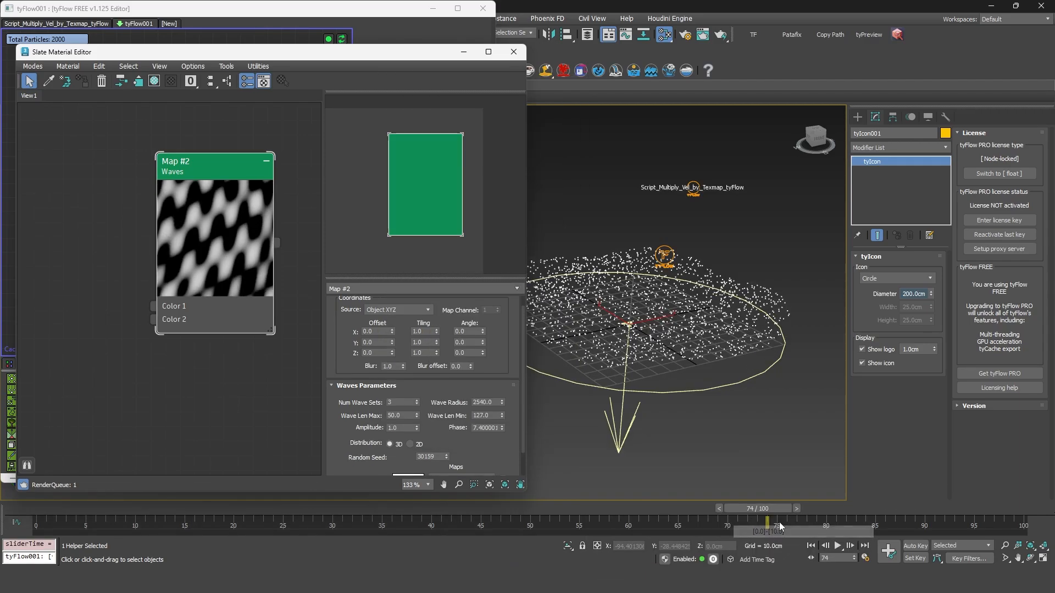
drag(38, 512, 649, 486)
key(m)
drag(818, 139, 817, 121)
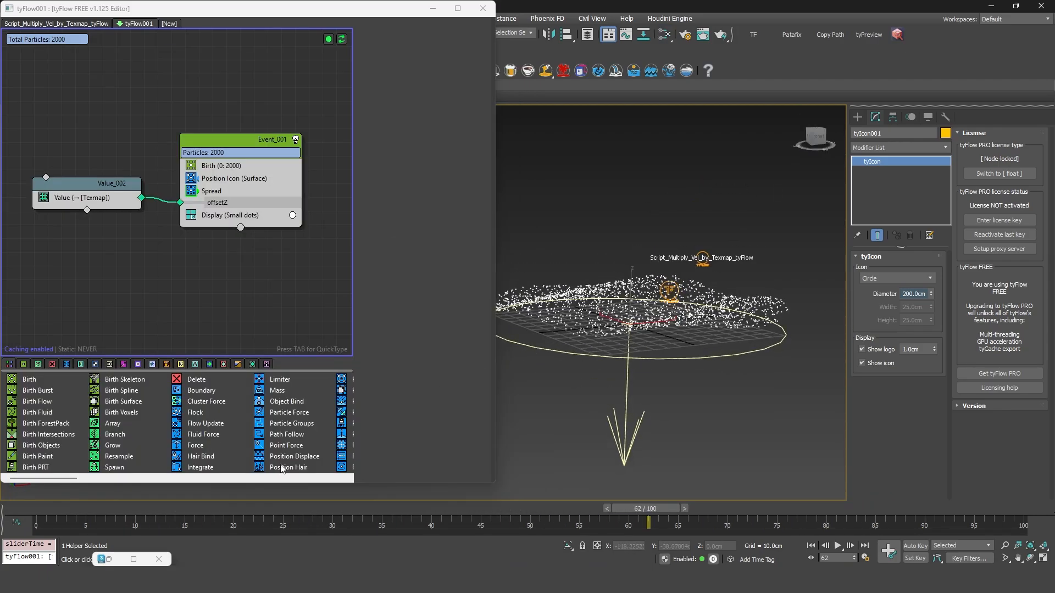
drag(80, 512, 792, 472)
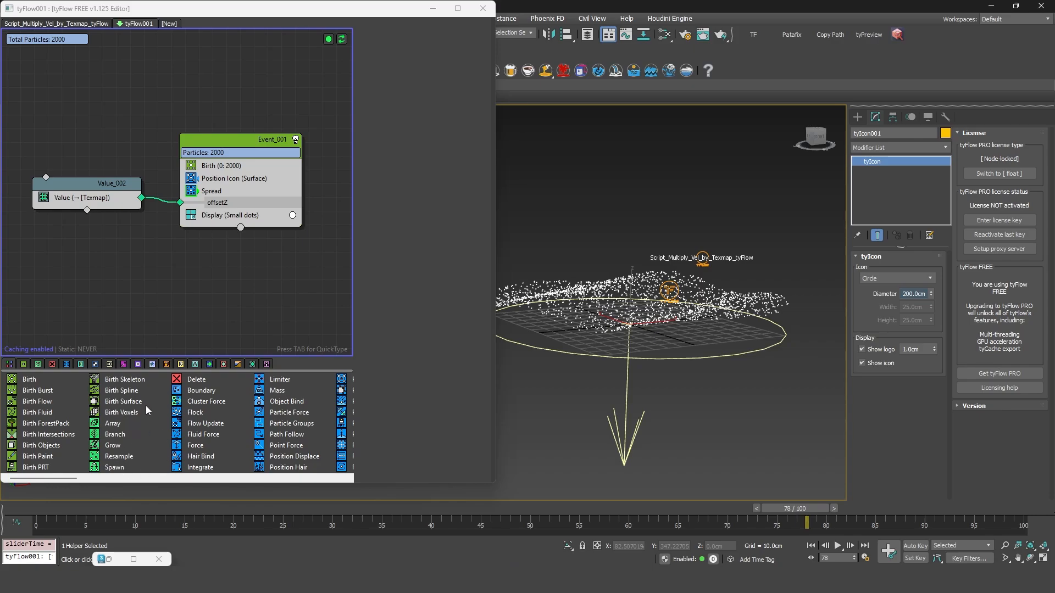
- Widen the tyFlow editor and insert a Restore operator above Spread in Event_001
drag(495, 384, 558, 388)
scroll(276, 415, right, 3)
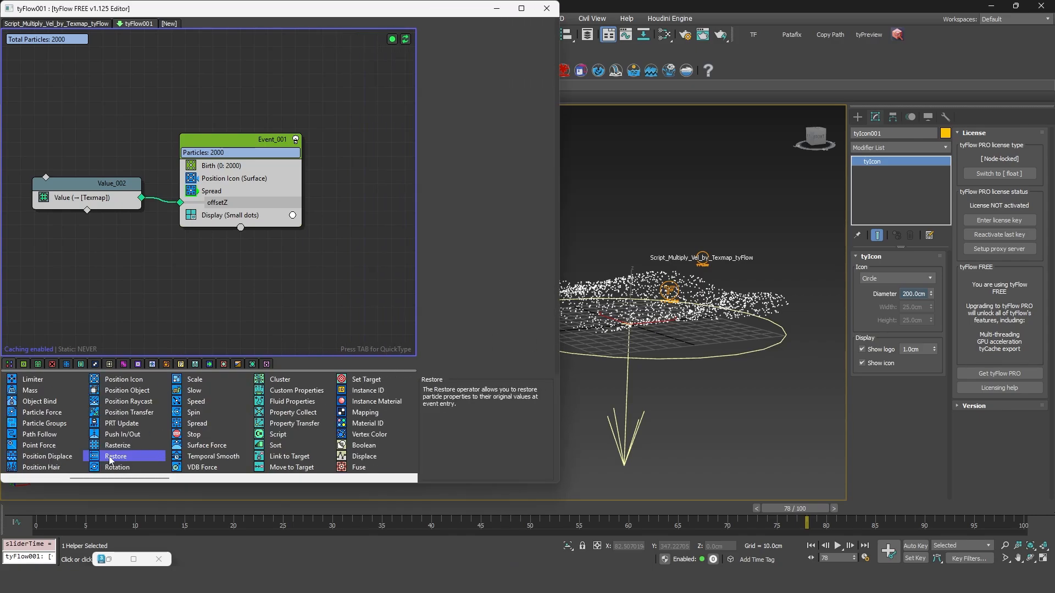
drag(120, 460, 201, 373)
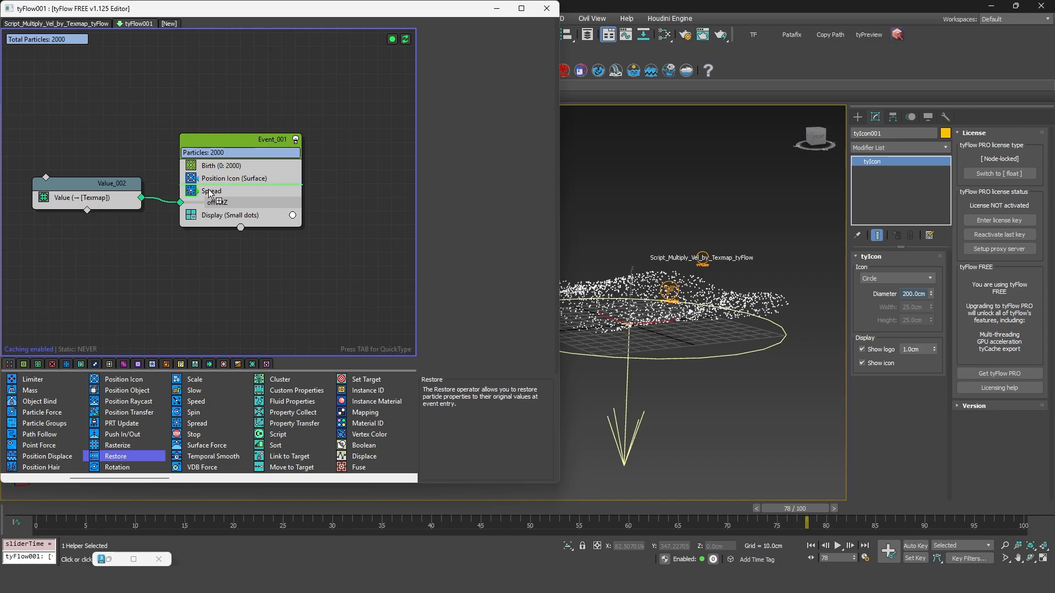
drag(210, 194, 249, 199)
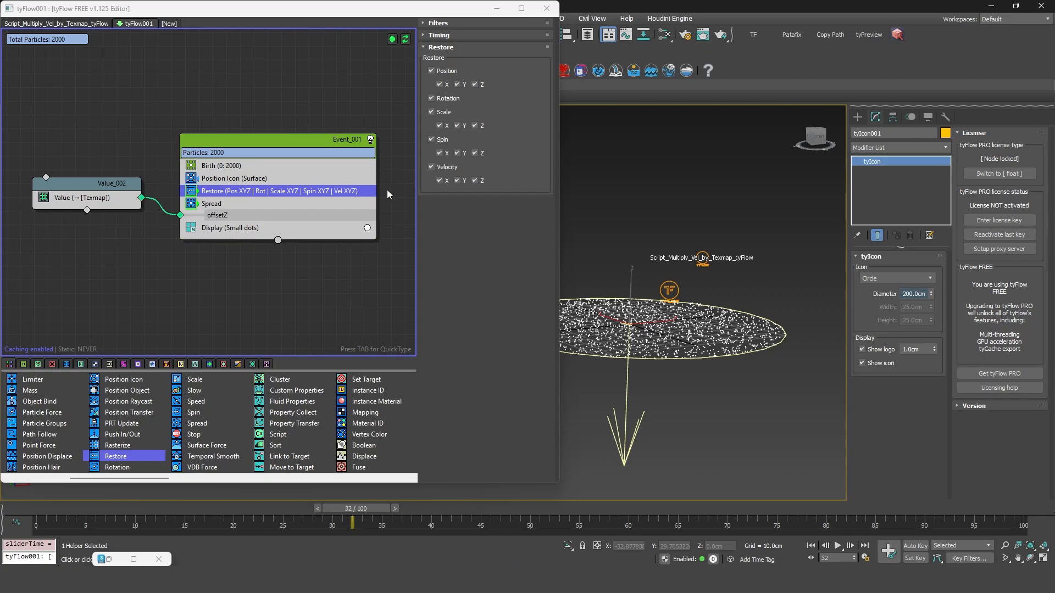
- Set the Value operator's multiplier to 10000% and scrub the timeline to check the particle waves
click(83, 198)
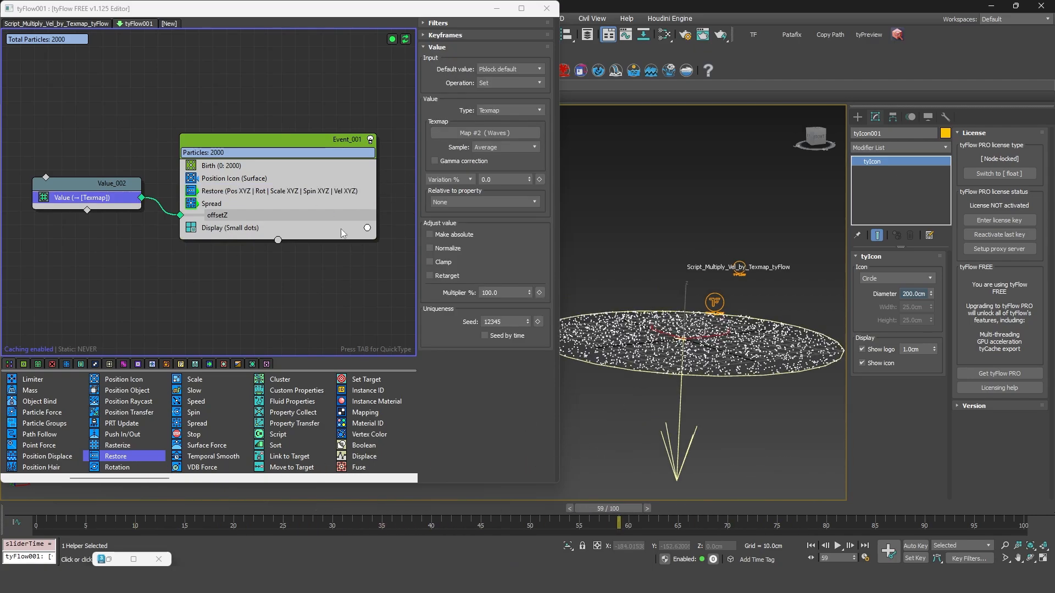
click(486, 292)
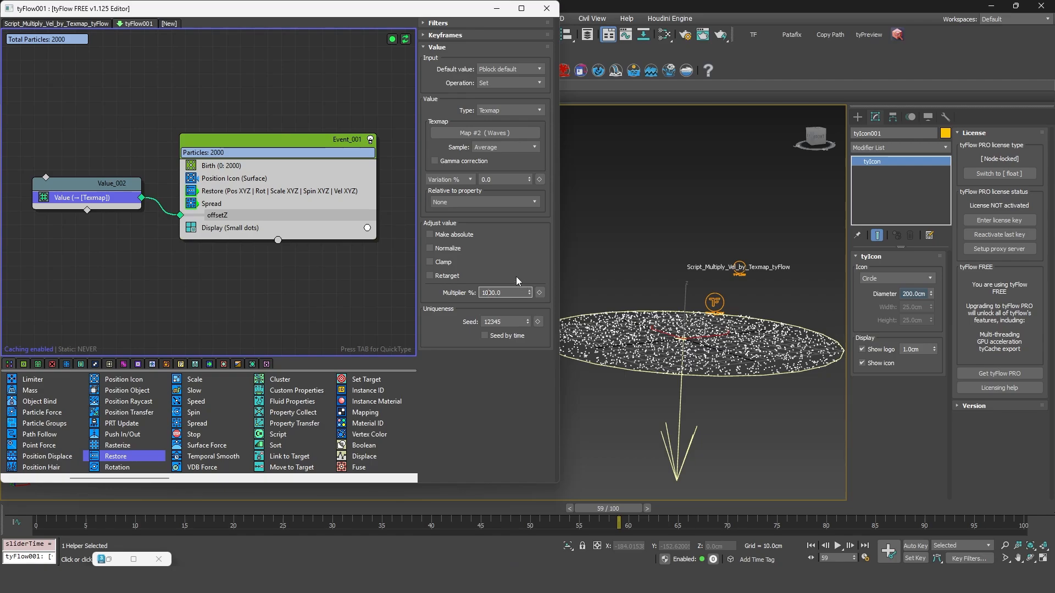
key(Return)
drag(41, 509, 708, 423)
click(486, 292)
text(0)
key(Return)
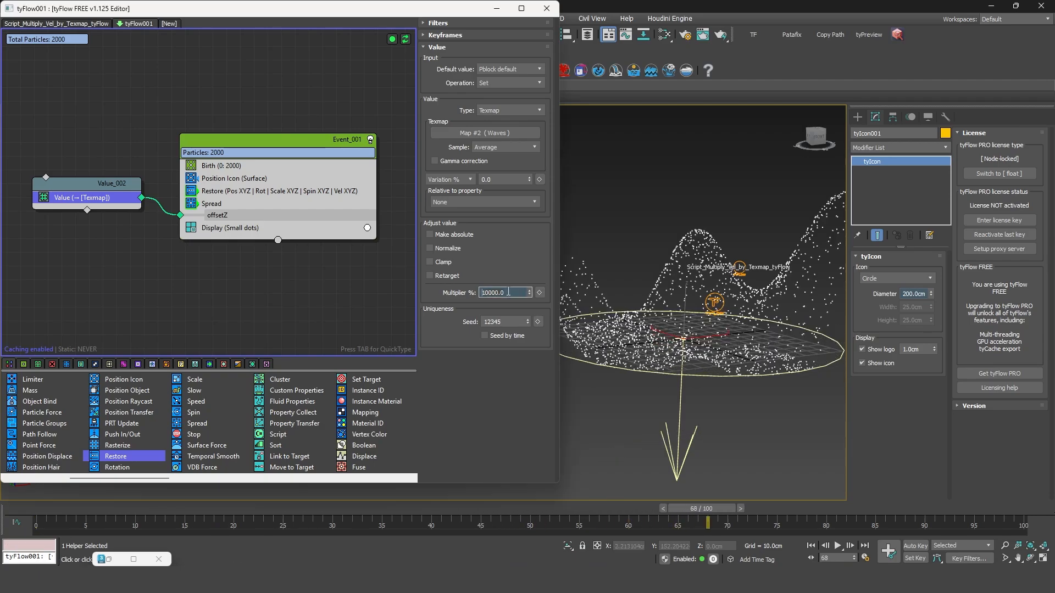
drag(49, 507, 309, 474)
- Raise the Waves map's minimum wave length to about 143.7 and compare the 2D distribution with 3D, keeping 3D
drag(502, 416, 518, 346)
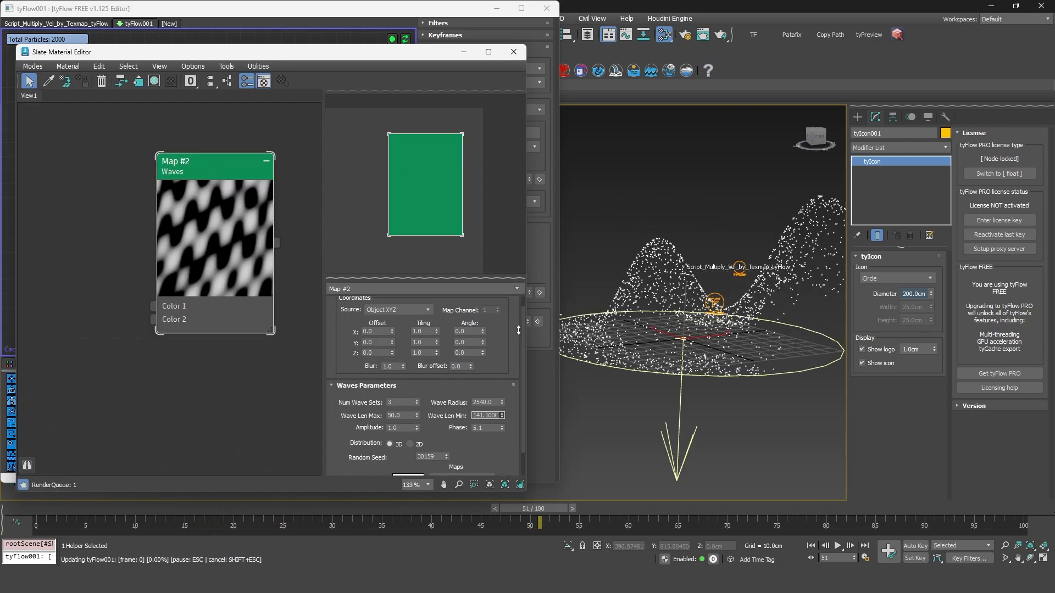
alt+middle_drag(632, 347, 668, 345)
click(409, 444)
drag(539, 522, 217, 492)
click(389, 444)
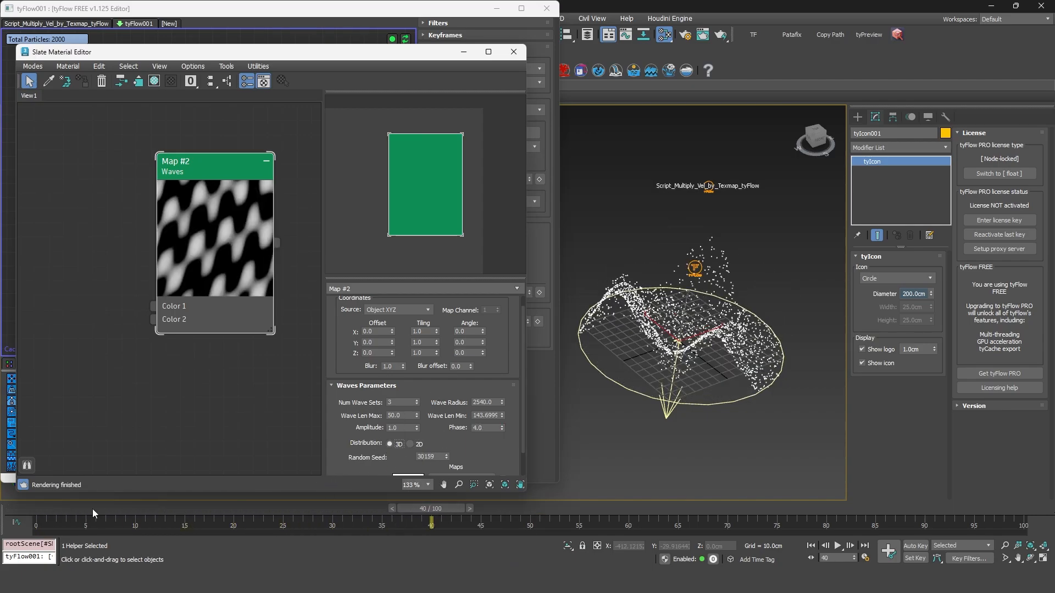
- Try other wave length and wave radius values on the Waves map, scrub the timeline and close the material editor
drag(418, 416, 421, 353)
right_click(422, 353)
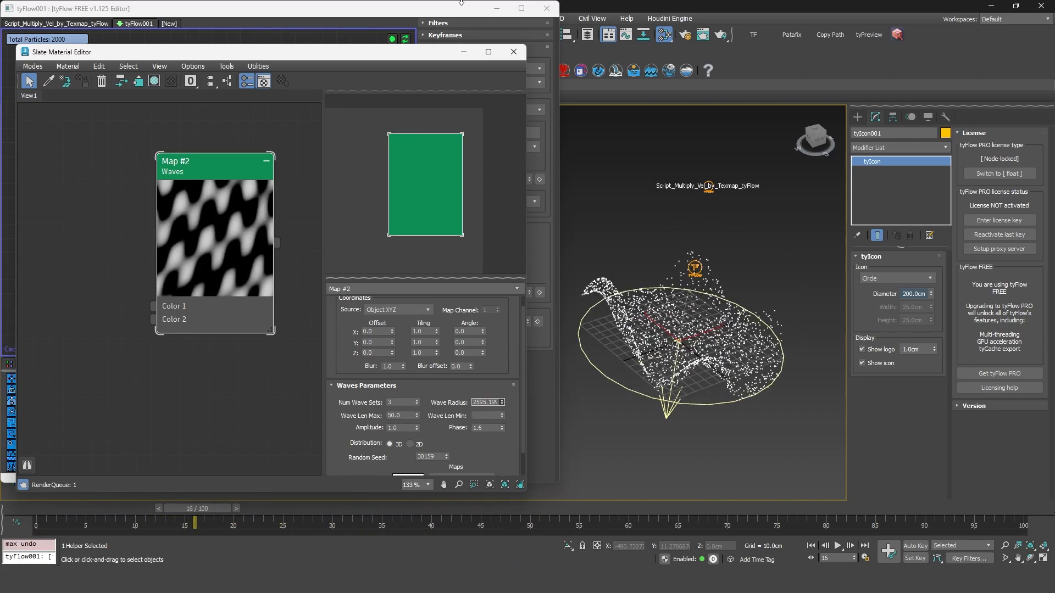
drag(195, 509, 827, 436)
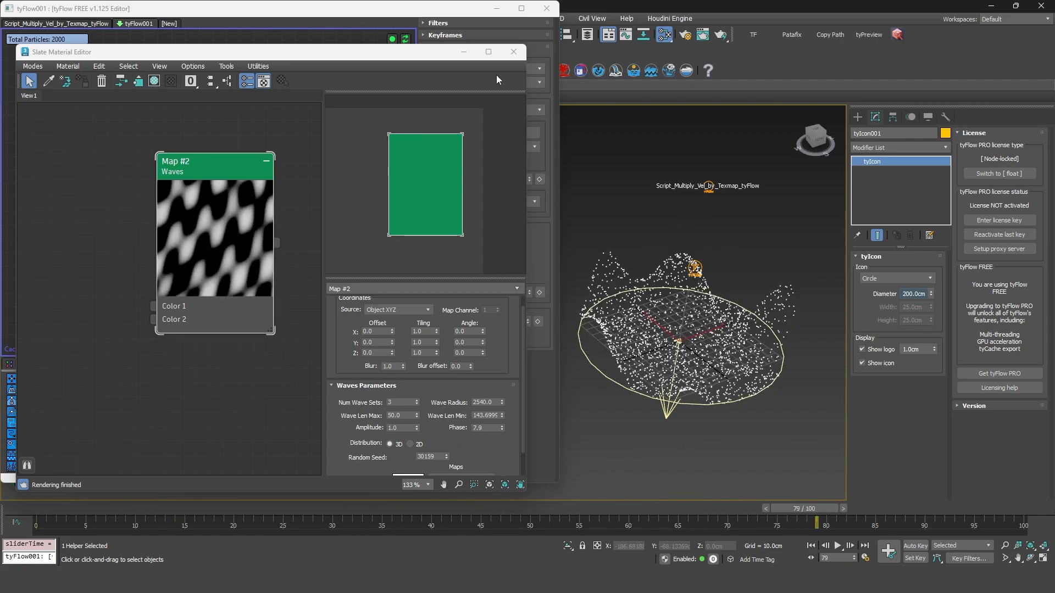
click(514, 52)
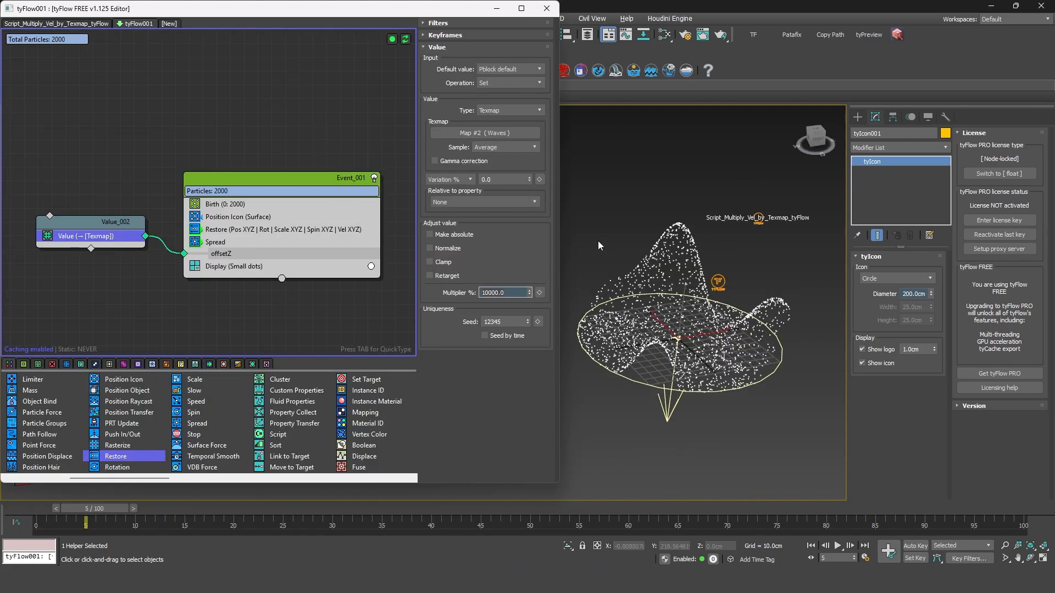
- Reopen the Slate Material Editor and add a Dent map and a Checker map beside the Waves map
key(m)
scroll(274, 278, down, 5)
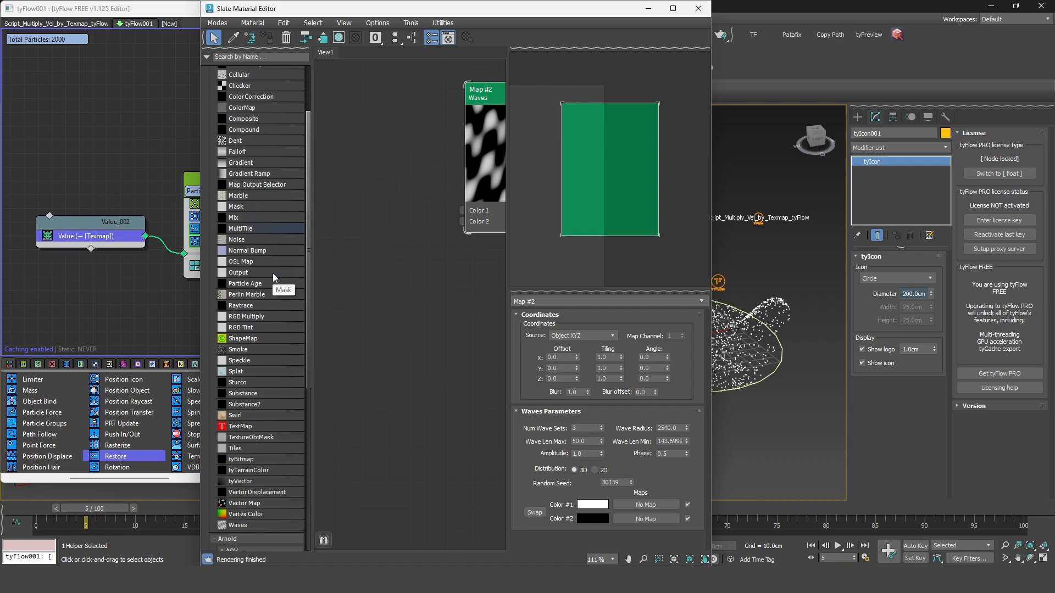
scroll(245, 339, up, 2)
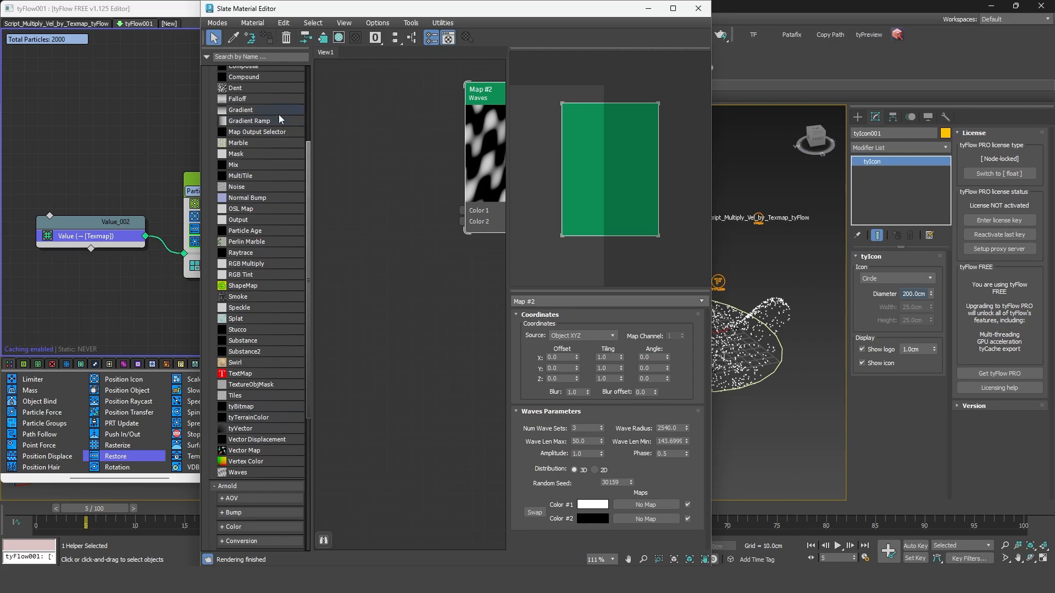
scroll(249, 316, up, 2)
drag(242, 141, 371, 211)
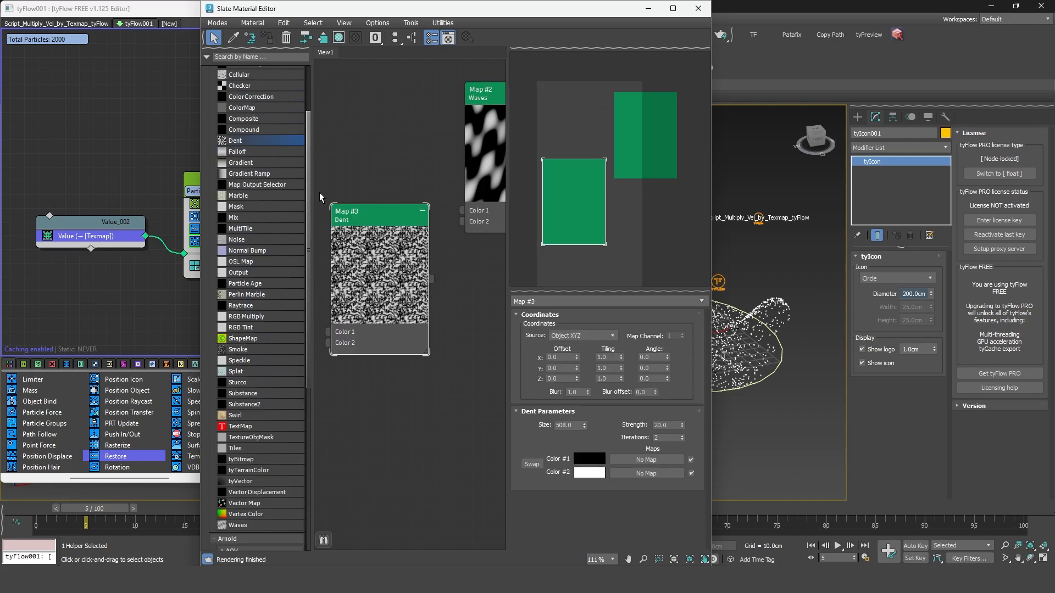
drag(233, 90, 346, 117)
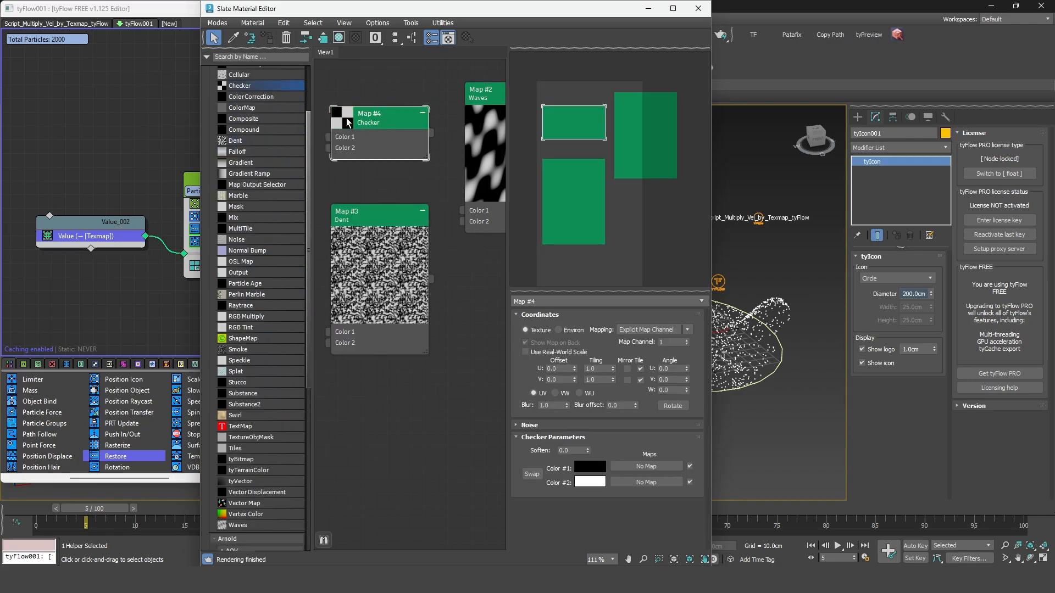
- Add a Noise map below the Waves map and enlarge its node preview
scroll(428, 326, down, 1)
drag(427, 325, 423, 327)
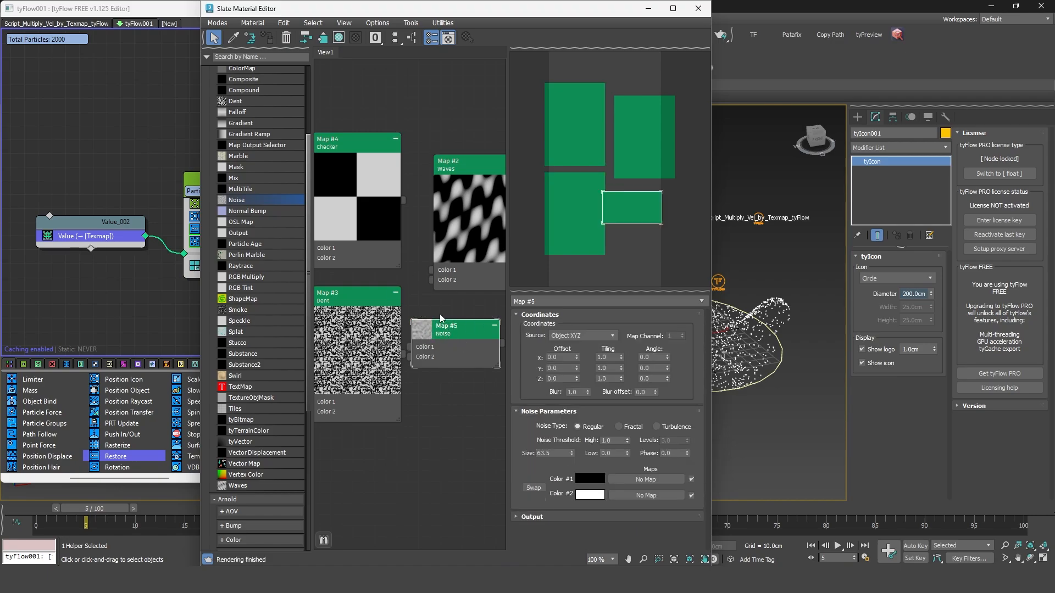
scroll(421, 309, up, 2)
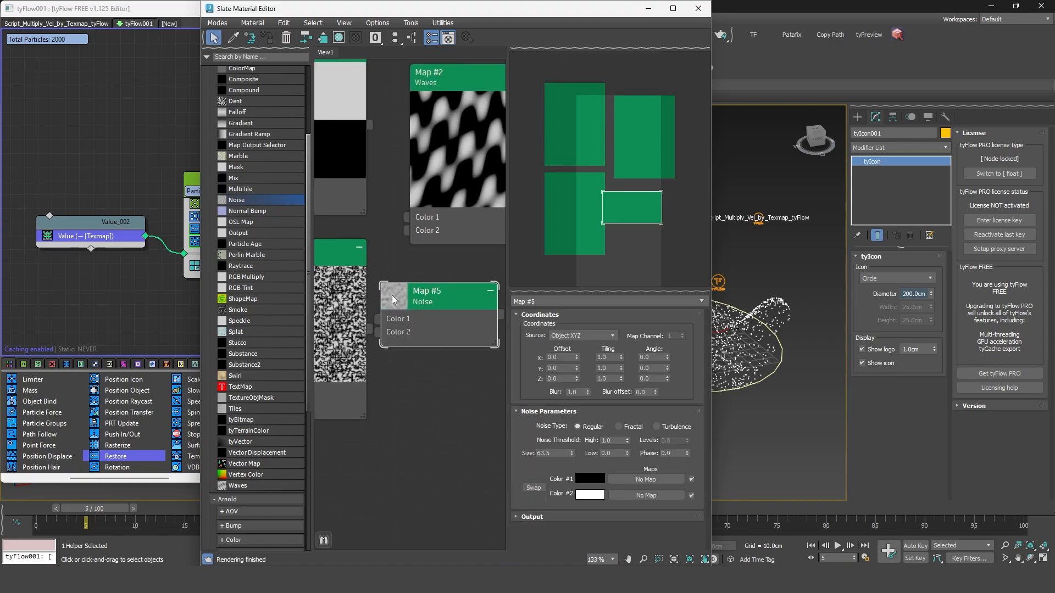
double_click(393, 297)
- Add an OSL Noise map, enlarge its node preview and place it beside the regular Noise map
scroll(247, 351, down, 2)
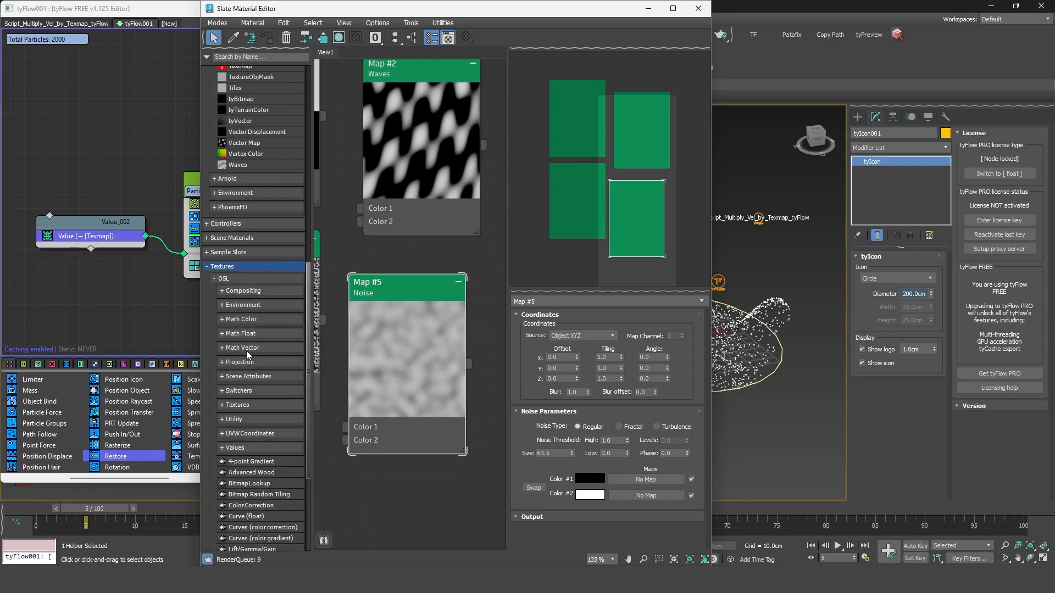
scroll(244, 342, down, 2)
scroll(244, 342, down, 1)
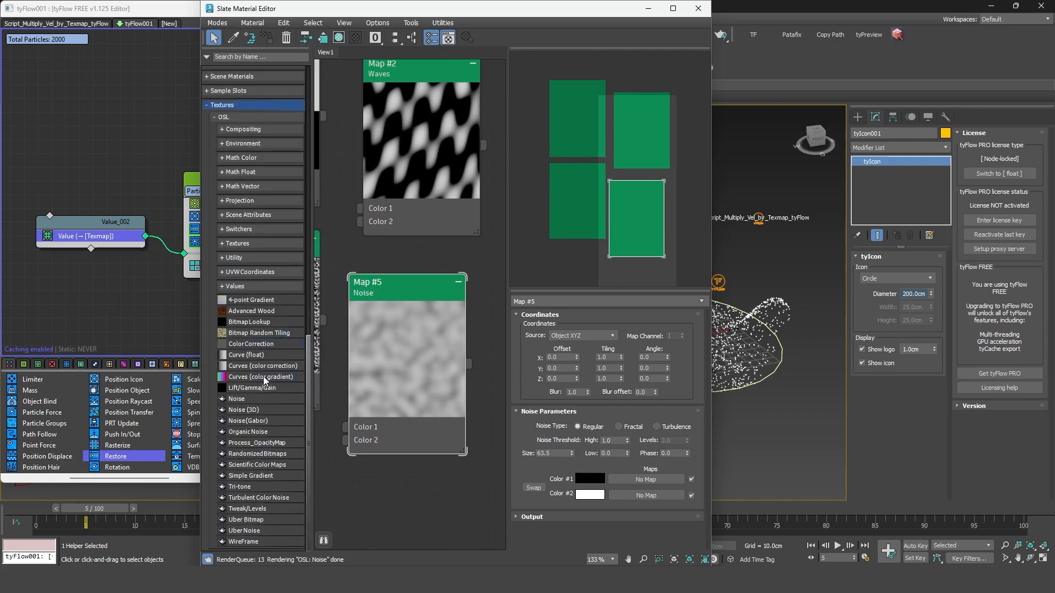
drag(258, 399, 473, 497)
double_click(472, 497)
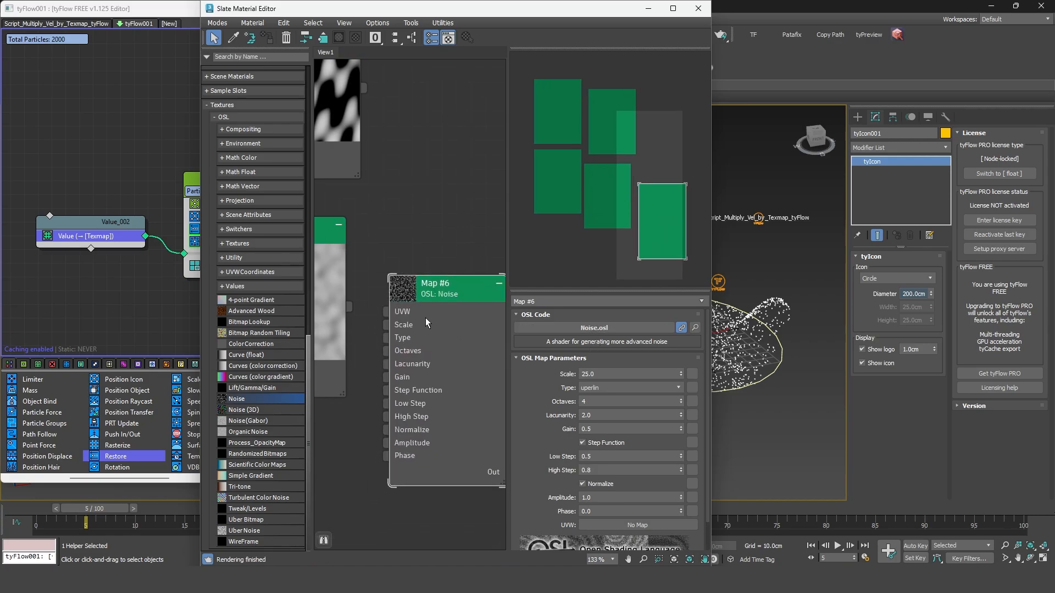
click(604, 389)
double_click(404, 289)
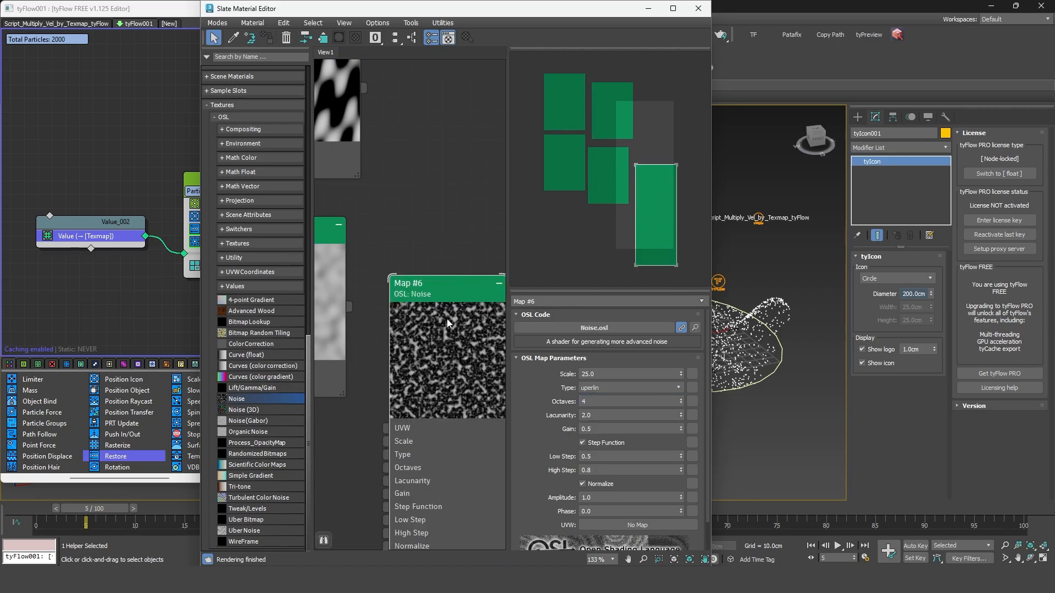
drag(408, 289, 378, 274)
- Add a Cellular map with an enlarged preview, look over all the maps and close the material editor
scroll(258, 275, down, 10)
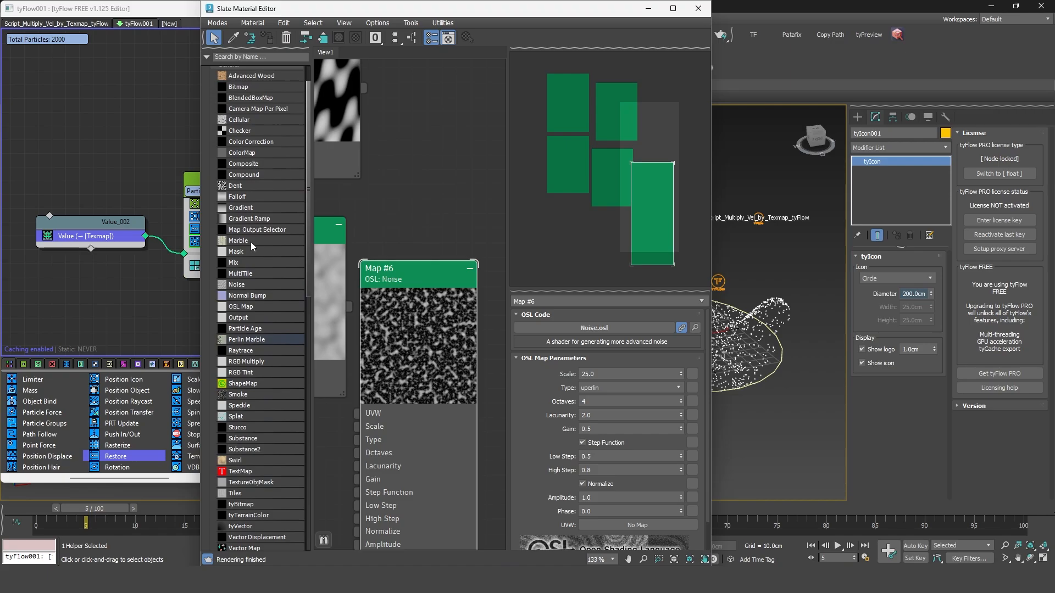
drag(239, 132, 428, 136)
double_click(428, 136)
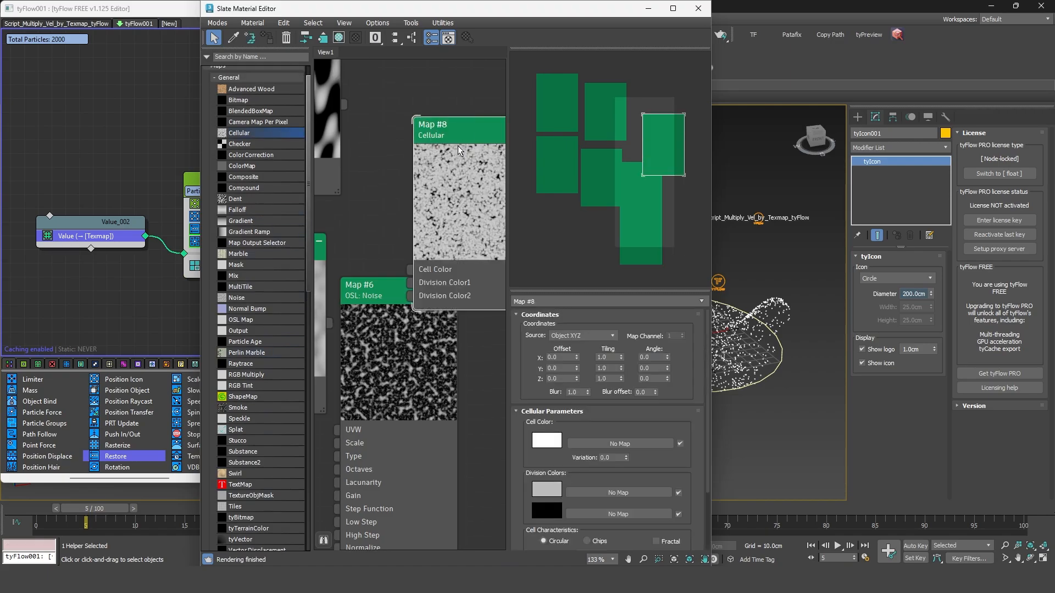
scroll(409, 300, down, 4)
middle_drag(360, 213, 433, 235)
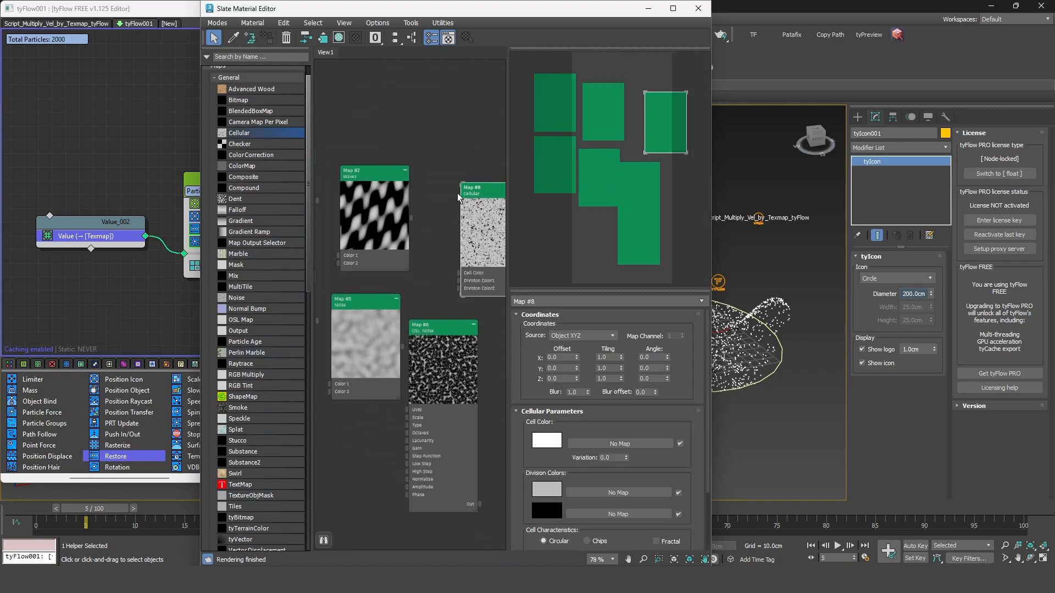
click(699, 8)
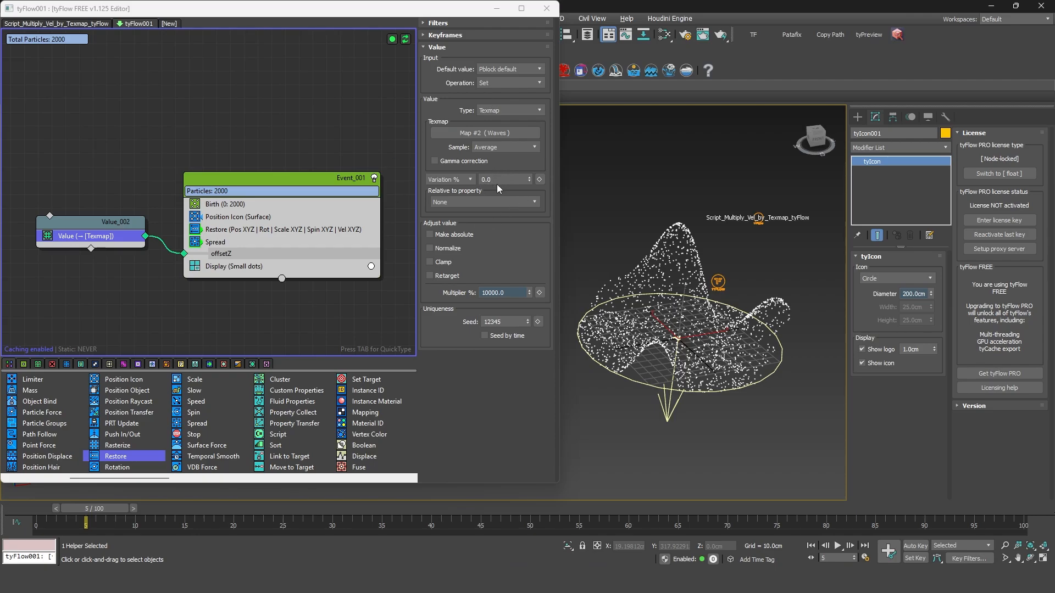
- Switch the Value operator's type to Expression and set its multiplier to 100%
click(482, 110)
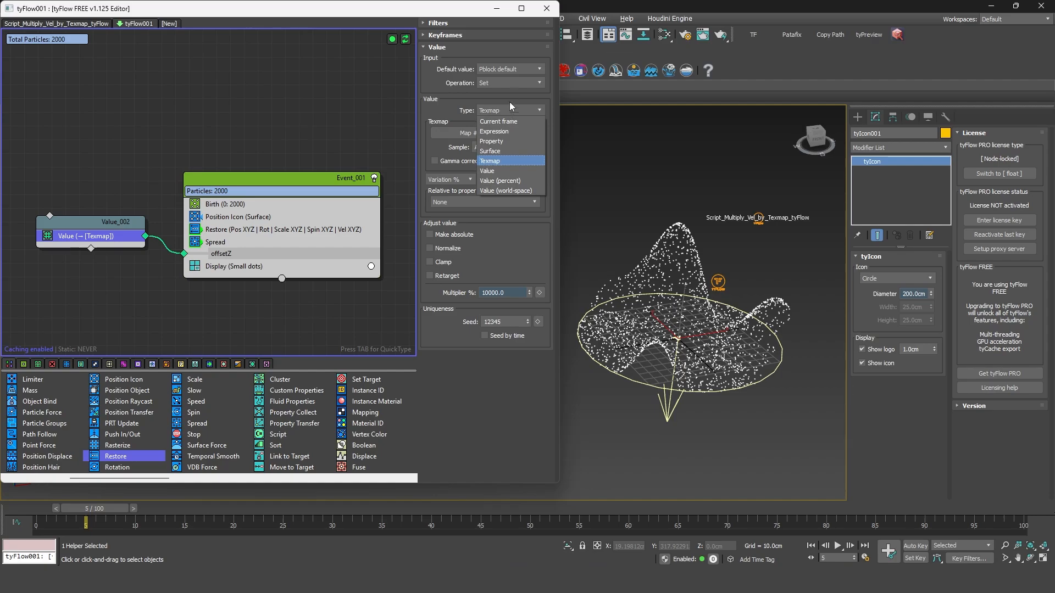
click(494, 131)
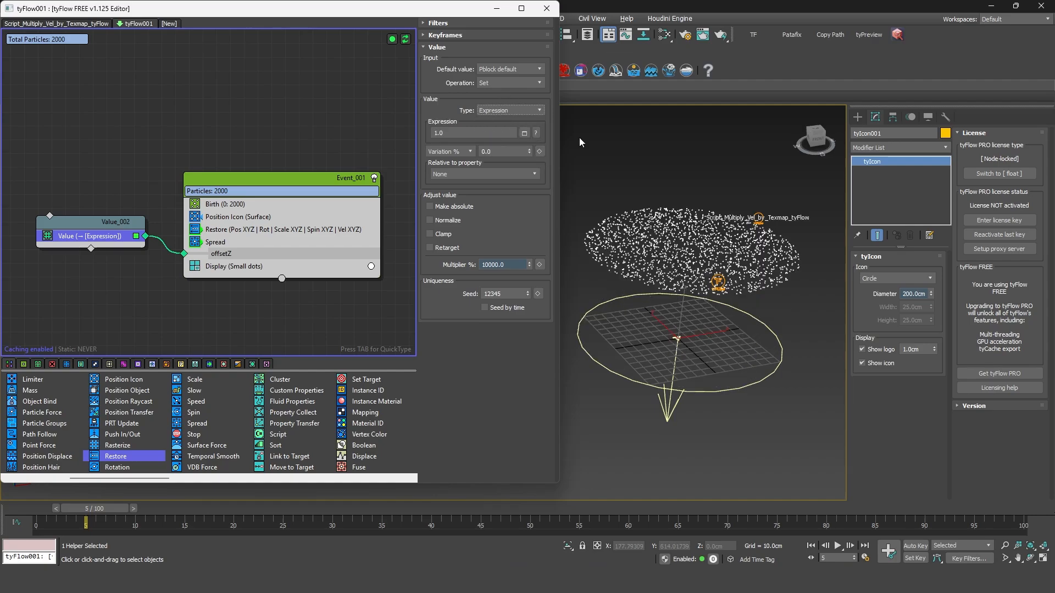
text(100)
key(Return)
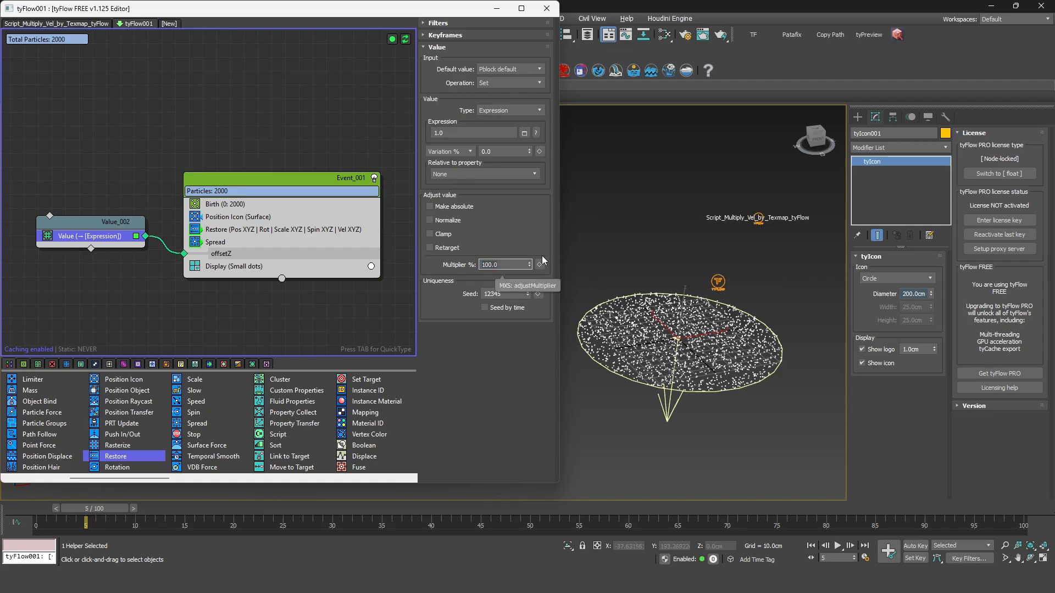
- Show the expression help and read through its list of supported variables and the example expression
click(535, 133)
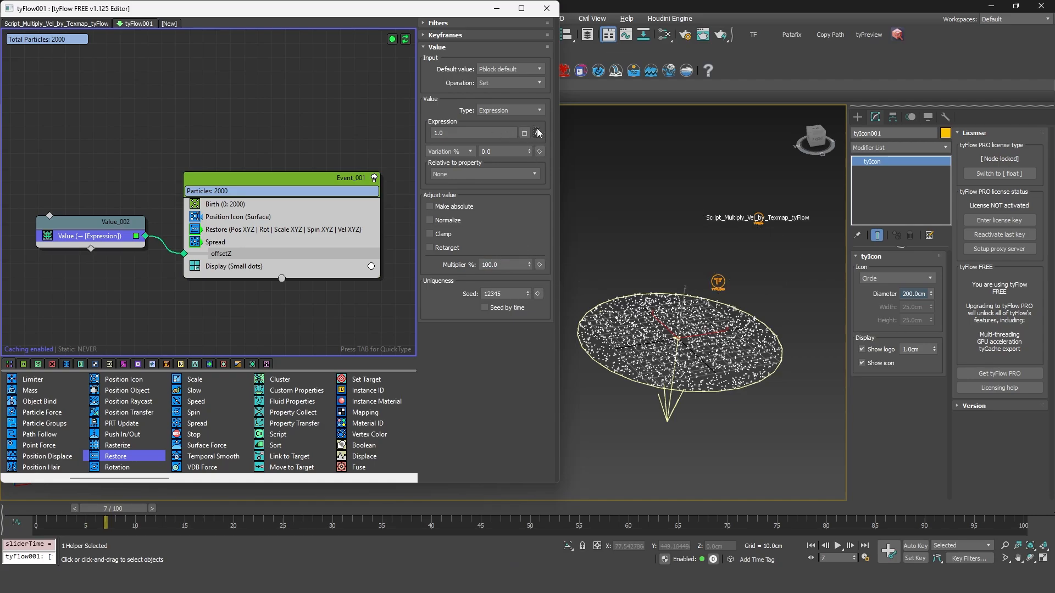
click(536, 133)
scroll(534, 166, down, 5)
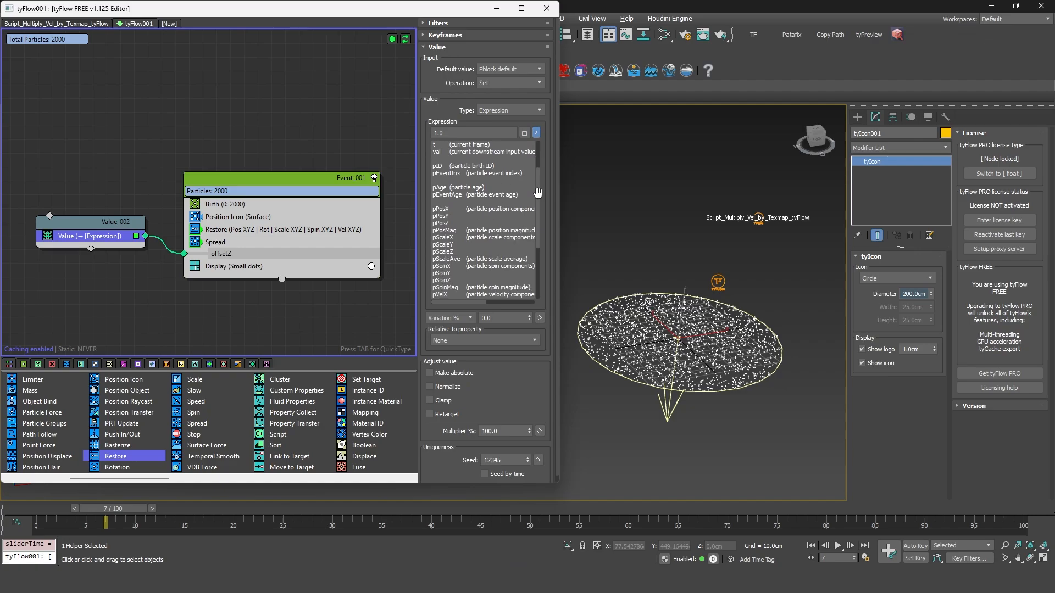
scroll(526, 237, down, 2)
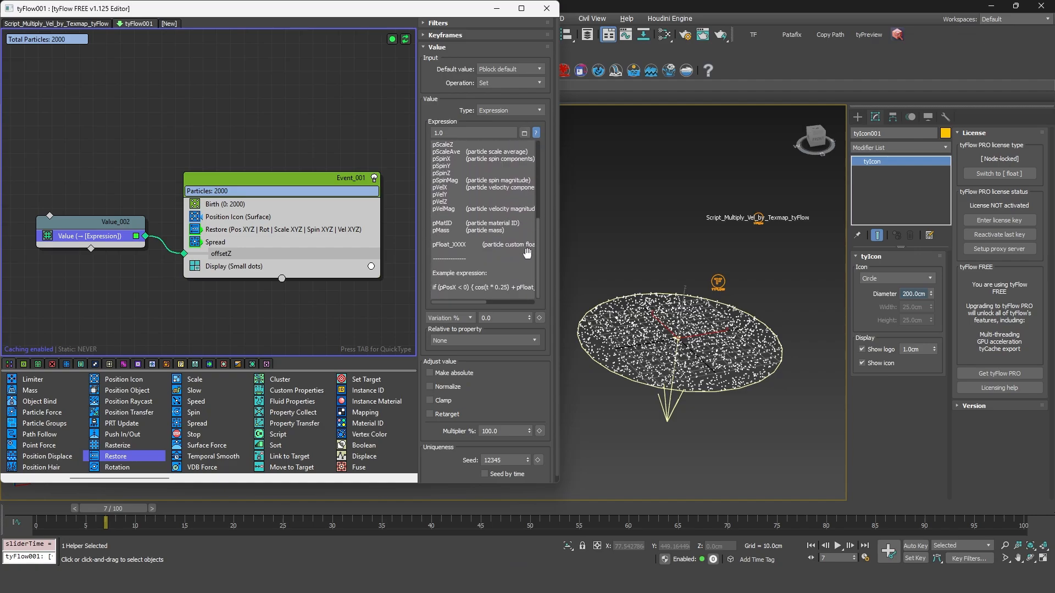
drag(536, 243, 538, 141)
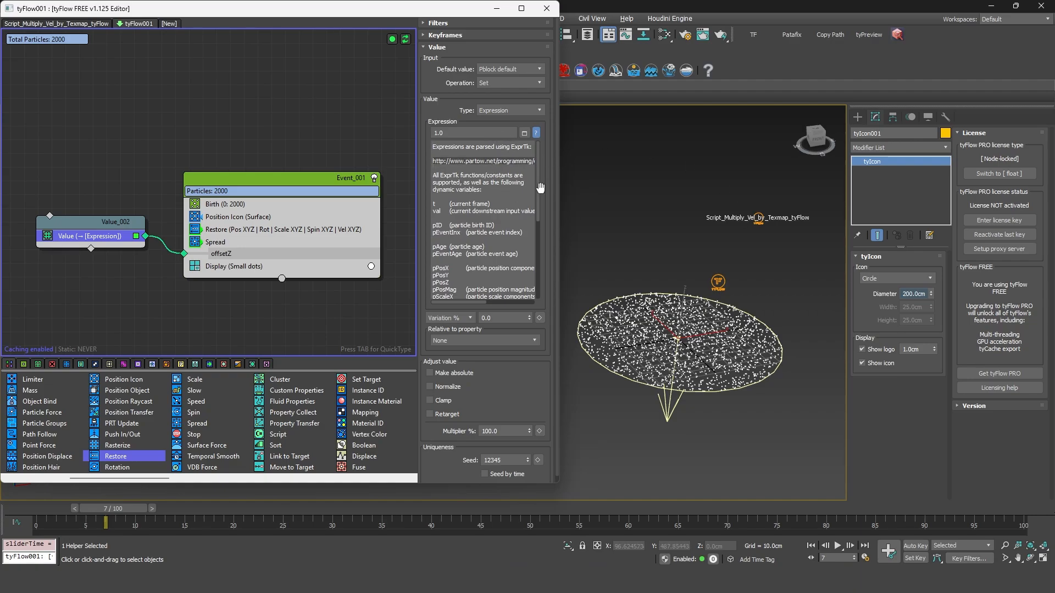
- Copy the ExprTk web address from the expression help and review the library's capabilities on its web page
triple_click(473, 160)
right_click(476, 160)
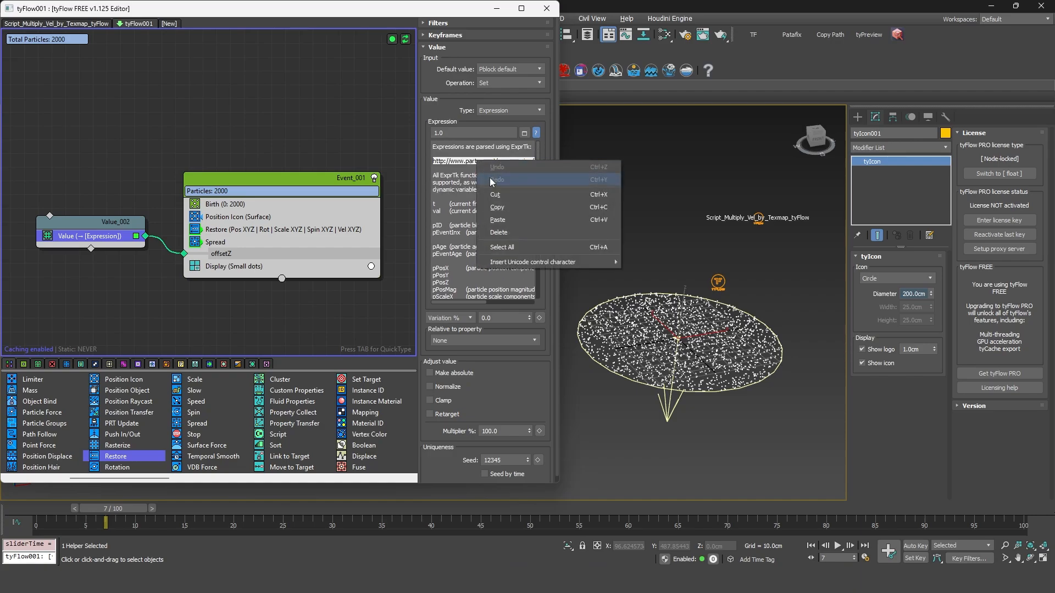
click(494, 207)
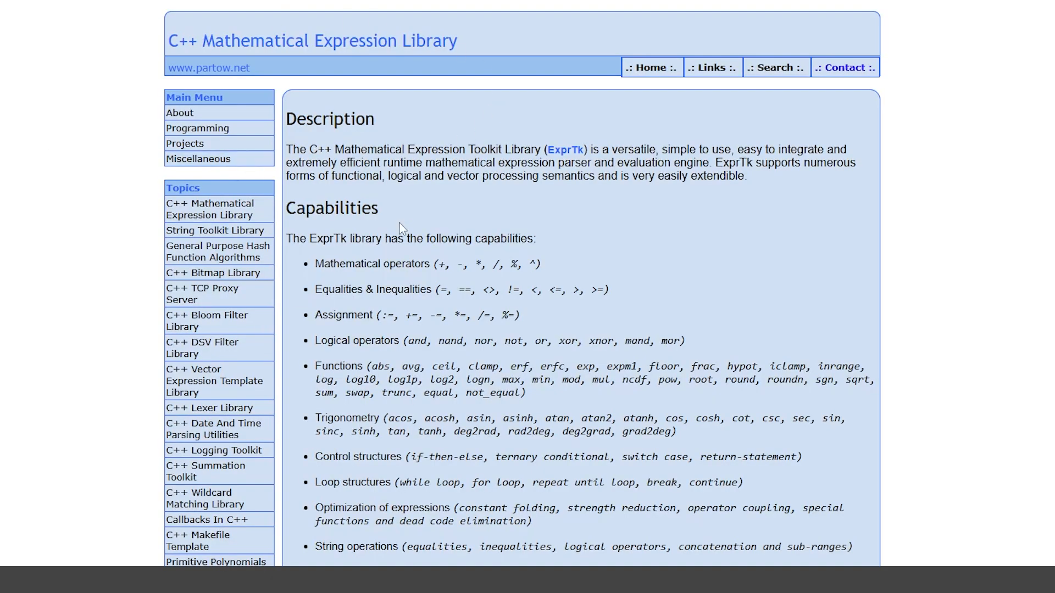
scroll(479, 203, down, 8)
scroll(479, 203, up, 8)
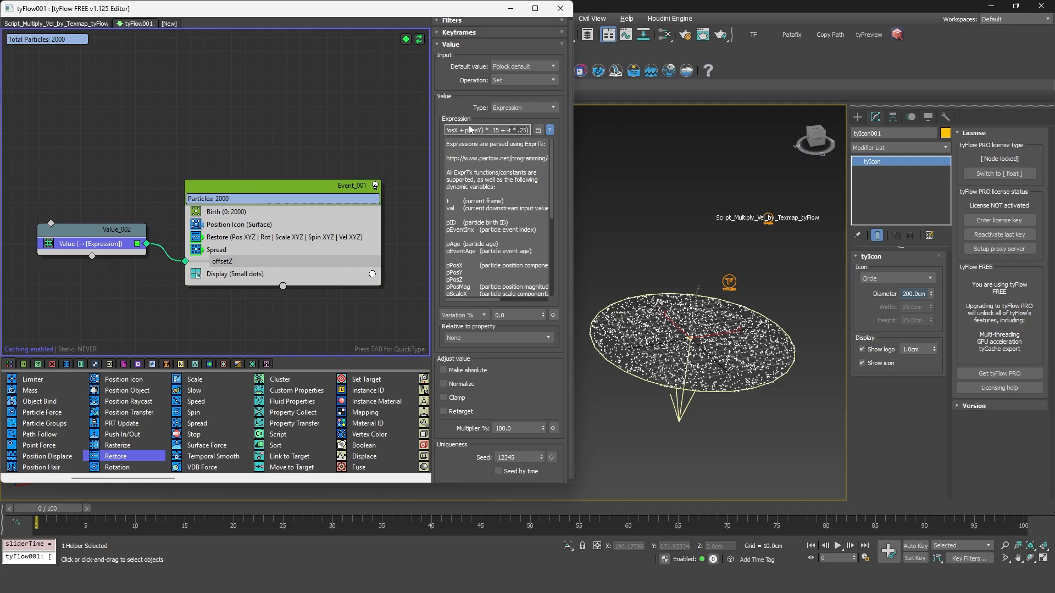
- Open the Value operator's expression in its own line editor and scrub through the frames to check the particle motion
click(447, 130)
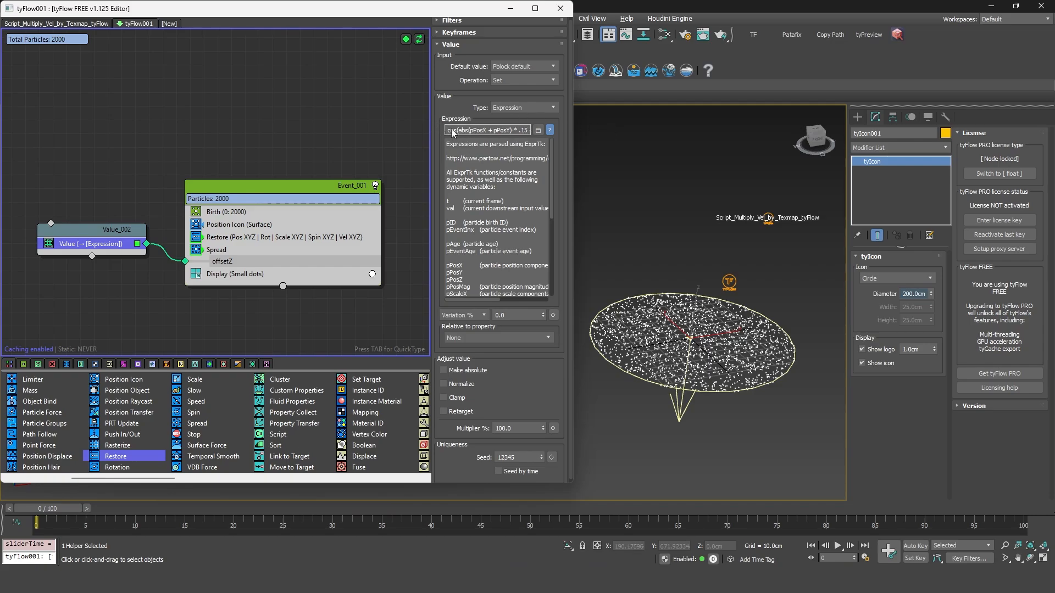
click(538, 130)
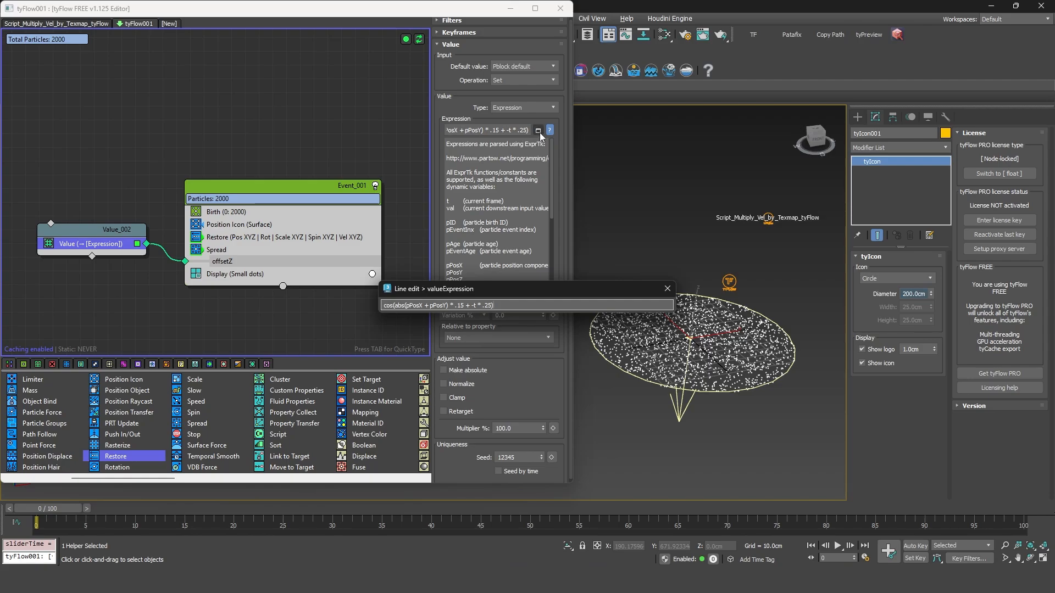
drag(516, 289, 380, 211)
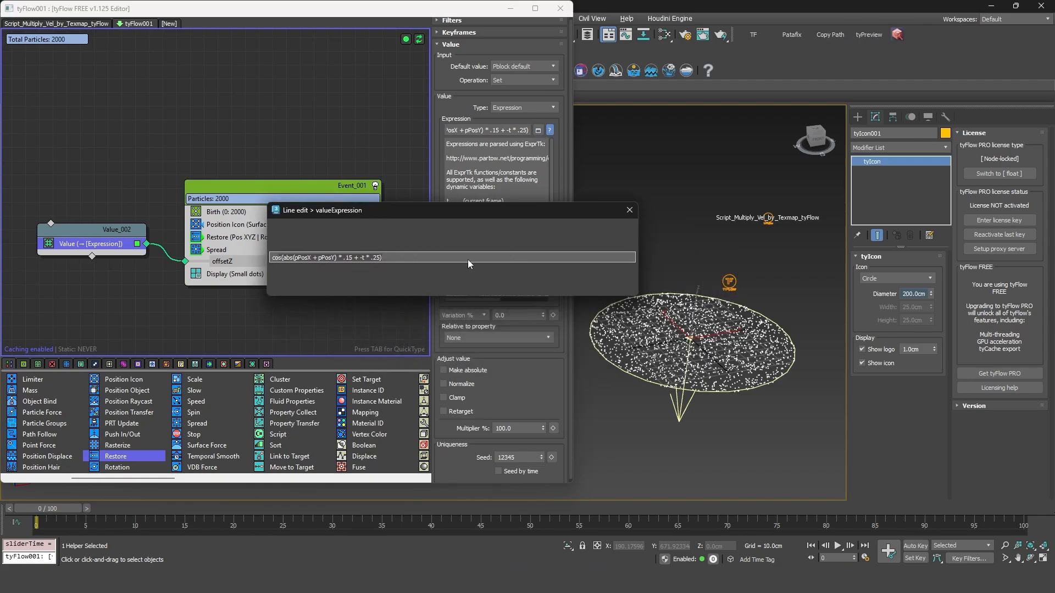
scroll(713, 362, up, 4)
scroll(713, 361, down, 2)
alt+middle_drag(713, 361, 681, 327)
drag(61, 509, 222, 479)
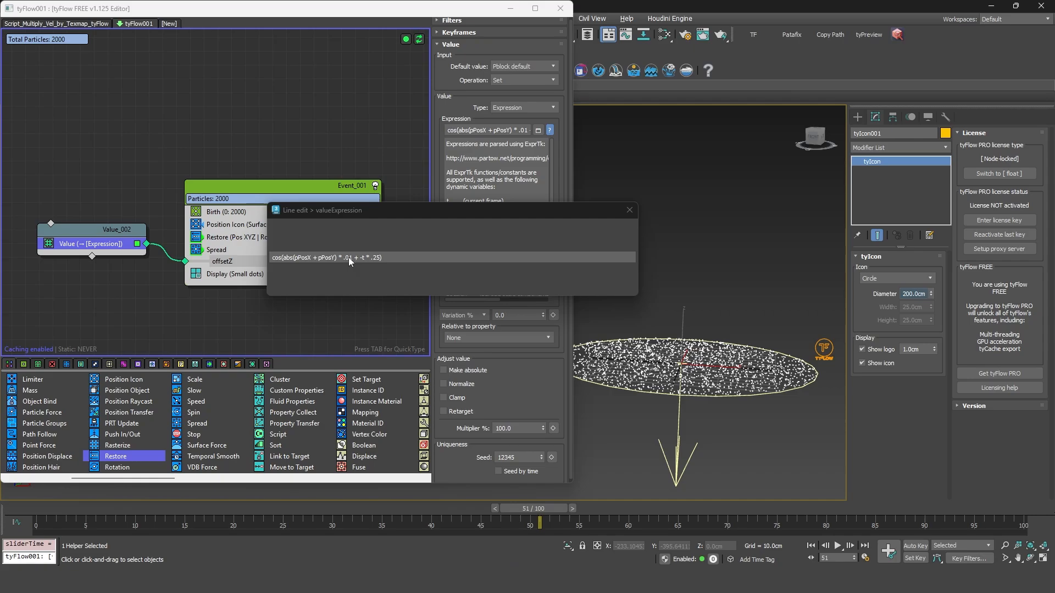
- Set the expression's position factor to .05 and the multiplier to 1000%, checking the wave across the timeline
click(349, 258)
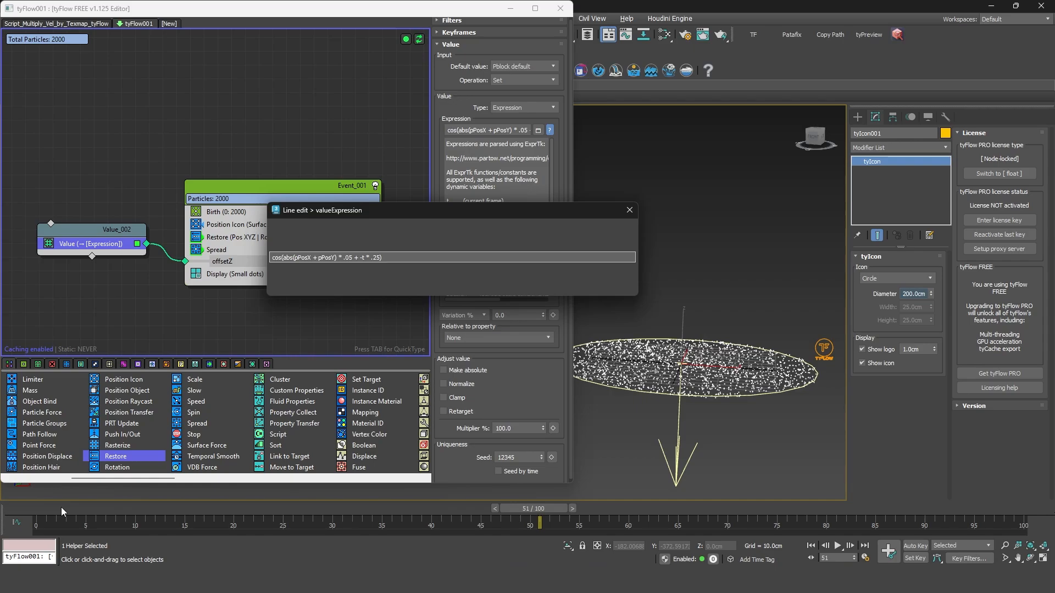
drag(61, 506, 422, 480)
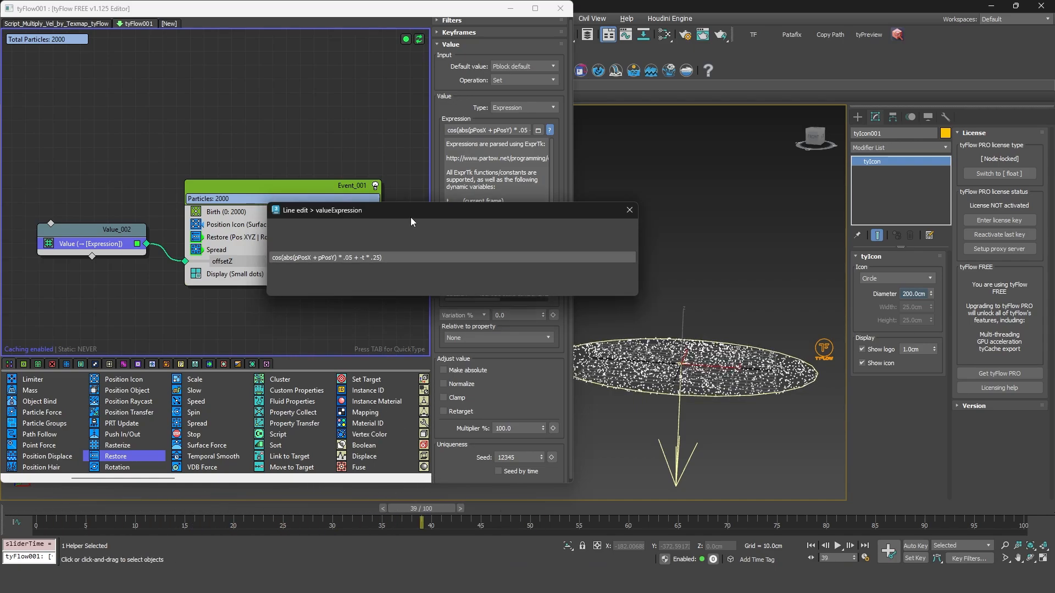
drag(411, 217, 186, 184)
double_click(509, 428)
text(1000)
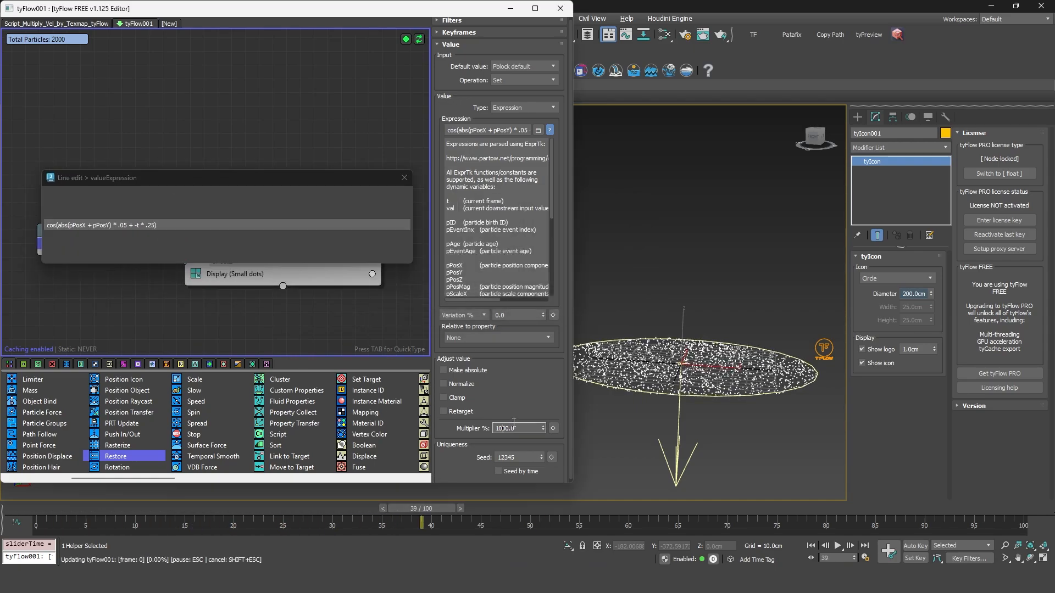
key(Return)
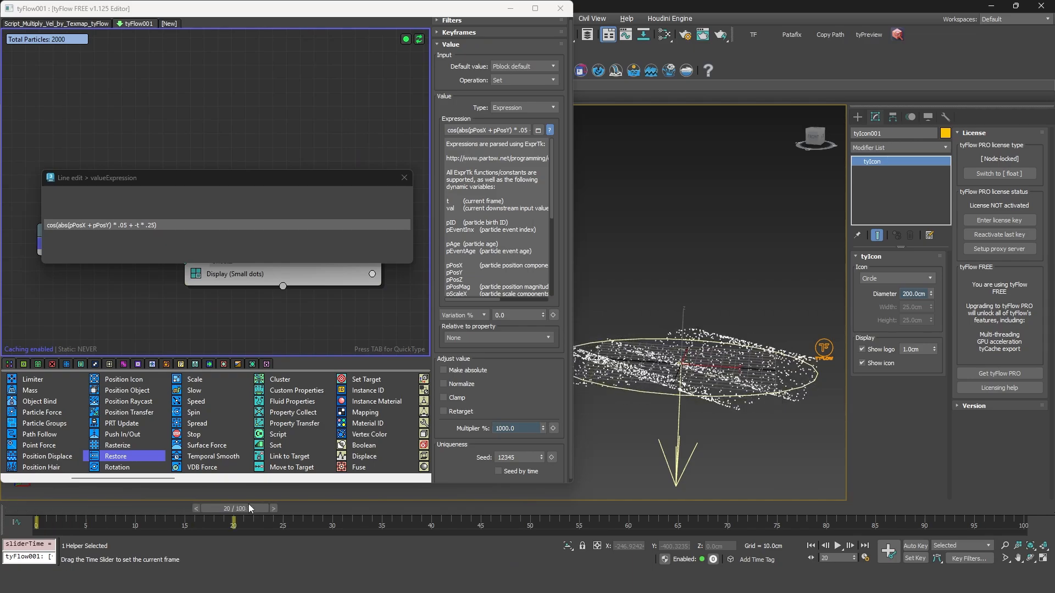
key(period)
- Read the end of the expression help's variable list, down to the custom float variable pFloat_XXXX
drag(551, 163, 553, 234)
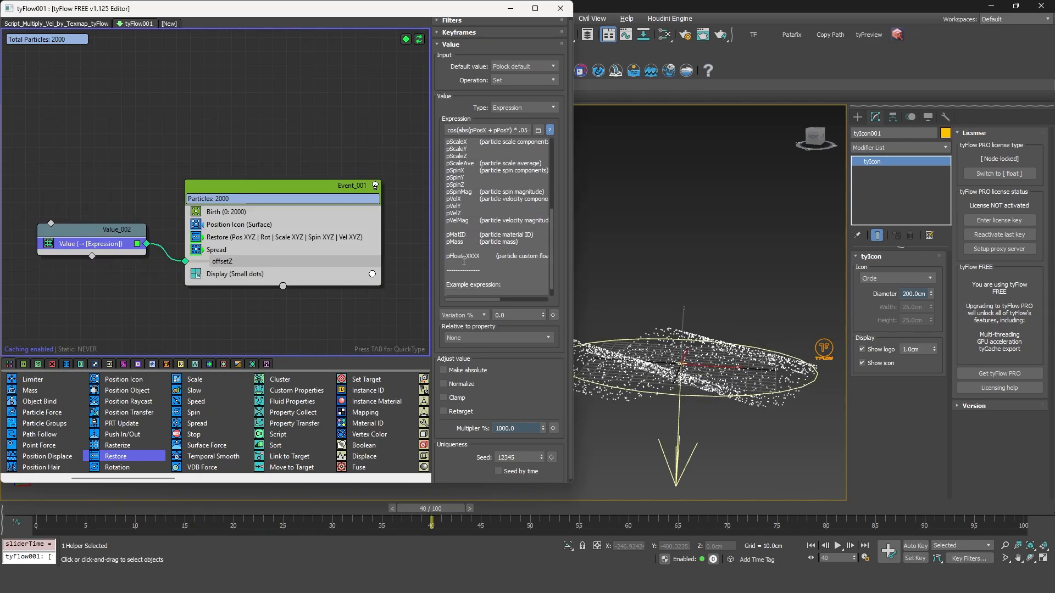
drag(484, 255, 453, 204)
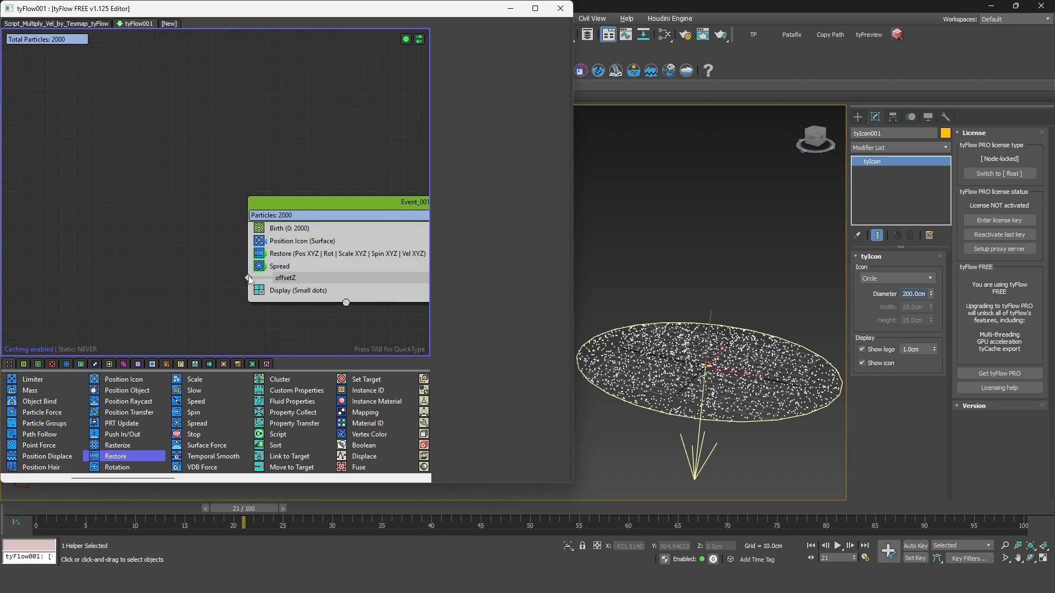
- Wire a new Value operator to the Spread operator's offsetZ and assign a Waveform Float controller to its value
drag(248, 279, 149, 252)
click(157, 250)
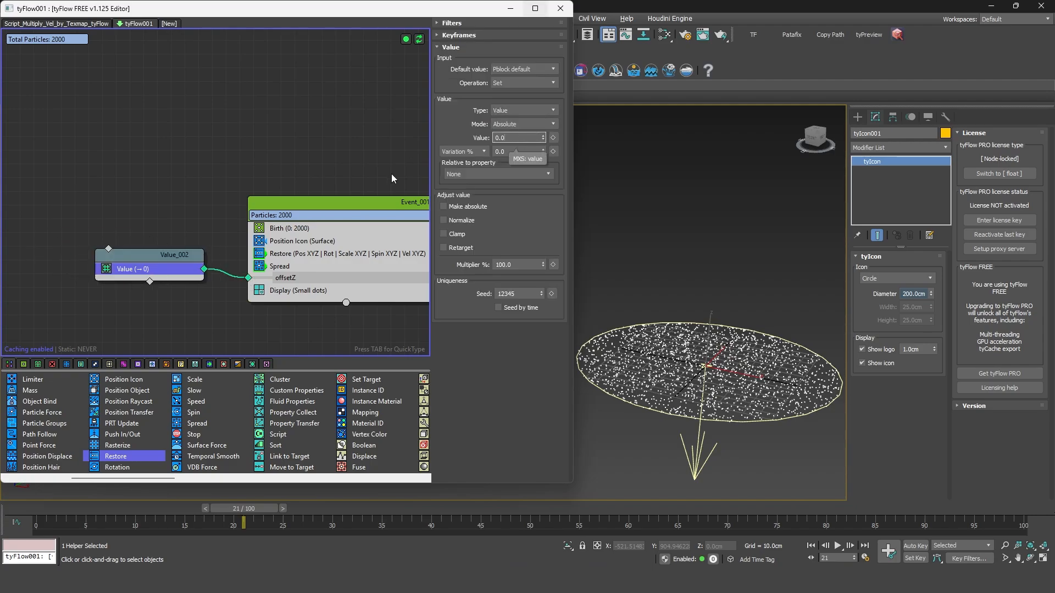
right_click(512, 138)
mouse_move(585, 322)
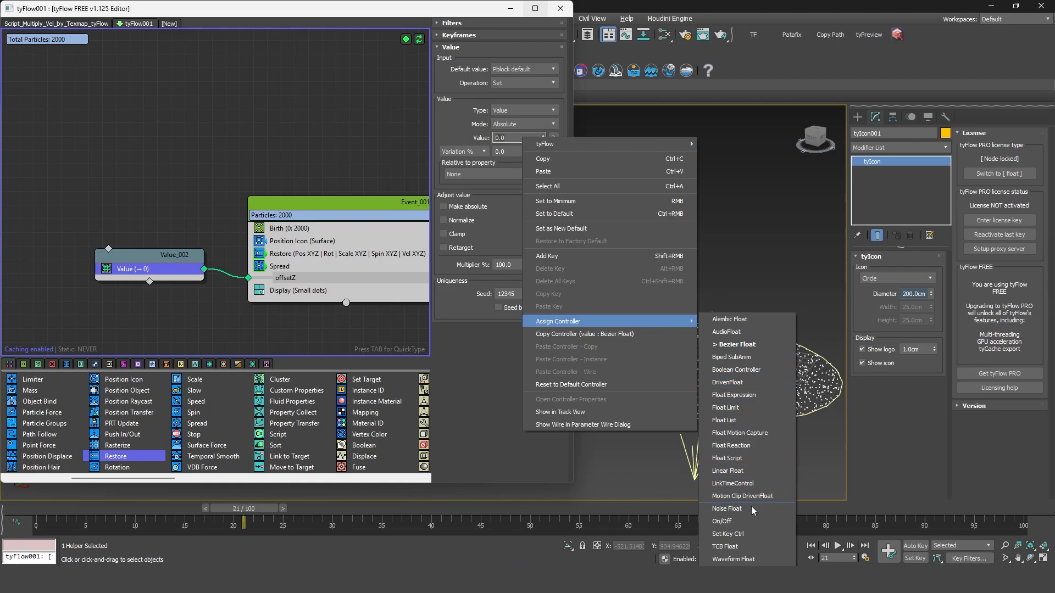
click(747, 559)
- Scrub the timeline to preview the waveform and try the sine, square and triangle wave shapes
drag(243, 508, 77, 489)
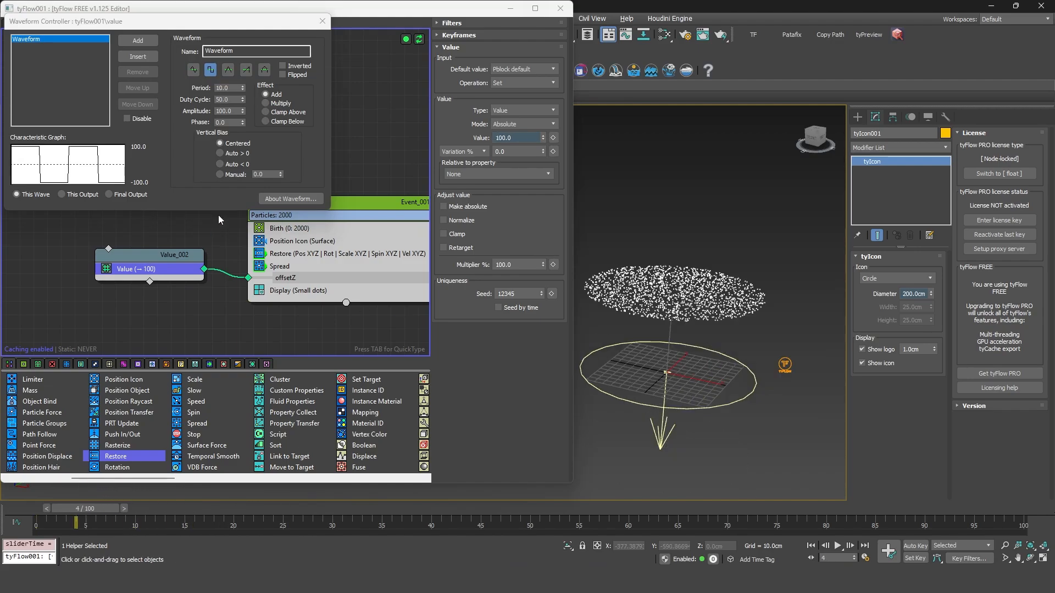
click(193, 70)
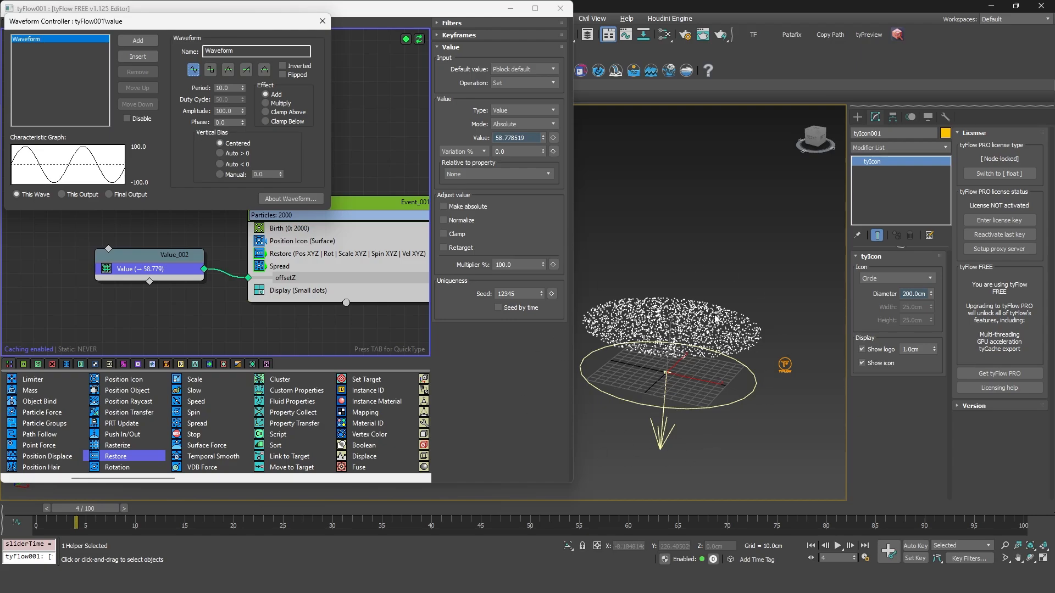
drag(91, 509, 171, 487)
click(210, 70)
click(228, 70)
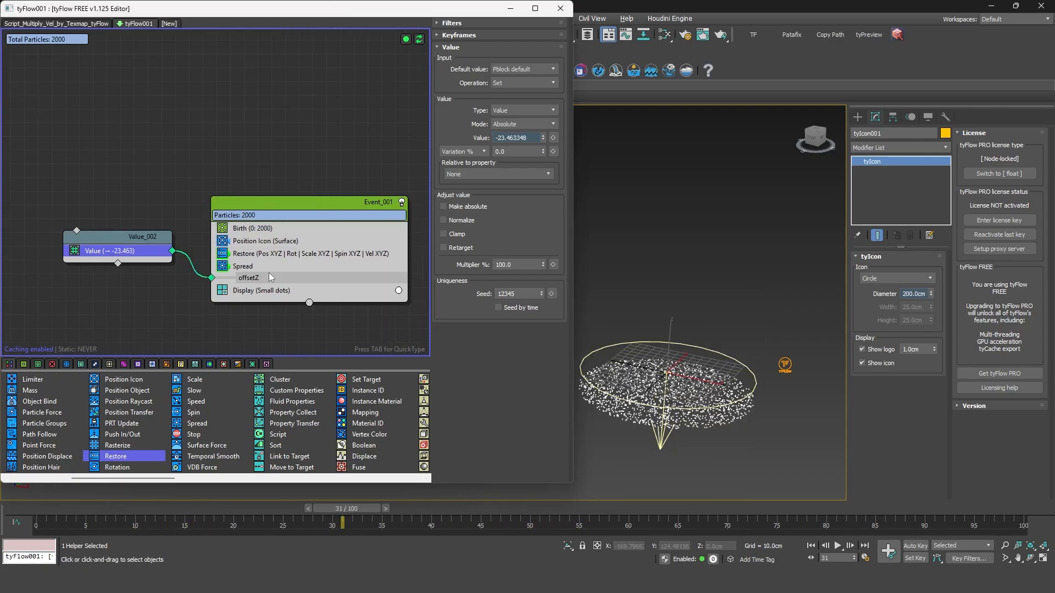
- Review the controller options for the Spread operator's Y particle offset, dismiss them and move the Value_002 node slightly away from Event_001
click(247, 269)
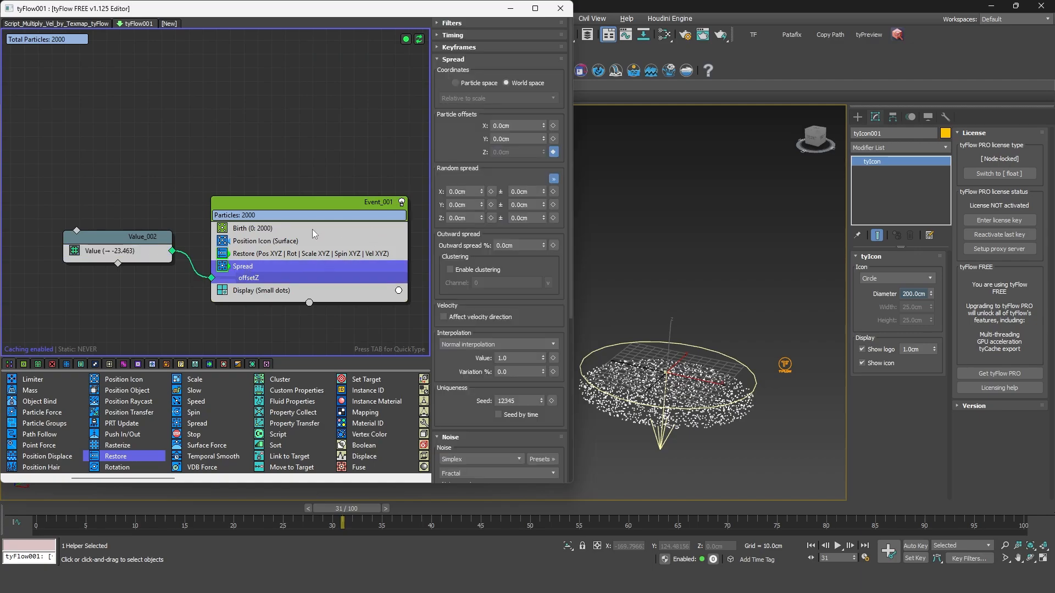
right_click(516, 138)
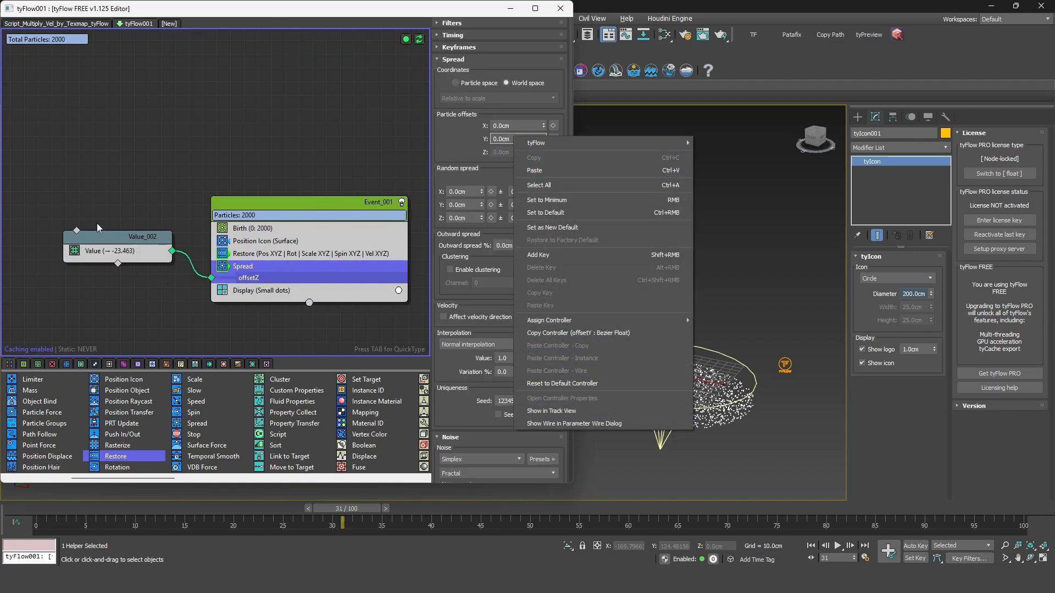
click(292, 139)
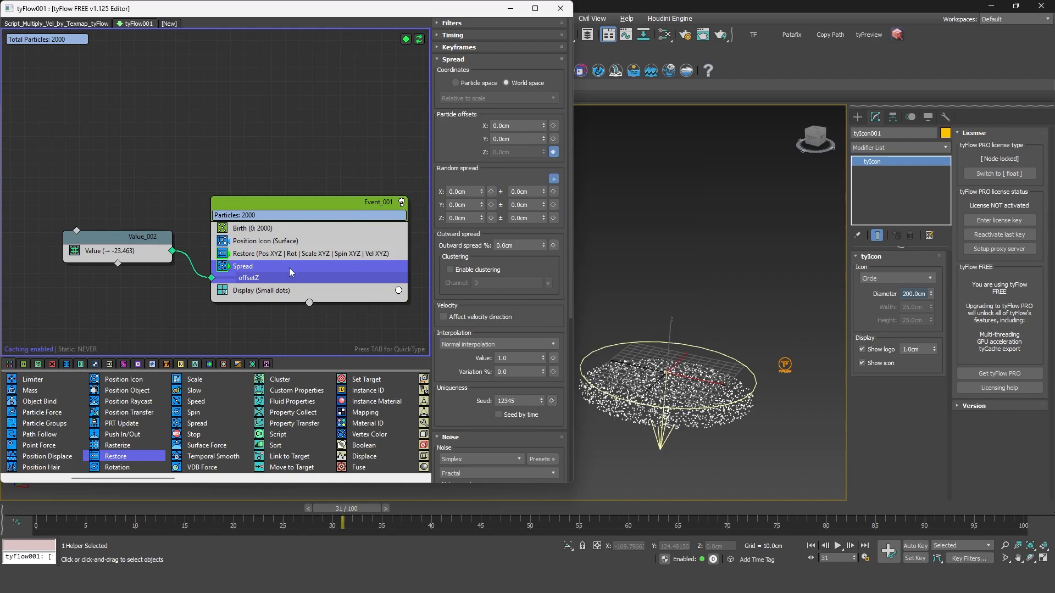
drag(108, 257, 95, 236)
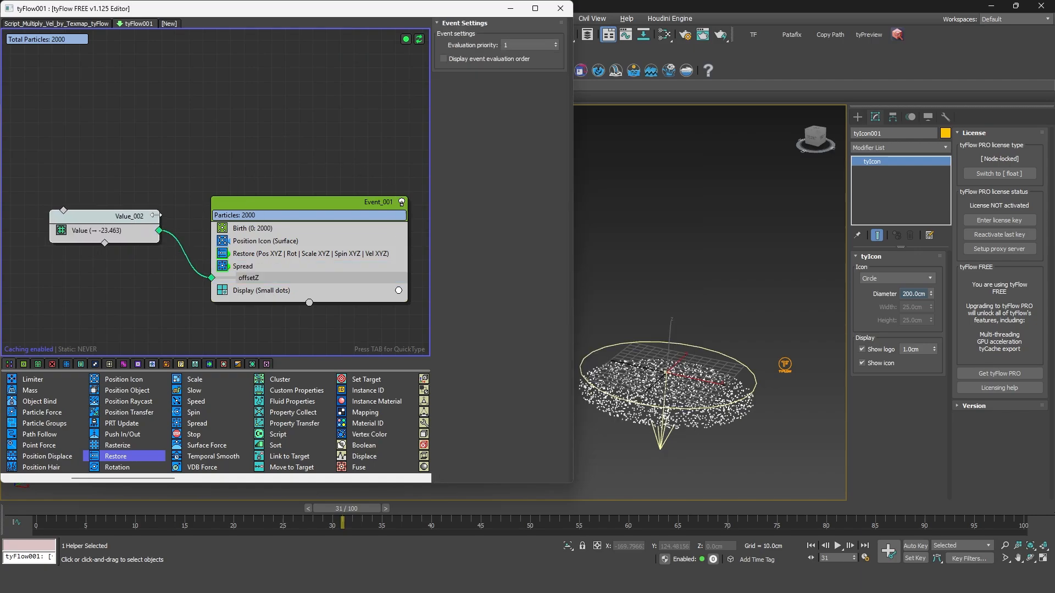
click(117, 232)
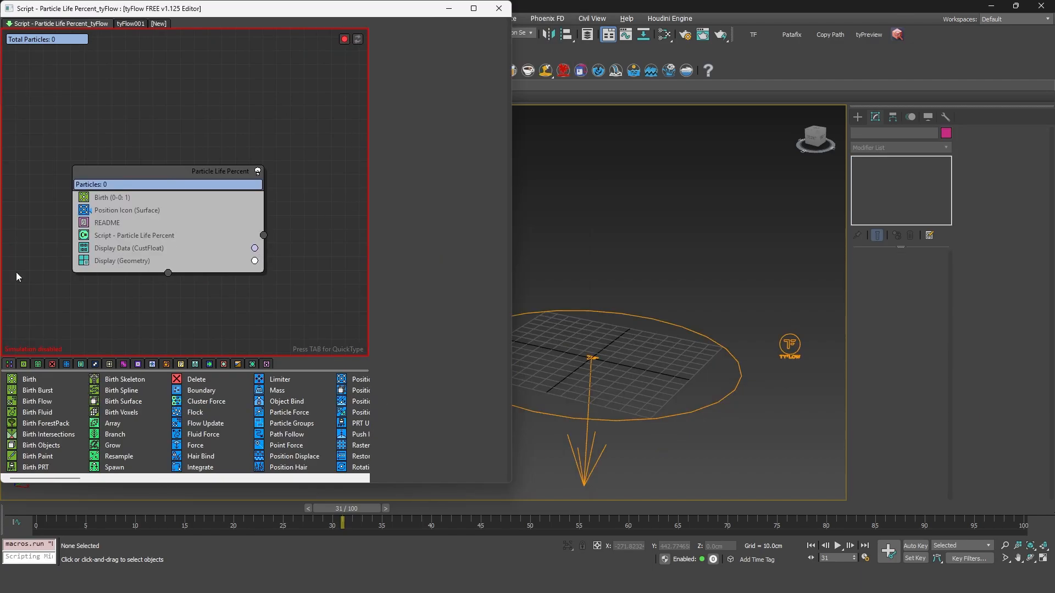
- Inspect the Particle Life Percent script operator's settings and scrub the timeline to watch the particles' lifePercentInvert custom float
click(137, 236)
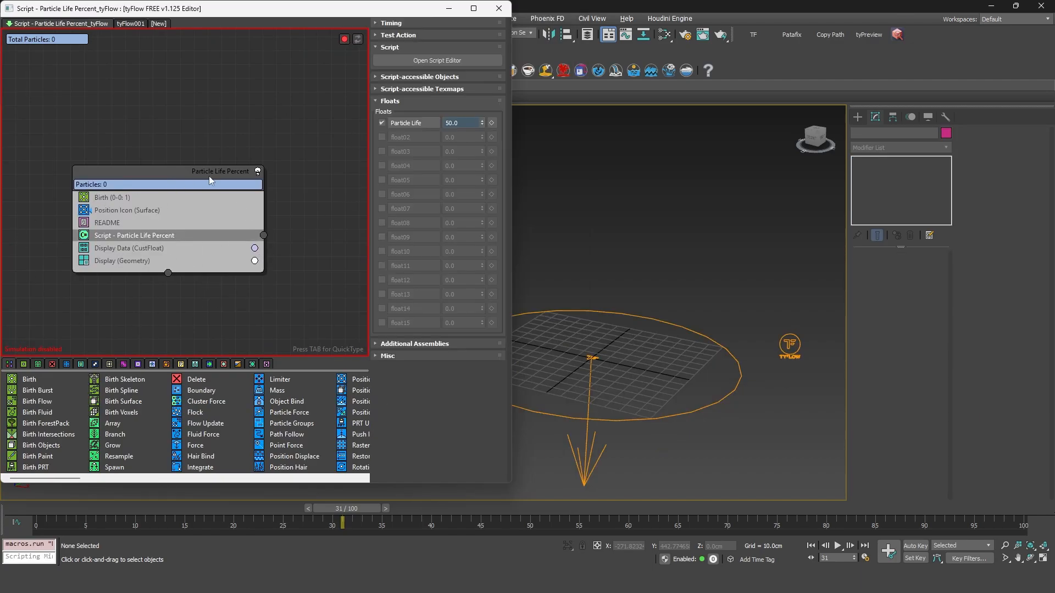
drag(209, 175, 225, 160)
click(236, 219)
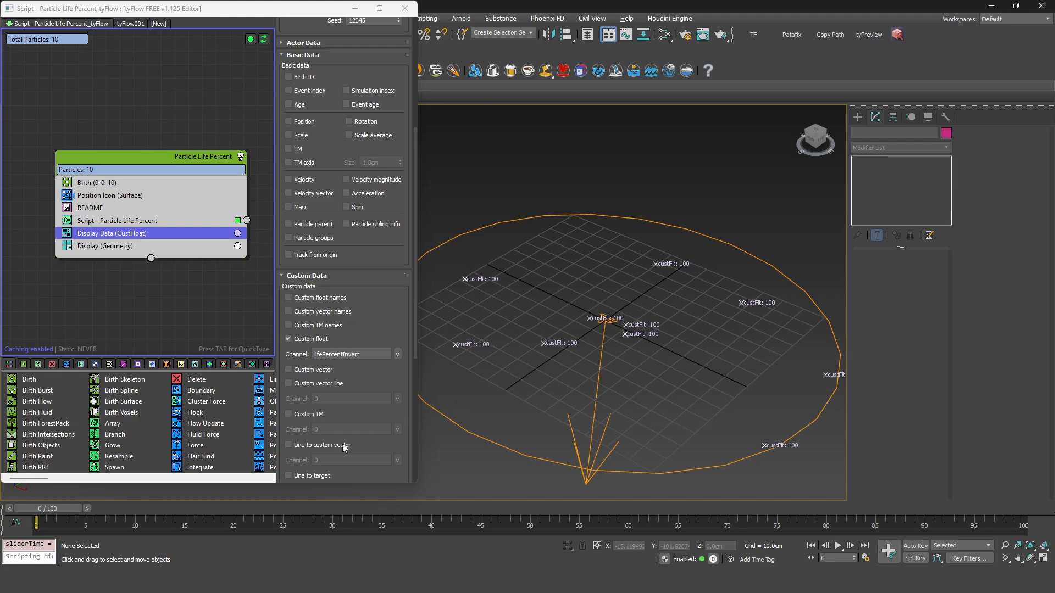
drag(107, 512, 503, 512)
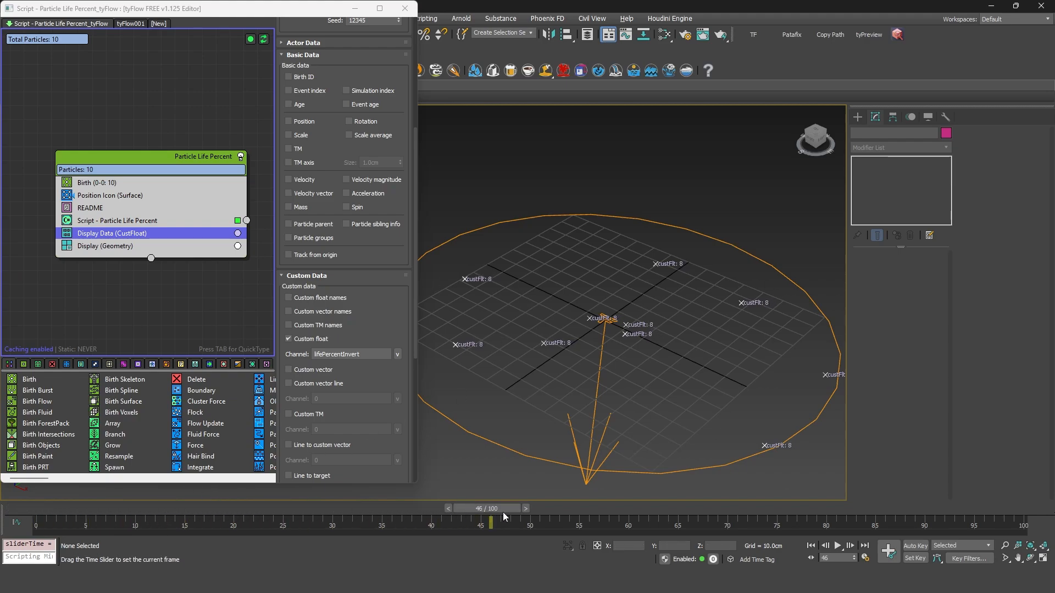
drag(502, 512, 524, 512)
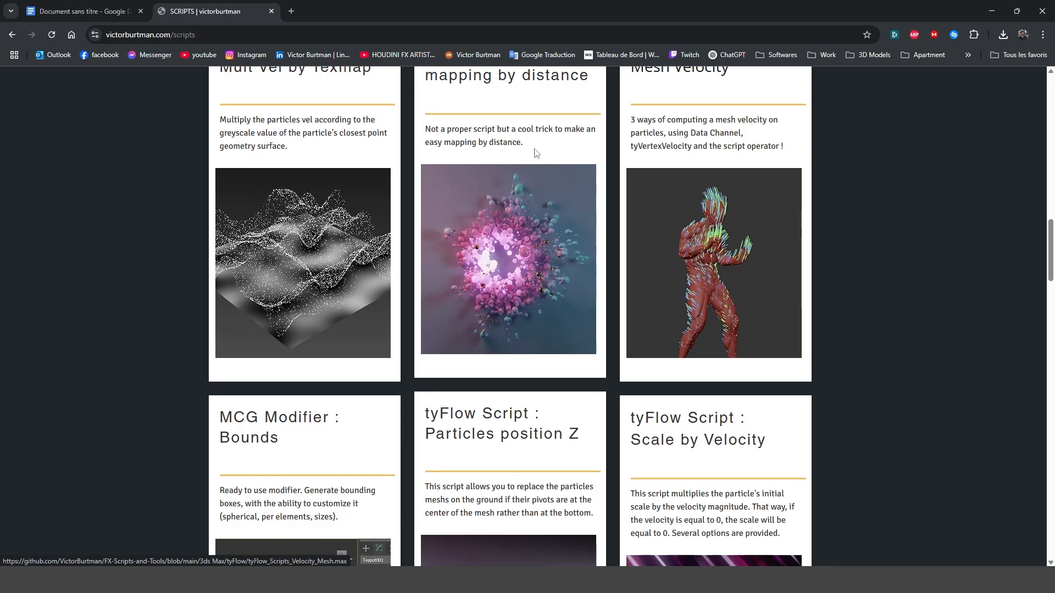
- Browse the scripts web page down to the "tyFlow Script : Value over Life" entry
scroll(491, 314, down, 1)
scroll(490, 314, down, 3)
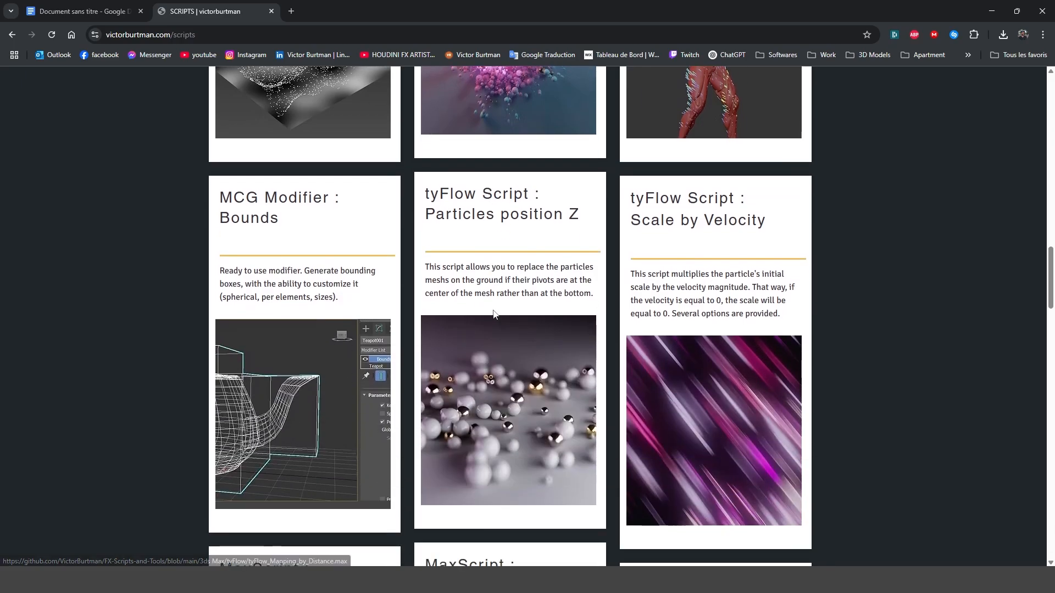
scroll(553, 232, down, 8)
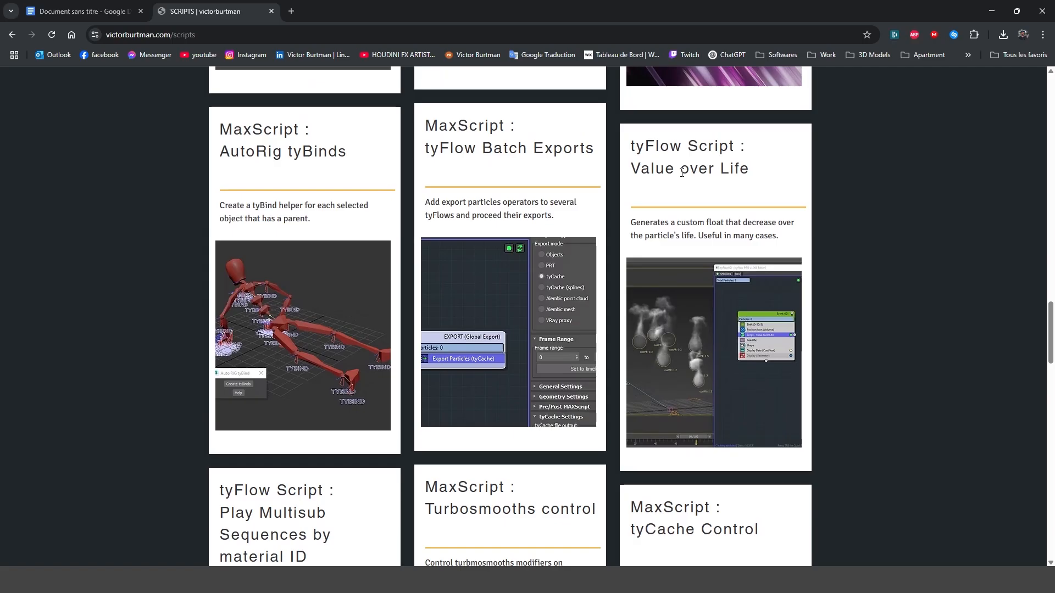
drag(680, 168, 749, 168)
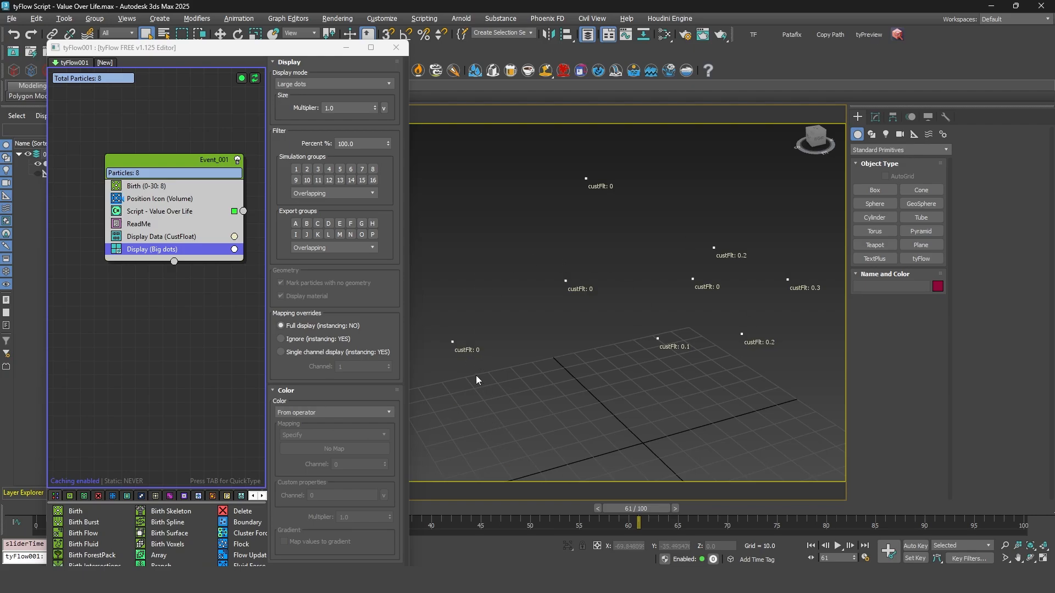
- In the Value Over Life scene, go to frame 50 and review the Script - Value Over Life code, closing the script editor
click(530, 523)
click(159, 211)
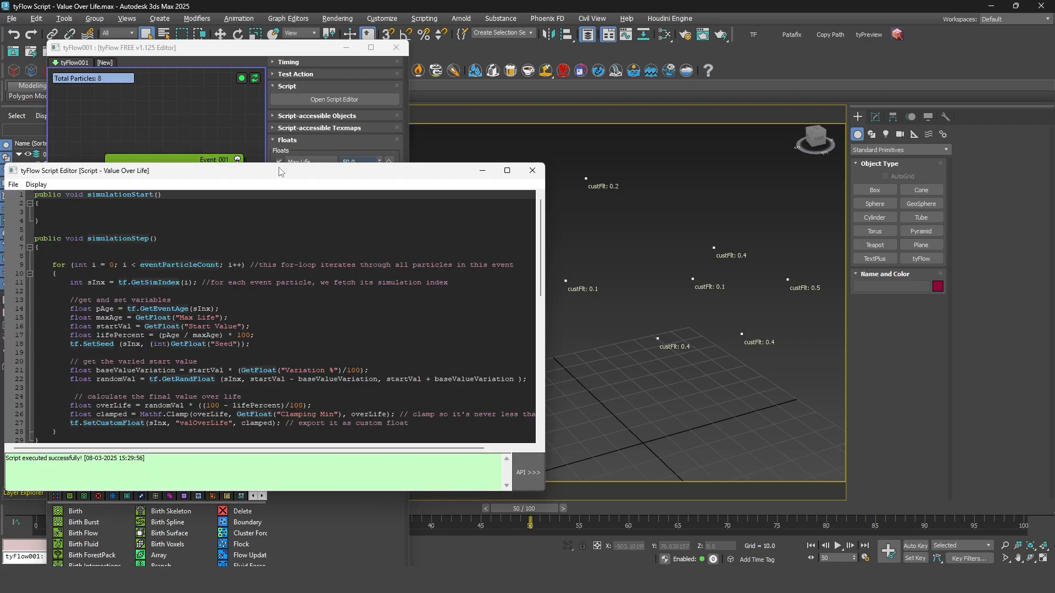
drag(279, 168, 326, 48)
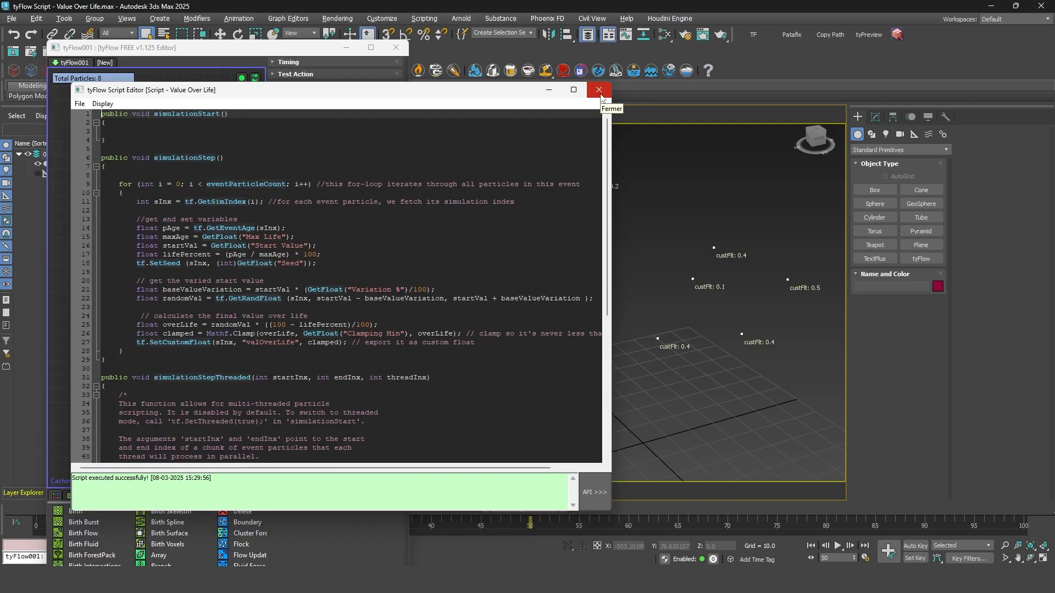
click(600, 94)
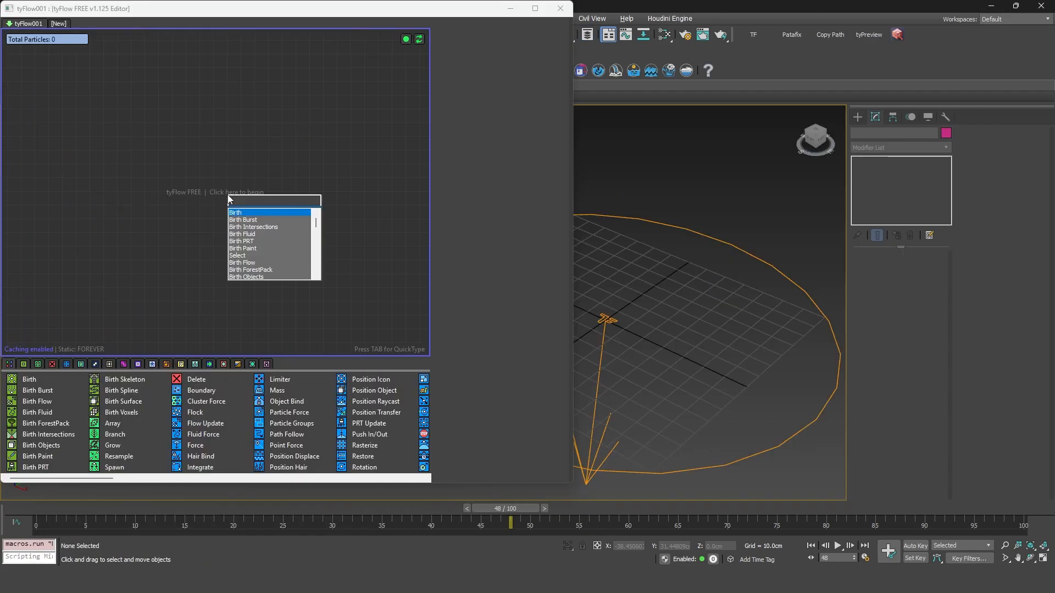
- Create a starter flow whose event holds Birth, Position Icon, Speed, Shape, Mesh and Display operators
click(219, 195)
click(216, 195)
click(250, 202)
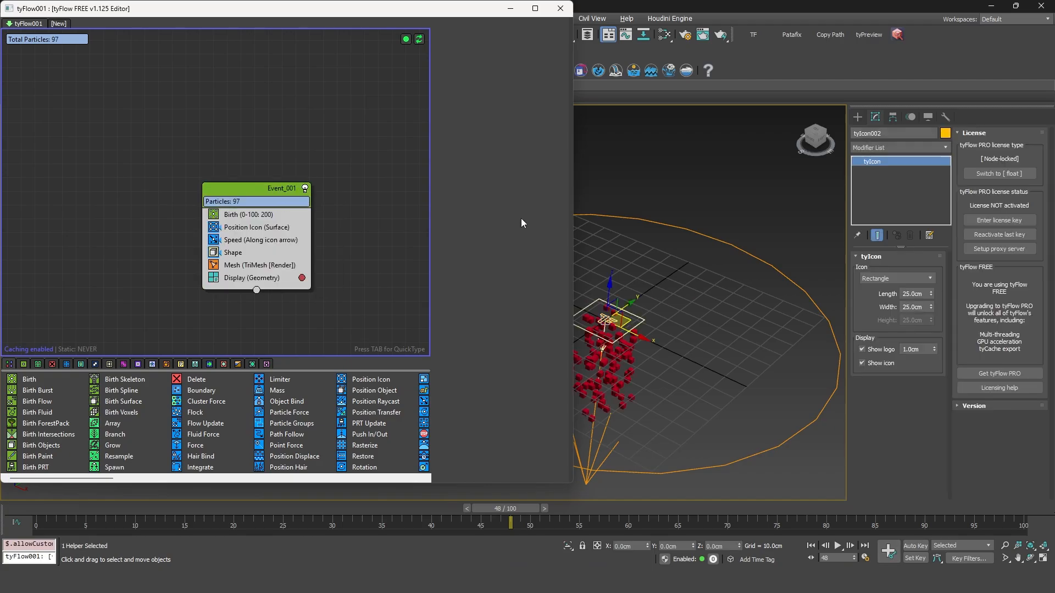
- Replace tyIcon002 with tyIcon001 in the Position Icon operator and delete tyIcon002 from the scene
click(274, 231)
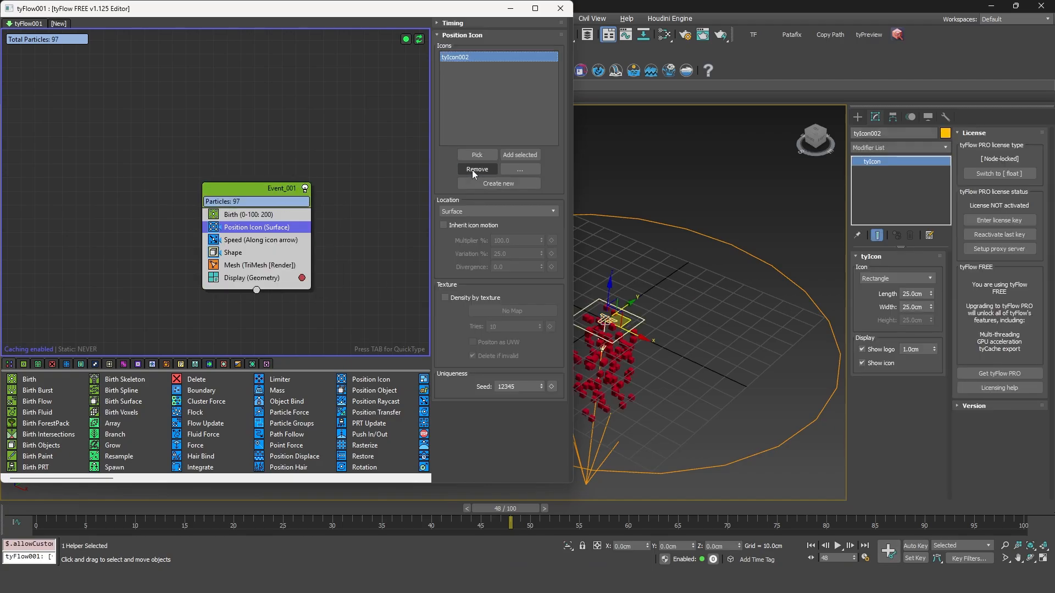
click(474, 169)
click(628, 315)
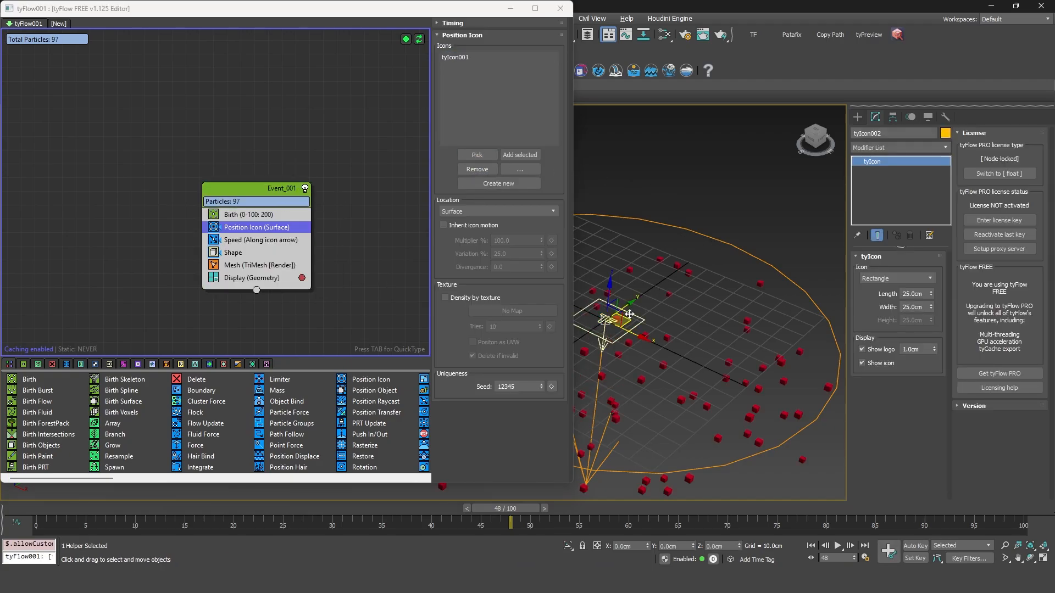
key(Delete)
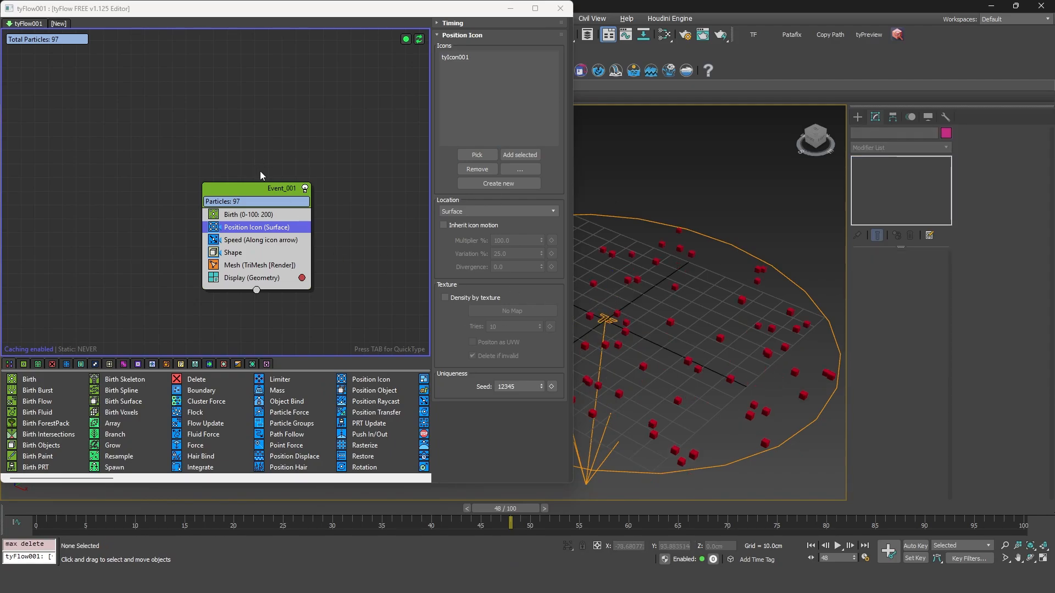
- Turn off the End frame in the Birth operator and set the total amount to 20 particles
drag(259, 188, 219, 129)
click(261, 154)
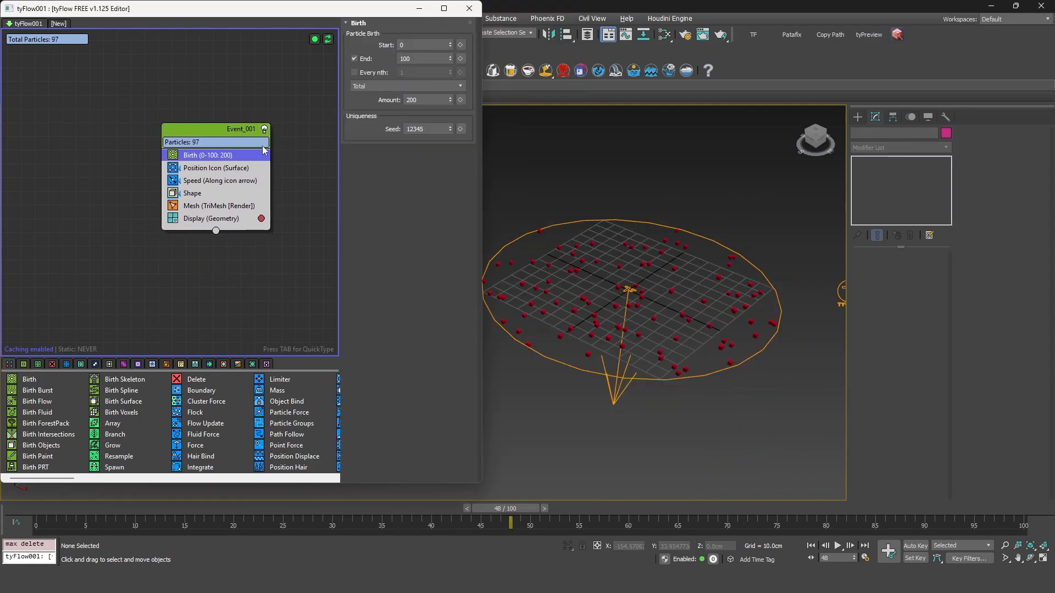
click(374, 60)
double_click(418, 86)
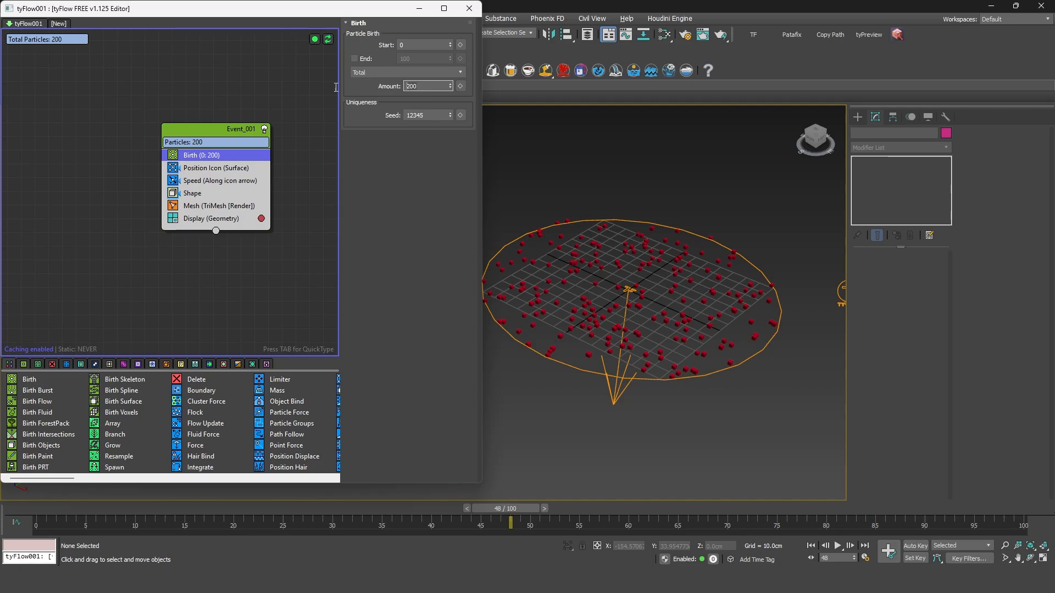
text(20)
key(Return)
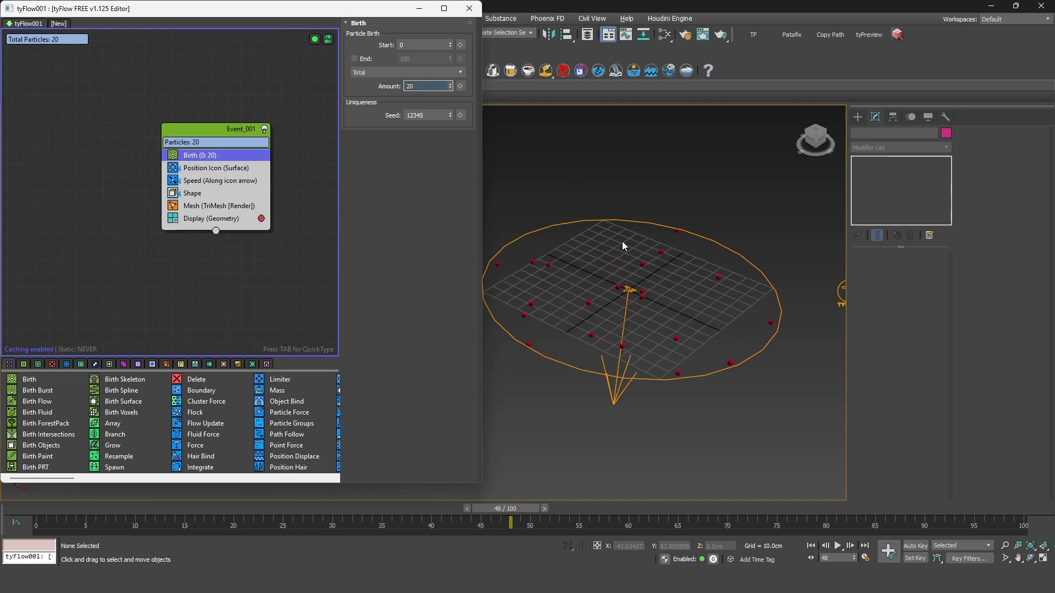
- Delete the Speed, Shape and Mesh operators from the event and widen the event node
click(206, 181)
key(Delete)
click(206, 179)
key(Delete)
click(205, 180)
key(Delete)
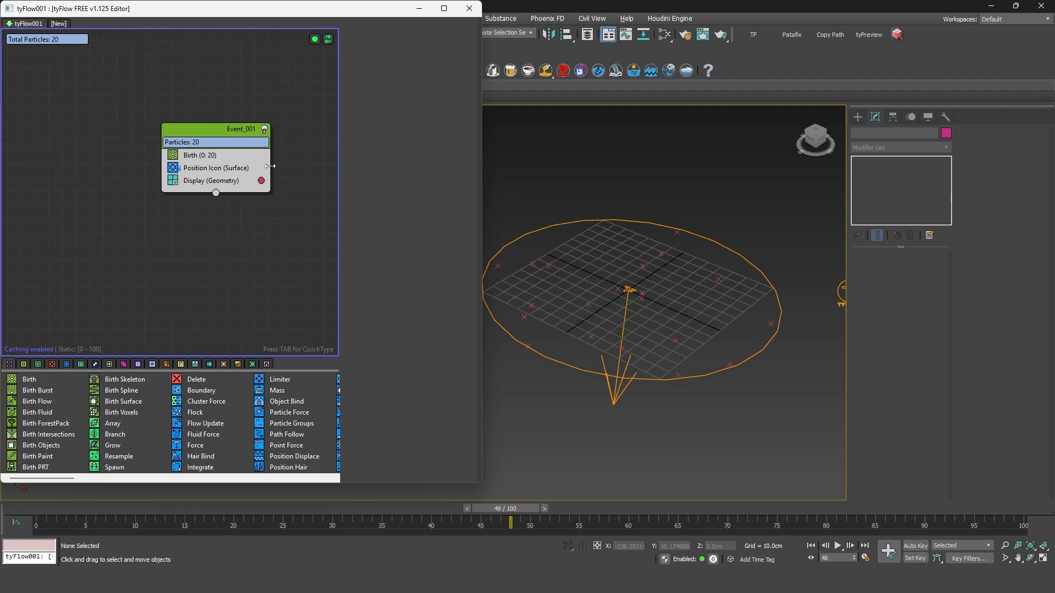
drag(270, 165, 278, 166)
mouse_move(642, 279)
alt+middle_down()
mouse_move(631, 280)
mouse_move(637, 298)
mouse_move(637, 278)
alt+middle_up()
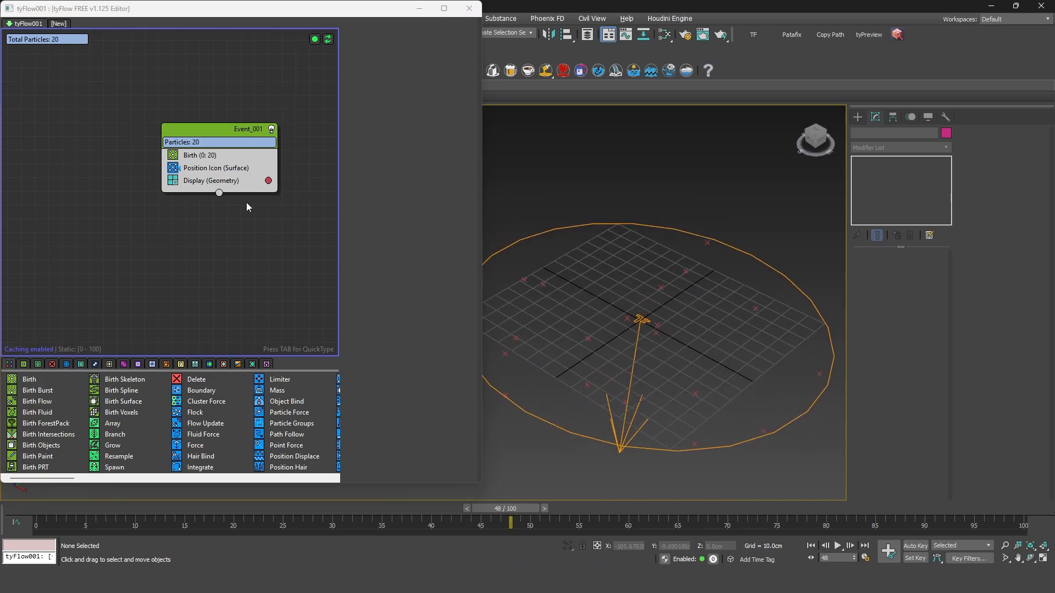
- Set the Display operator to Large dots with a size multiplier of 2
click(209, 180)
click(406, 45)
click(401, 75)
click(426, 70)
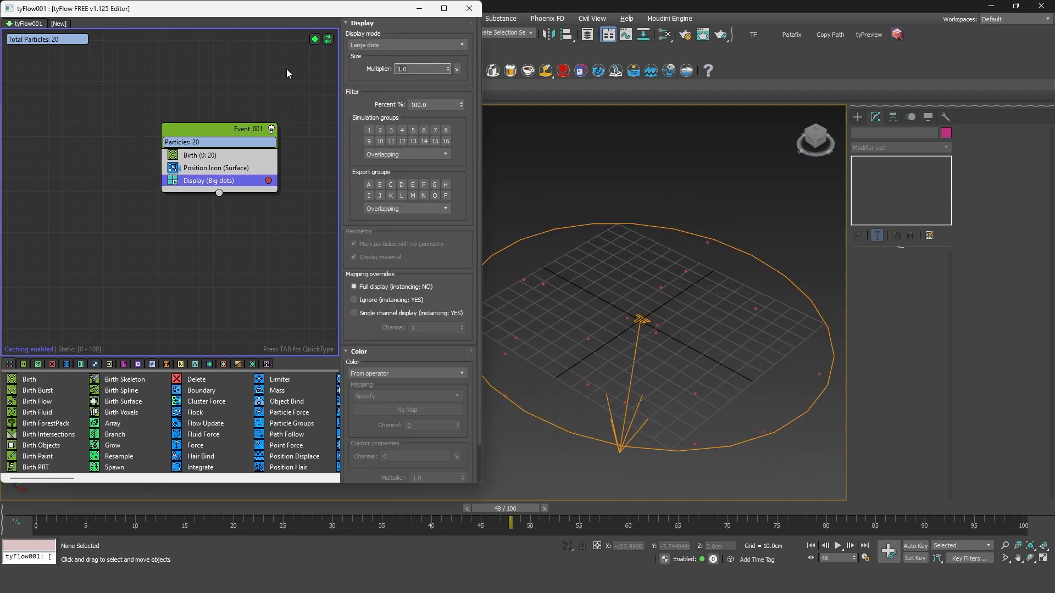
text(2)
key(Return)
- Add a Custom Properties operator above the Display operator and widen the event node
click(201, 181)
key(Tab)
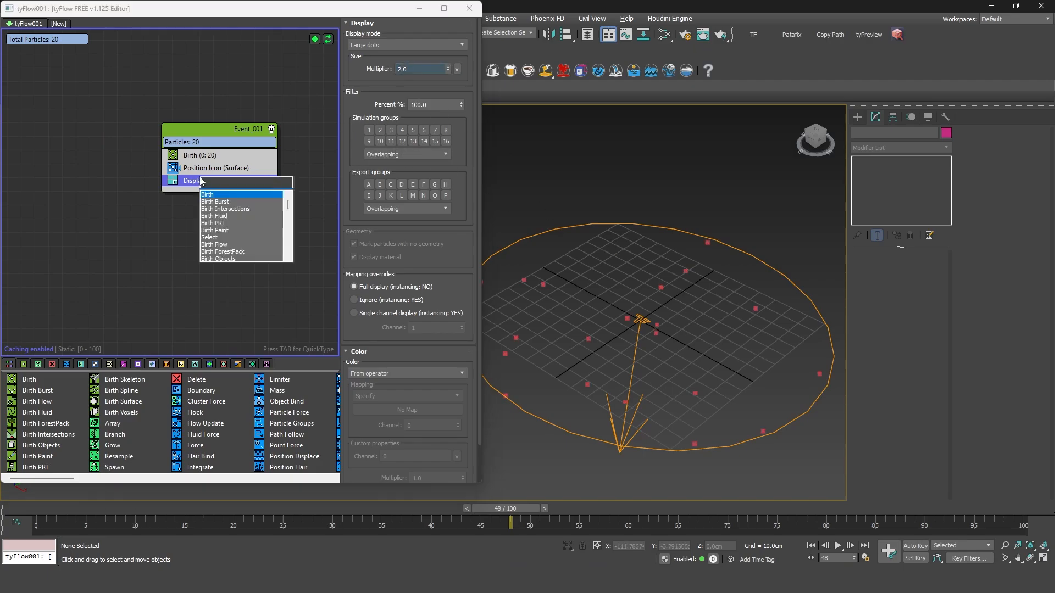
text(custom)
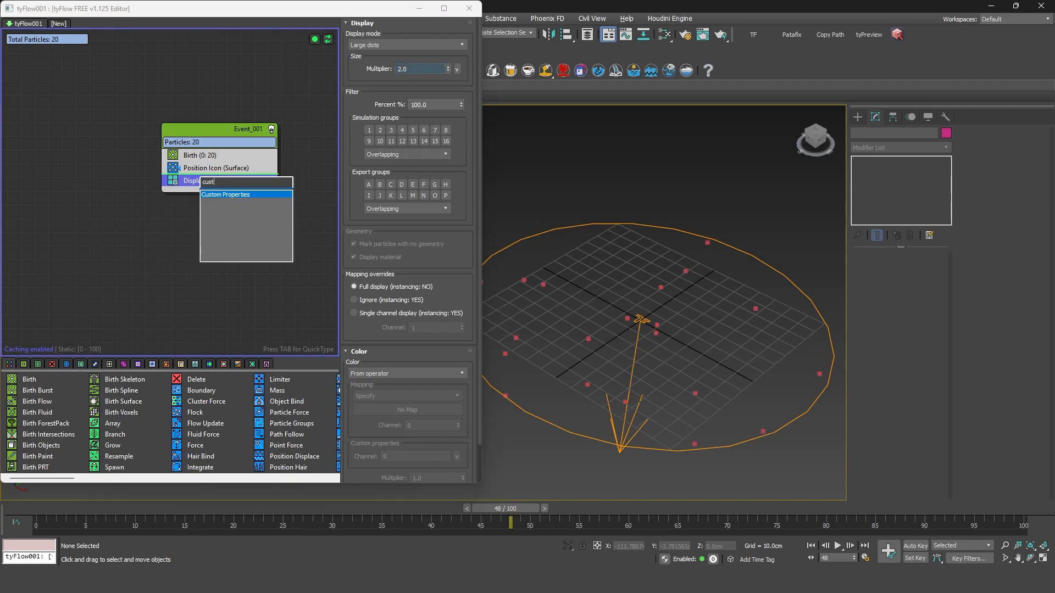
key(Return)
drag(278, 181, 292, 180)
- Set the Custom Properties timing to Continuous and name its float channel valueOverLife
right_click(218, 179)
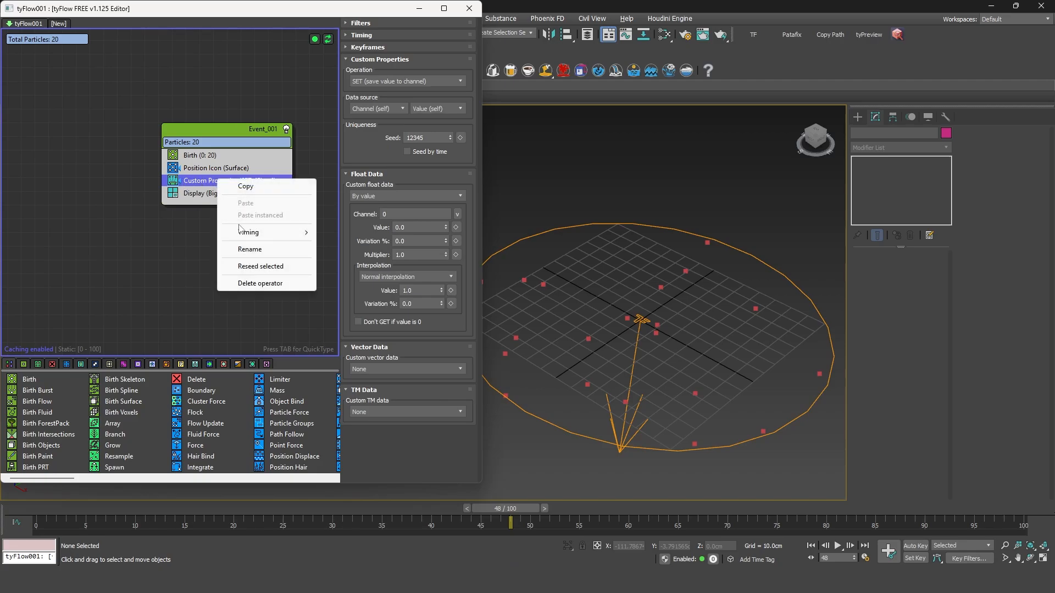
mouse_move(302, 232)
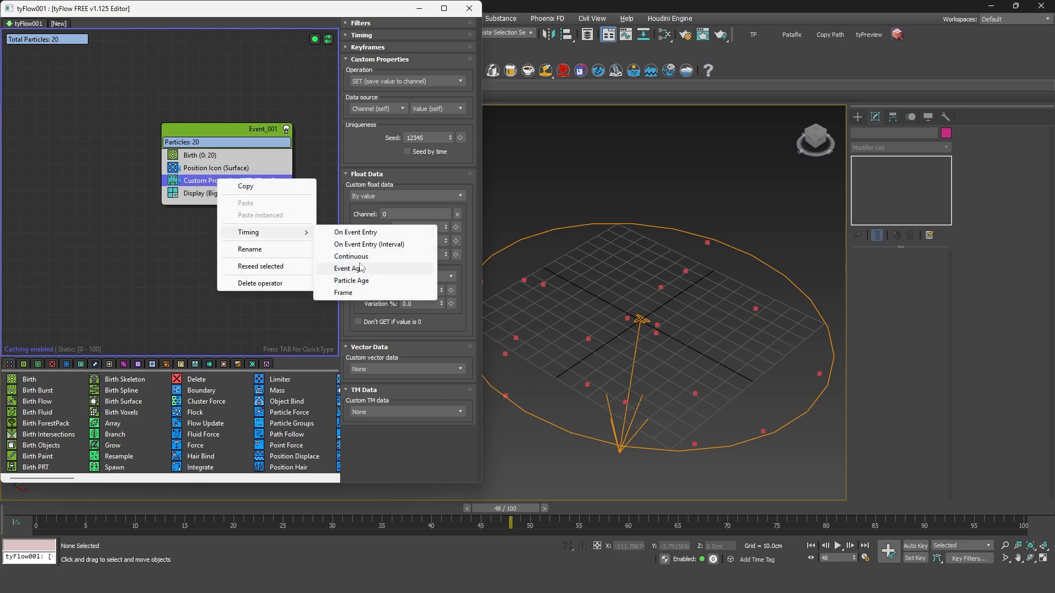
click(354, 260)
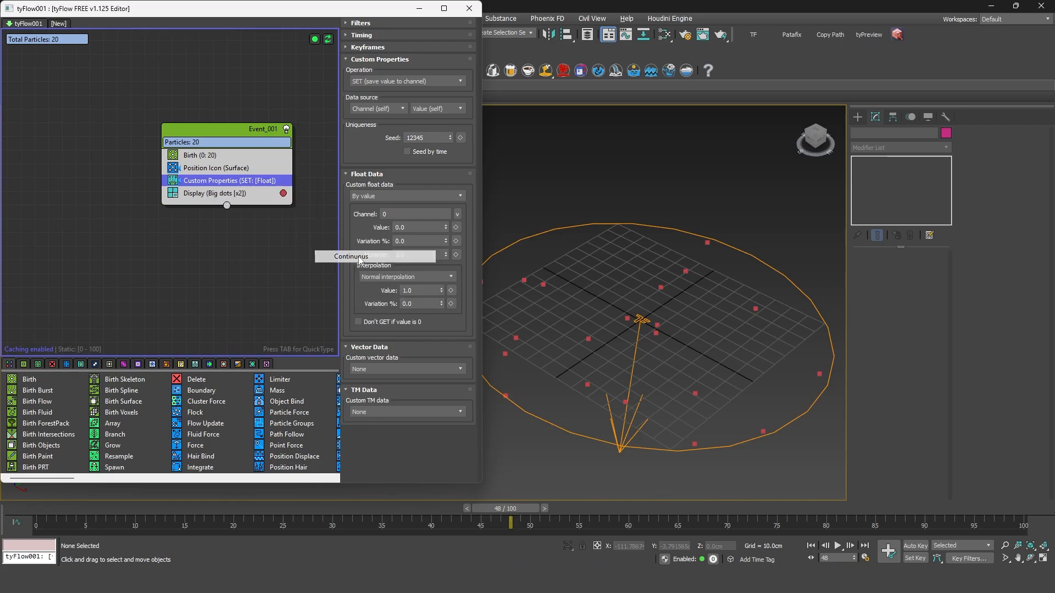
click(211, 182)
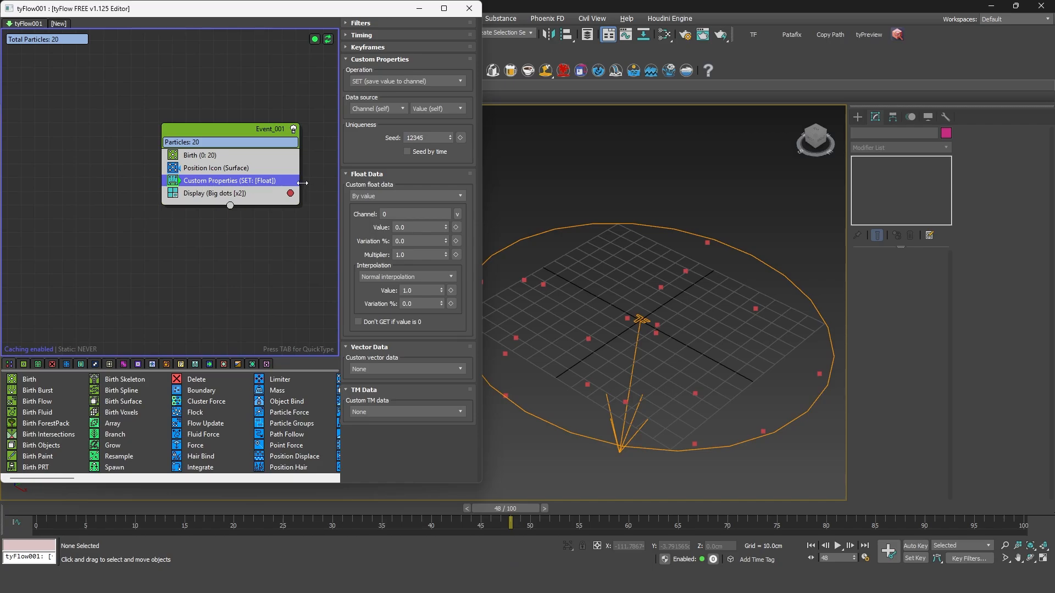
click(413, 215)
- Add a Display Data operator with Birth ID off and Custom float on, reading the valueOverLife channel
key(Tab)
text(display)
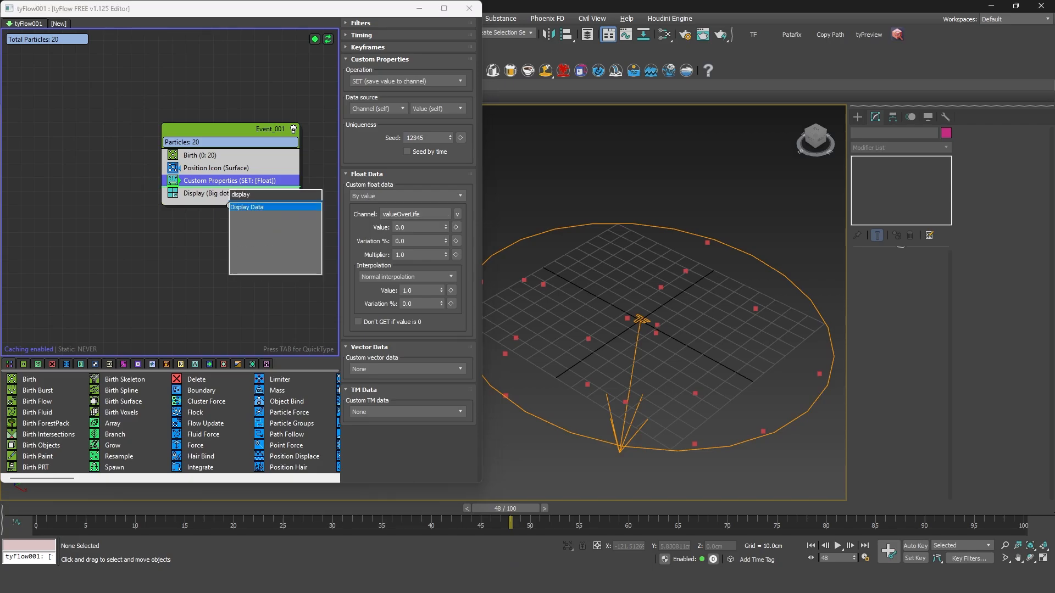
key(Return)
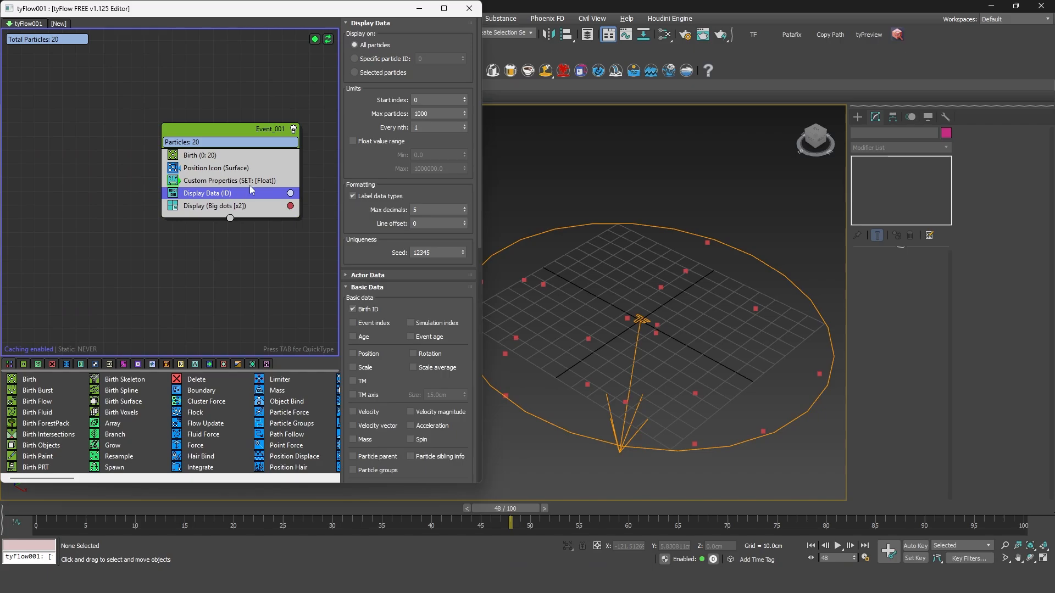
click(362, 309)
scroll(406, 220, down, 5)
click(385, 337)
click(462, 353)
click(478, 363)
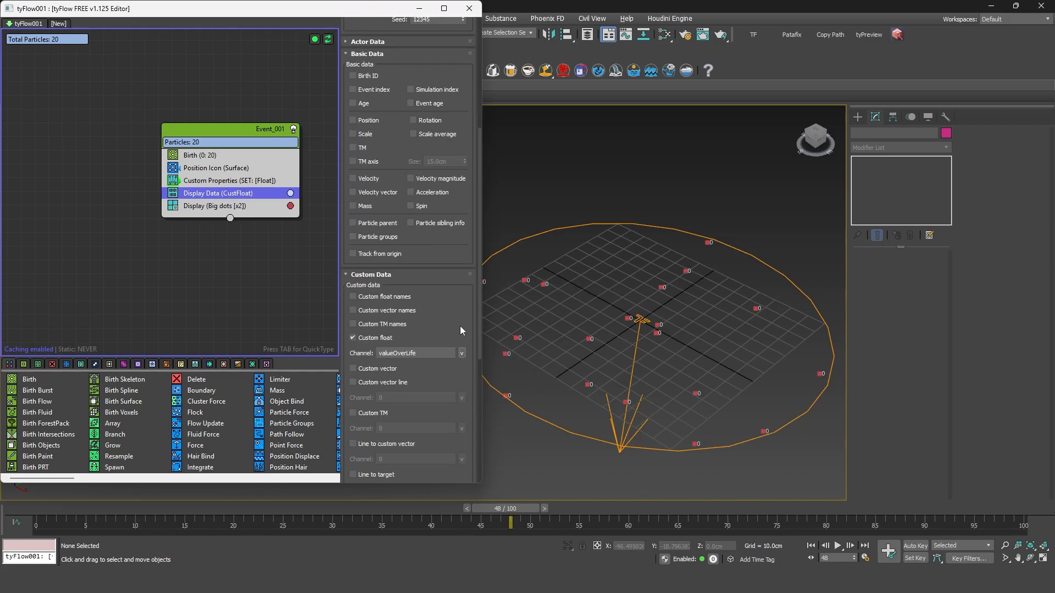
- Try a Custom Properties float value of about 1.4, and set it back to 0
click(274, 182)
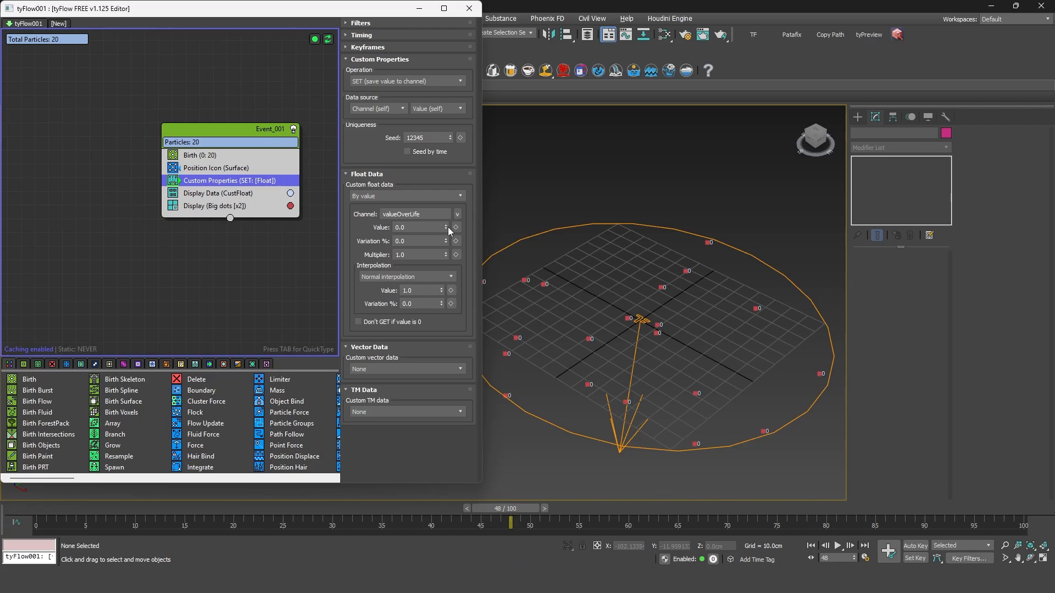
mouse_move(449, 228)
mouse_down()
mouse_move(443, 200)
mouse_move(432, 225)
mouse_up()
text(0)
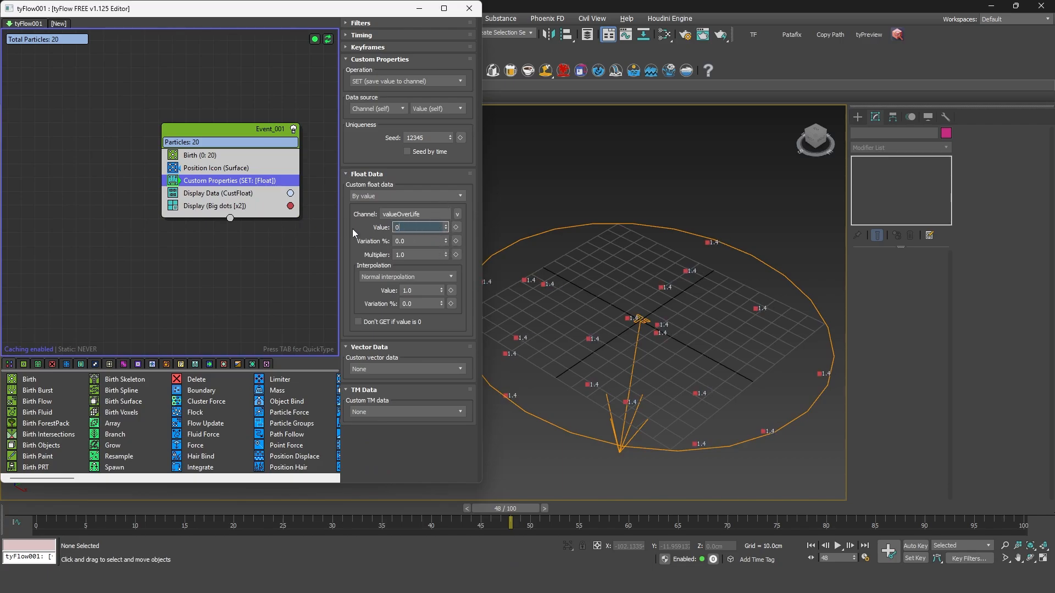
key(Return)
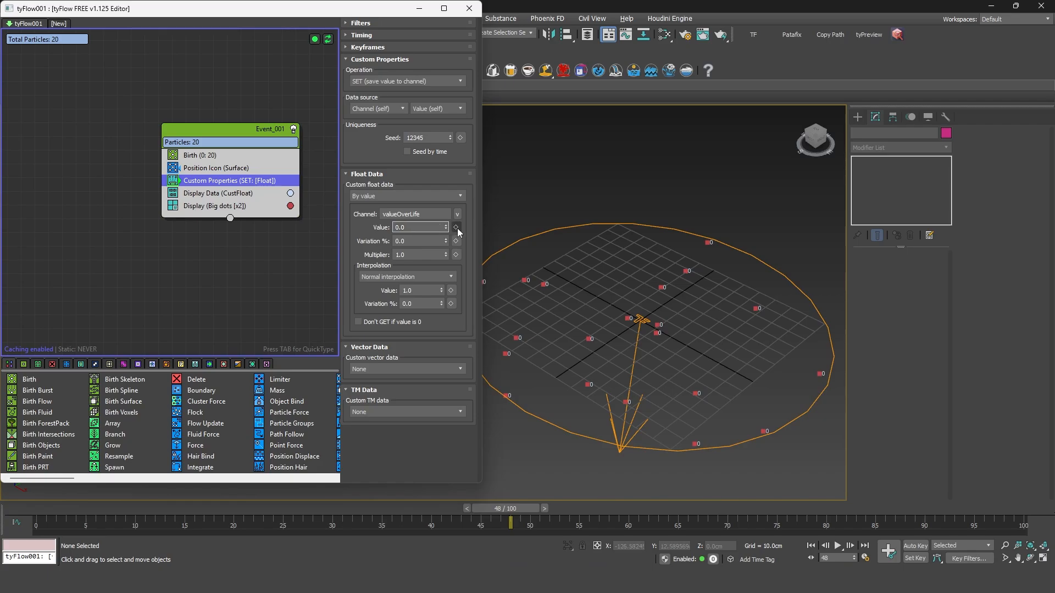
- Expose the Custom Properties float value as an input and connect a new Value operator to it
click(455, 227)
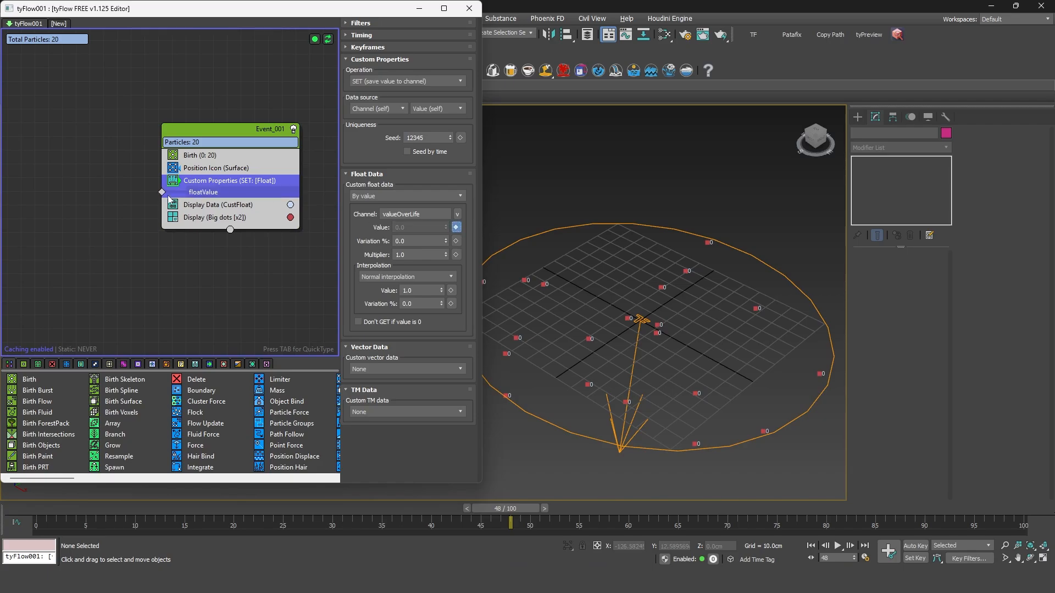
middle_drag(113, 183, 153, 227)
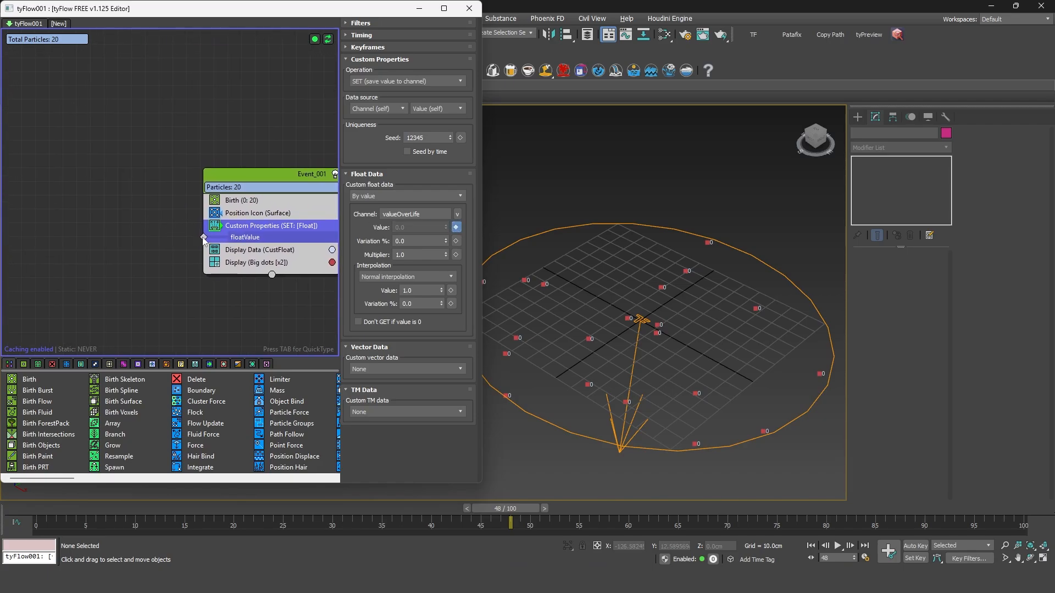
drag(204, 237, 94, 217)
click(126, 185)
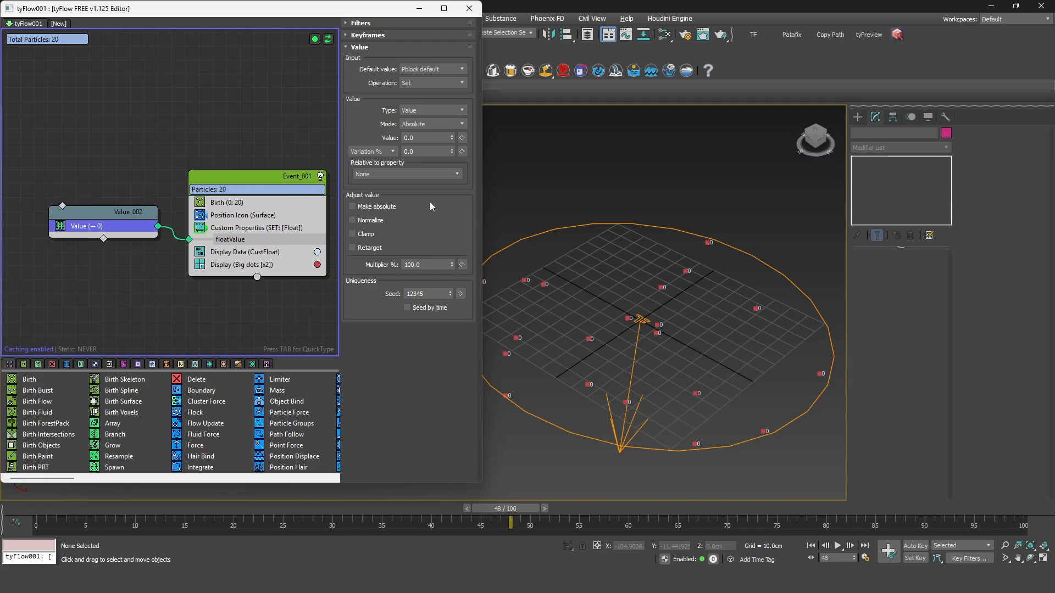
- Set the Value operator's type to Property with Age (event), and scrub the timeline from the start to frame 35
click(431, 111)
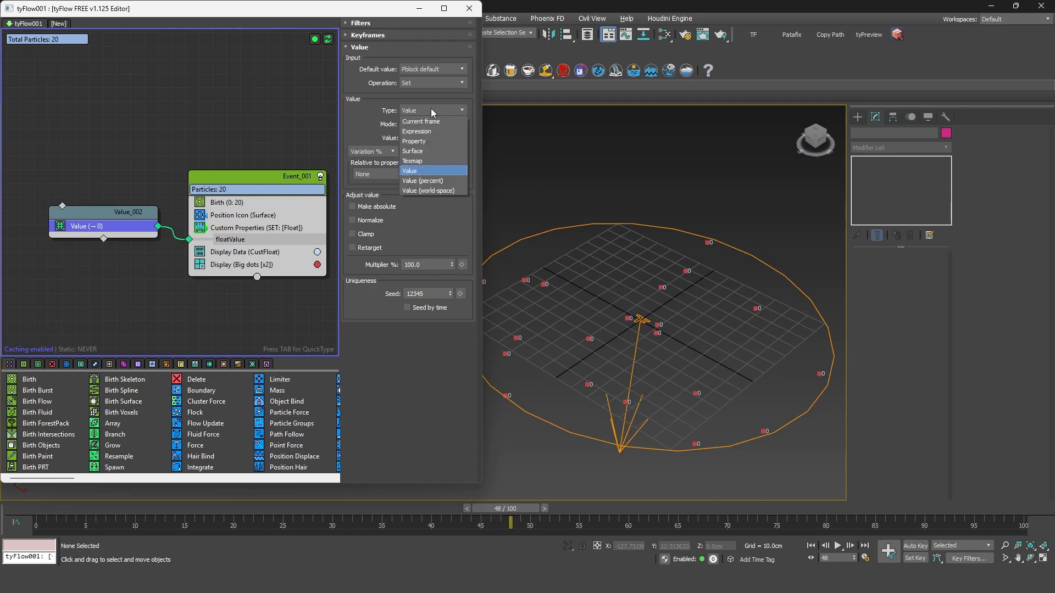
click(428, 142)
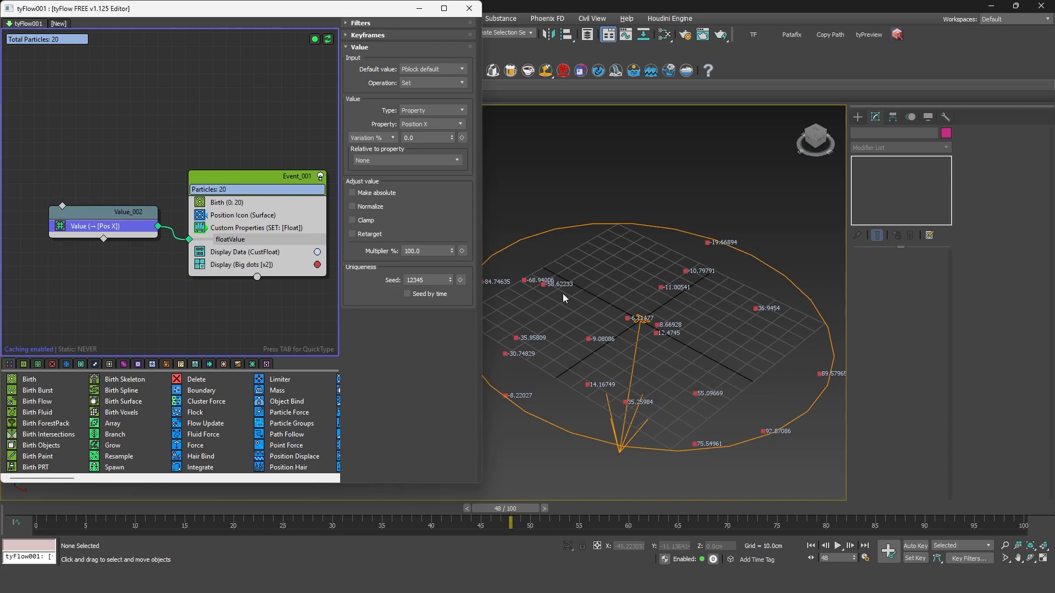
click(429, 126)
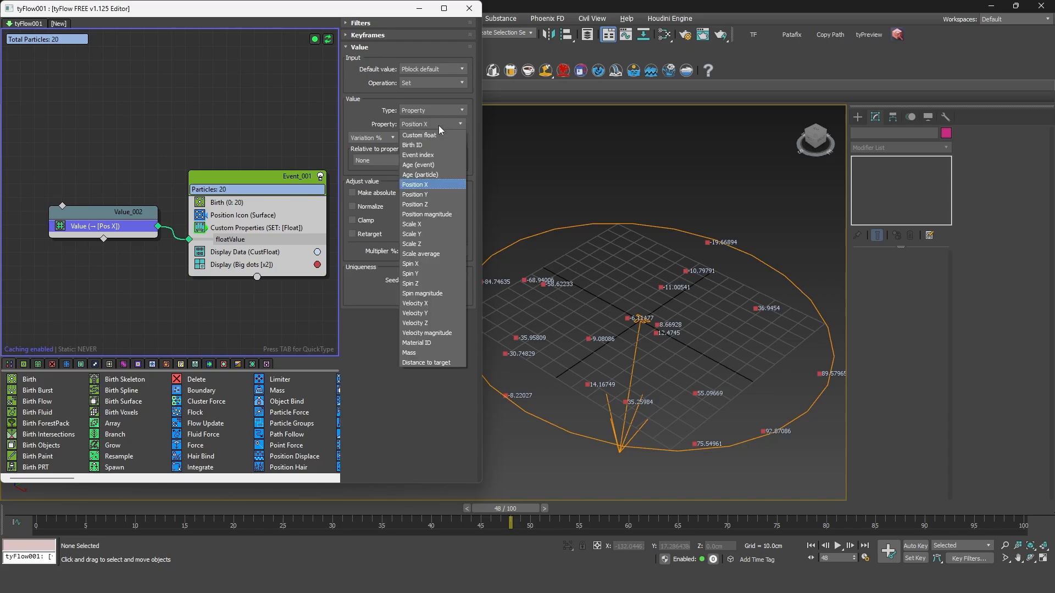
click(428, 165)
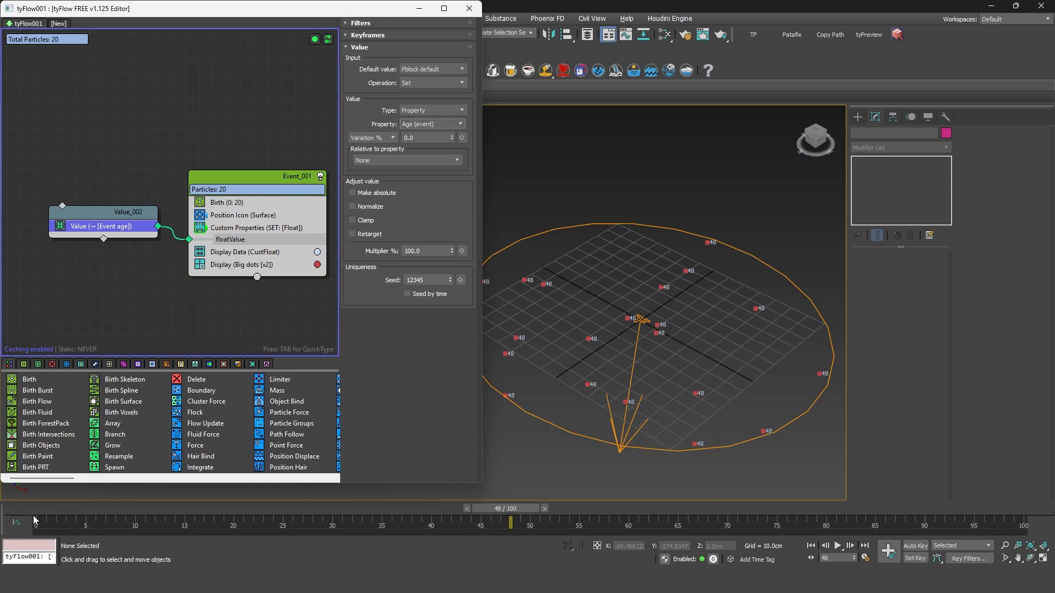
drag(39, 519, 364, 482)
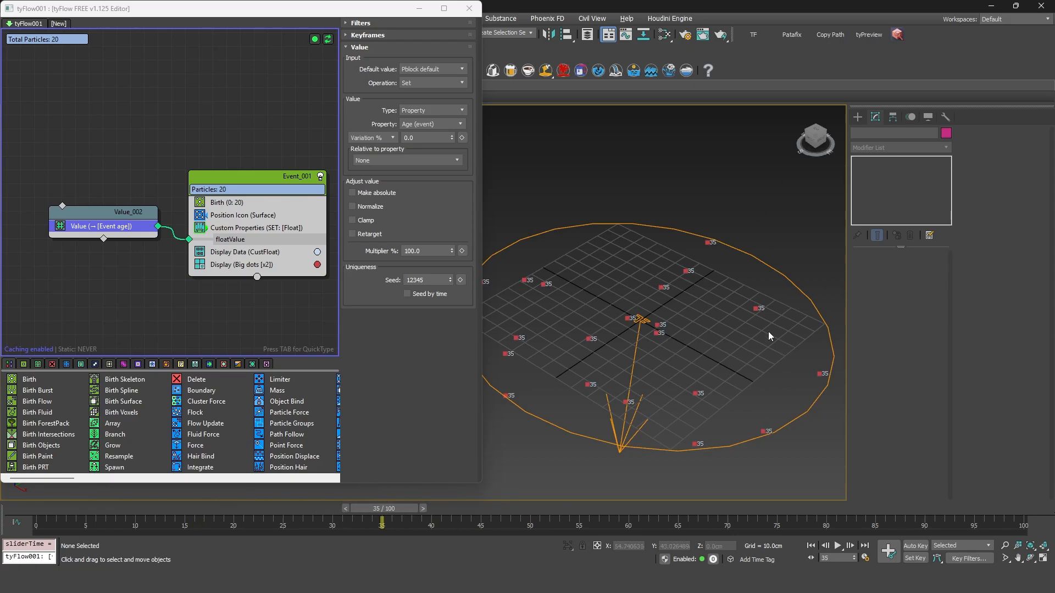
drag(43, 511, 398, 478)
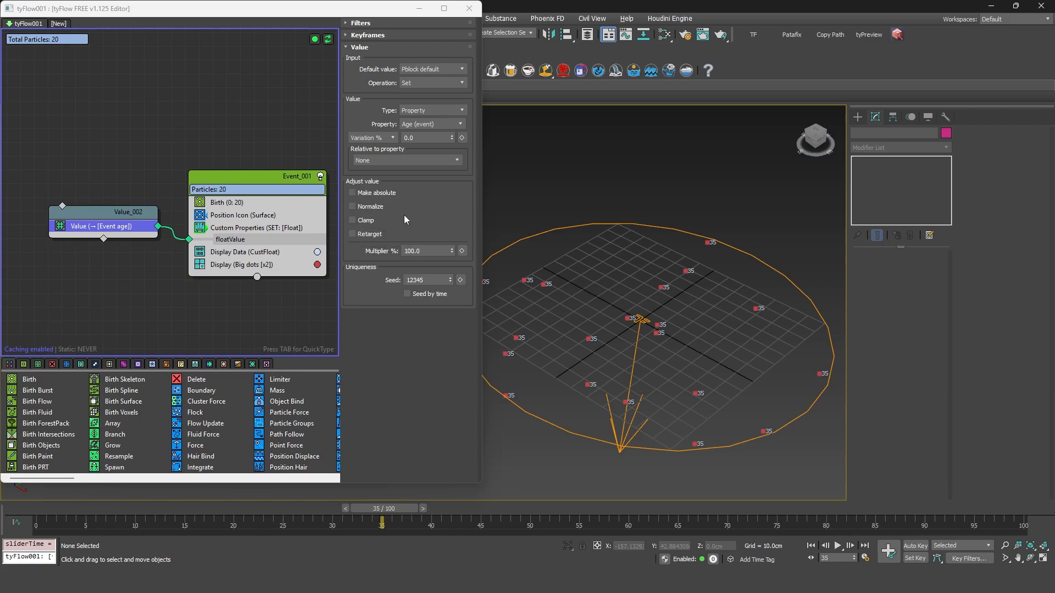
- Enable Normalize on the Value operator and check the particle values at frames 0 and 100
click(373, 209)
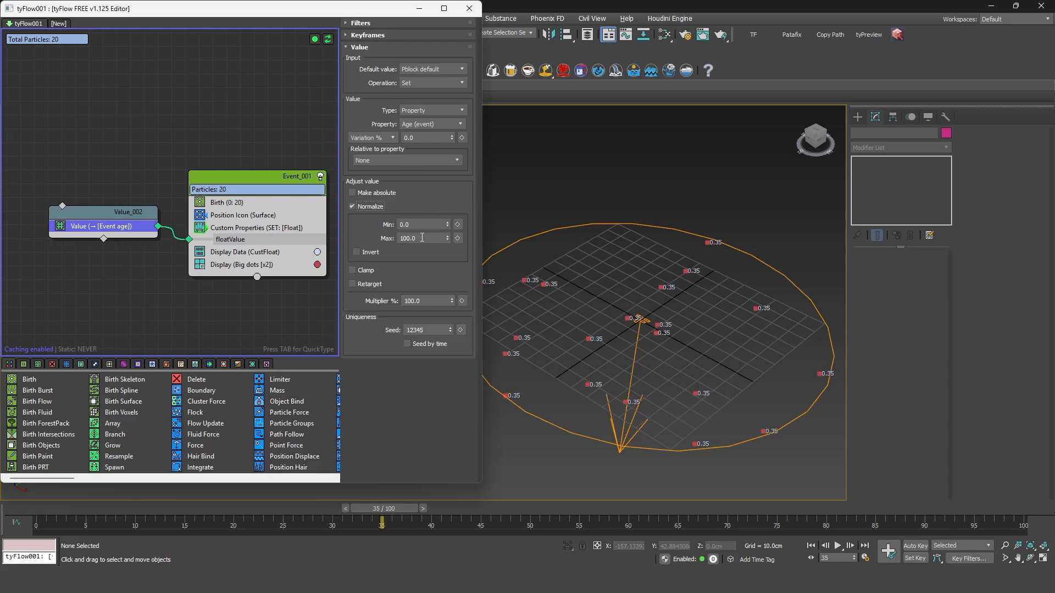
click(423, 225)
key(Tab)
click(431, 225)
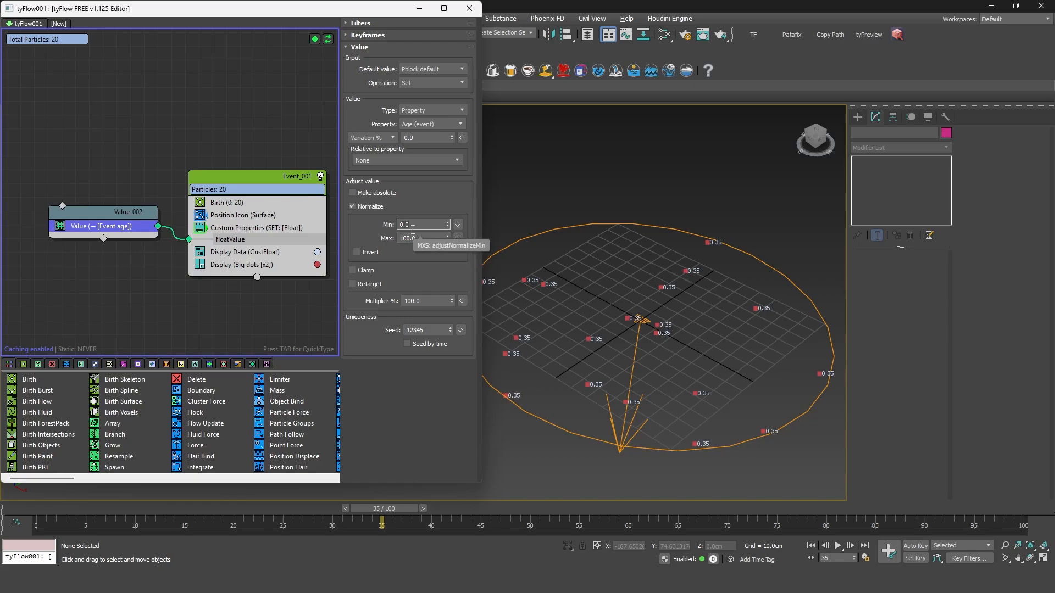
drag(382, 508, 30, 509)
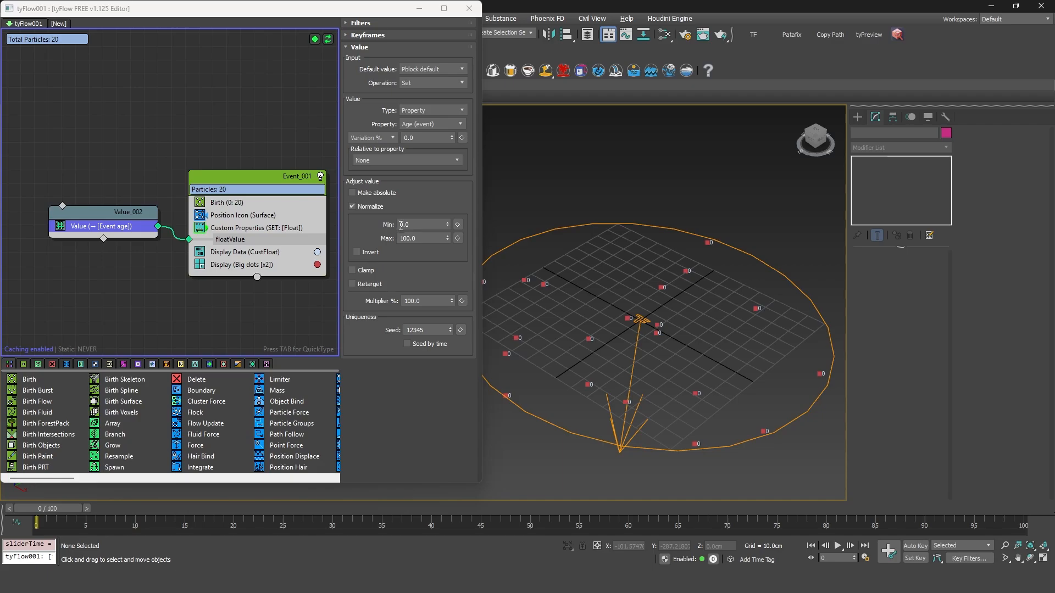
click(420, 224)
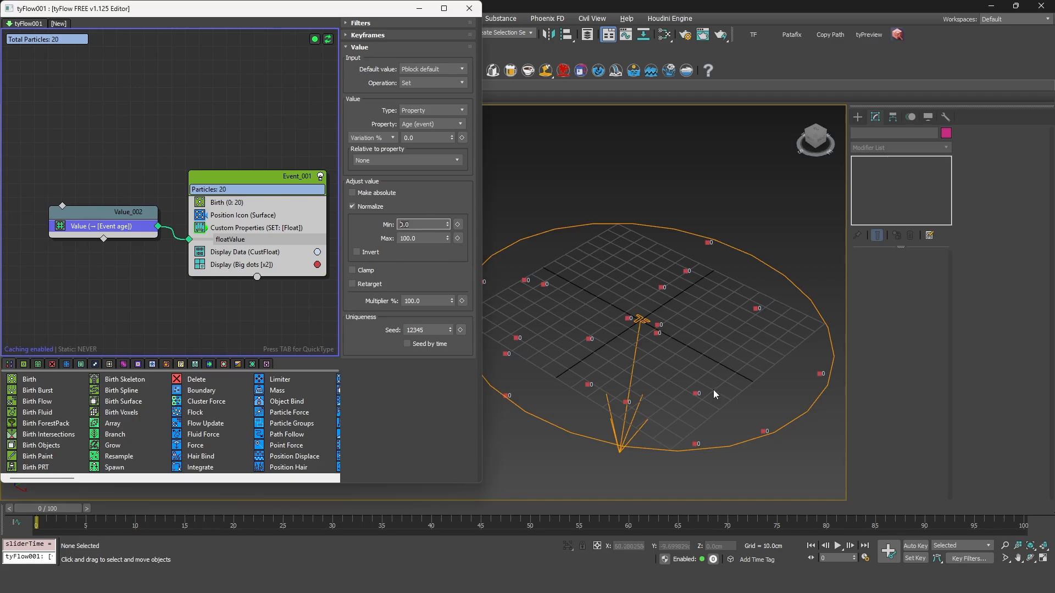
click(1000, 508)
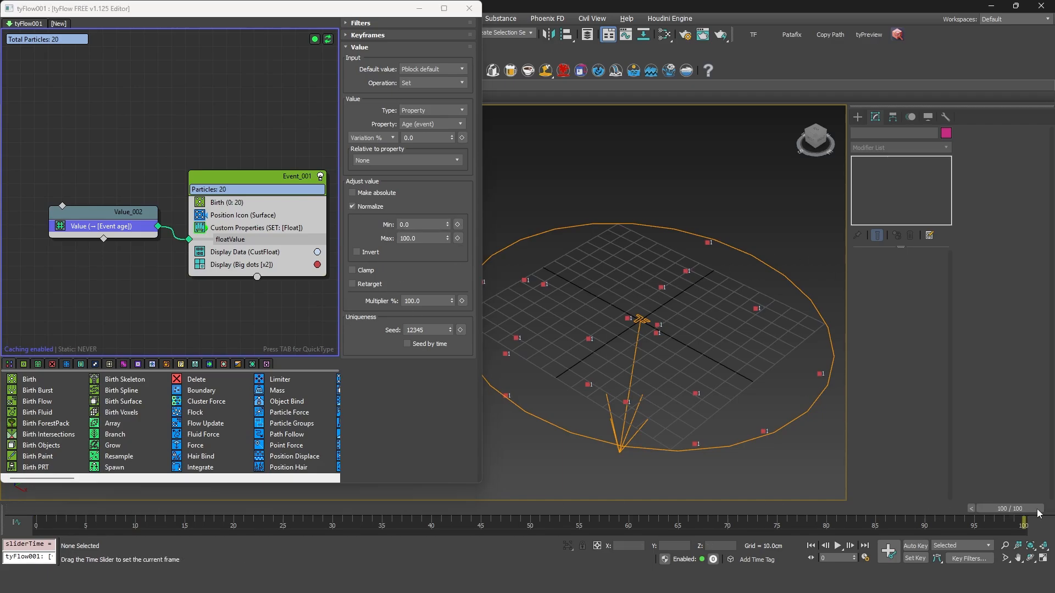
- Set the Normalize maximum to 80 and return the timeline to frame 0
click(401, 240)
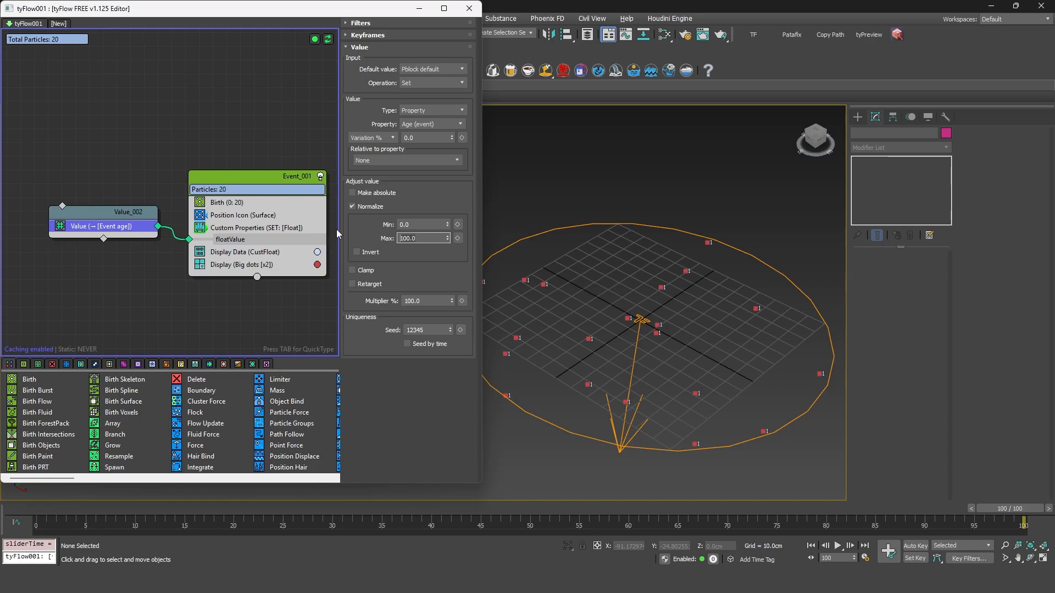
text(80)
key(Return)
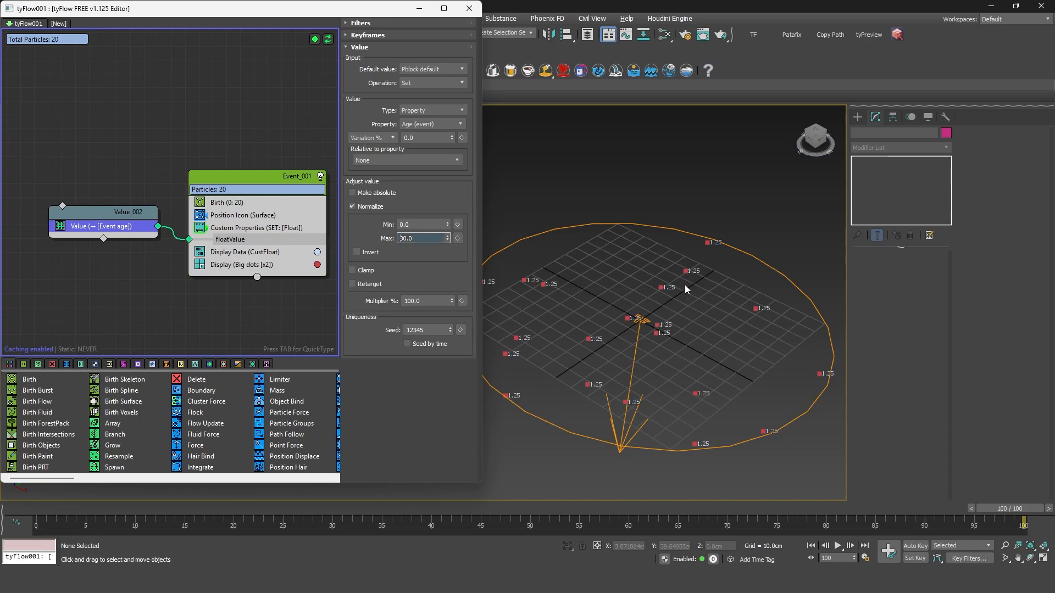
drag(1005, 508, 26, 511)
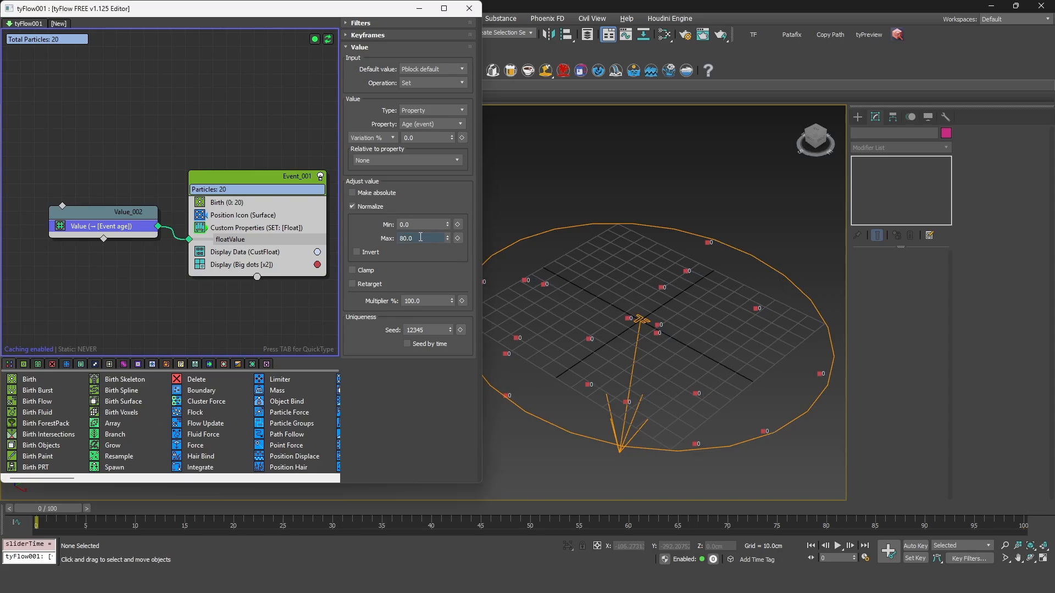
- Scrub the timeline to frame 22 and further to check the normalized particle values, and return to frame 0
click(400, 237)
drag(140, 507, 254, 506)
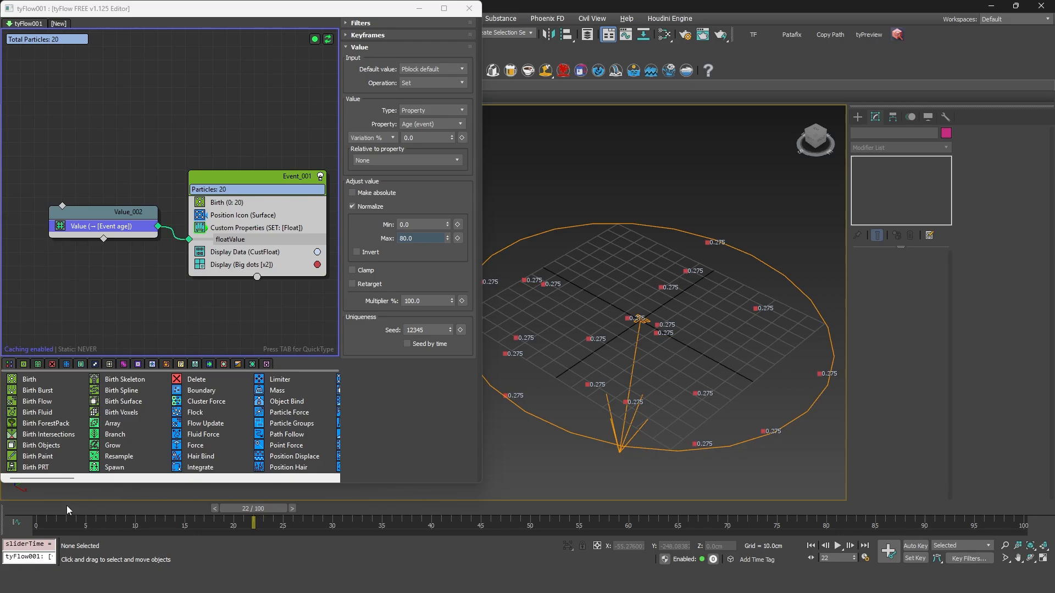
drag(67, 505, 356, 497)
key(Home)
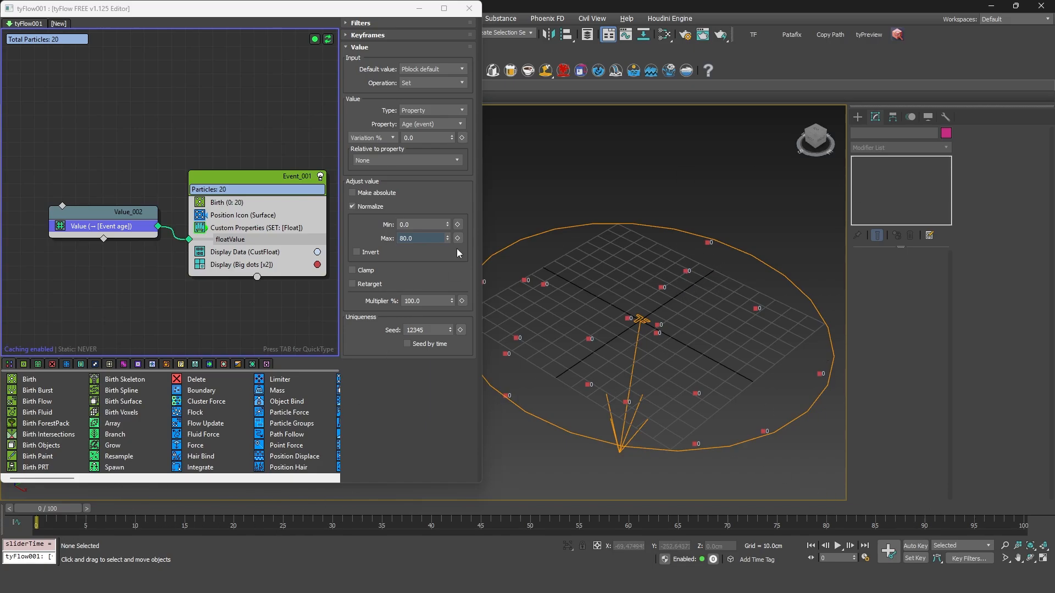
- Enable Invert under Normalize on the Value operator and scrub the timeline to frames 97, 100 and 72 to check the particle values
click(356, 253)
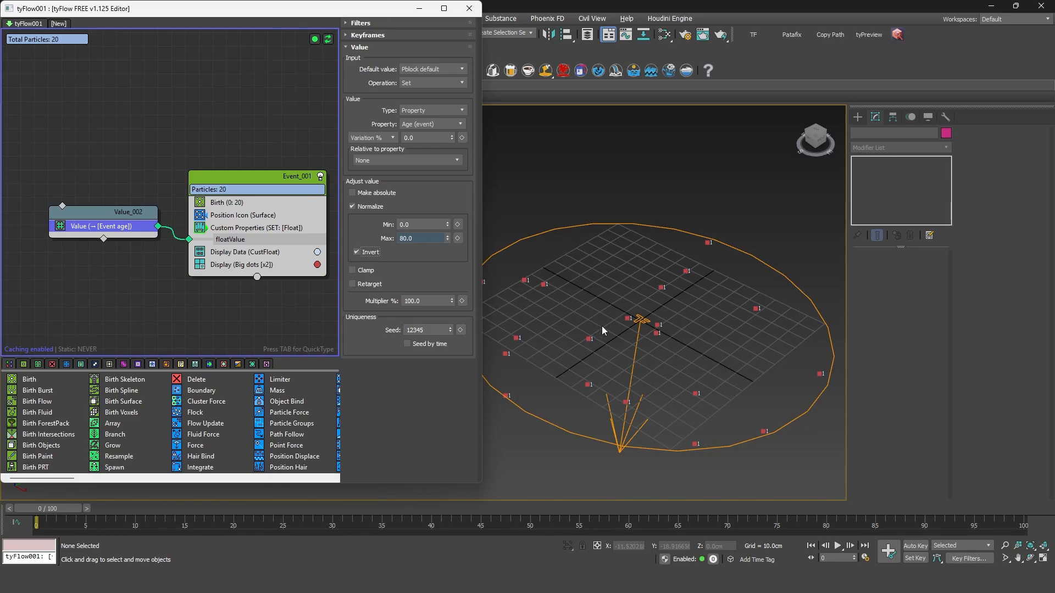
drag(58, 506, 990, 467)
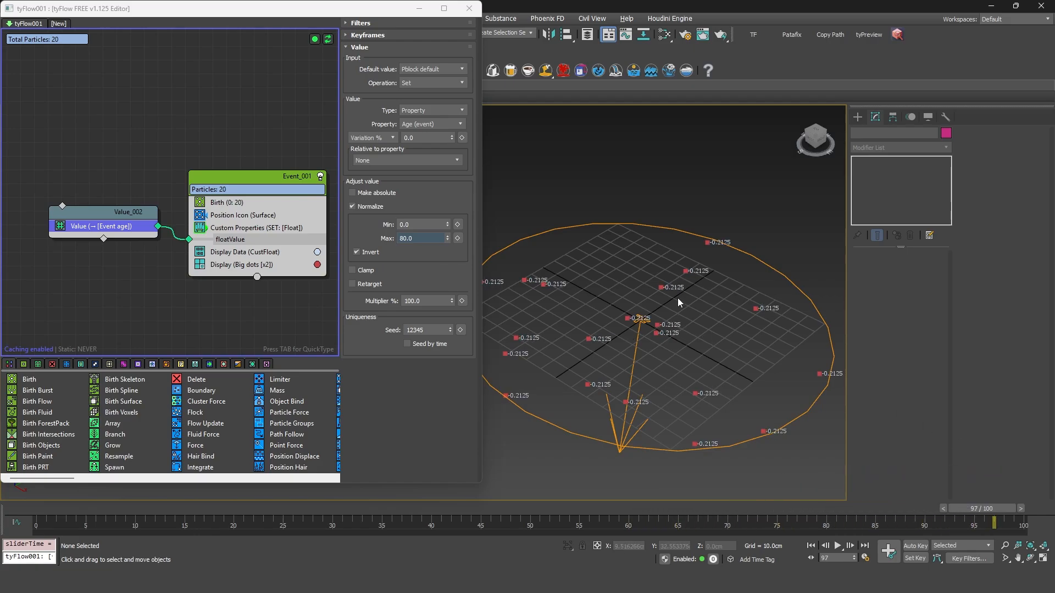
drag(996, 508, 1033, 508)
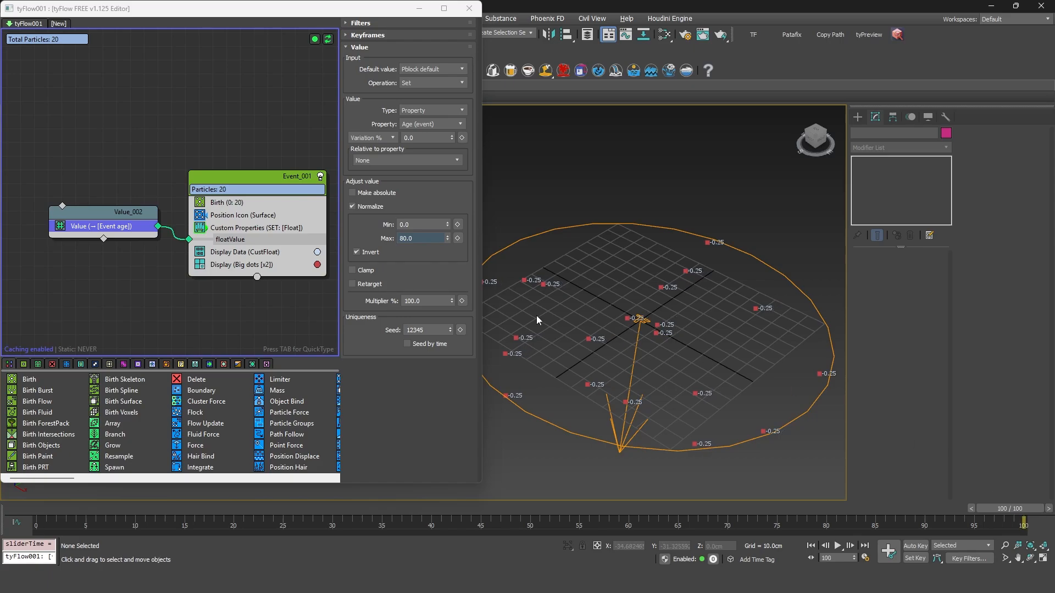
drag(68, 506, 747, 503)
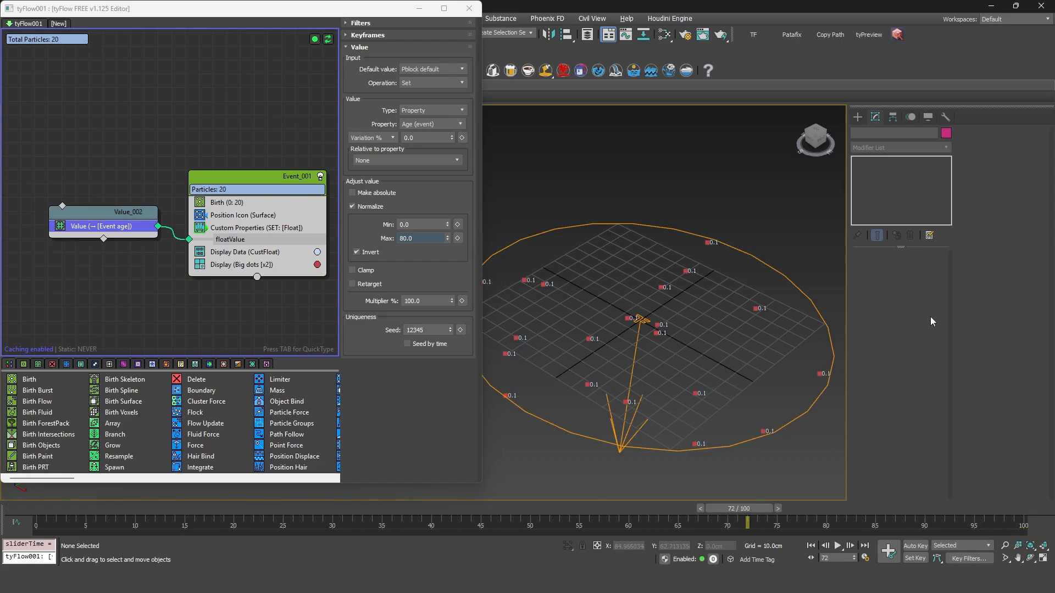
- Enable Clamp on the Value operator with a maximum of 1, and scrub the timeline to frames 66, 61 and 43 to check the values
click(351, 271)
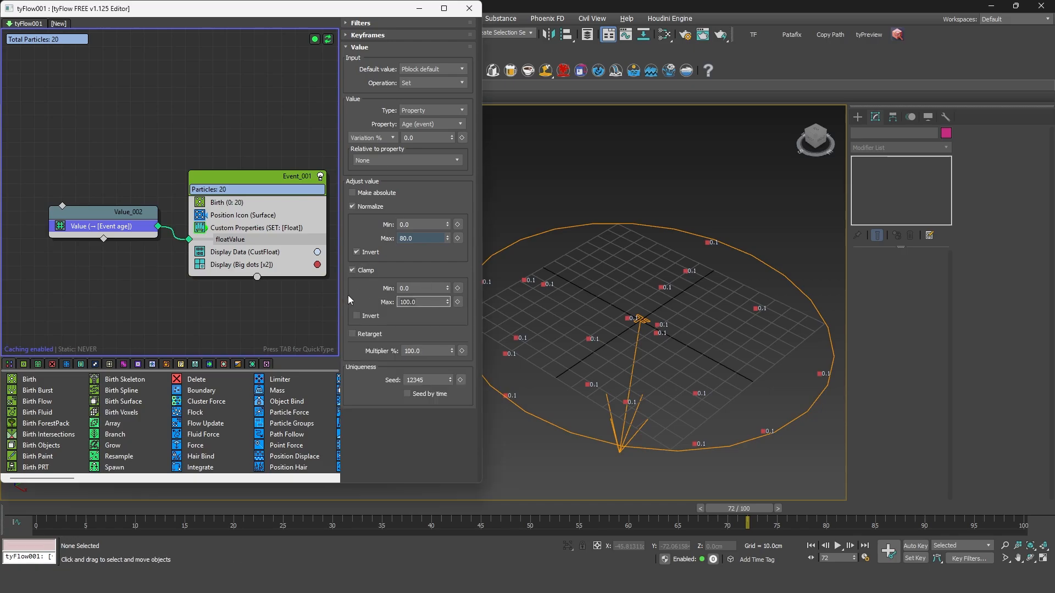
text(1)
key(Return)
drag(38, 508, 683, 506)
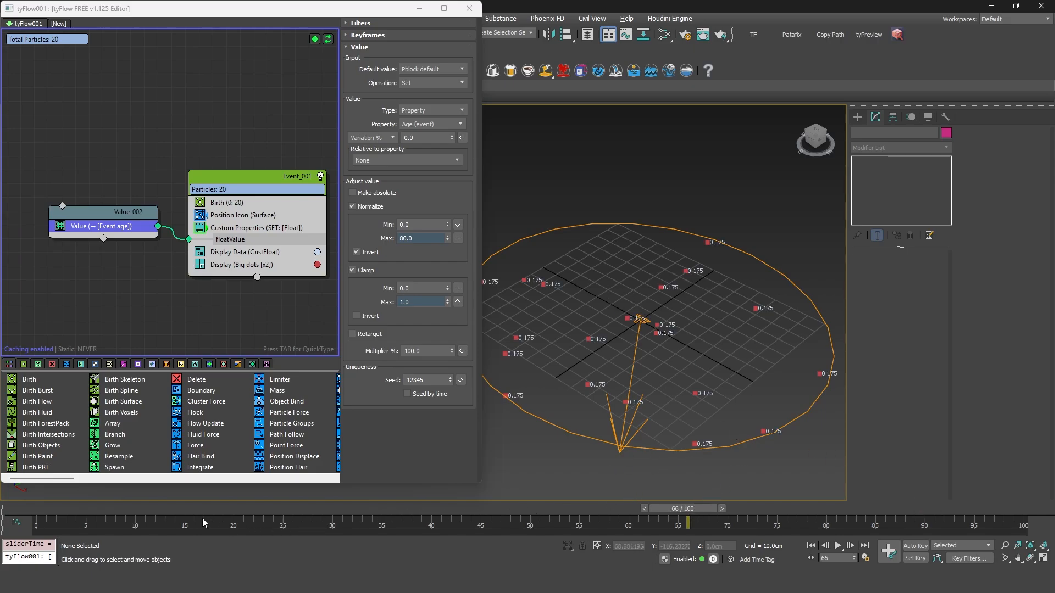
drag(144, 509, 636, 506)
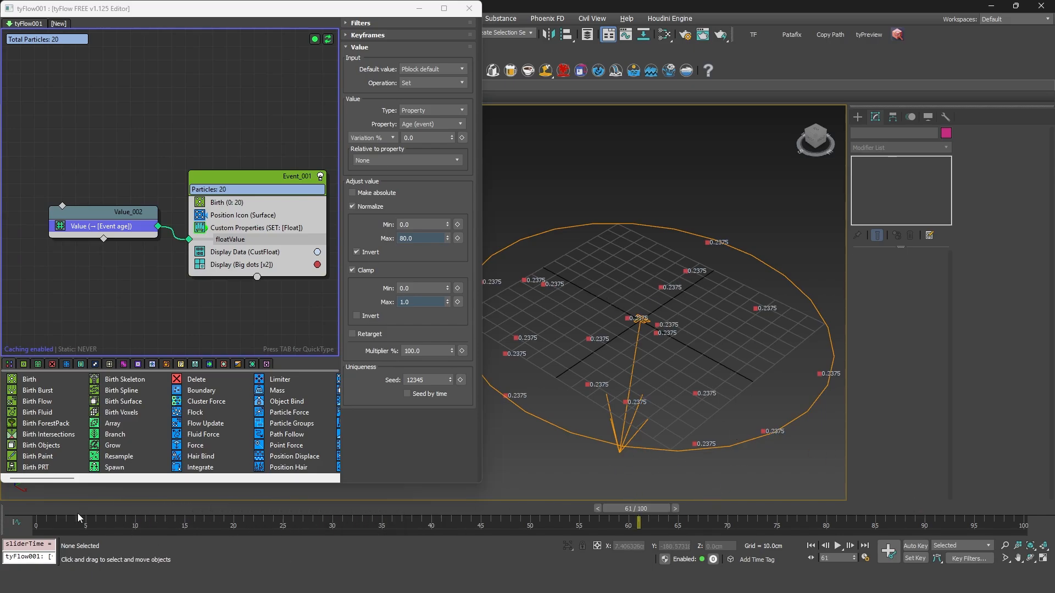
drag(78, 511, 464, 487)
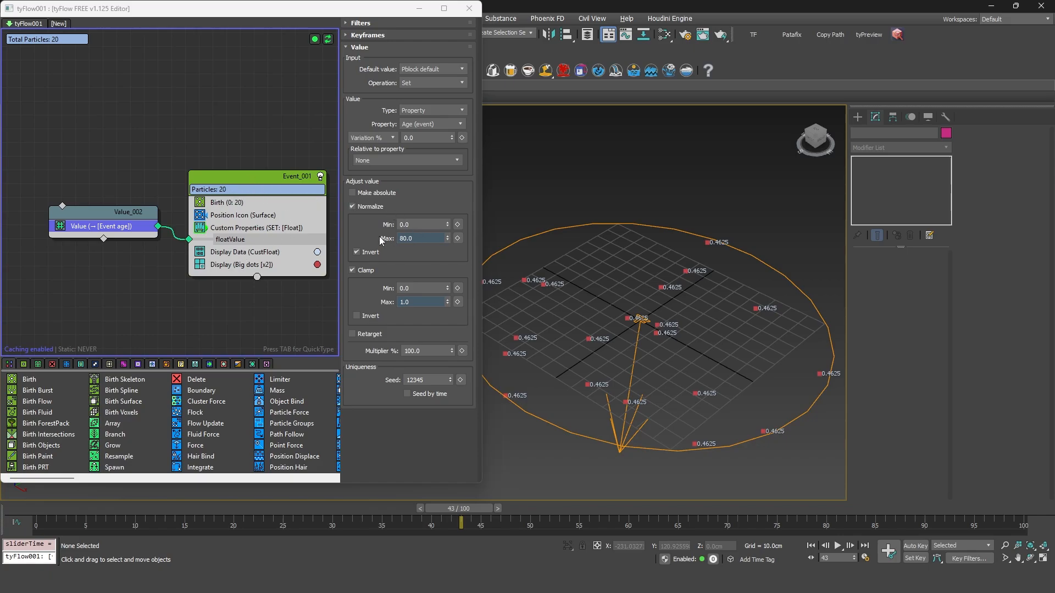
- Scrub the timeline to frame 46 and try a 50 percent variation on the event age Value operator
double_click(418, 238)
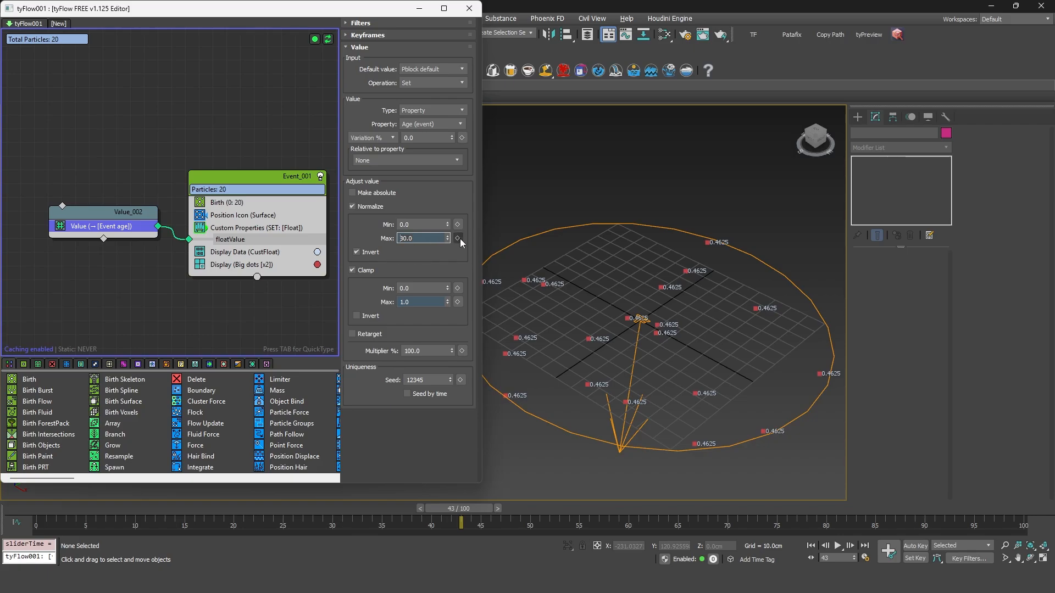
drag(48, 507, 487, 503)
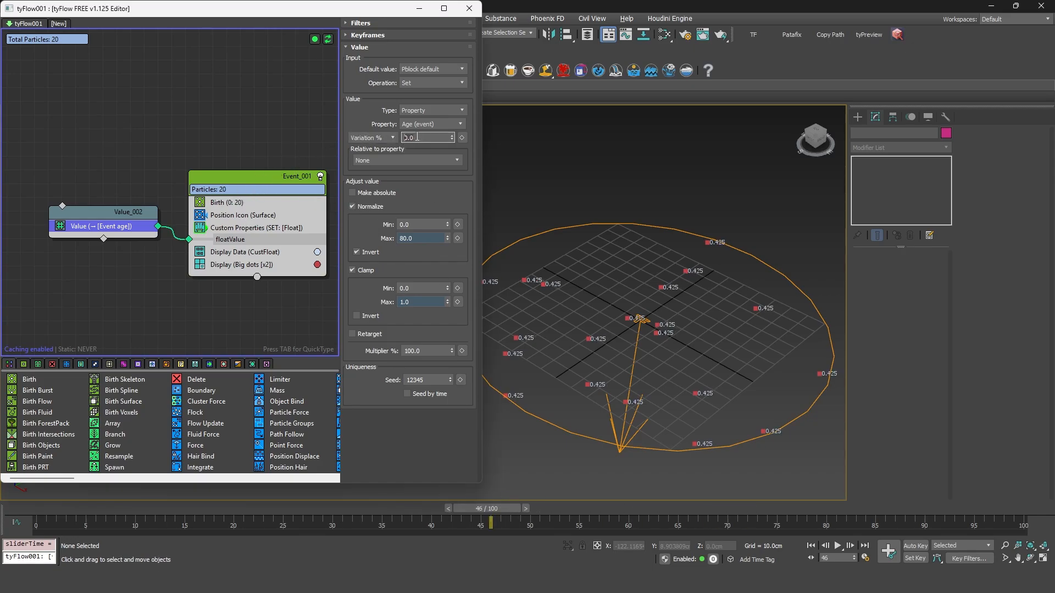
click(369, 139)
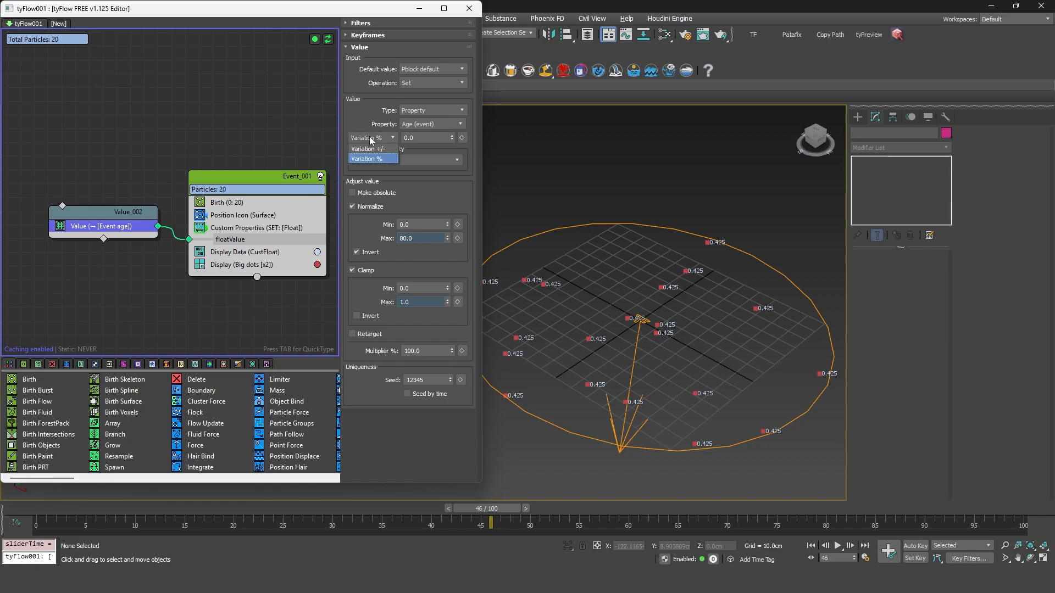
click(370, 139)
click(422, 138)
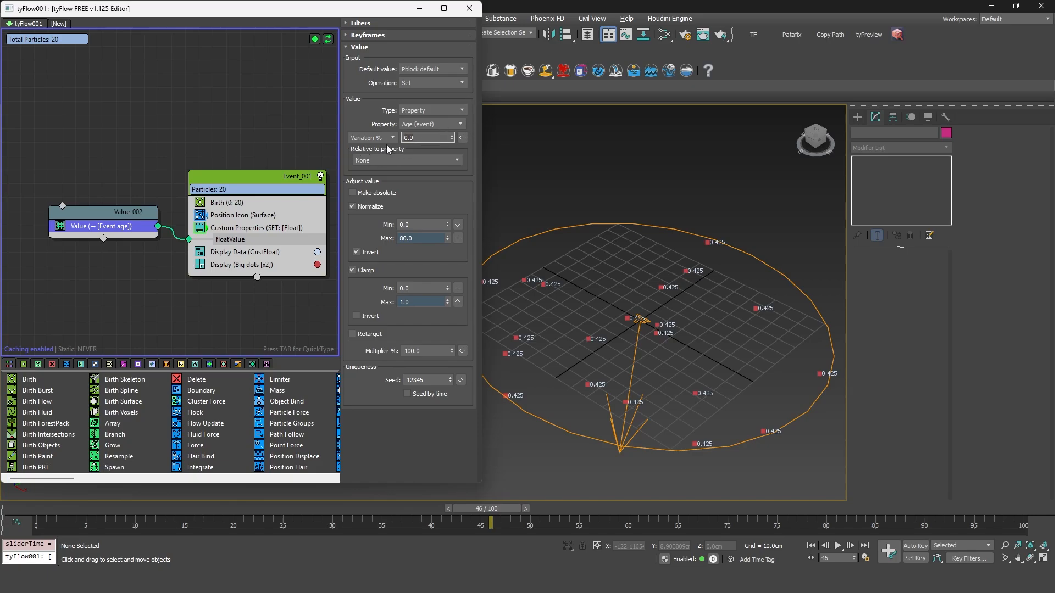
text(50)
key(Return)
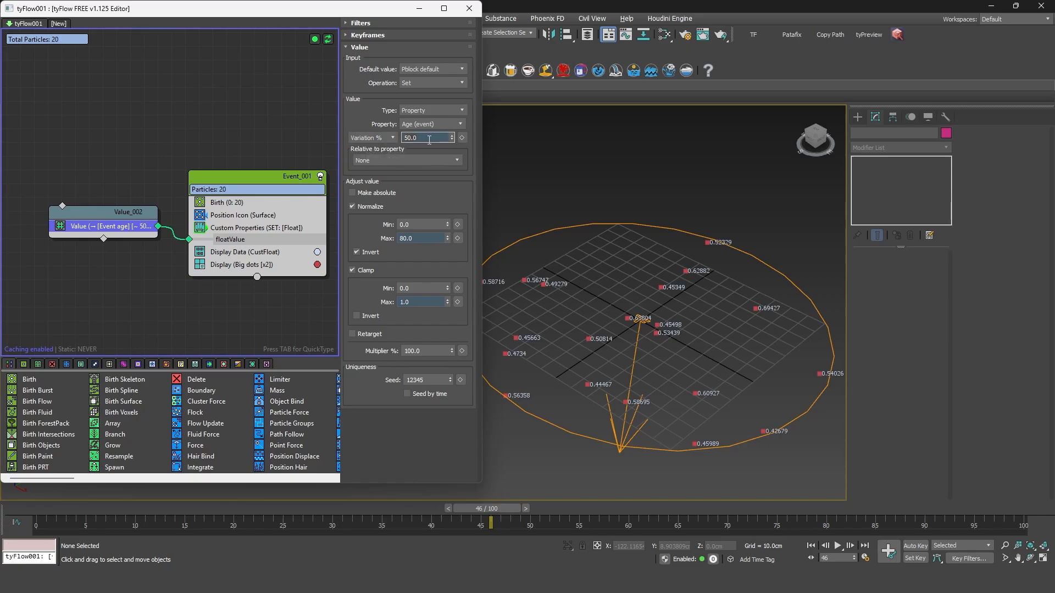
click(370, 137)
click(365, 141)
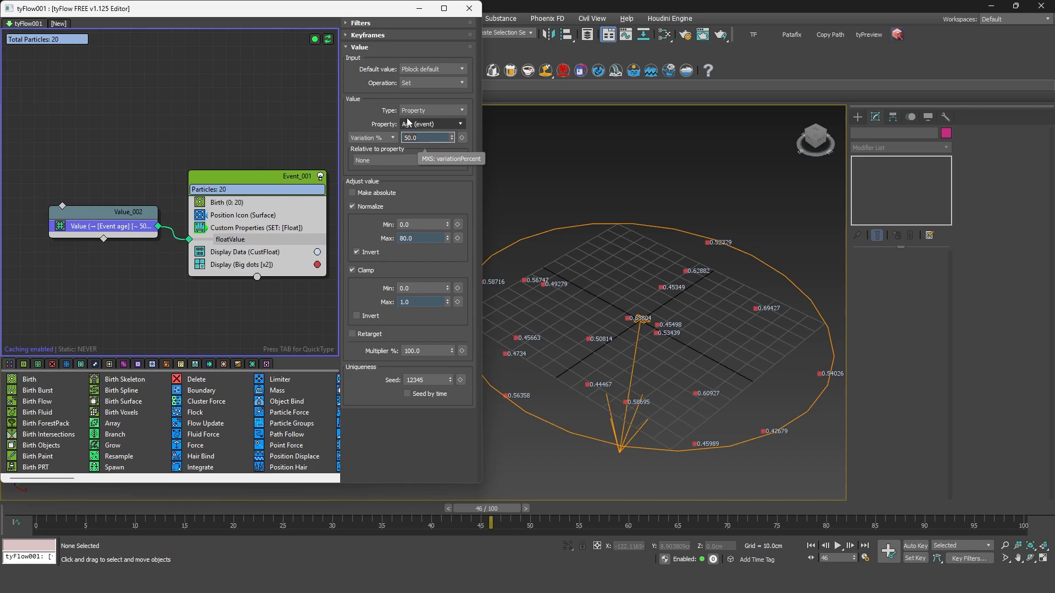
- Switch the event age variation to plus/minus mode and try amounts of 20 and 10
click(369, 137)
click(379, 147)
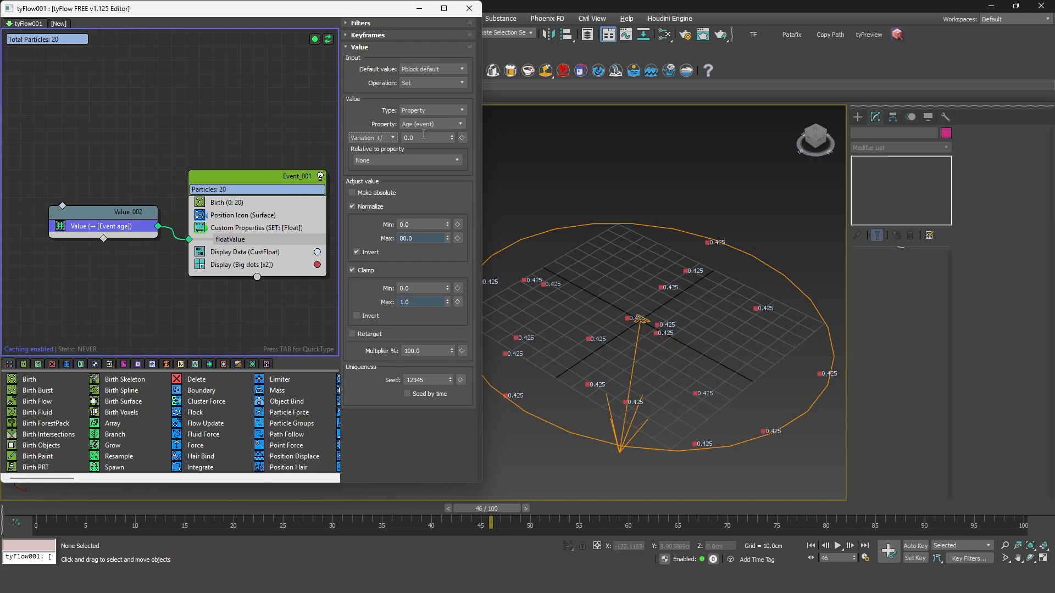
click(405, 138)
text(20)
key(Return)
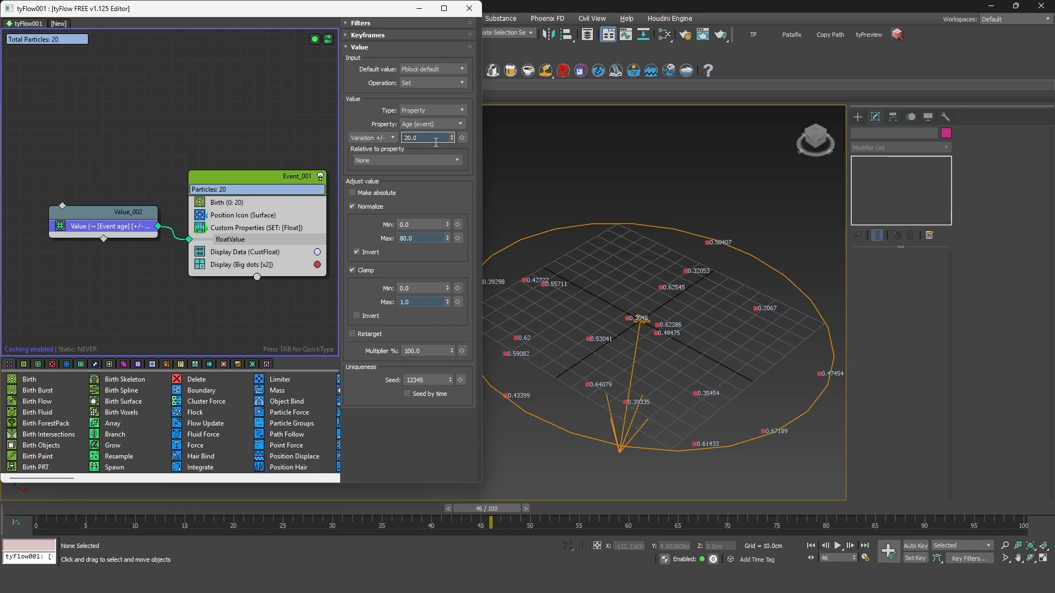
double_click(431, 138)
text(10)
key(Return)
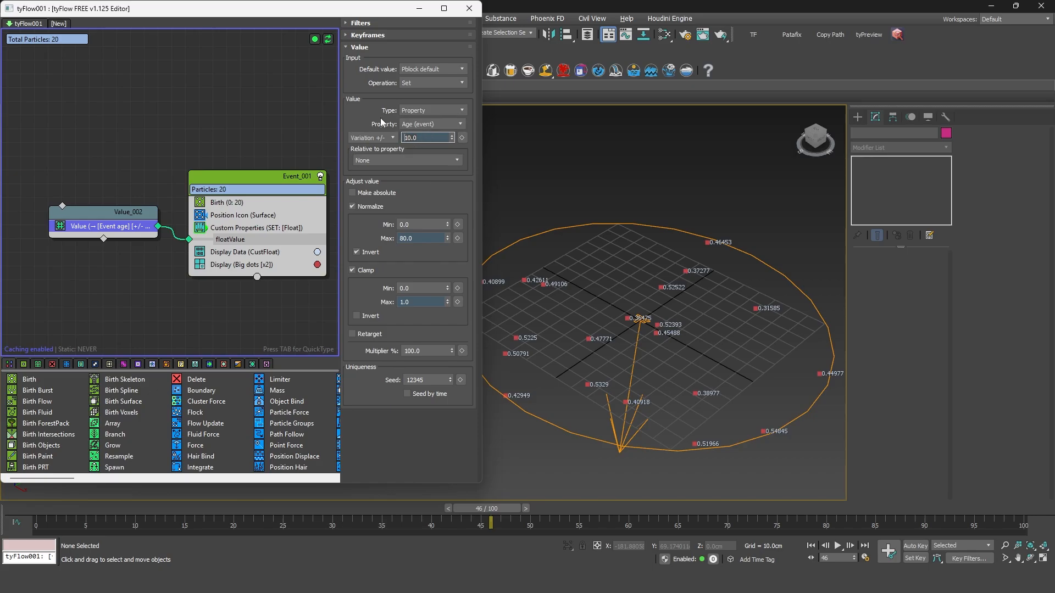
- Reset the event age operator's plus/minus variation to 0
key(Delete)
key(Delete)
key(Delete)
key(Return)
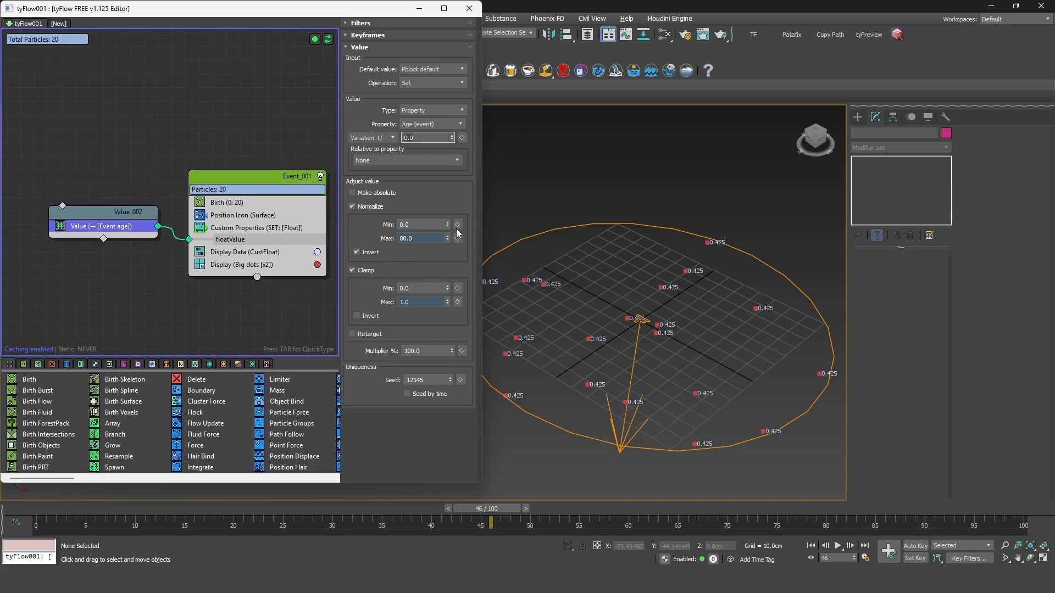
- Expose the event age operator's normalize Max as an input and feed it from a new Value operator
click(400, 224)
click(226, 230)
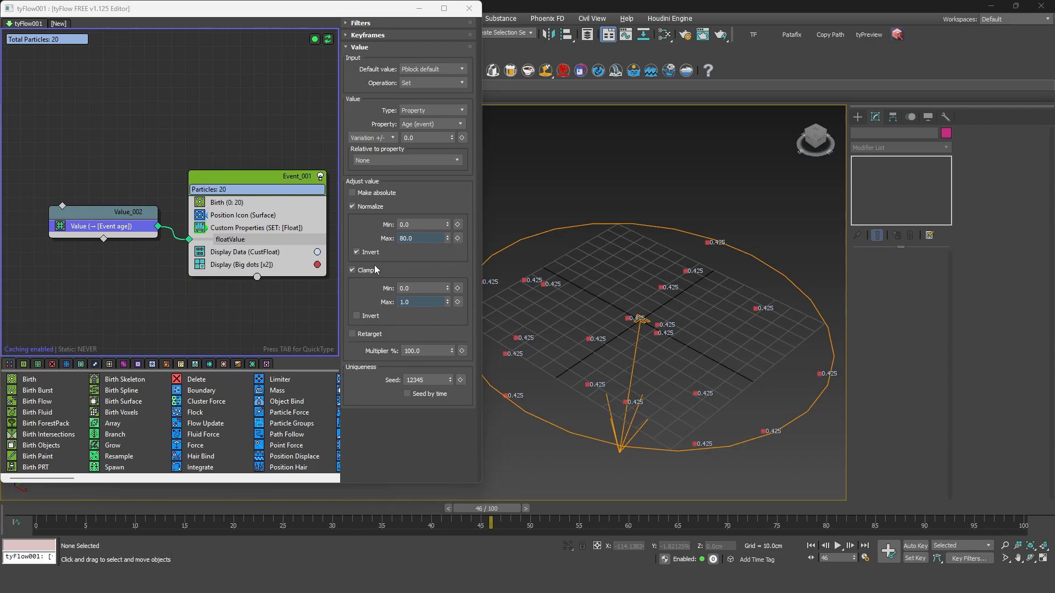
click(426, 238)
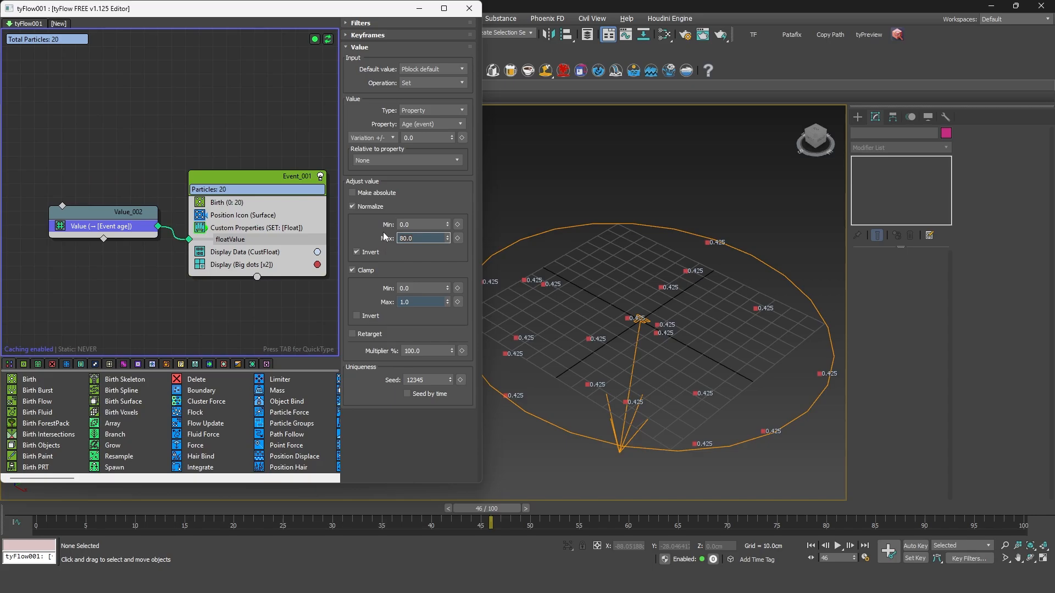
click(458, 238)
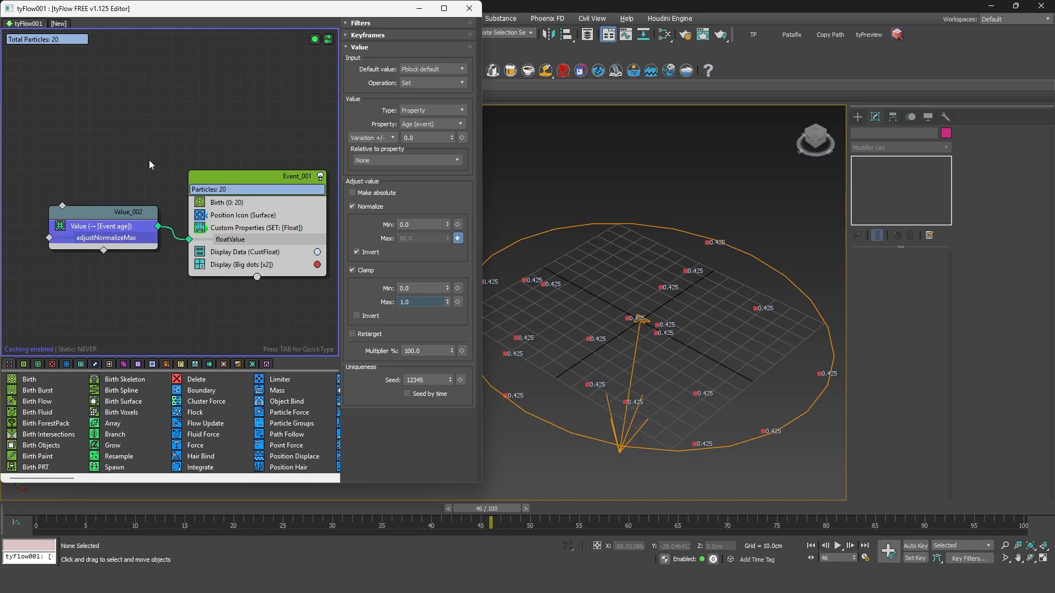
click(47, 216)
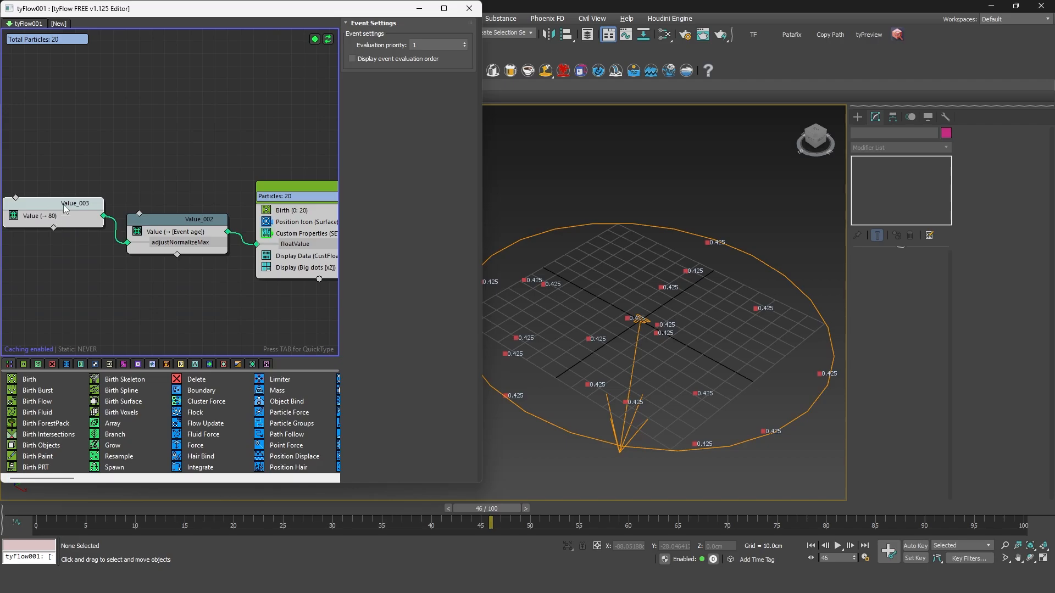
- Give the Value operator feeding the normalize Max a plus/minus variation of 20
click(52, 218)
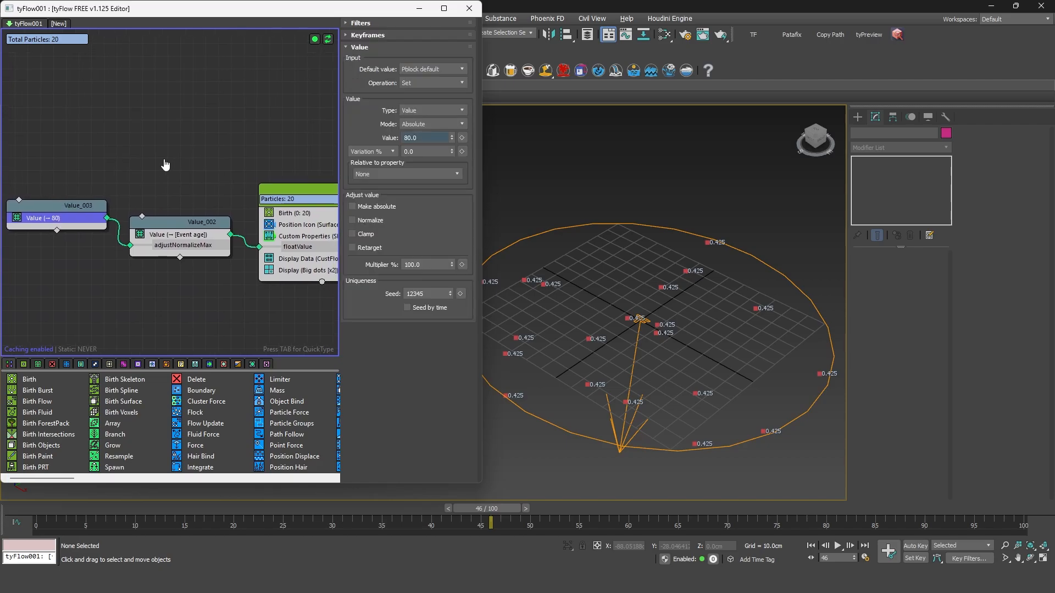
double_click(408, 137)
text(30)
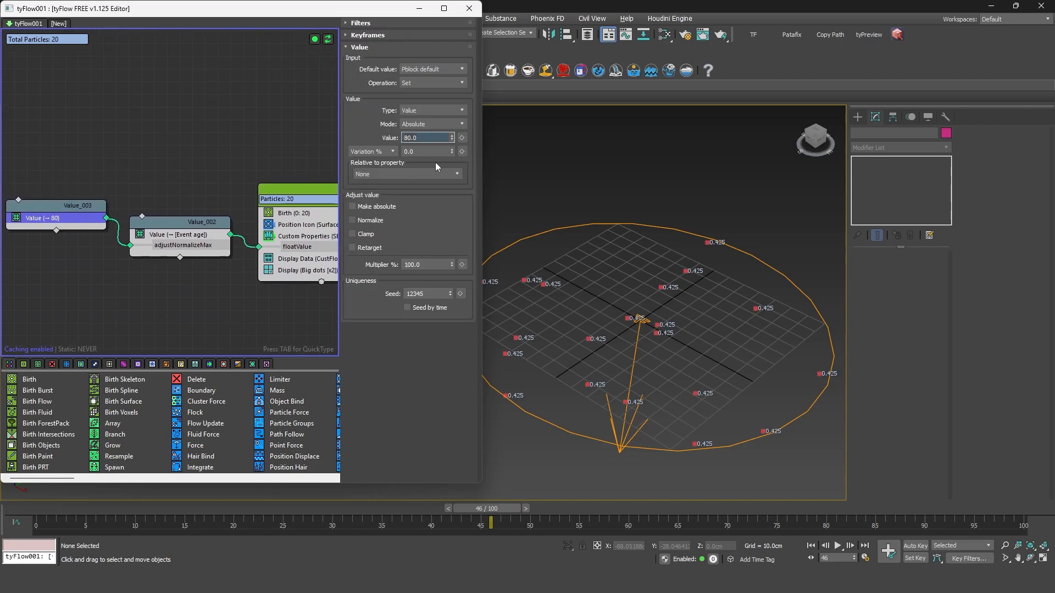
click(180, 245)
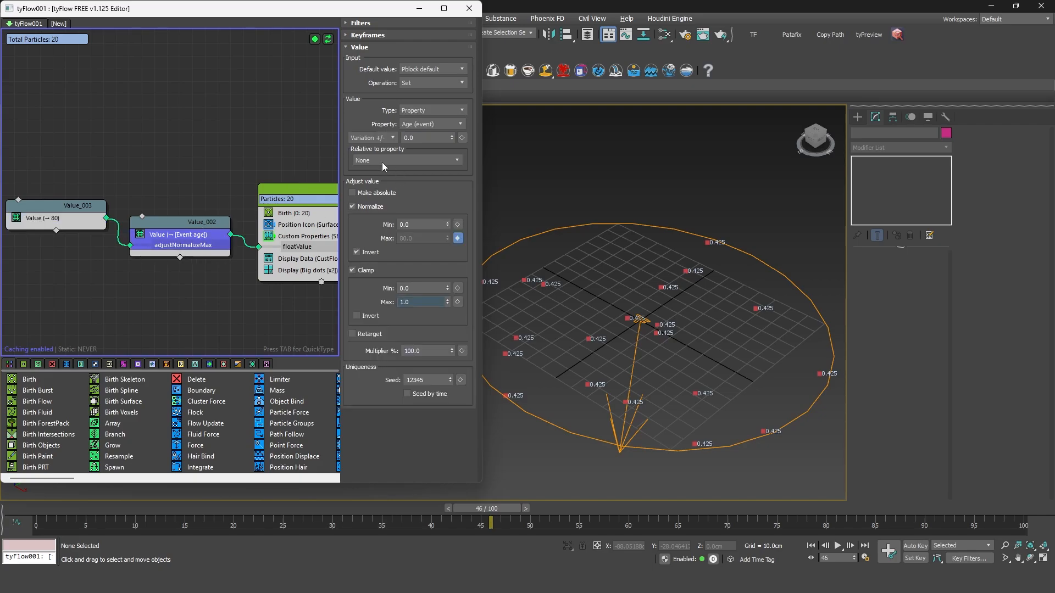
click(82, 218)
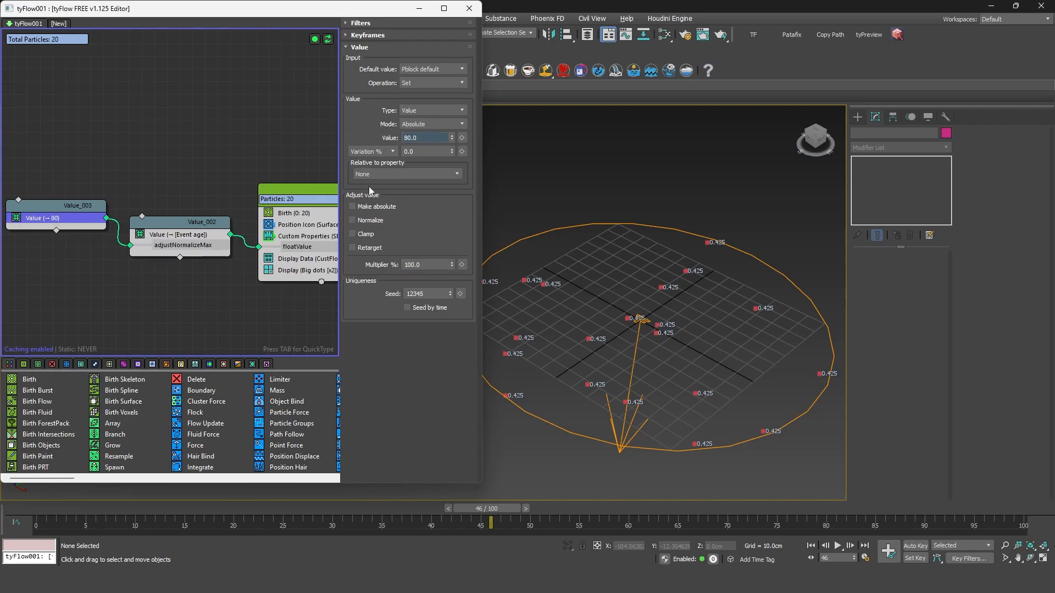
click(370, 151)
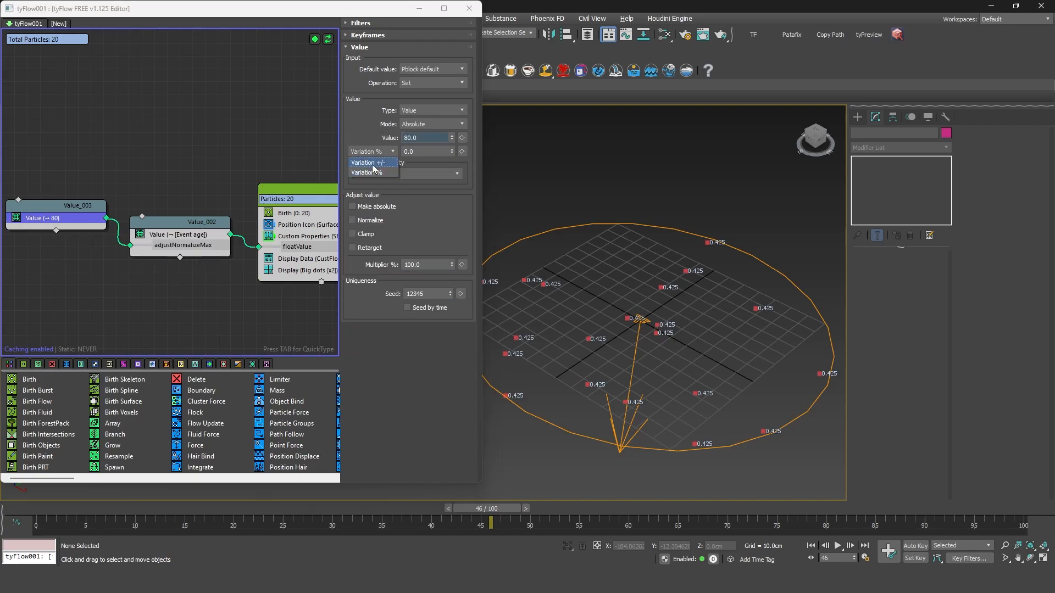
click(371, 163)
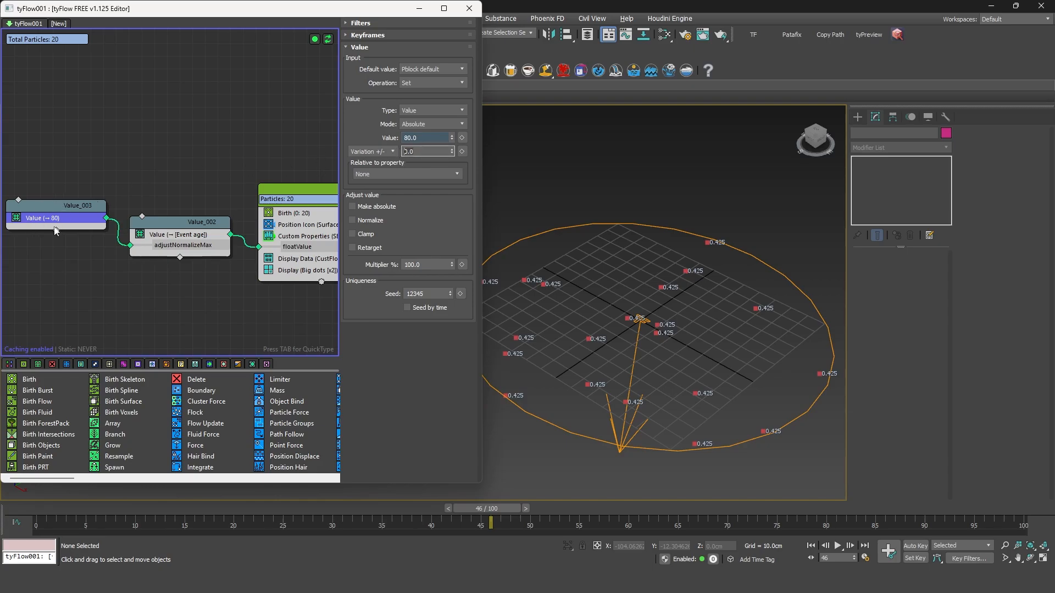
double_click(429, 152)
text(20)
key(Return)
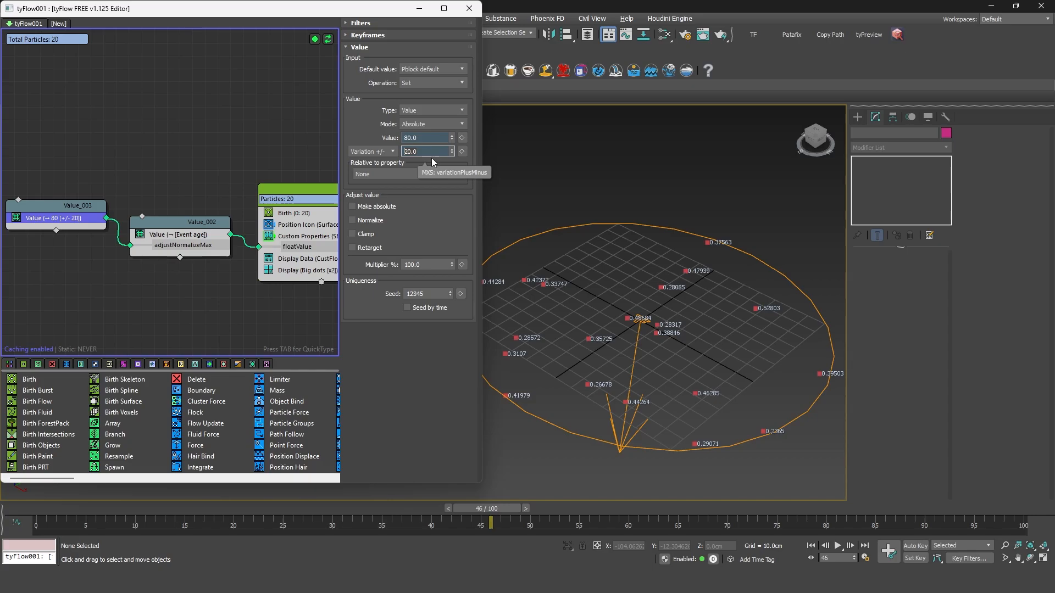
- Scrub the timeline to frame 100 and review the Display Data operator's custom float settings
drag(40, 506, 1023, 465)
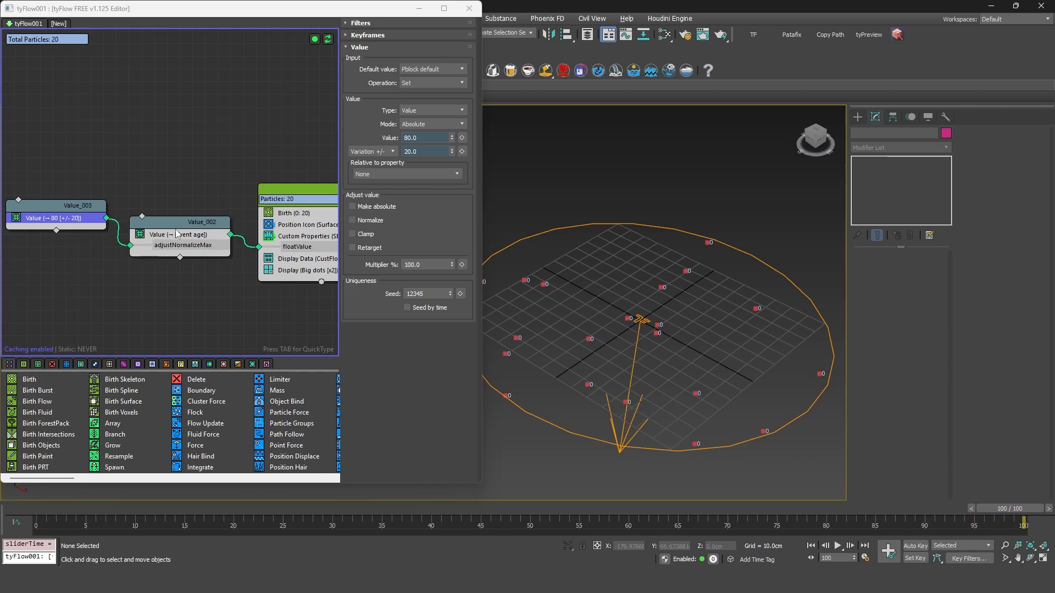
click(177, 234)
click(305, 259)
scroll(417, 357, down, 1)
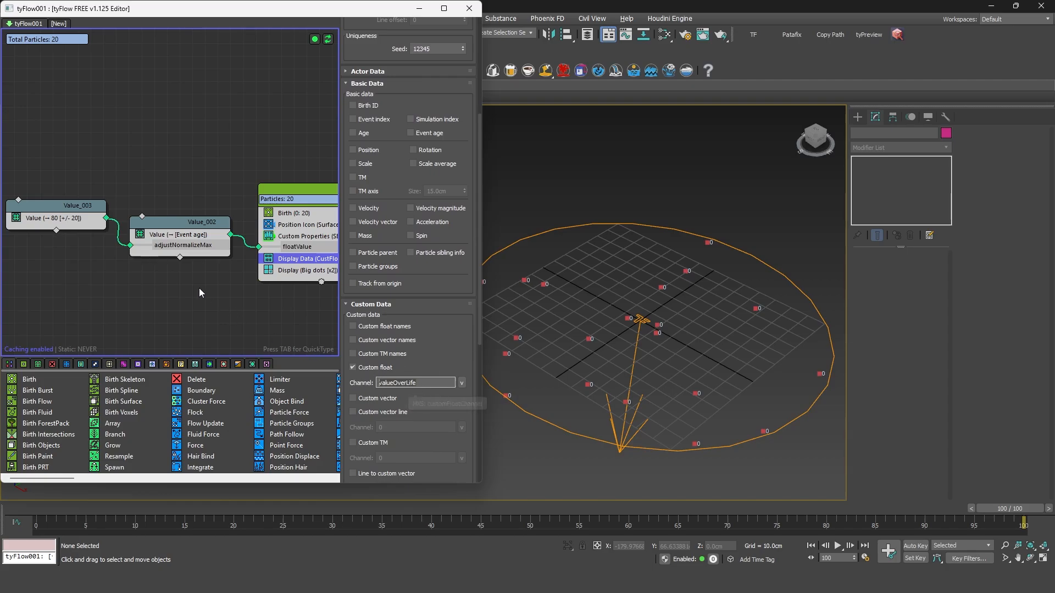
- Add a Scale operator to Event_001, set it to Absolute and expose its X, Y and Z scale values as inputs
middle_drag(194, 295, 172, 288)
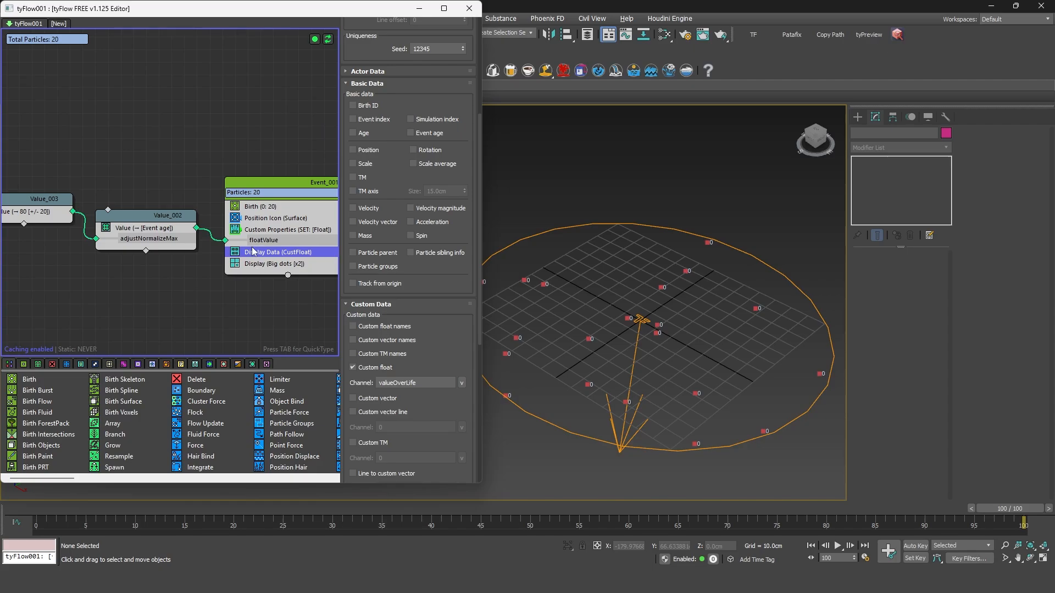
key(Tab)
text(sca)
key(Return)
click(392, 73)
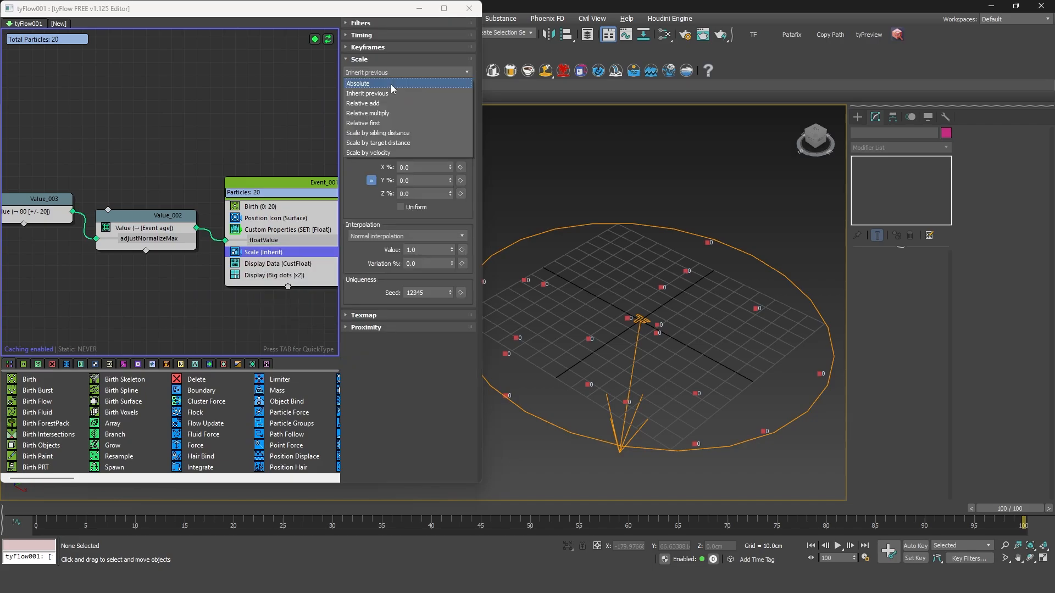
click(369, 85)
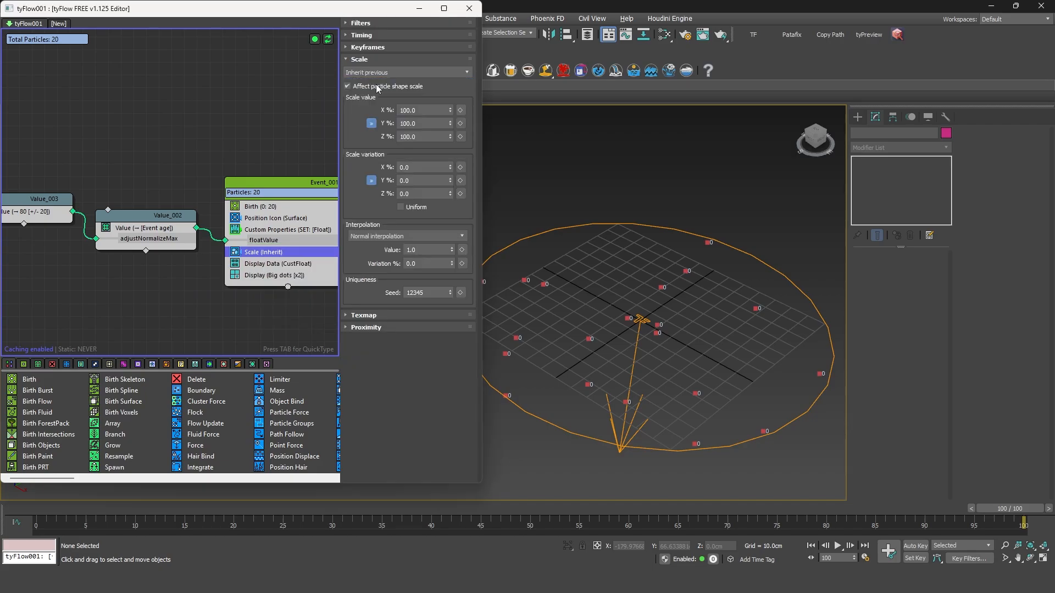
middle_drag(290, 252, 252, 249)
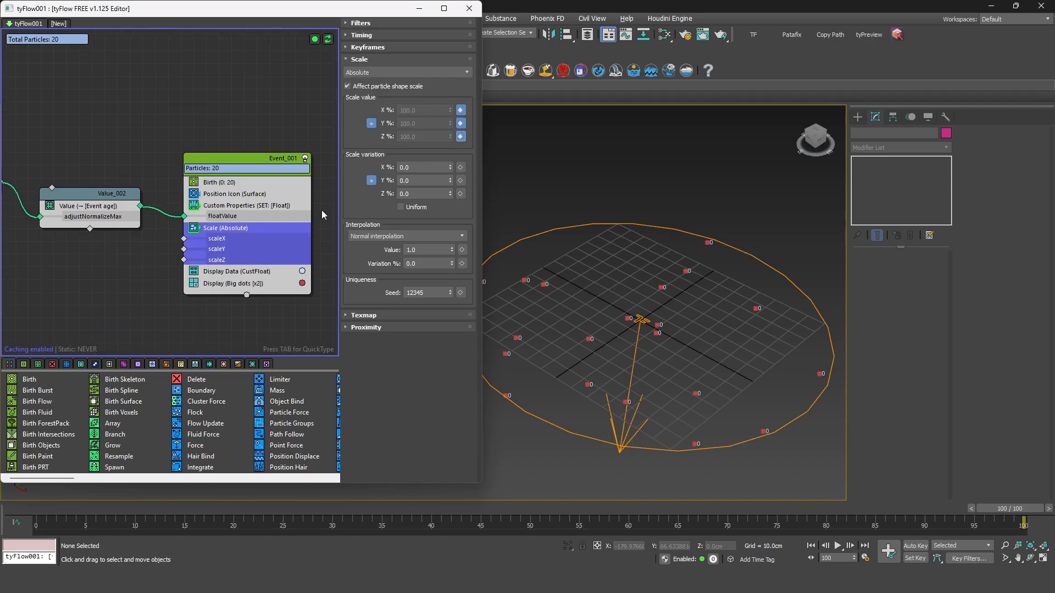
- Change the Display operator's display mode to Sprites
click(234, 284)
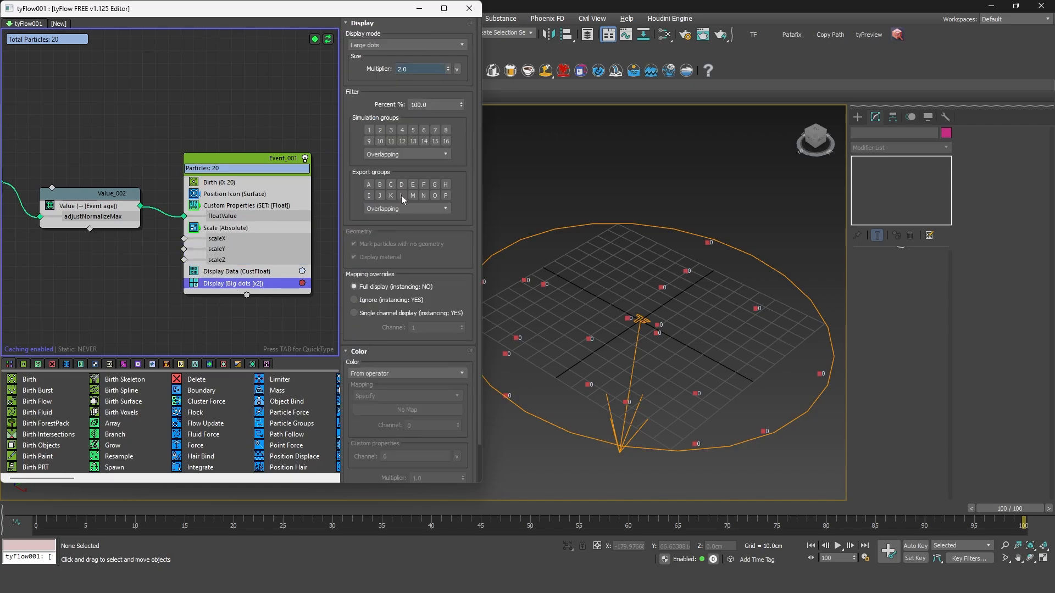
click(400, 45)
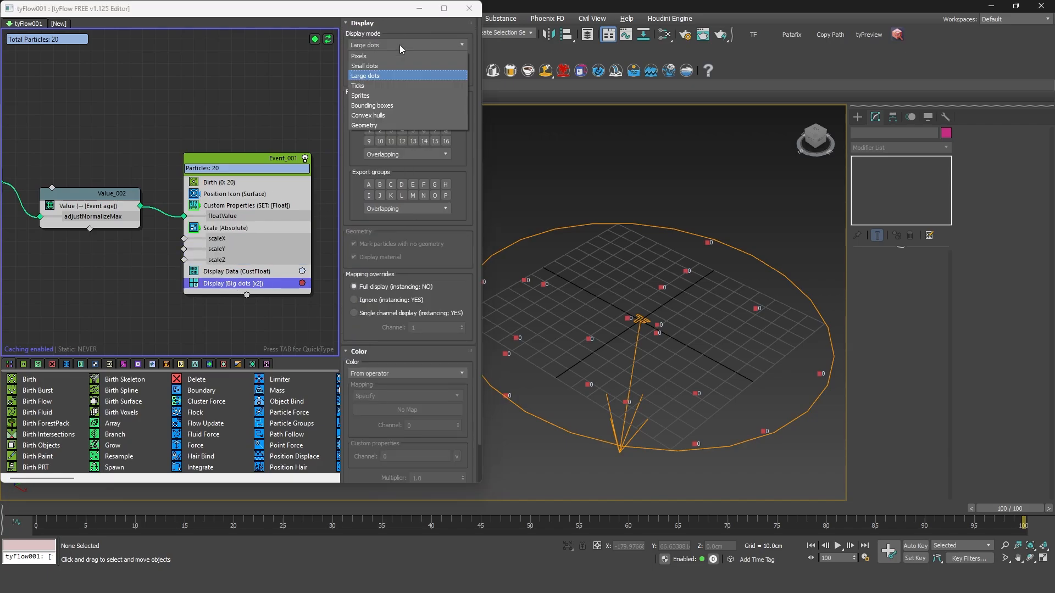
click(396, 98)
- Connect the event age value to scaleX, scaleY and scaleZ and scrub the timeline to preview the particle scaling
drag(141, 206, 184, 249)
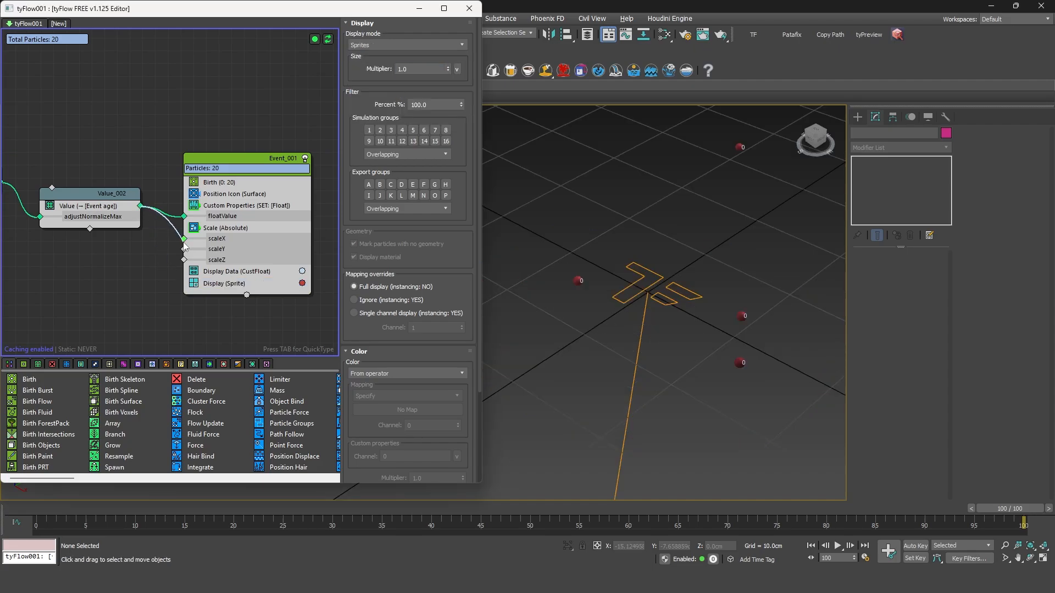
drag(142, 206, 185, 259)
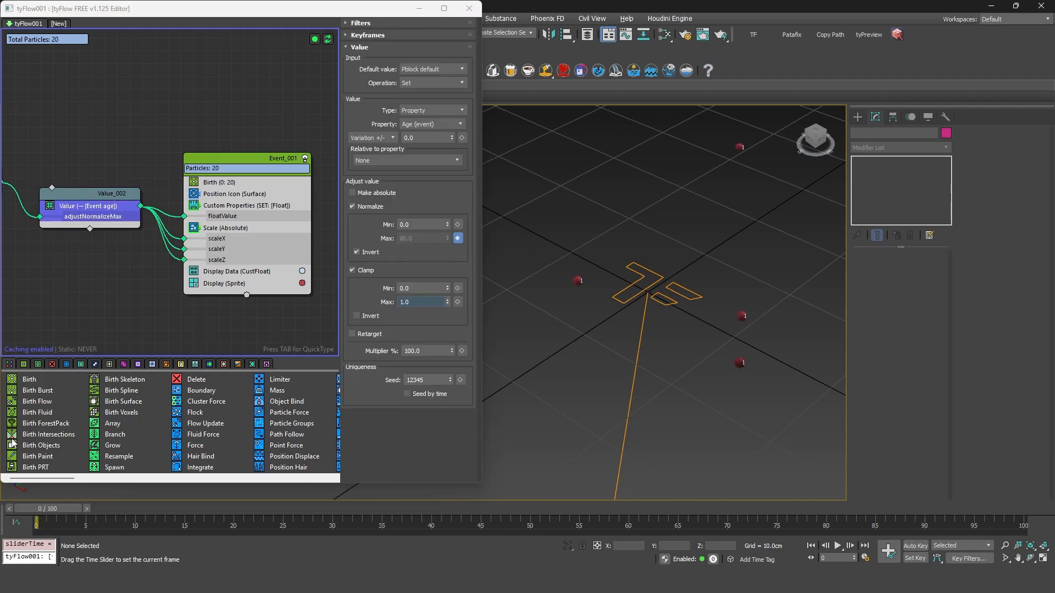
drag(91, 400, 20, 428)
drag(48, 509, 123, 508)
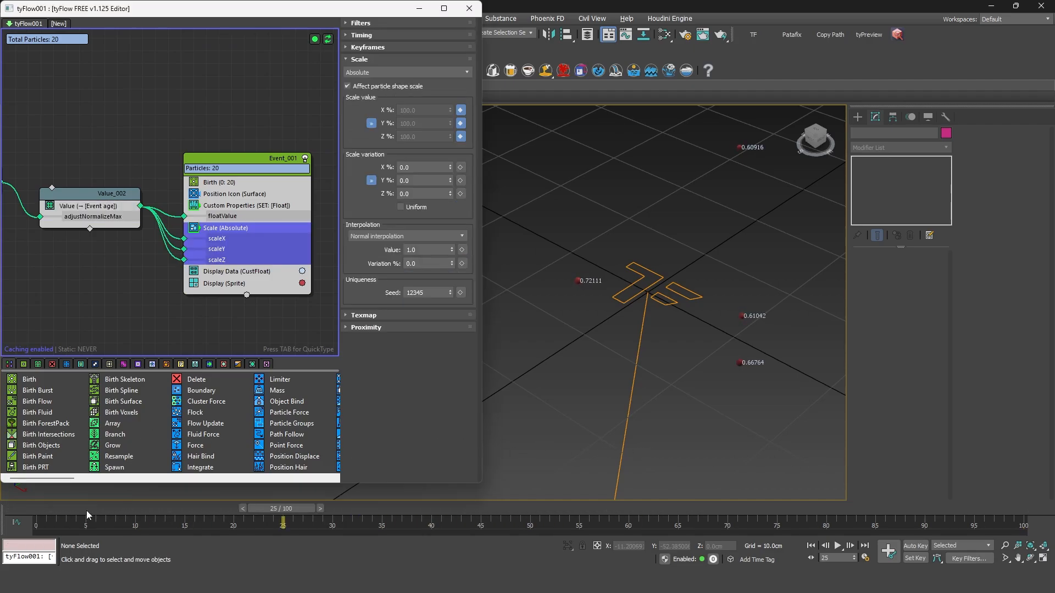
- Go to frame 9 and set the event age operator's multiplier to 1000 percent
drag(82, 511, 126, 491)
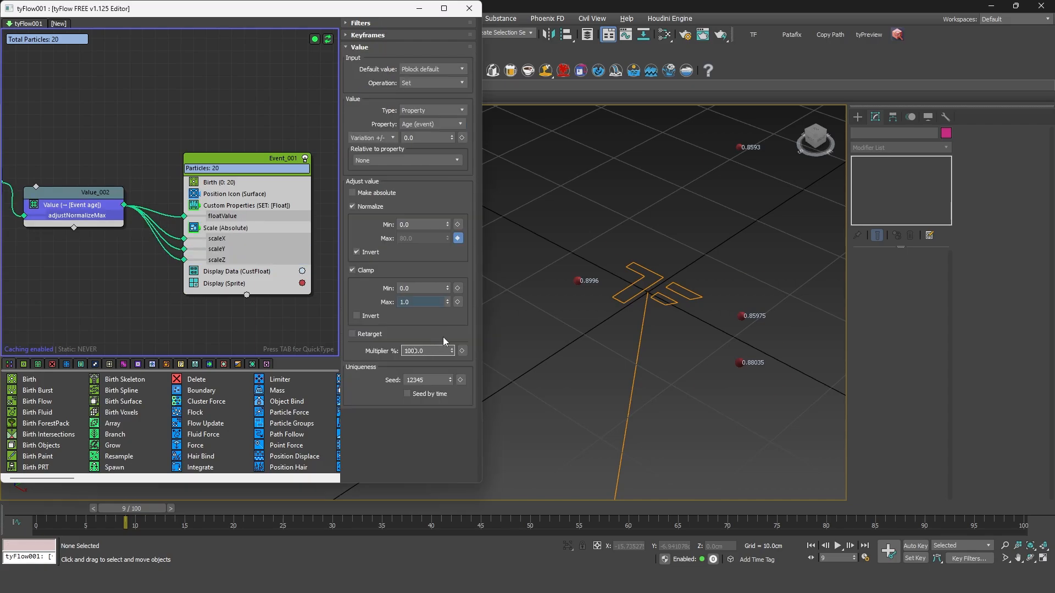
key(Return)
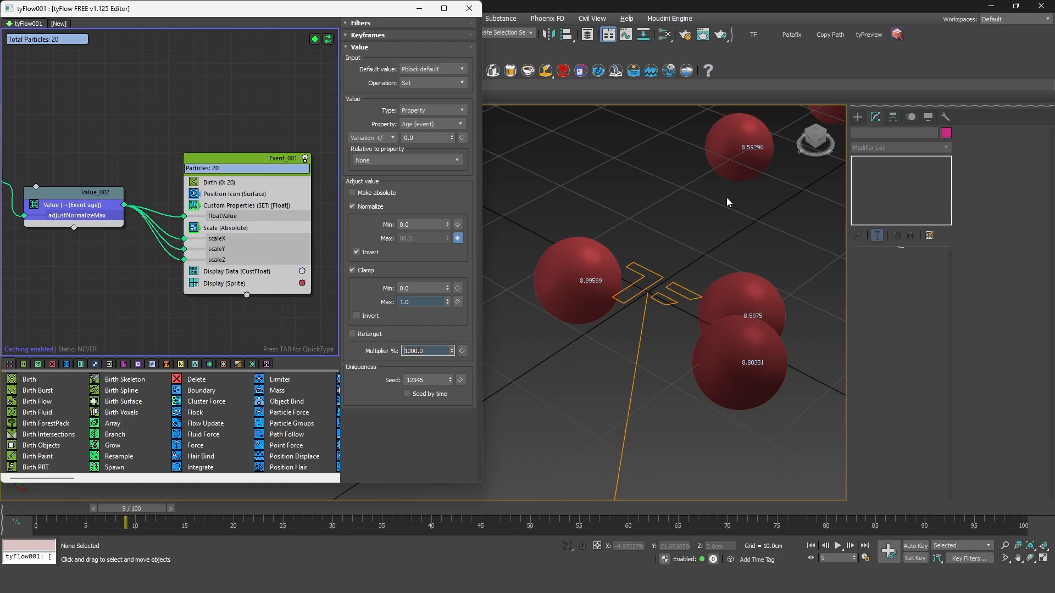
scroll(726, 197, down, 5)
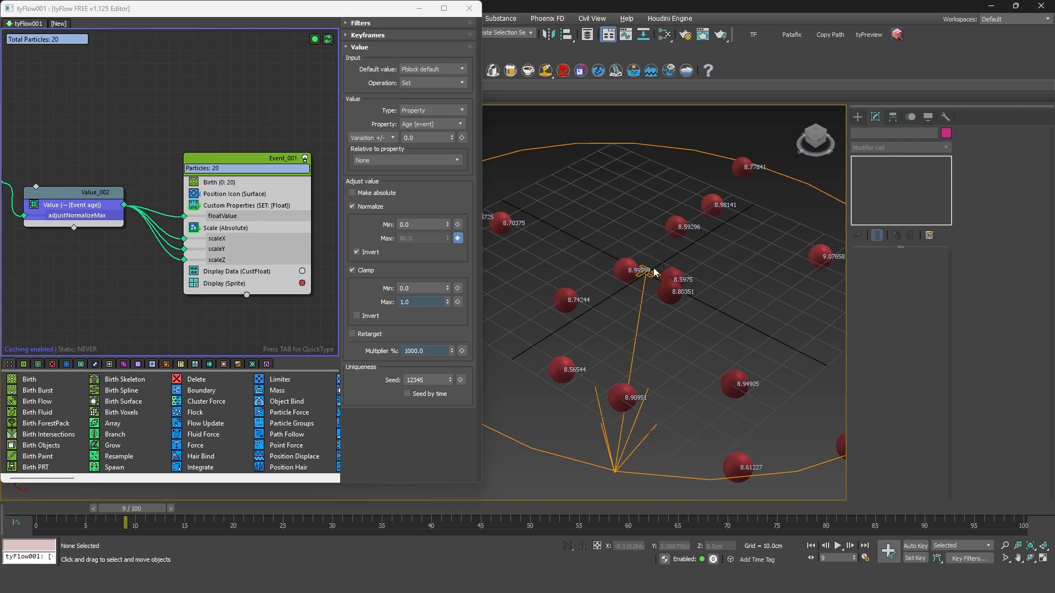
- Reset the event age operator's multiplier to 100 percent
scroll(657, 286, up, 5)
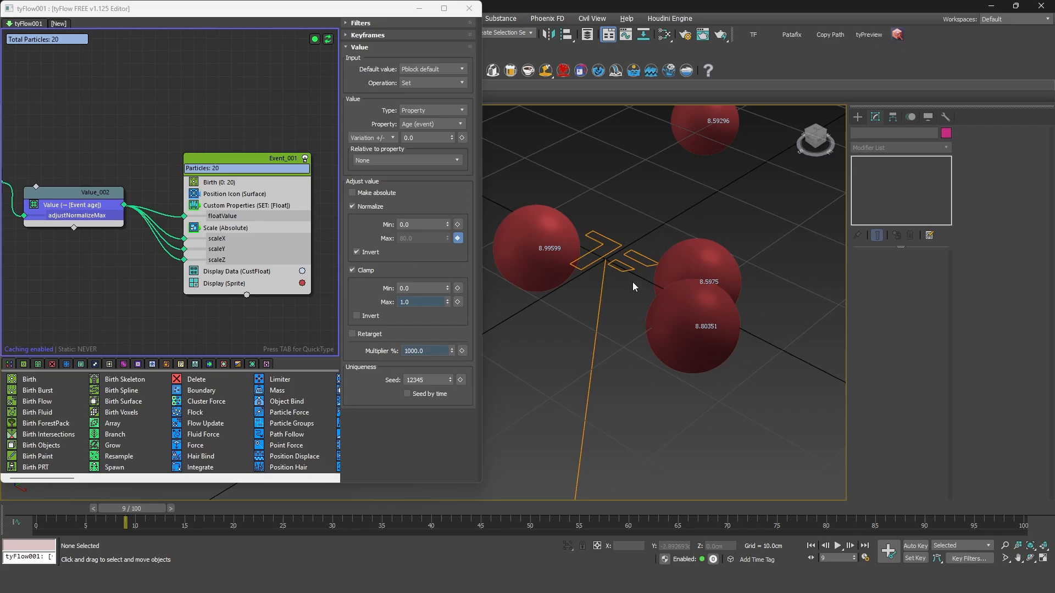
click(430, 350)
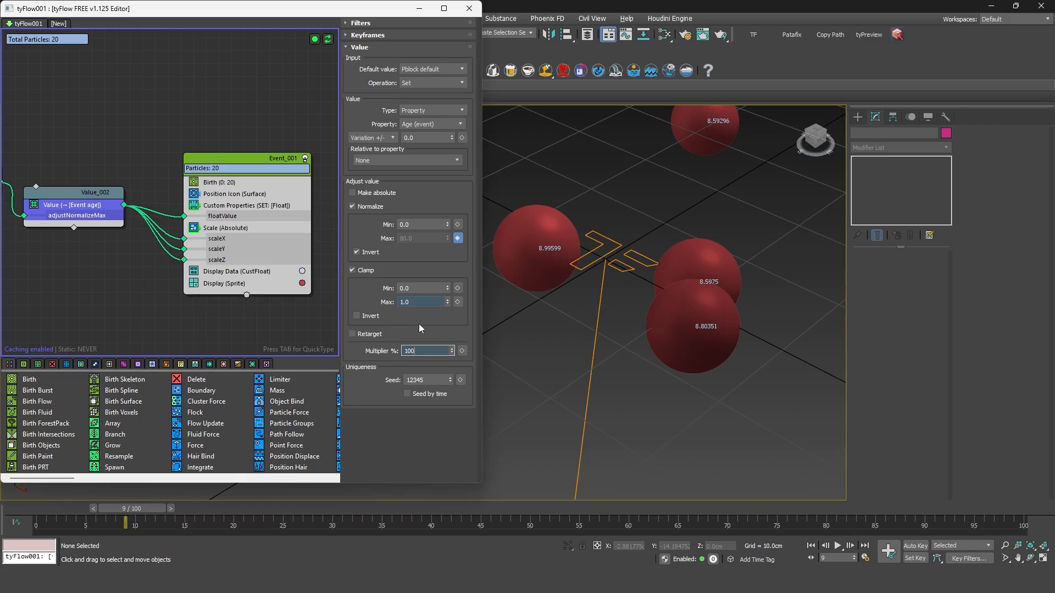
key(Return)
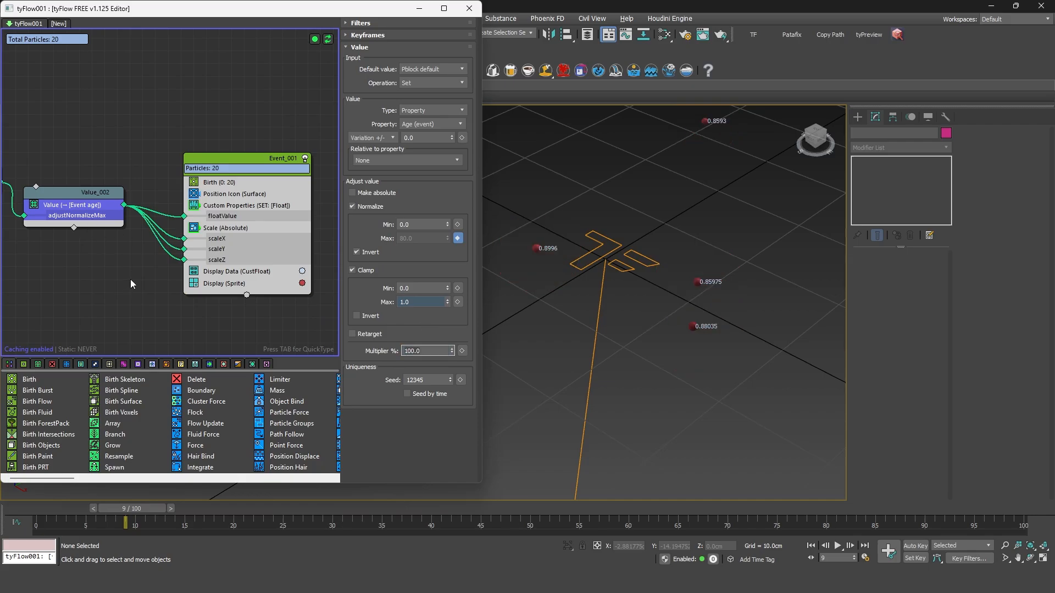
- Add a second Value operator below the event age in Value_002 and connect its output to scaleX, scaleY and scaleZ
middle_drag(123, 267, 137, 264)
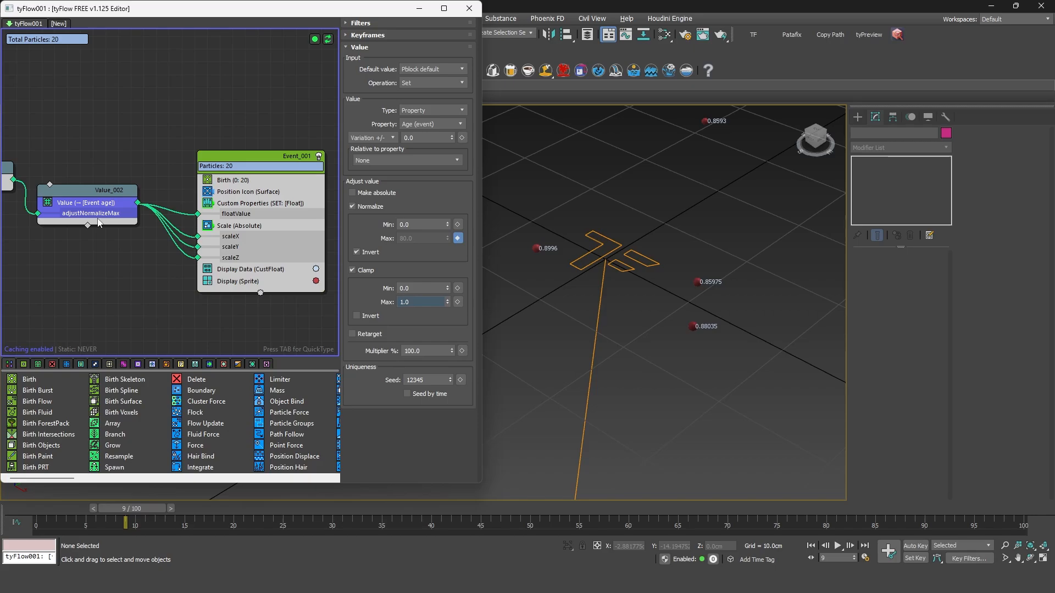
key(Tab)
text(vami)
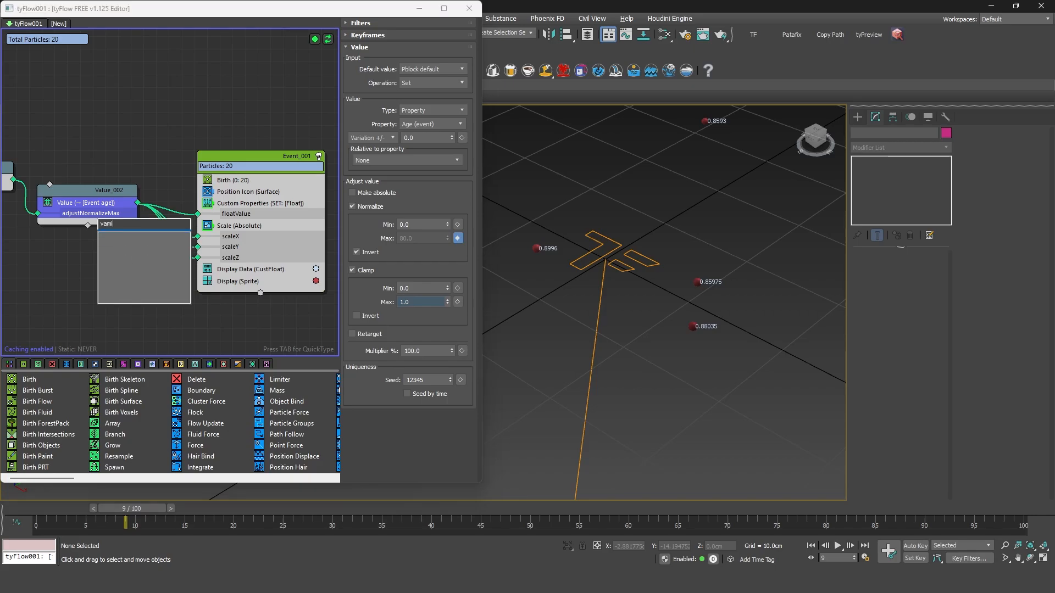
key(BackSpace)
key(BackSpace)
key(Return)
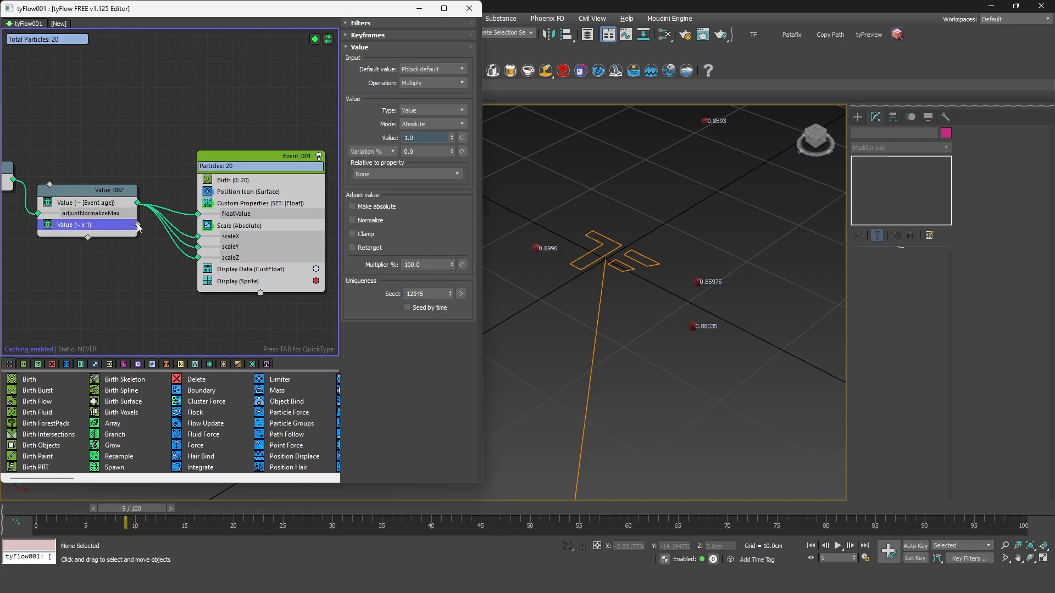
drag(138, 225, 197, 247)
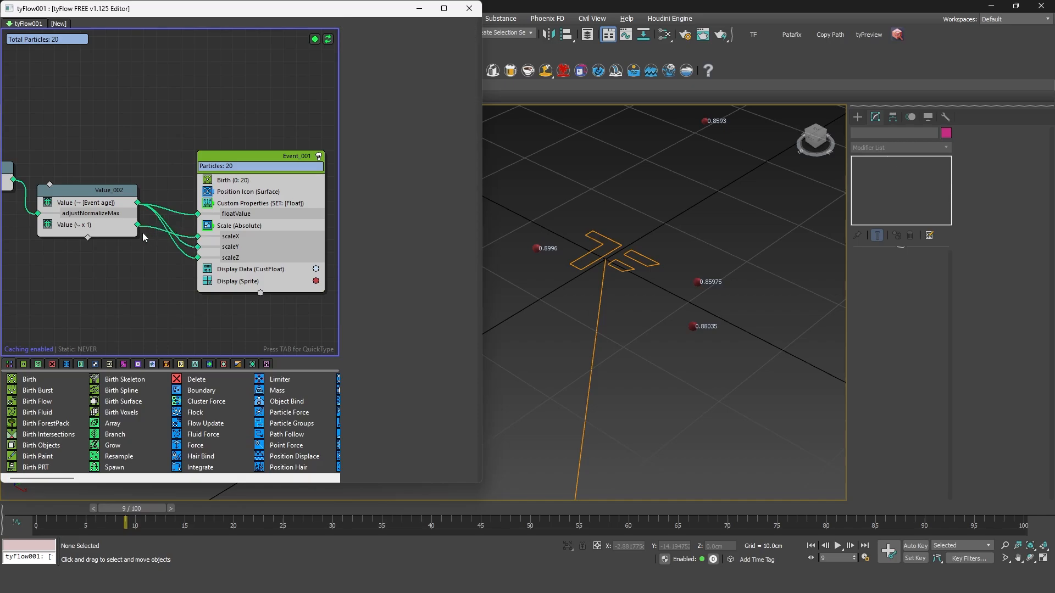
drag(138, 224, 198, 247)
drag(138, 225, 198, 257)
- Examine the new Value operator's operation options and compare its settings with those of the event age operator
click(83, 223)
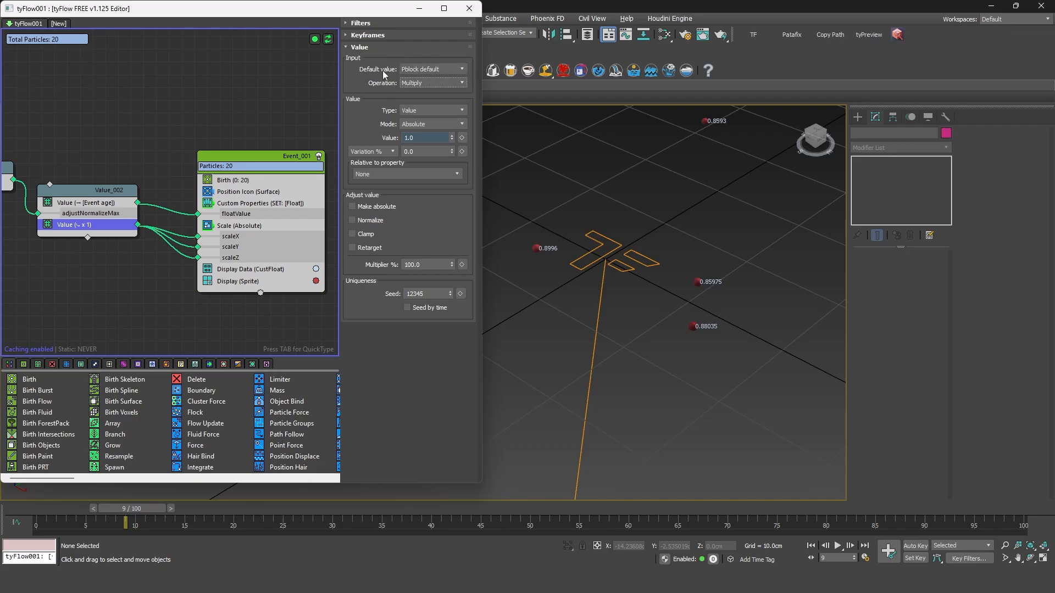
click(431, 84)
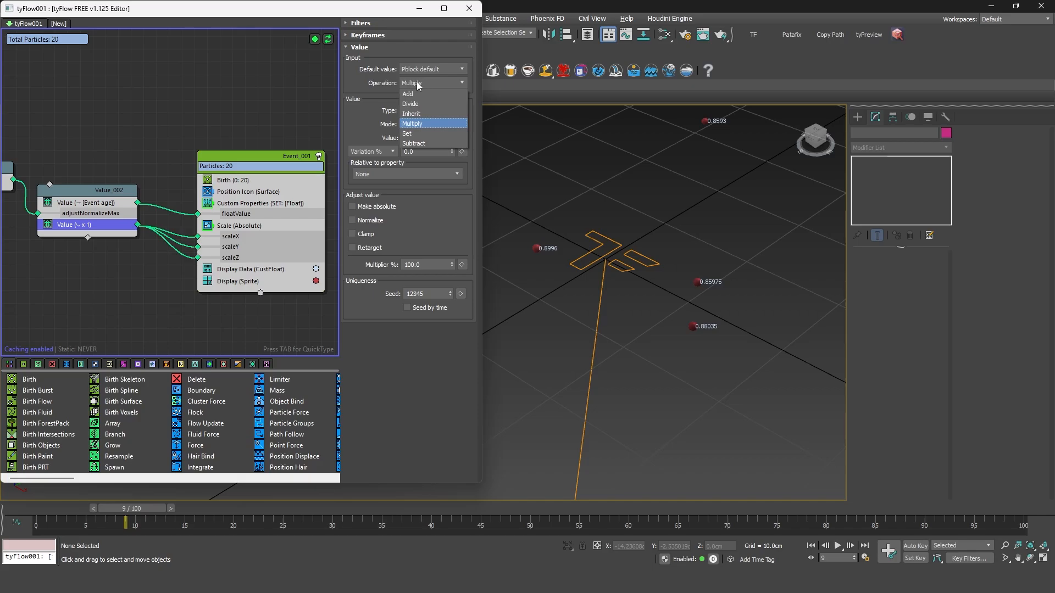
click(386, 85)
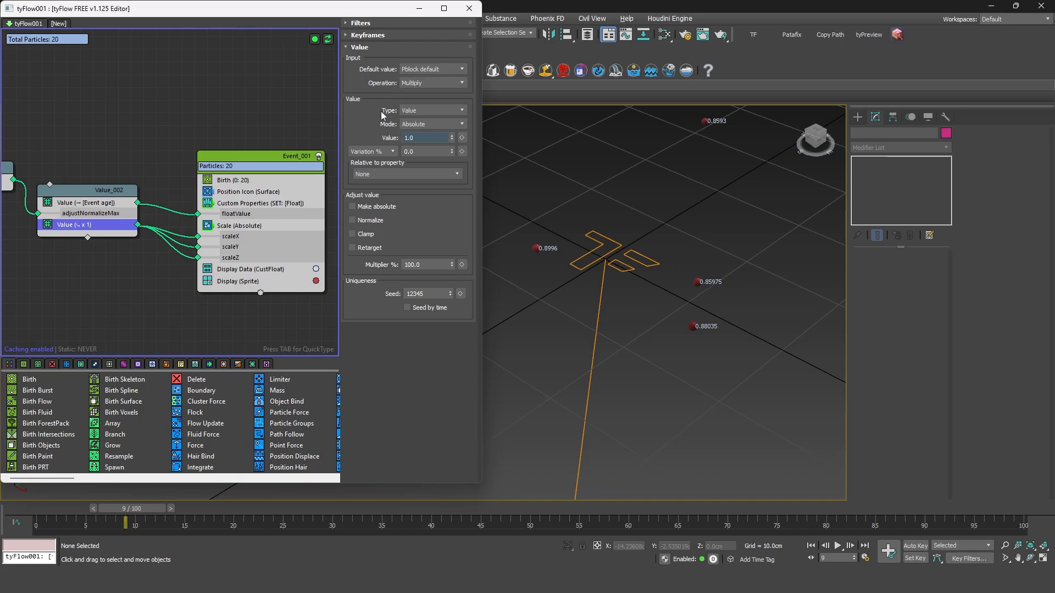
click(89, 208)
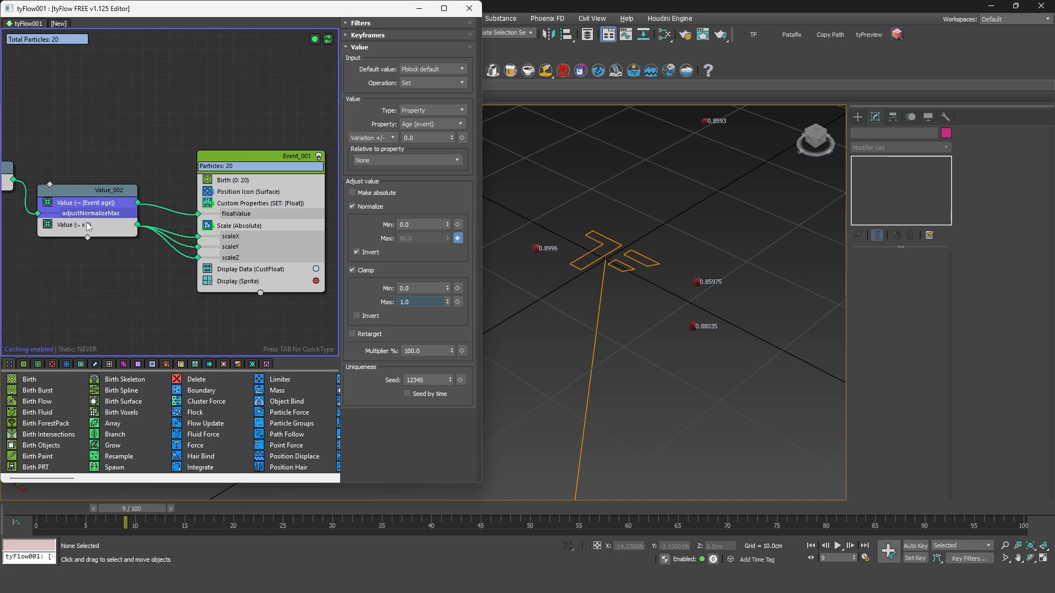
click(88, 225)
click(416, 140)
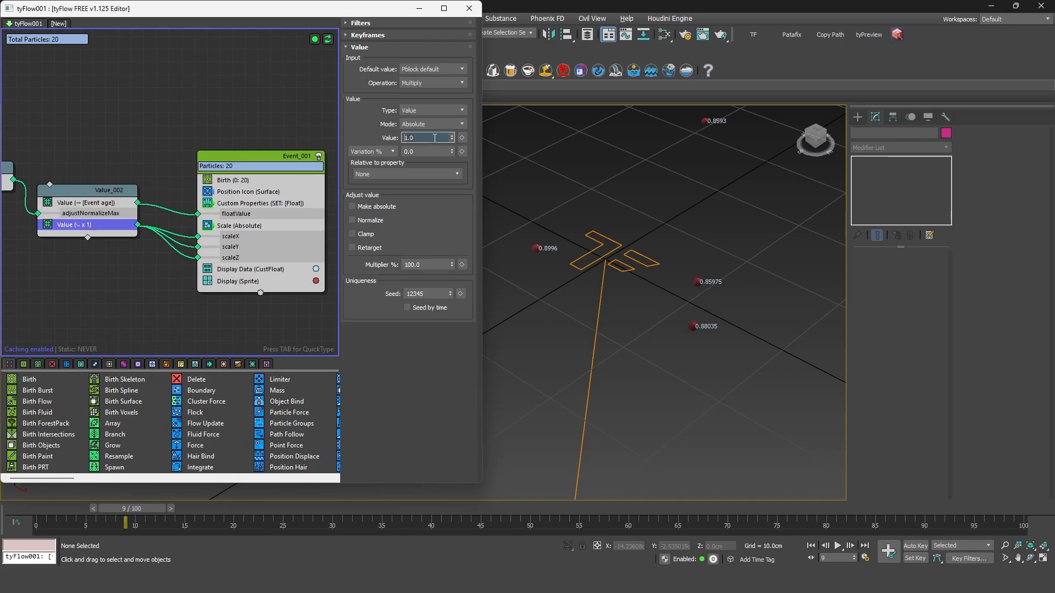
click(411, 84)
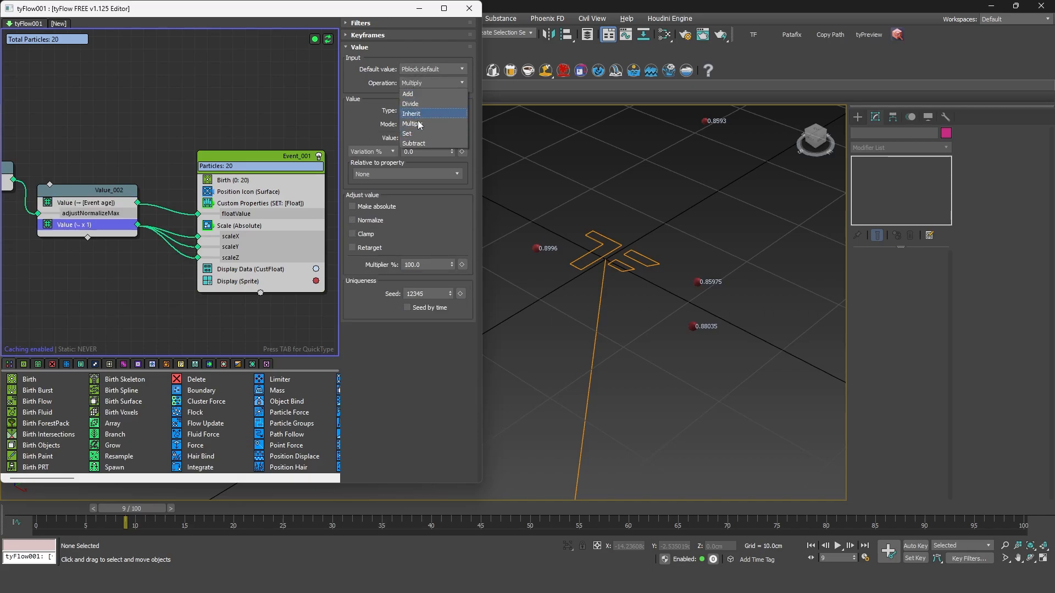
click(398, 110)
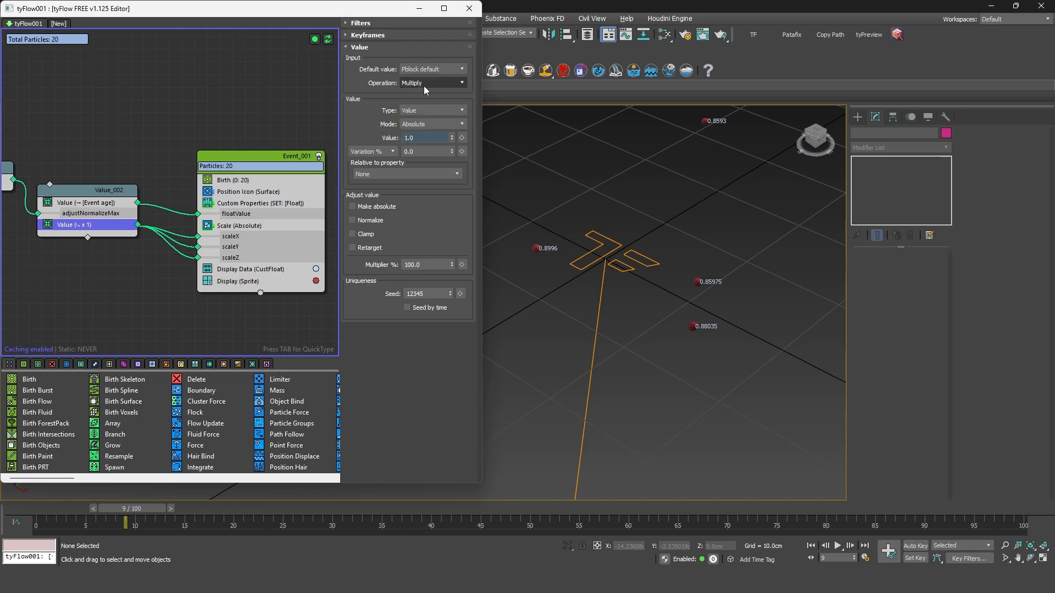
scroll(61, 228, up, 1)
middle_drag(63, 232, 114, 241)
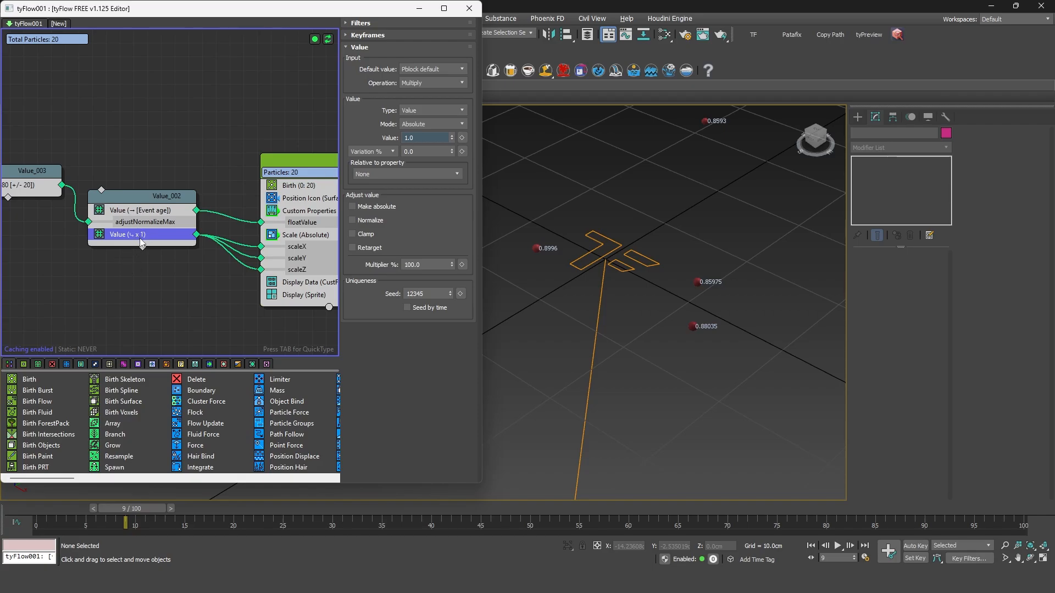
- Set the multiplying Value operator's value to 10 and view the resulting particle scale
click(416, 142)
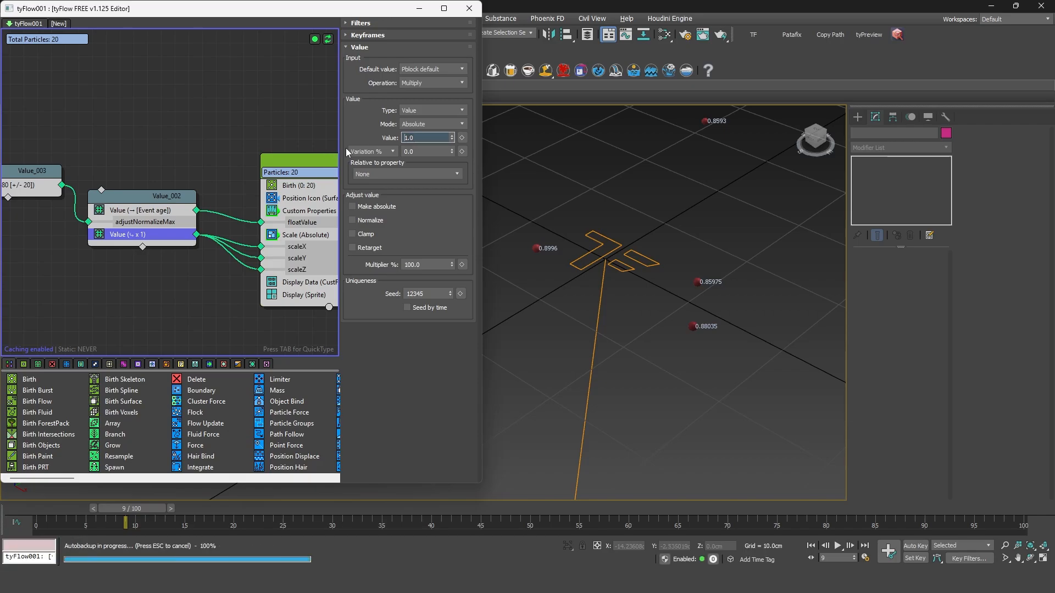
text(10)
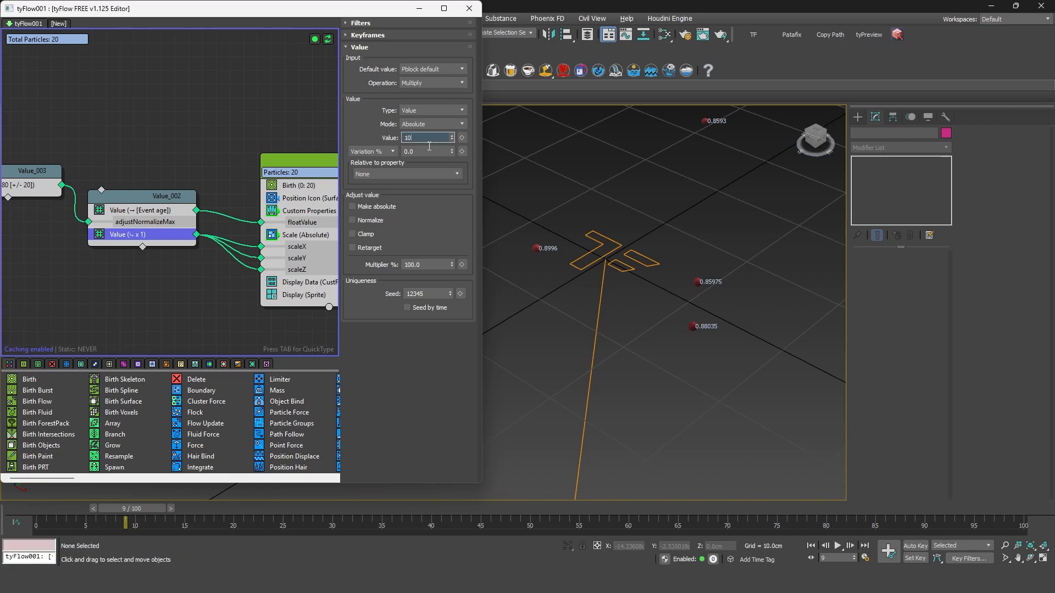
key(Return)
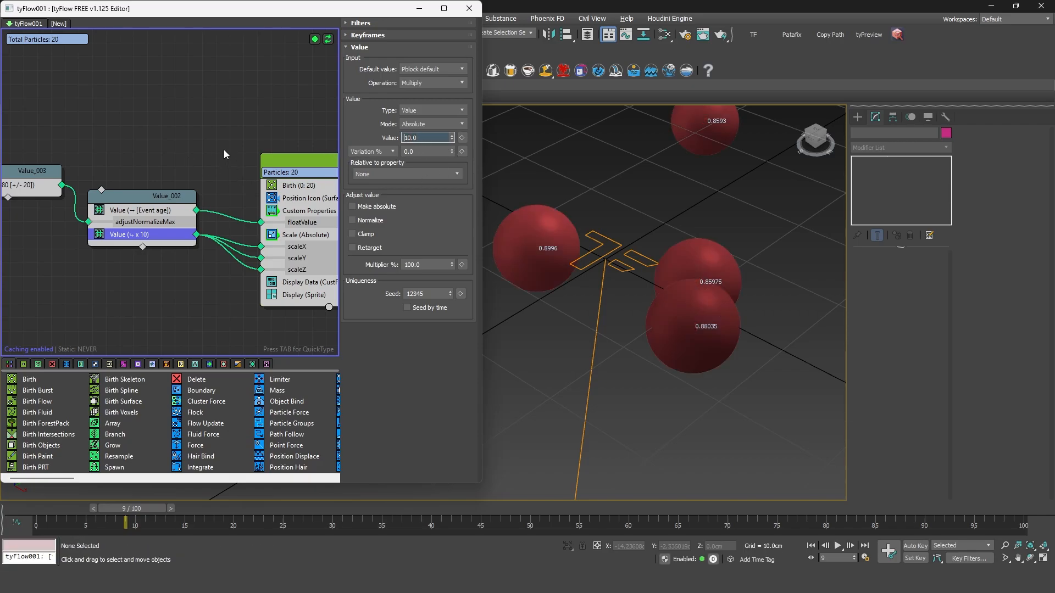
scroll(630, 244, down, 5)
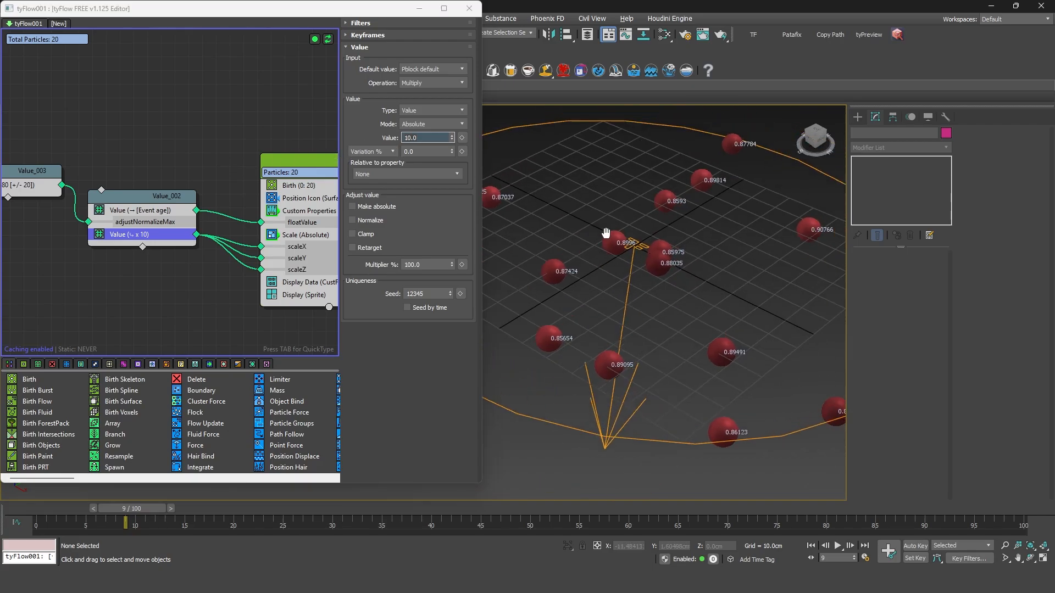
- Set the multiplying Value operator's value to 20 and view the whole particle field
double_click(422, 137)
text(20)
key(Return)
scroll(643, 251, down, 3)
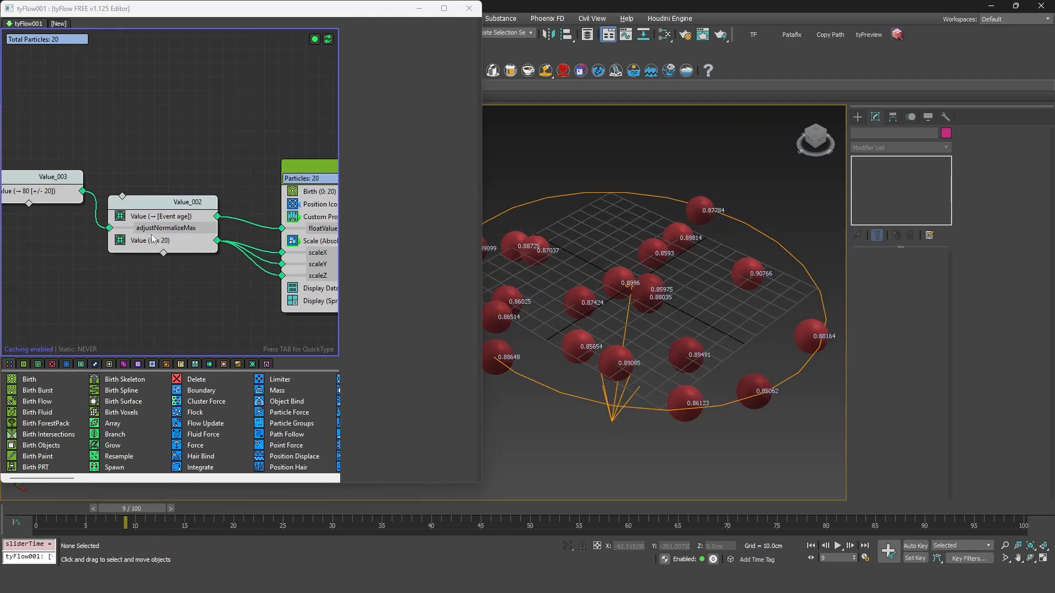
- Scrub the timeline to preview the particle scaling while comparing the two operators in Value_002
click(154, 240)
click(147, 223)
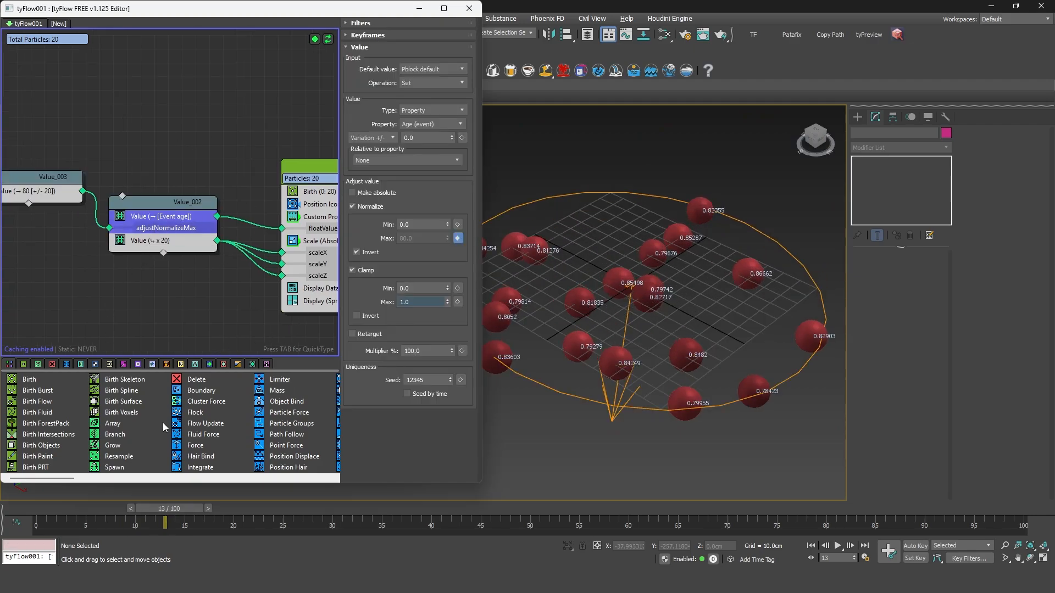
drag(170, 509, 1014, 474)
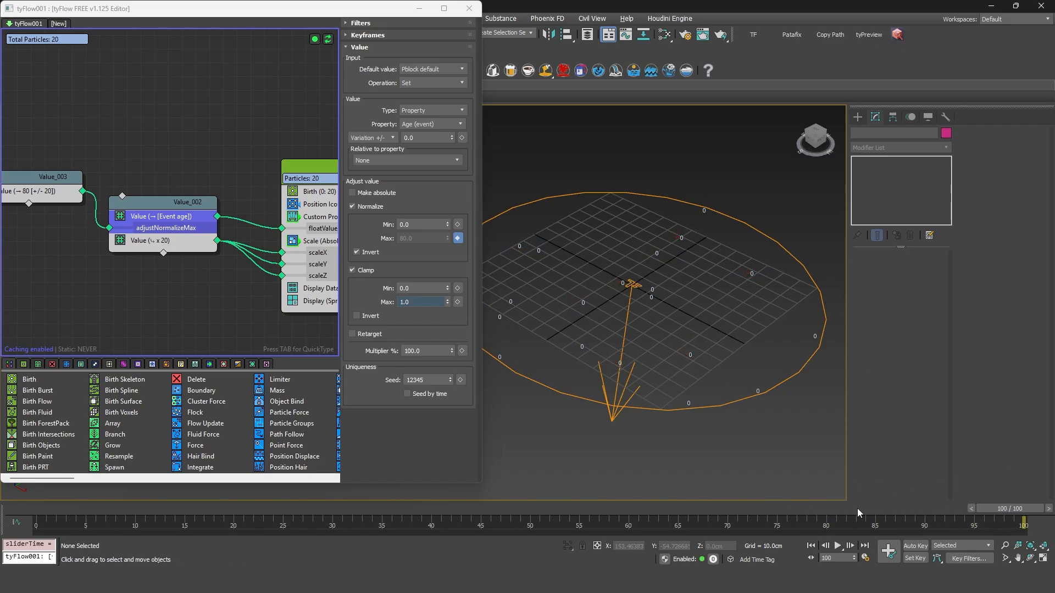
drag(857, 509, 615, 506)
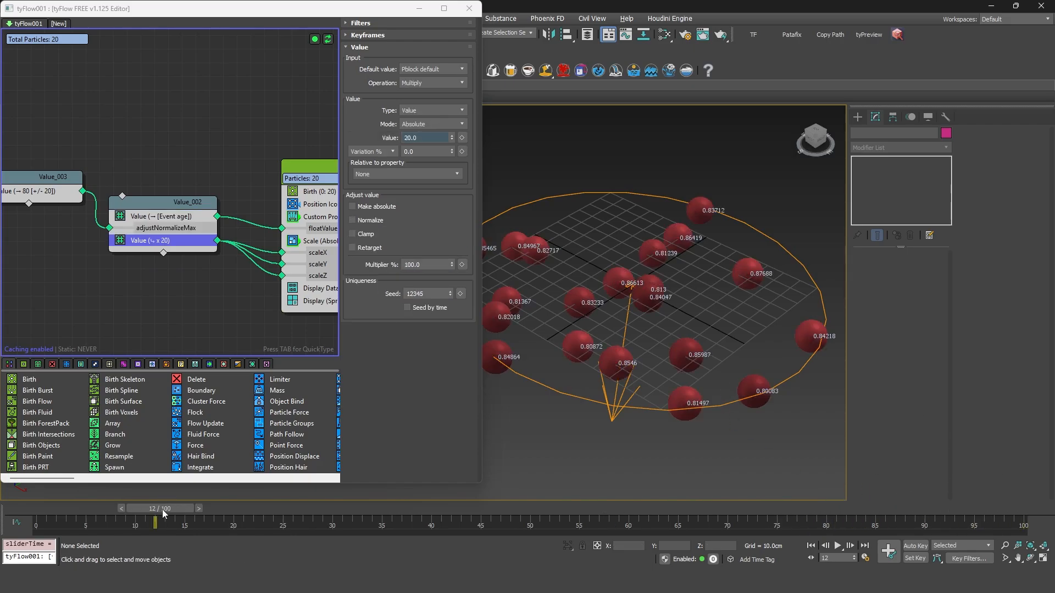
drag(161, 510, 491, 481)
- Set the lifespan value in Value_003 to 50 and scrub the timeline to preview the particles shrinking
click(36, 192)
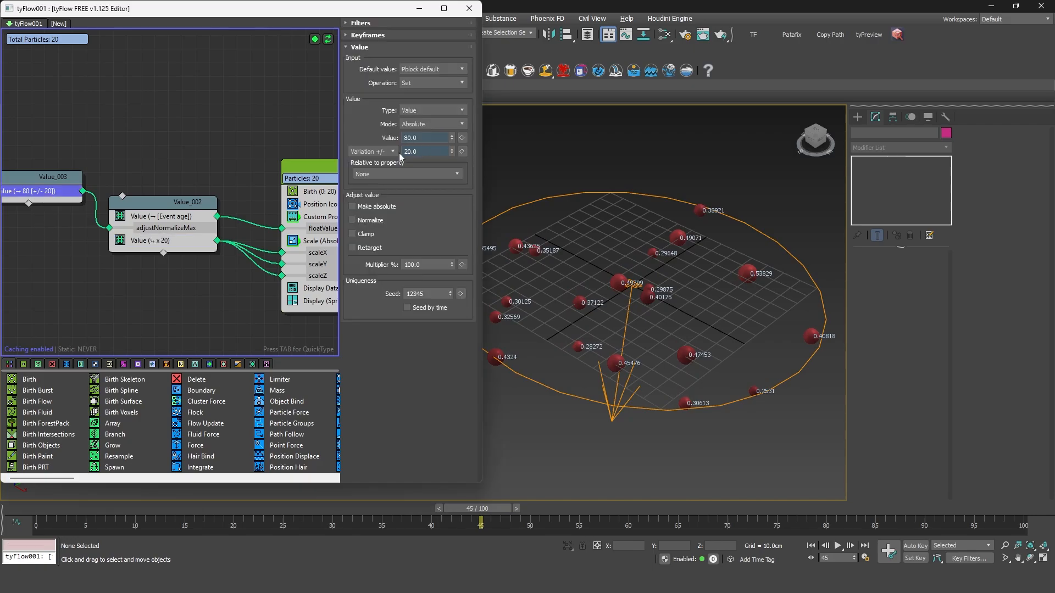
double_click(433, 137)
text(50)
key(Return)
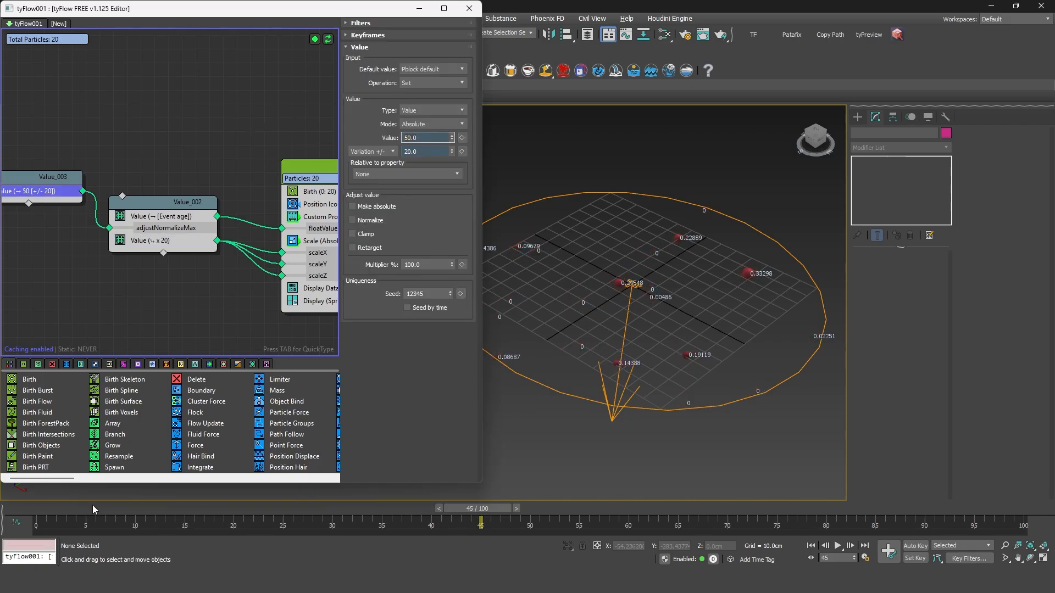
drag(92, 506, 132, 462)
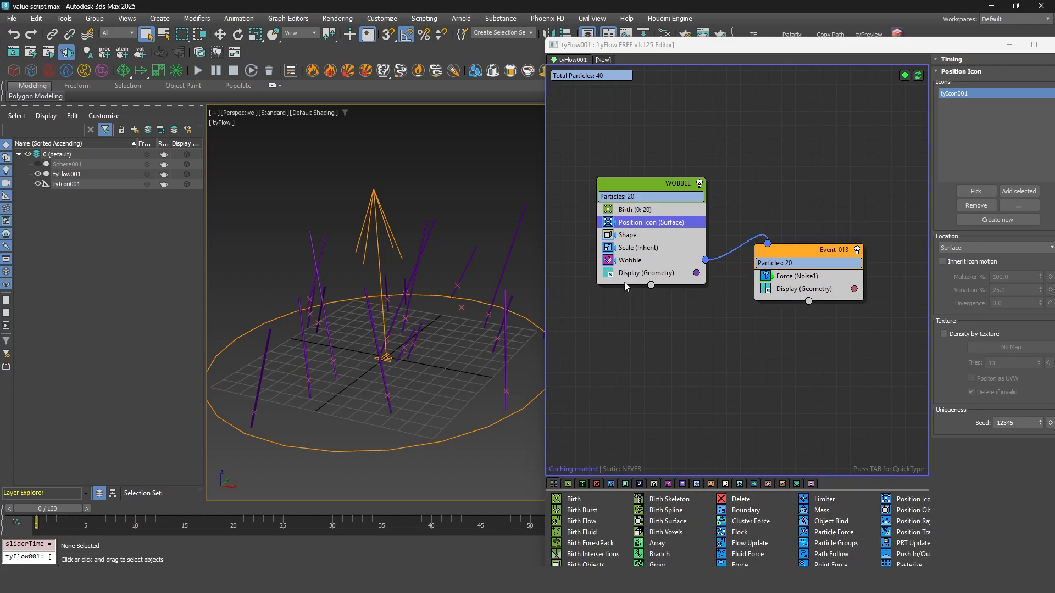
- Try a scale of 20 on the Wobble operator, set it to 40, and scrub the timeline to preview the wobble
click(641, 261)
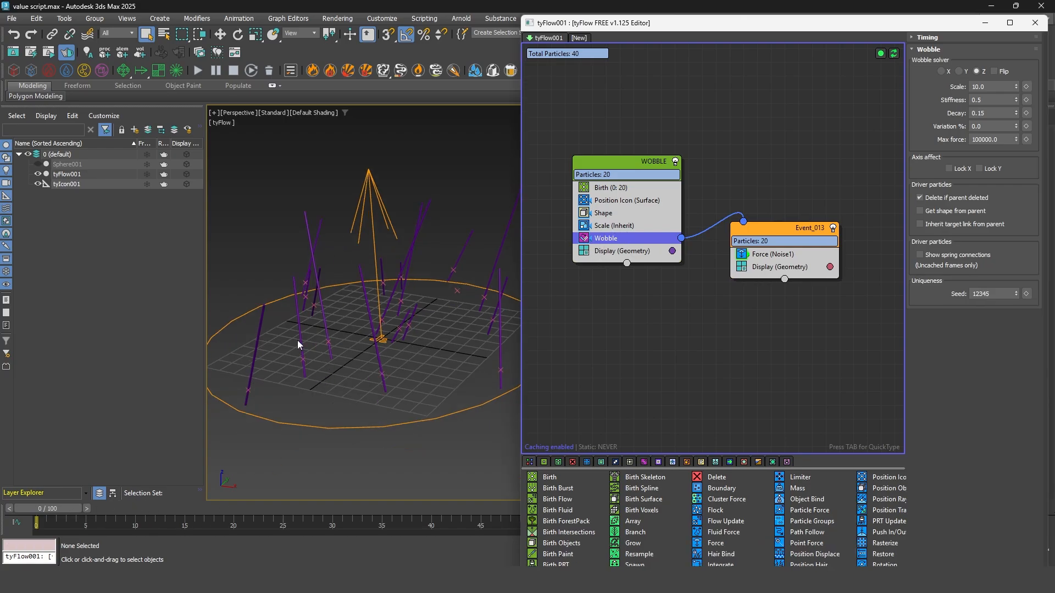
text(20)
key(Return)
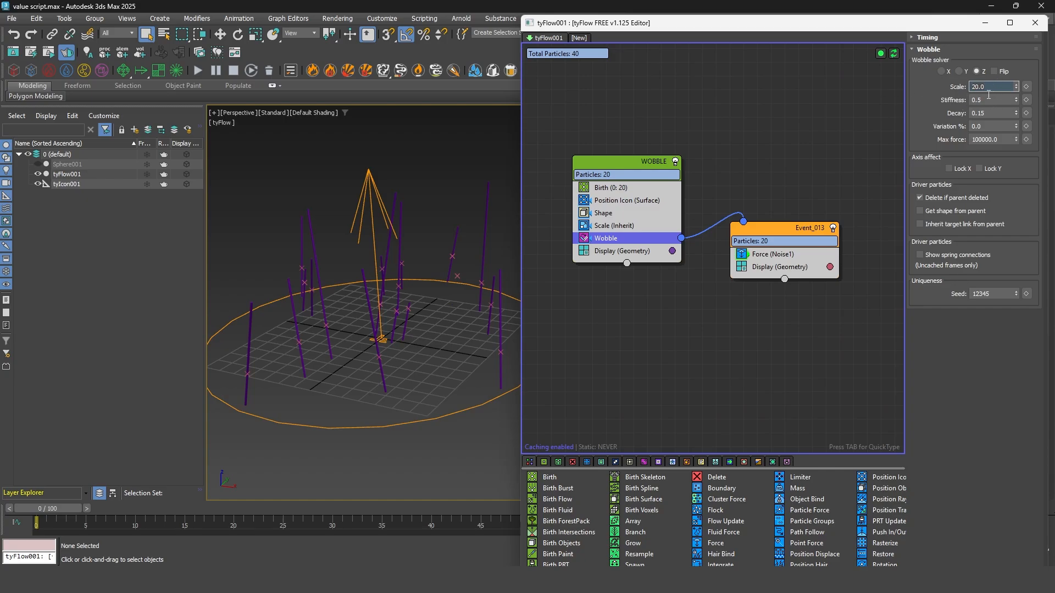
text(40)
key(Return)
drag(59, 509, 321, 469)
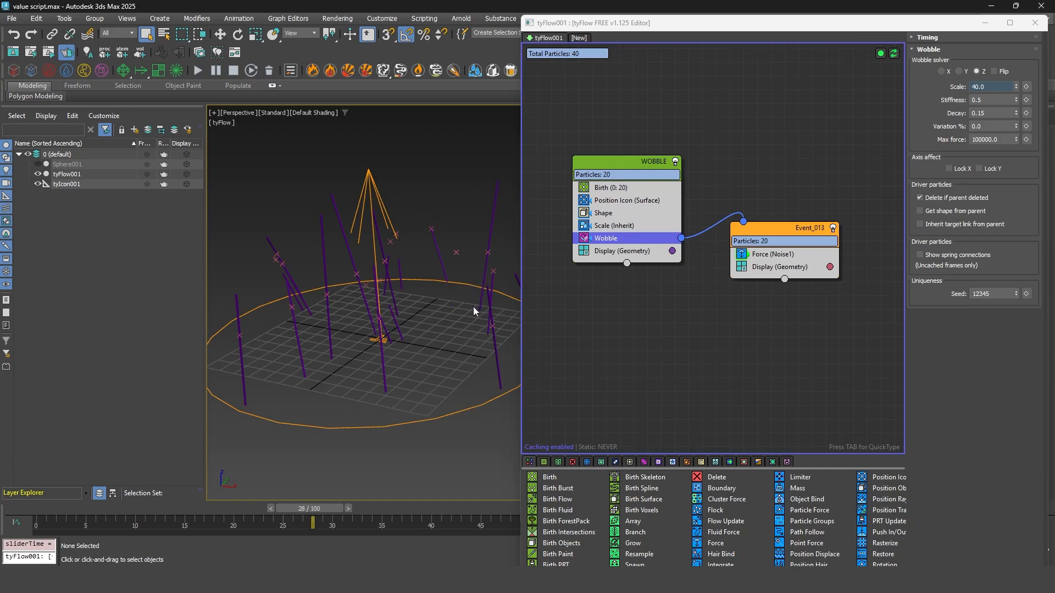
mouse_move(464, 264)
middle_down()
mouse_move(449, 258)
mouse_move(460, 265)
middle_up()
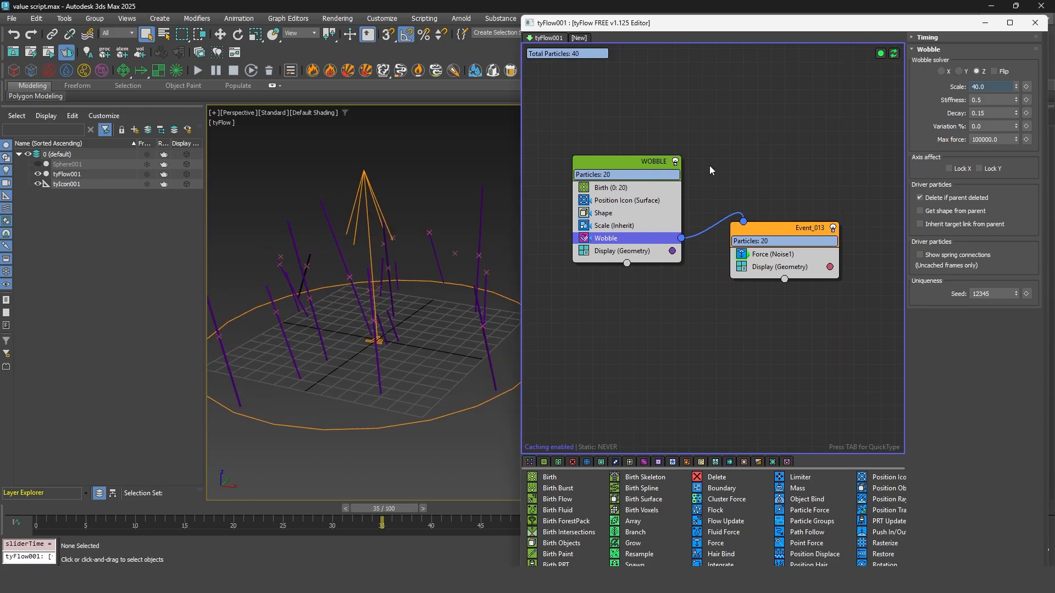
- Expose the Wobble operator's scale as an input and connect a new Value operator to it
middle_drag(709, 166, 726, 172)
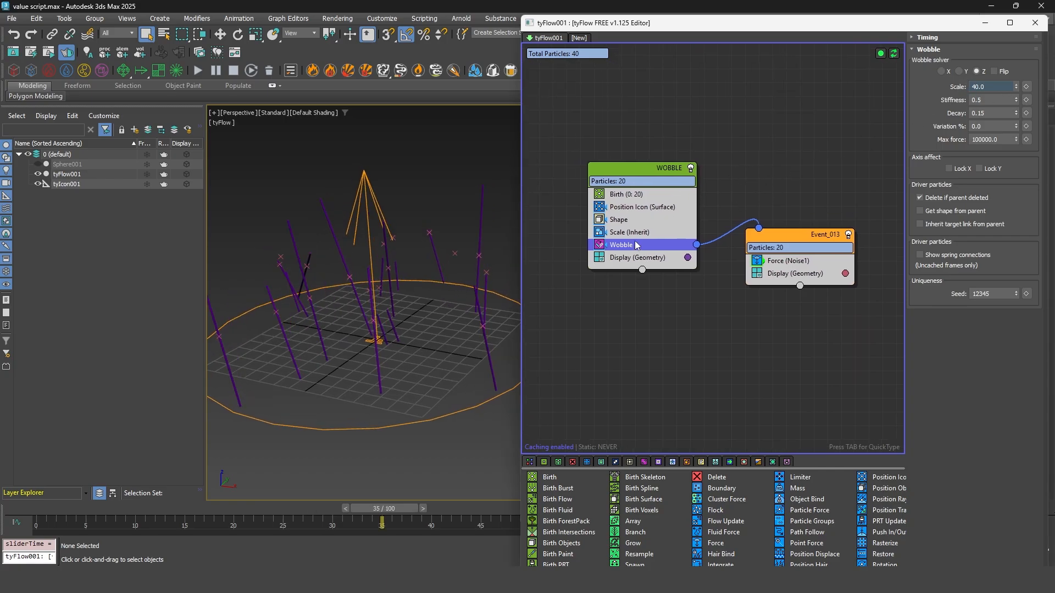
click(1026, 86)
middle_drag(624, 144, 718, 142)
drag(682, 255, 586, 233)
click(610, 226)
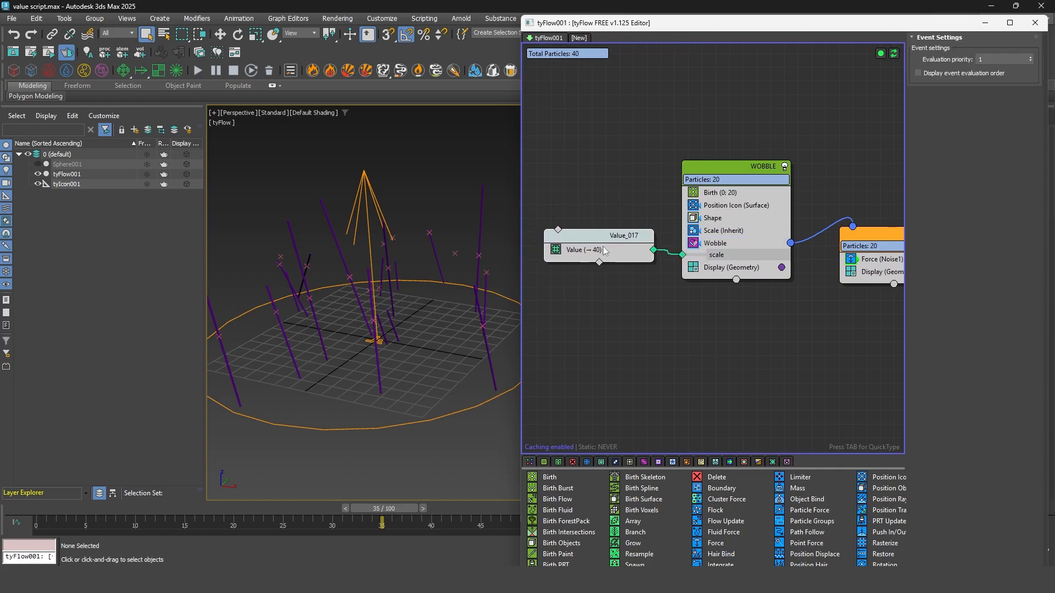
- Set the Wobble scale's Value operator to the Scale Z property and scrub the timeline to preview the wobble
click(604, 251)
click(1025, 125)
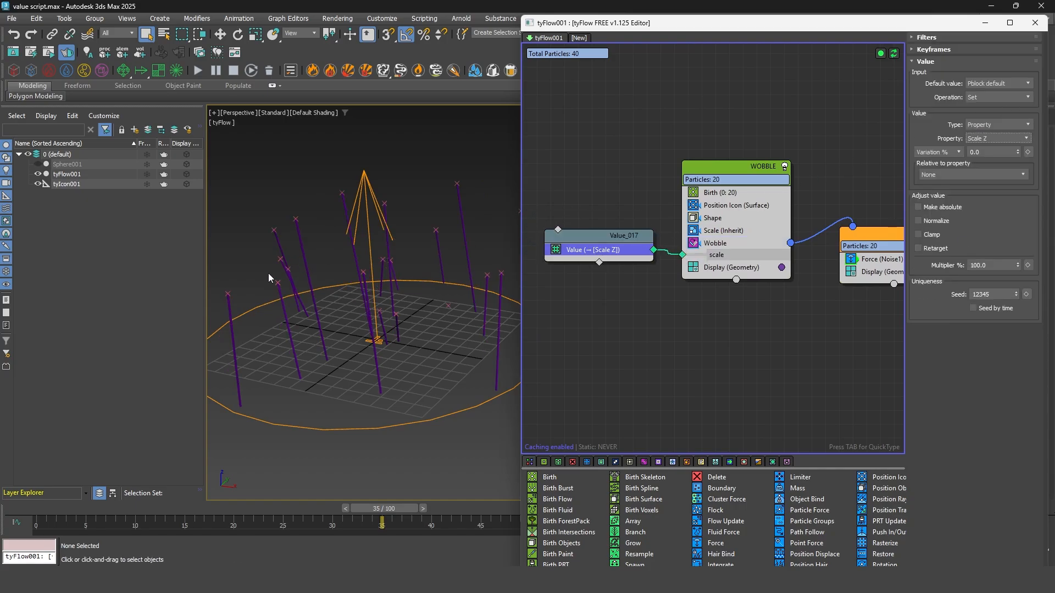
middle_drag(305, 278, 346, 232)
middle_drag(829, 213, 774, 208)
click(658, 243)
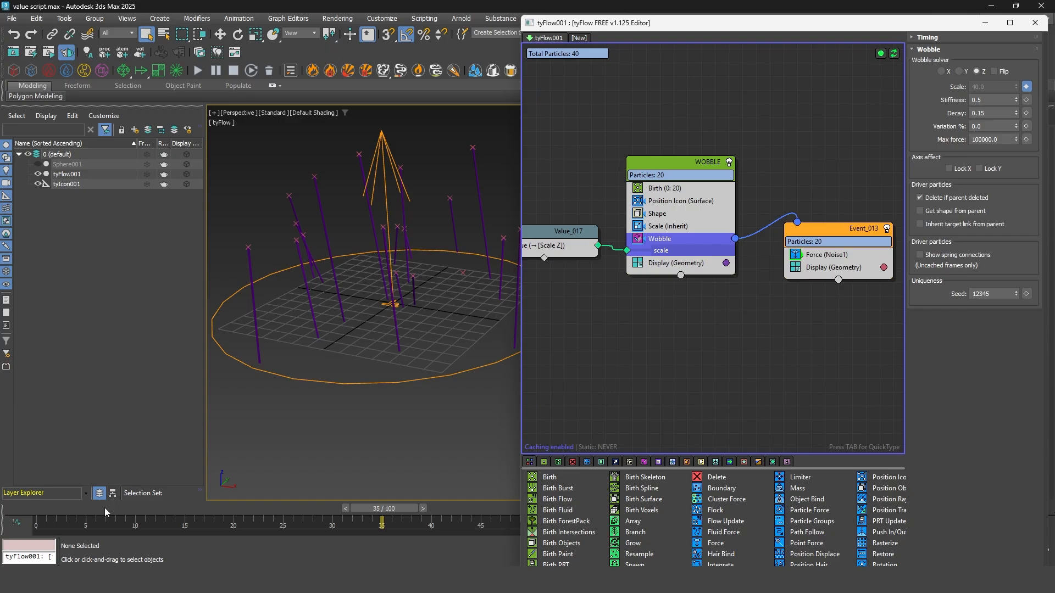
drag(59, 508, 538, 439)
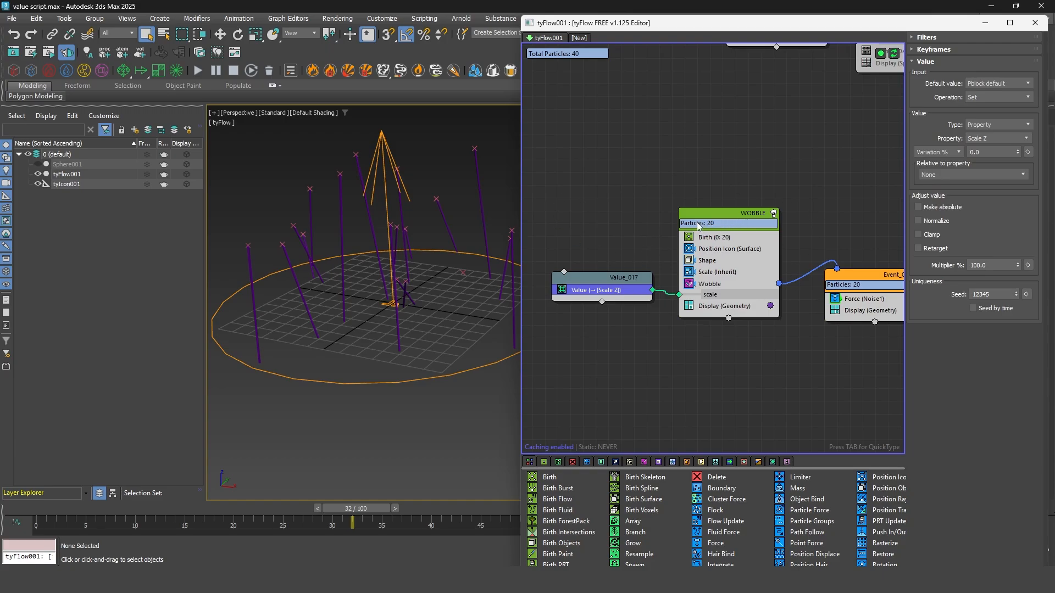
scroll(714, 231, up, 3)
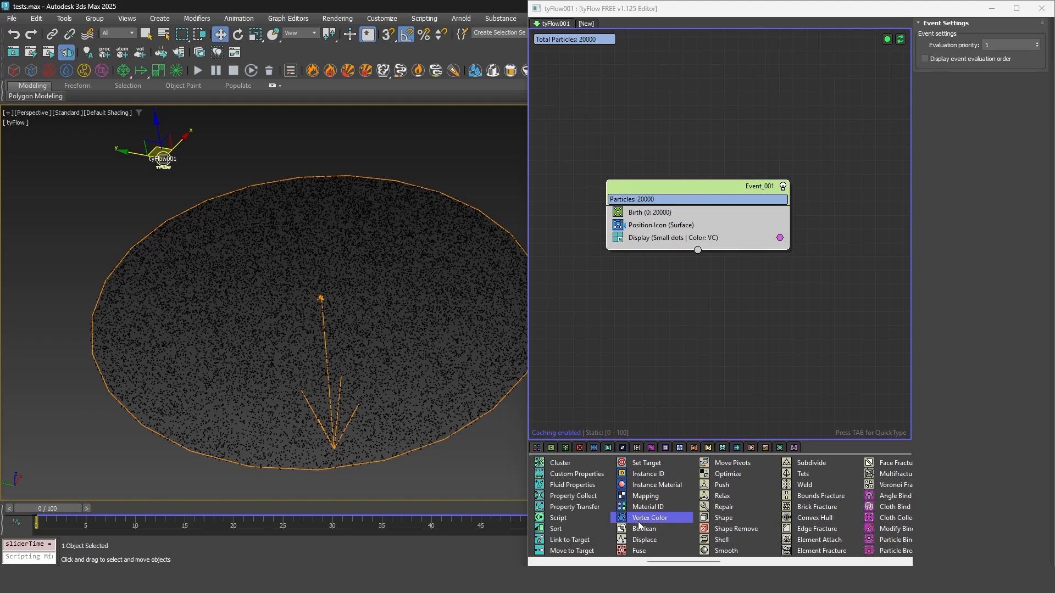
- Add a Vertex Color operator to Event_001, set it to RGB, and expose its R, G and B values as inputs
drag(639, 523, 665, 239)
click(978, 83)
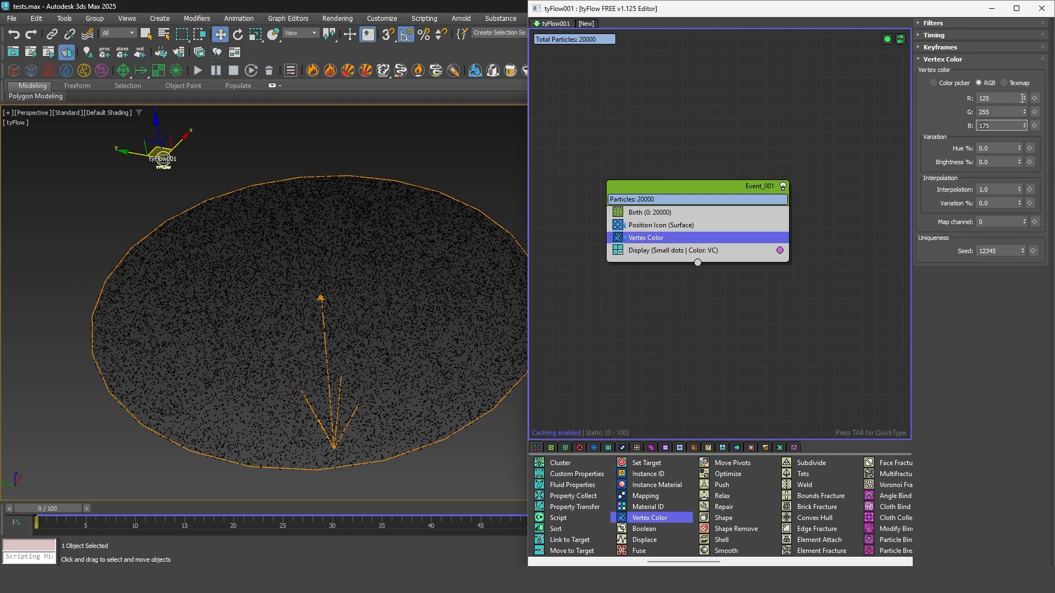
click(1035, 126)
click(1035, 112)
click(1034, 98)
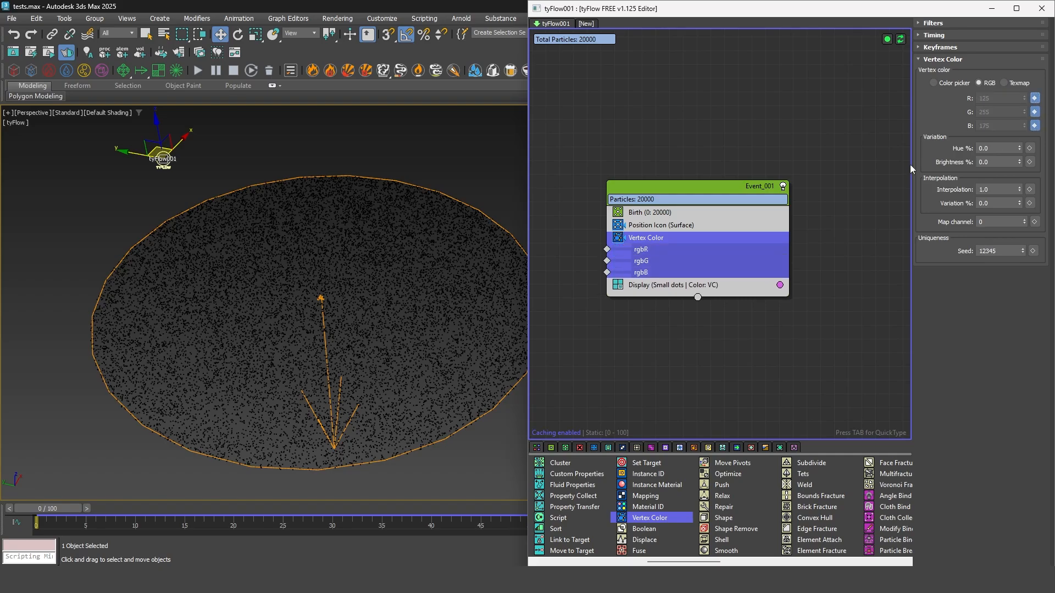
- Create a new Value operator beside Event_001 and connect it to the Vertex Color's rgbR, rgbG and rgbB inputs
middle_drag(582, 225, 719, 218)
mouse_move(744, 244)
mouse_down()
mouse_move(619, 235)
mouse_move(743, 255)
mouse_up()
click(675, 239)
drag(665, 244, 744, 268)
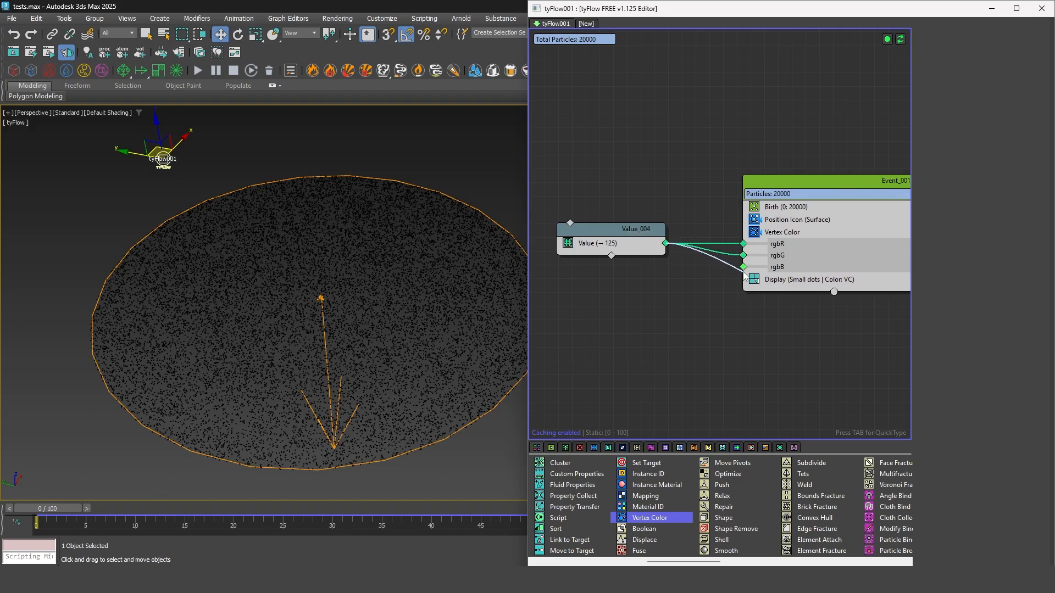
- Set the Value operator's type to Surface and pick tyIcon001 as its surface object
click(612, 249)
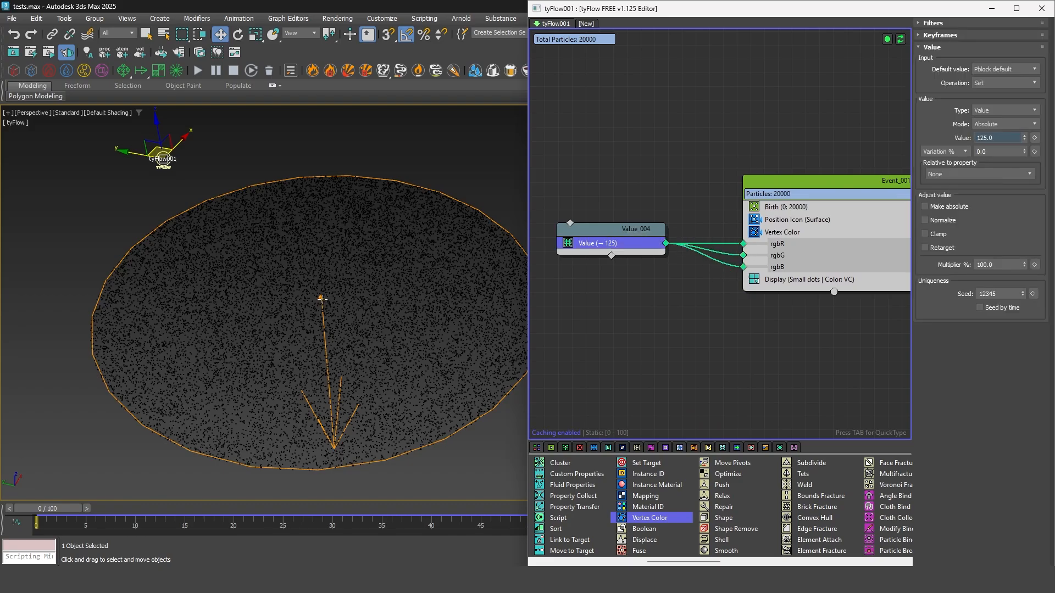
alt+middle_drag(334, 292, 289, 330)
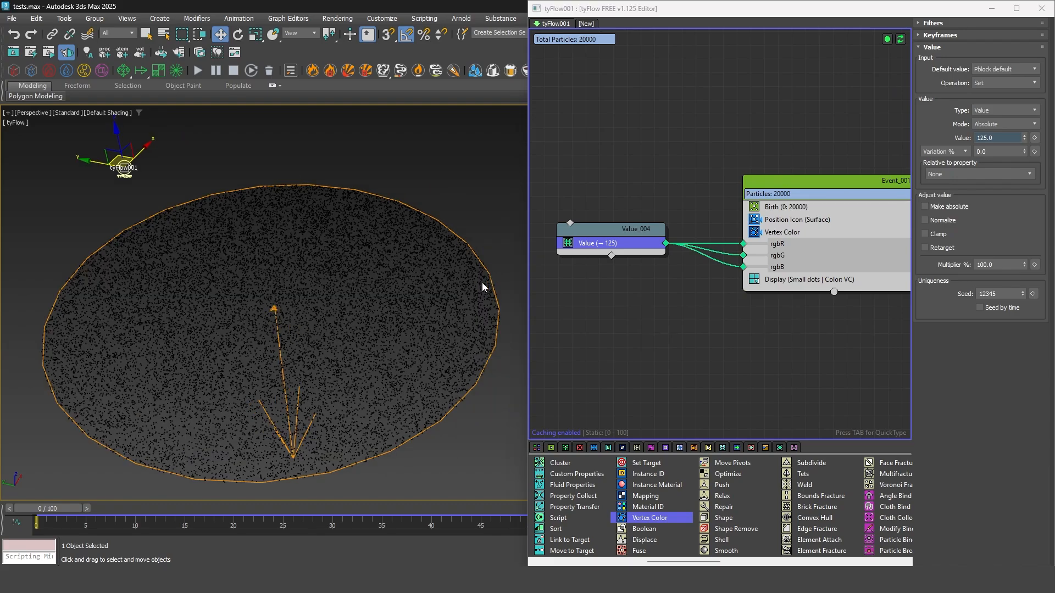
middle_drag(667, 291, 706, 289)
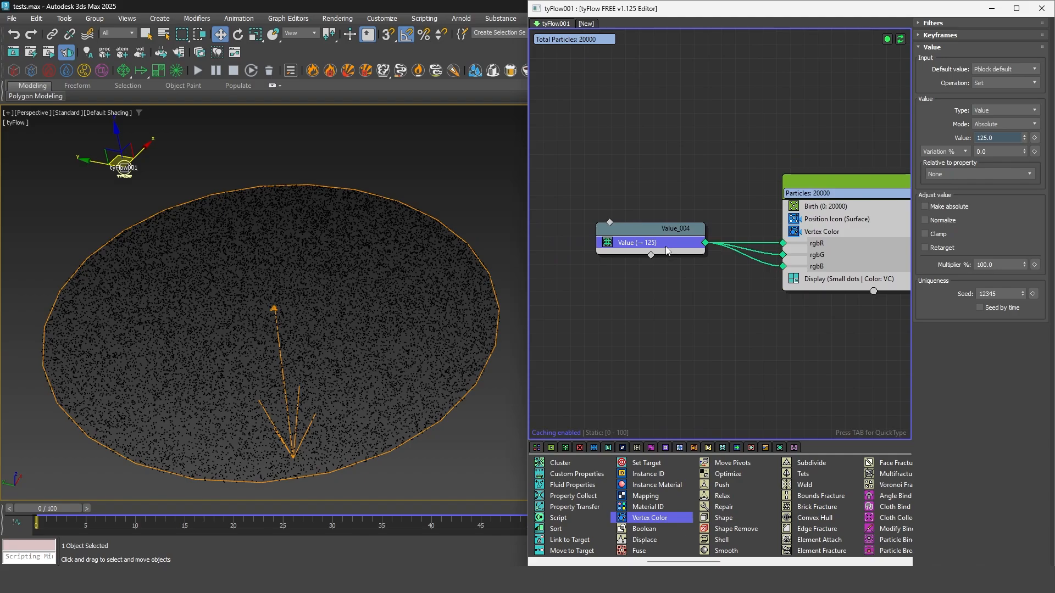
click(991, 111)
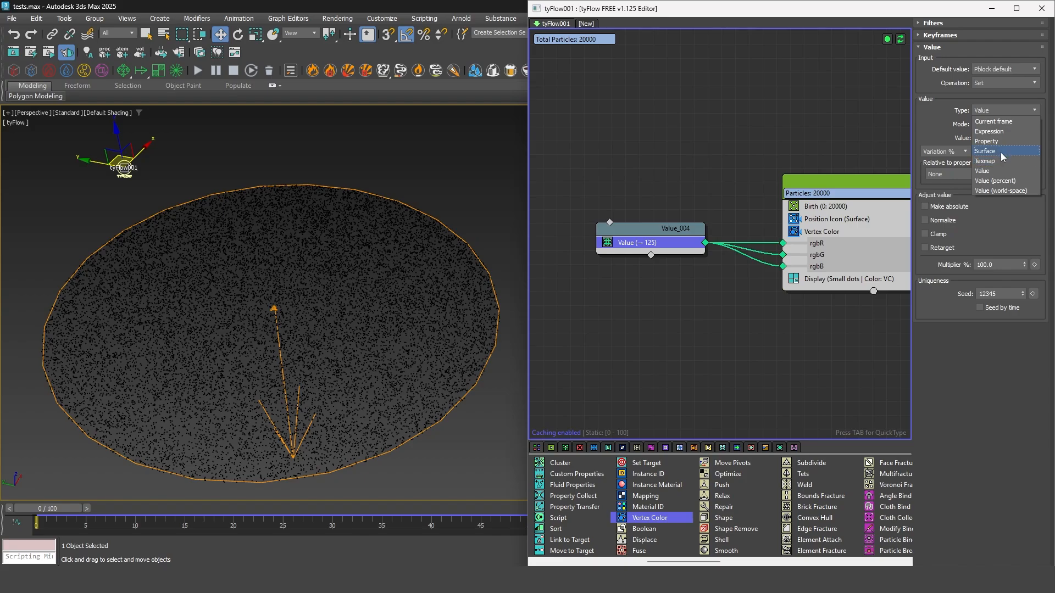
click(988, 151)
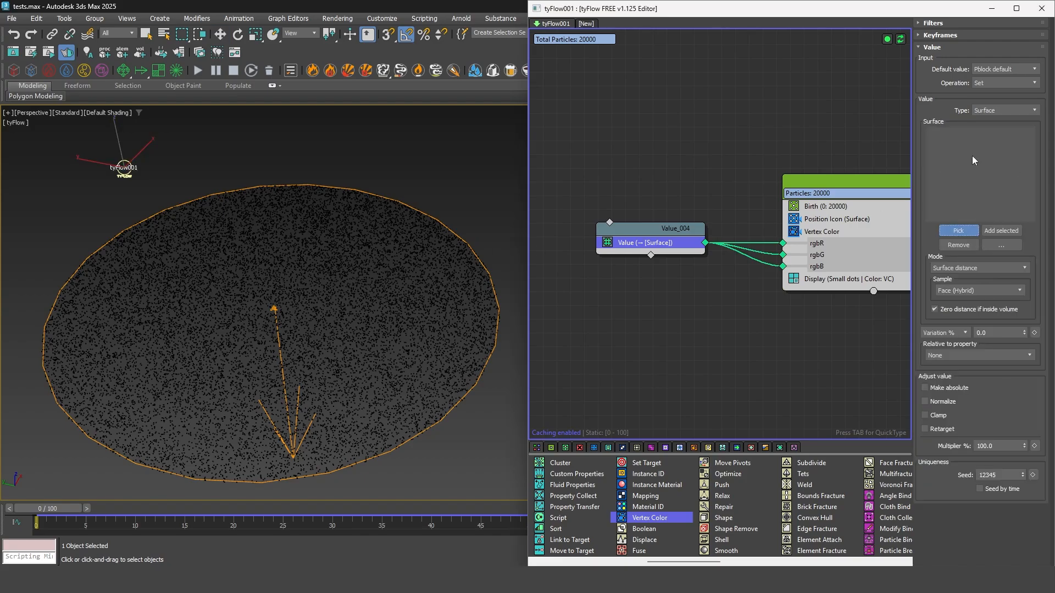
click(473, 250)
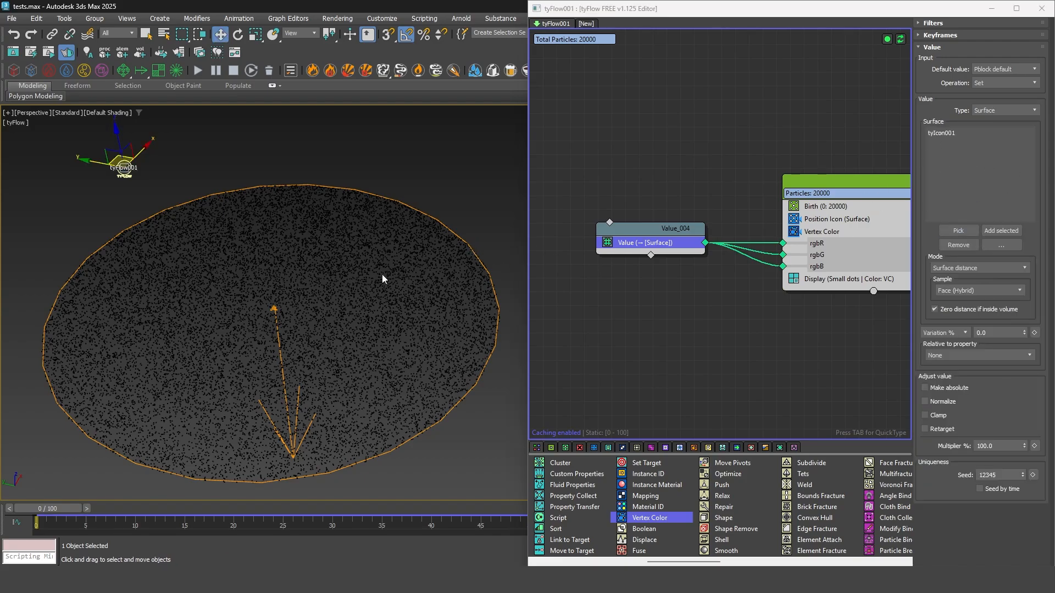
- Set the Value operator's surface mode to Pivot distance and move its node slightly further from Event_001
click(981, 268)
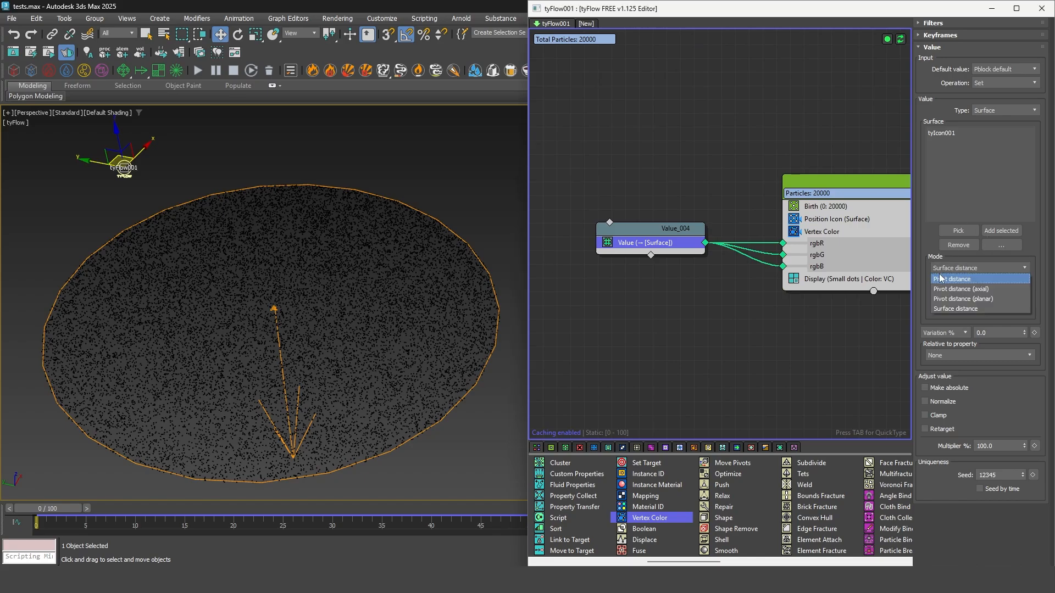
click(946, 281)
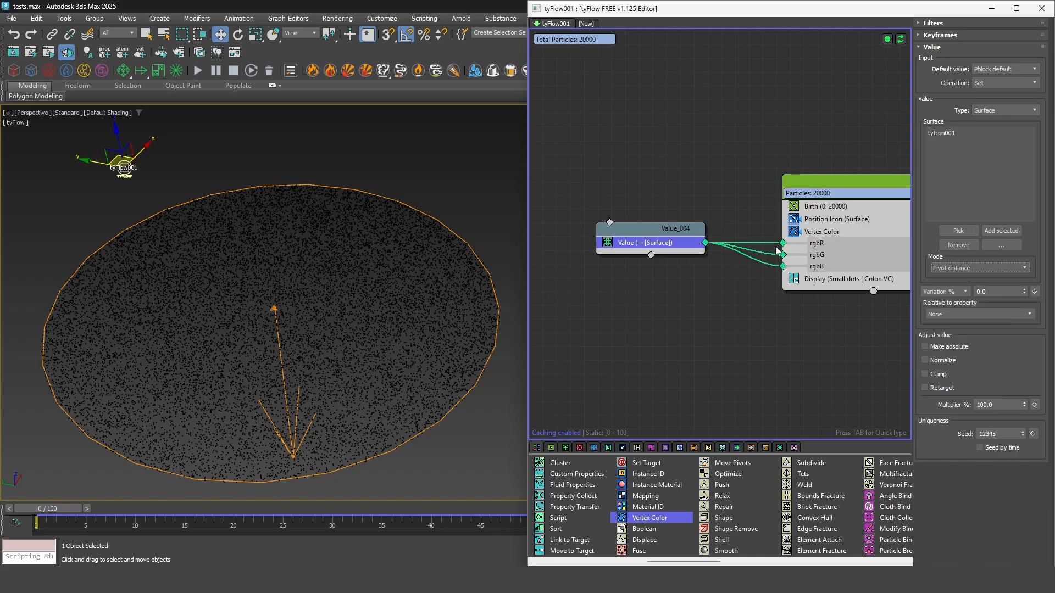
click(694, 81)
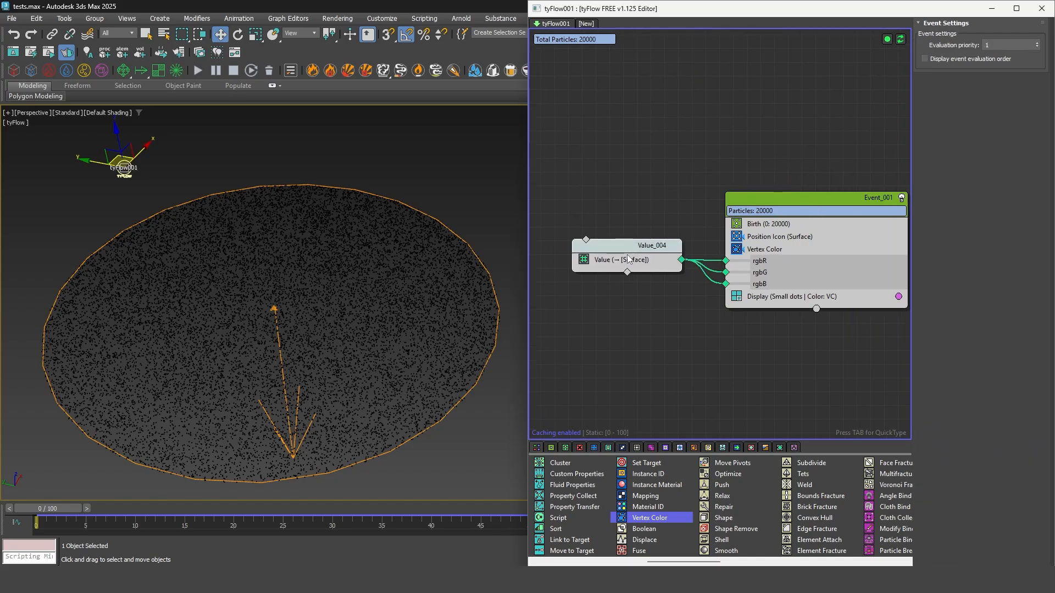
click(802, 251)
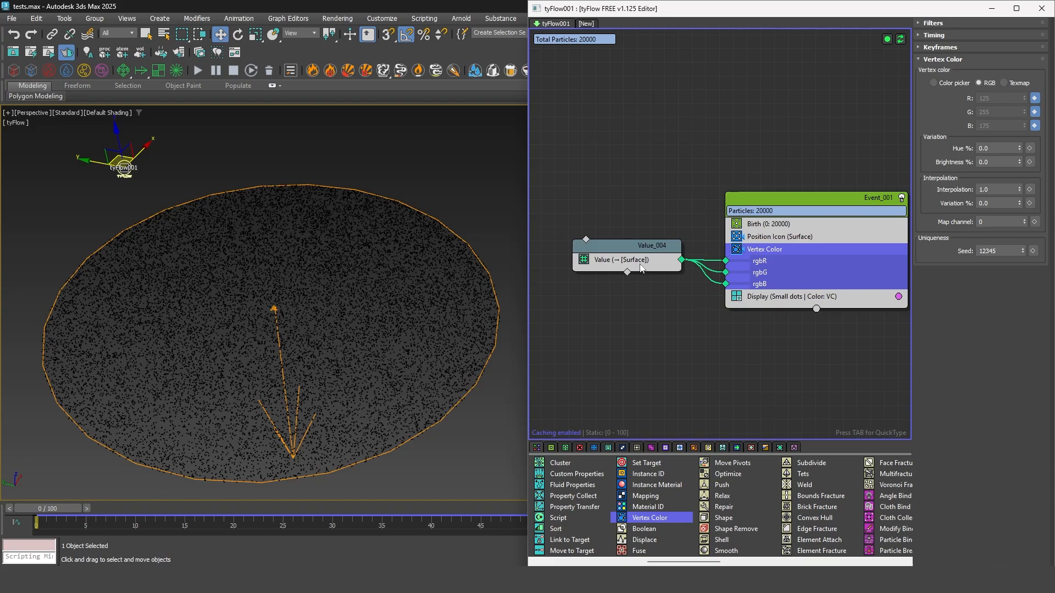
drag(628, 240, 614, 242)
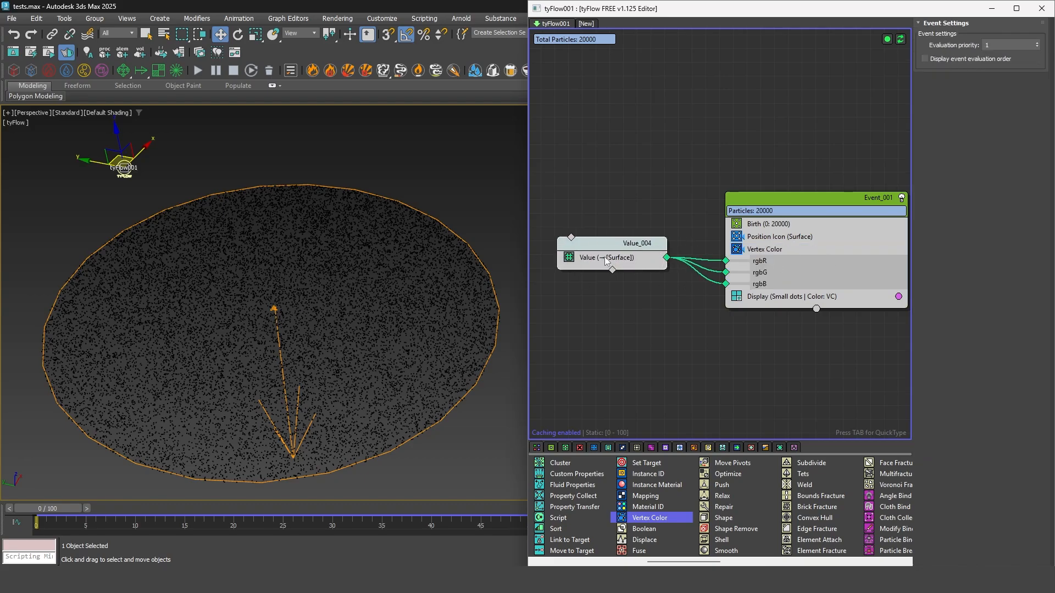
- Add a Custom Properties operator below Vertex Color in Event_001 and name its float channel "distance"
click(604, 257)
key(Tab)
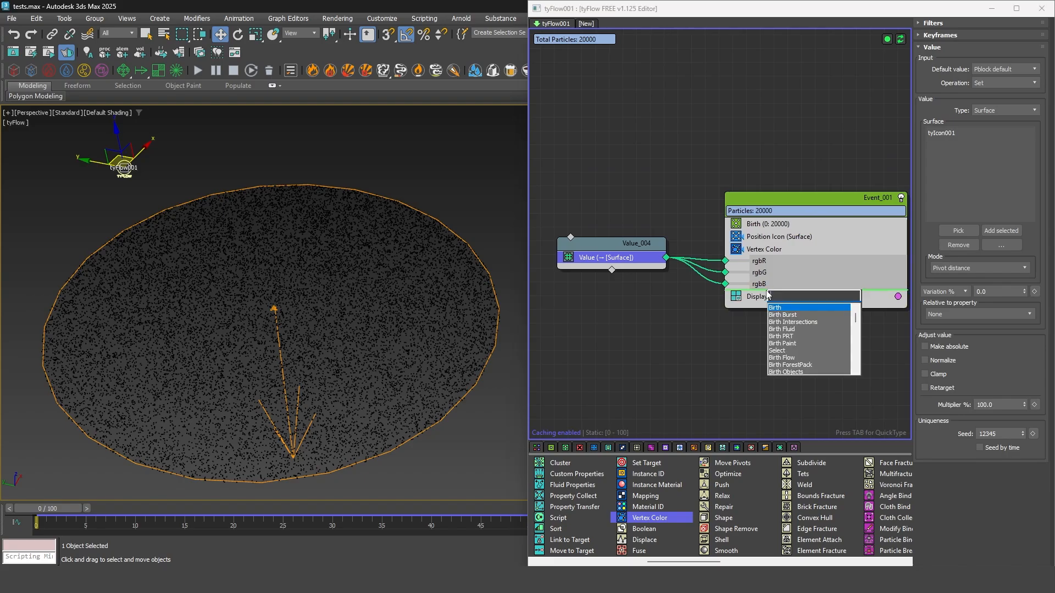
text(custom)
key(Return)
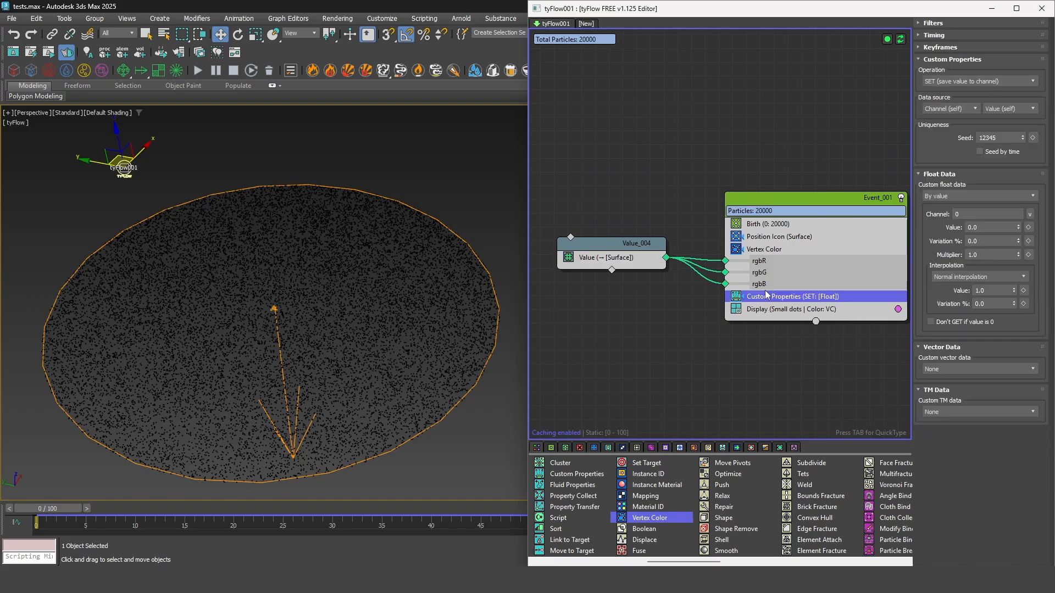
drag(1019, 214, 803, 191)
text(distance)
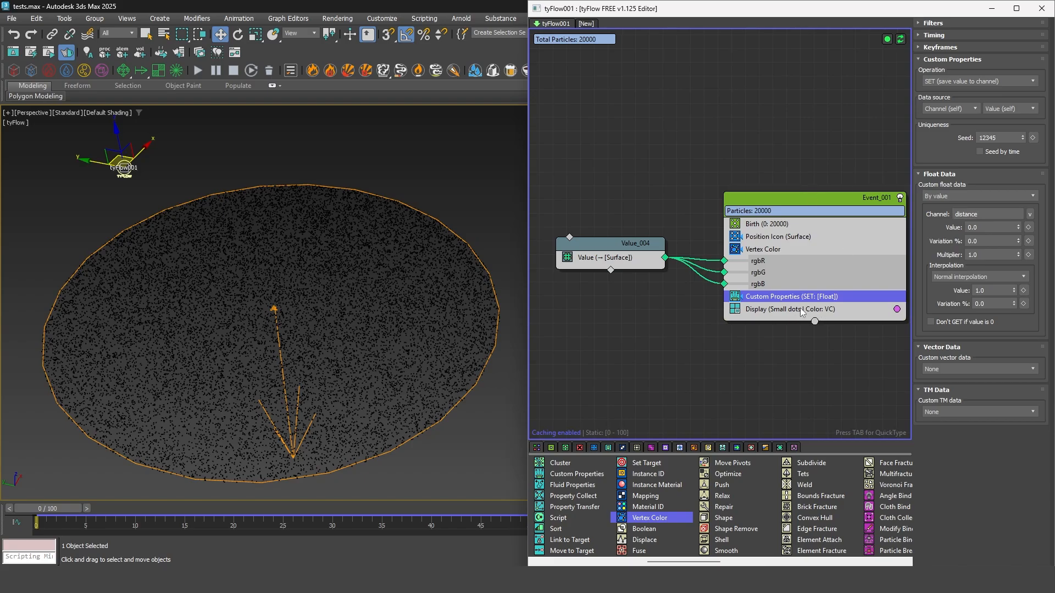
- Add a Display Data operator showing only the custom float channel "distance", with Birth ID and data type labels turned off
key(Tab)
text(display data)
key(Return)
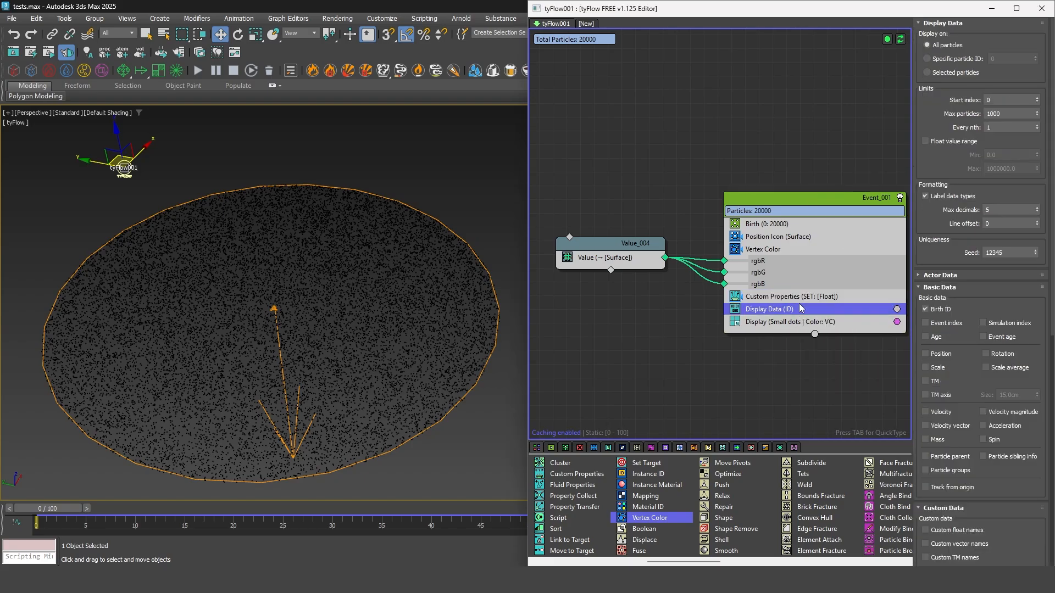
click(940, 310)
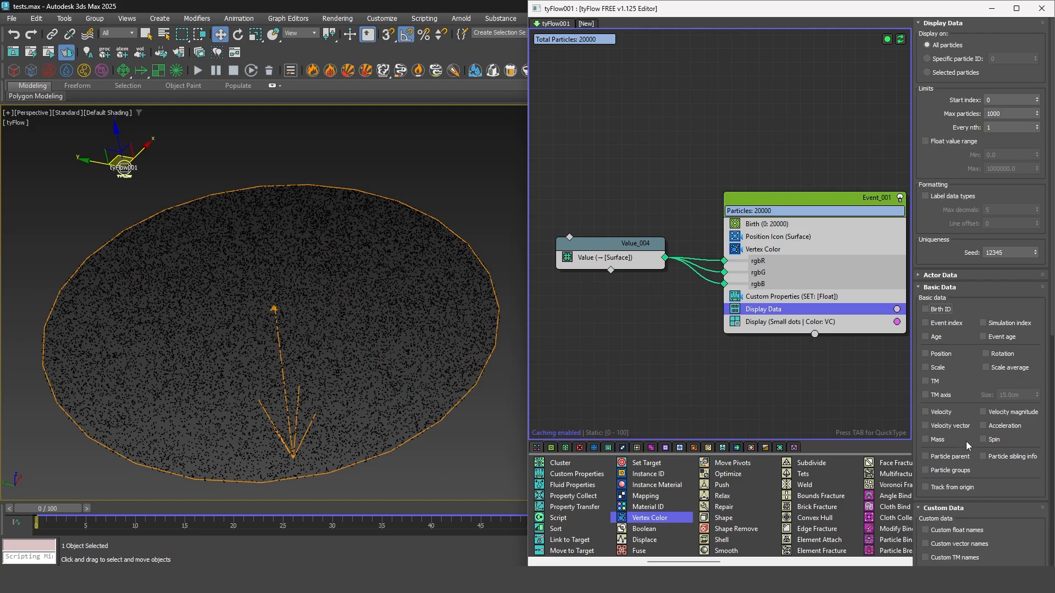
scroll(964, 439, down, 3)
click(953, 431)
click(1034, 446)
click(1033, 465)
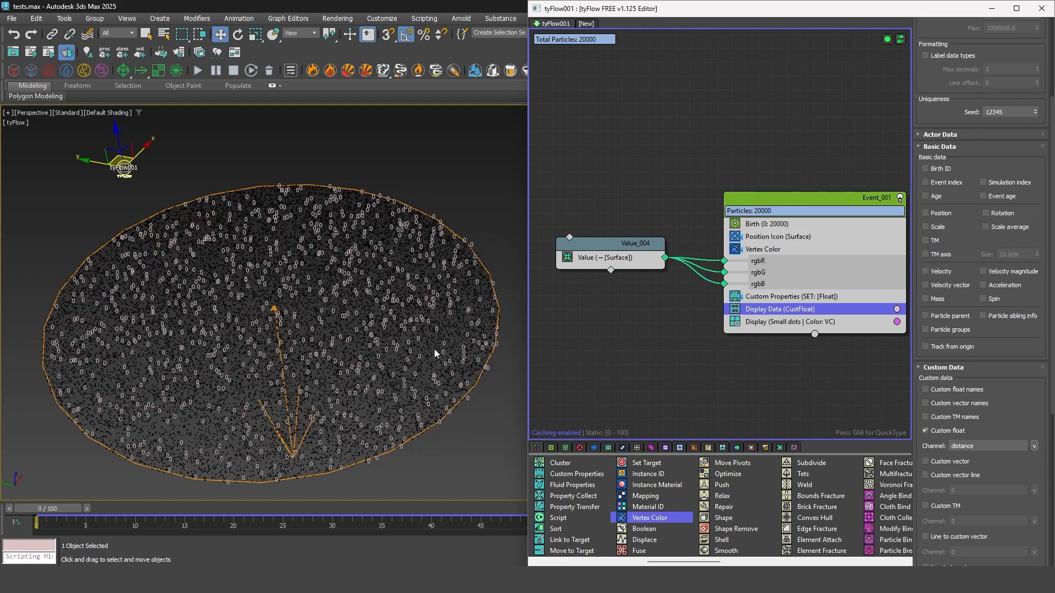
- Expose the Custom Properties float value as an input and connect the Surface Value operator to it
click(762, 298)
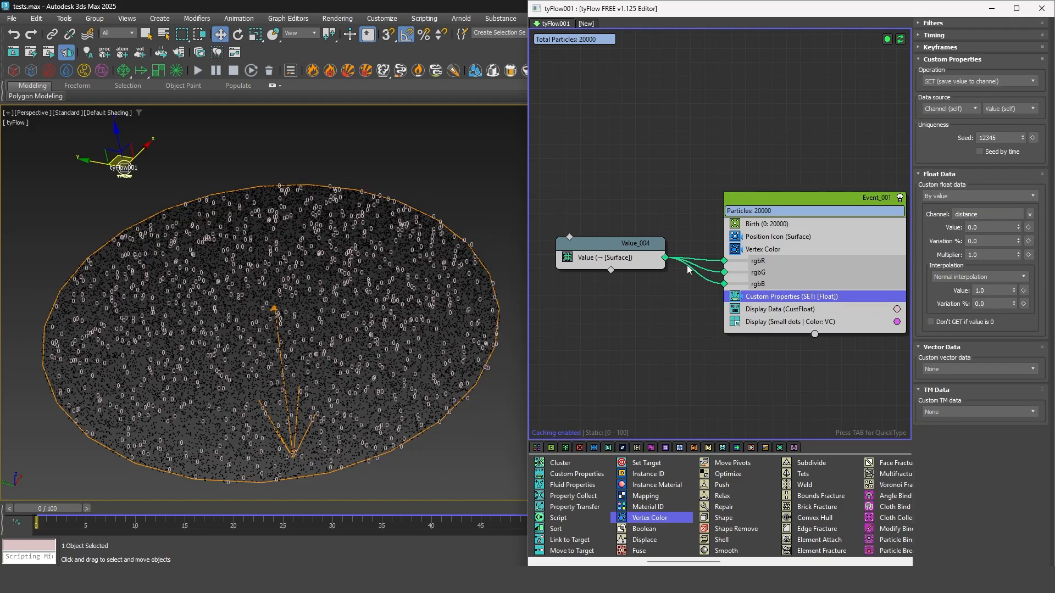
click(1029, 227)
drag(665, 257, 724, 309)
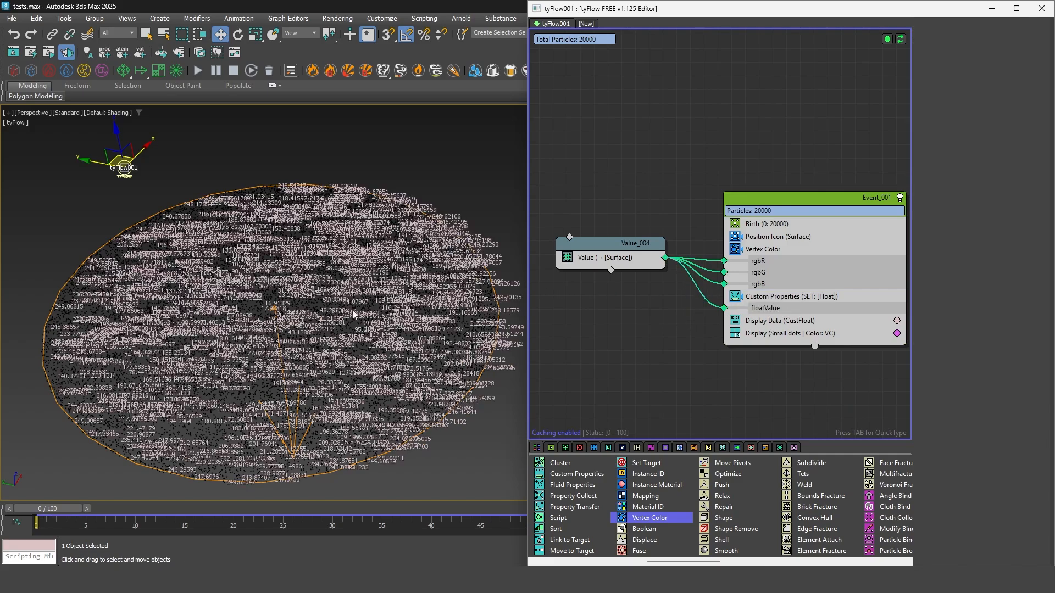
- Examine the particles' distance values near the circular icon's edge and around its centre
scroll(419, 307, up, 5)
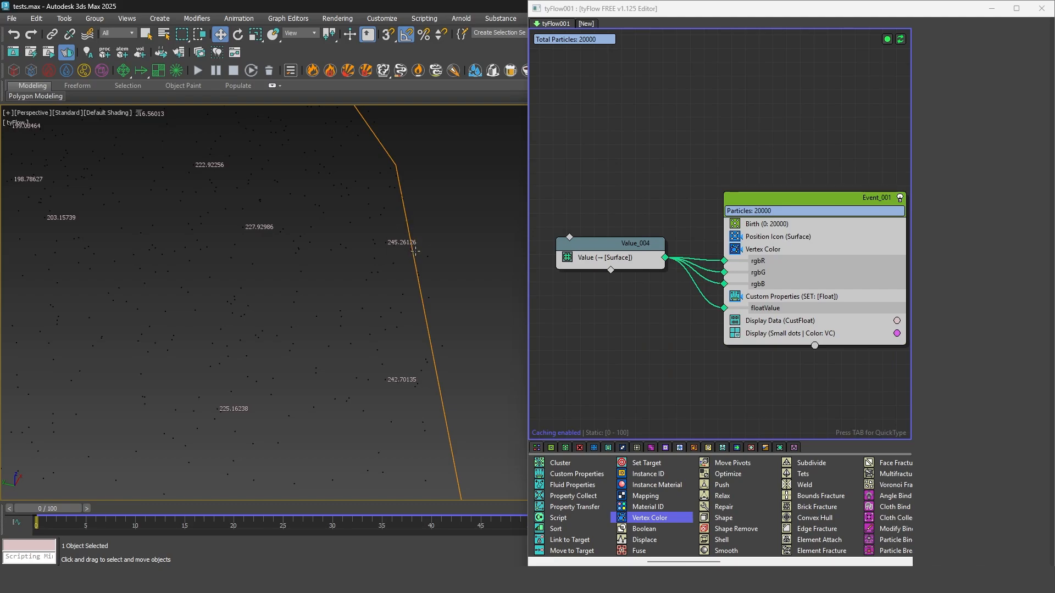
scroll(434, 248, down, 10)
scroll(302, 299, up, 5)
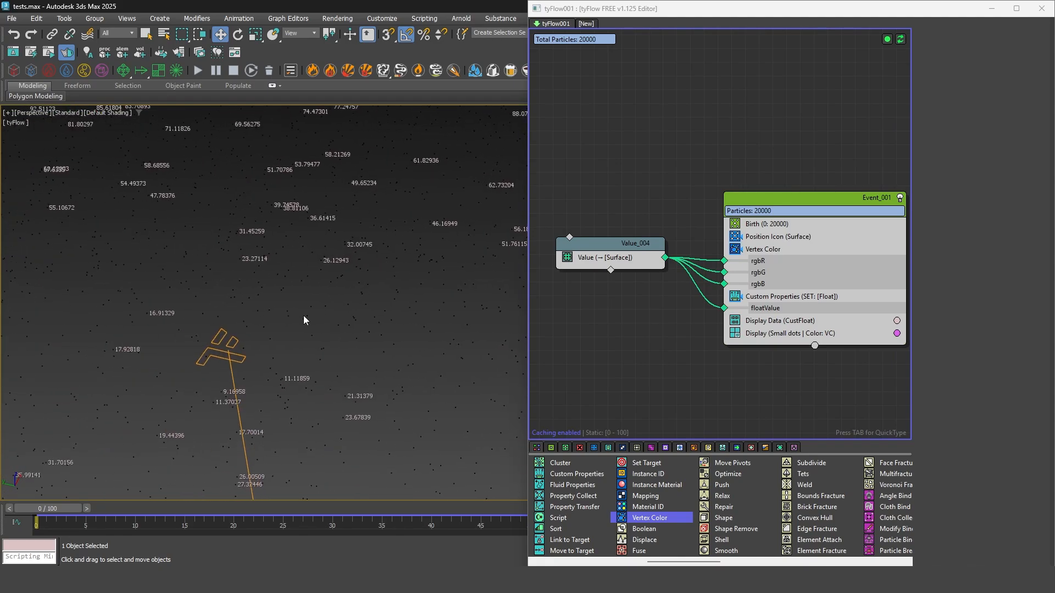
scroll(306, 320, down, 6)
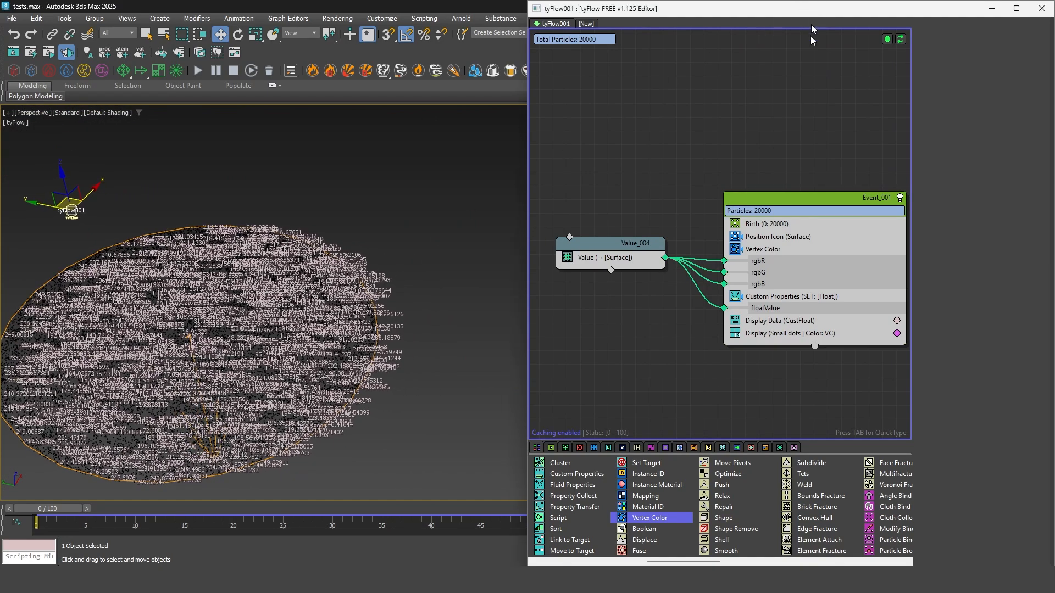
- Check the diameter of tyIcon001 in its parameters and compare it with the particle distance values at the circle's edge
drag(812, 8, 762, 379)
click(376, 319)
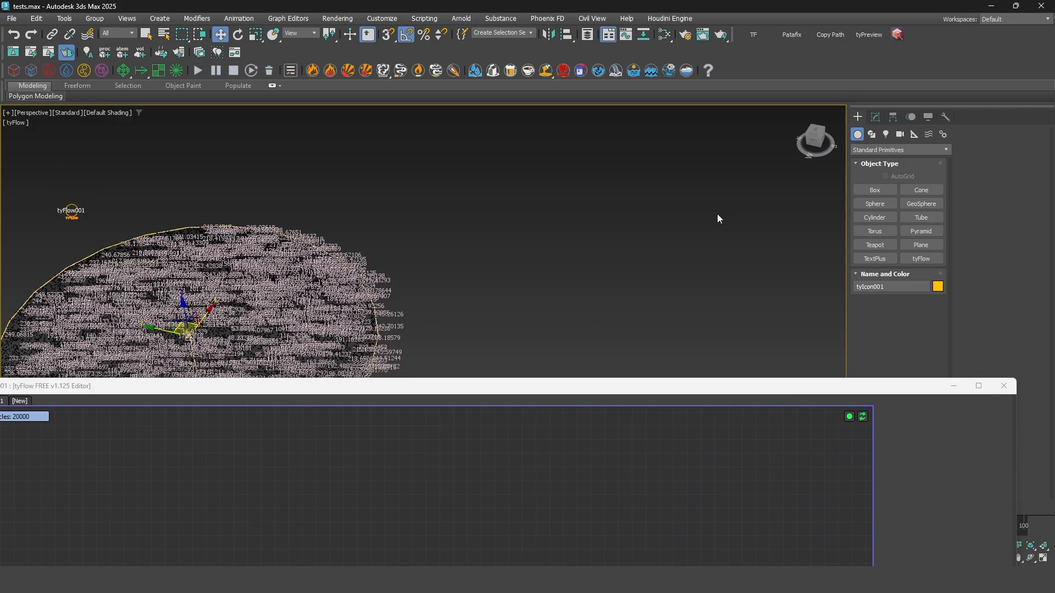
click(875, 117)
click(905, 294)
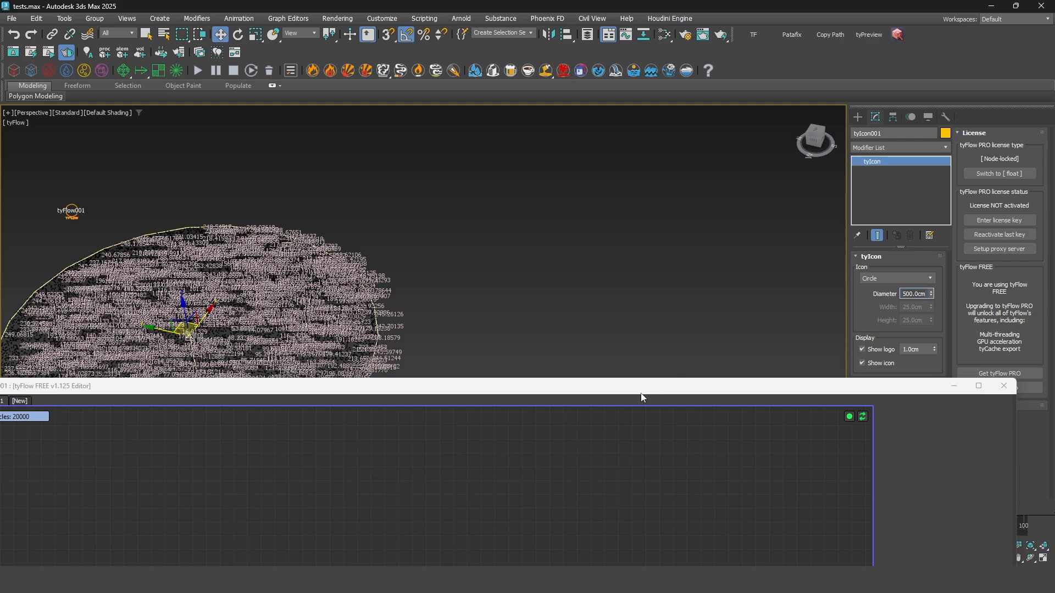
drag(641, 390, 782, 140)
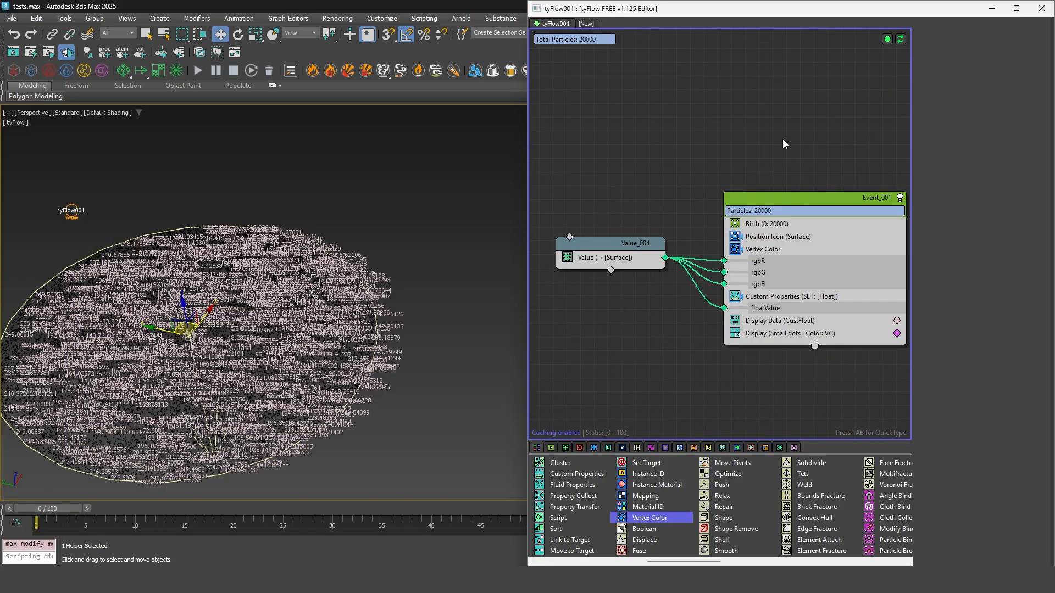
scroll(390, 319, up, 3)
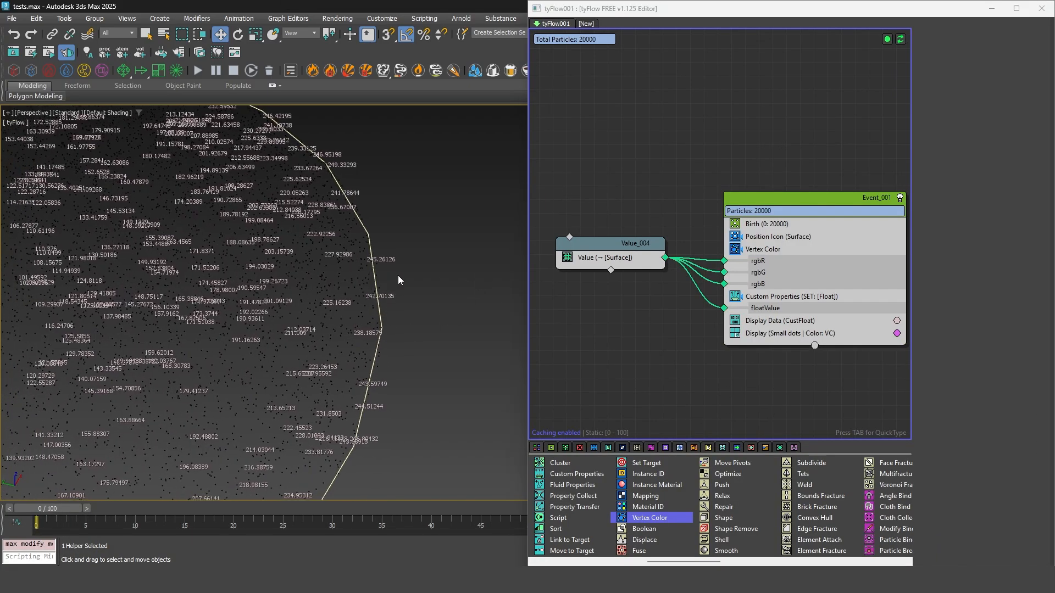
scroll(398, 277, down, 3)
scroll(696, 138, down, 2)
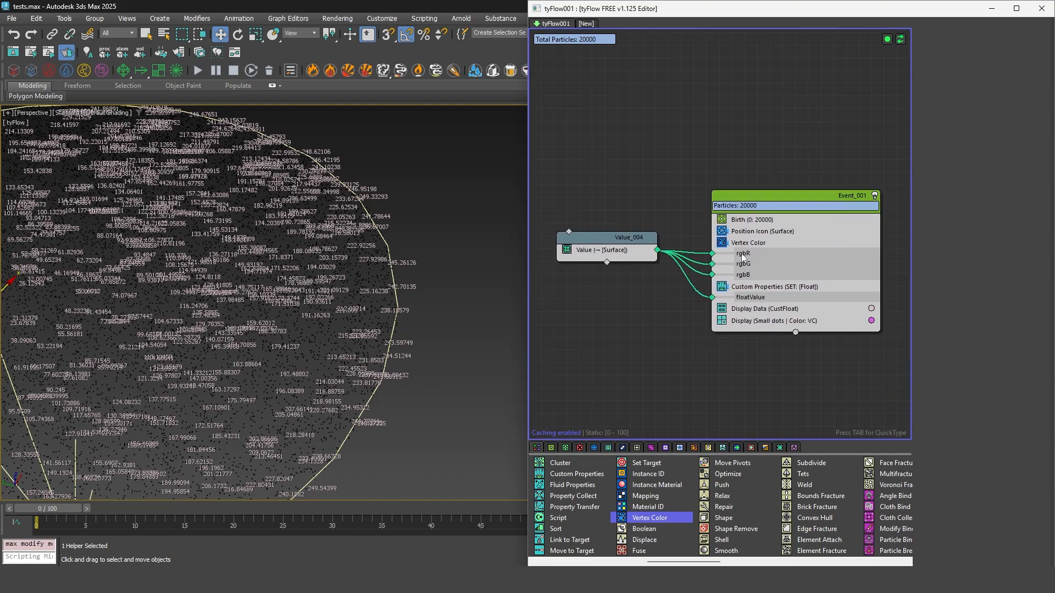
- Set the Display operator's color source to vertex color data, reading from mapping channel 1
click(750, 262)
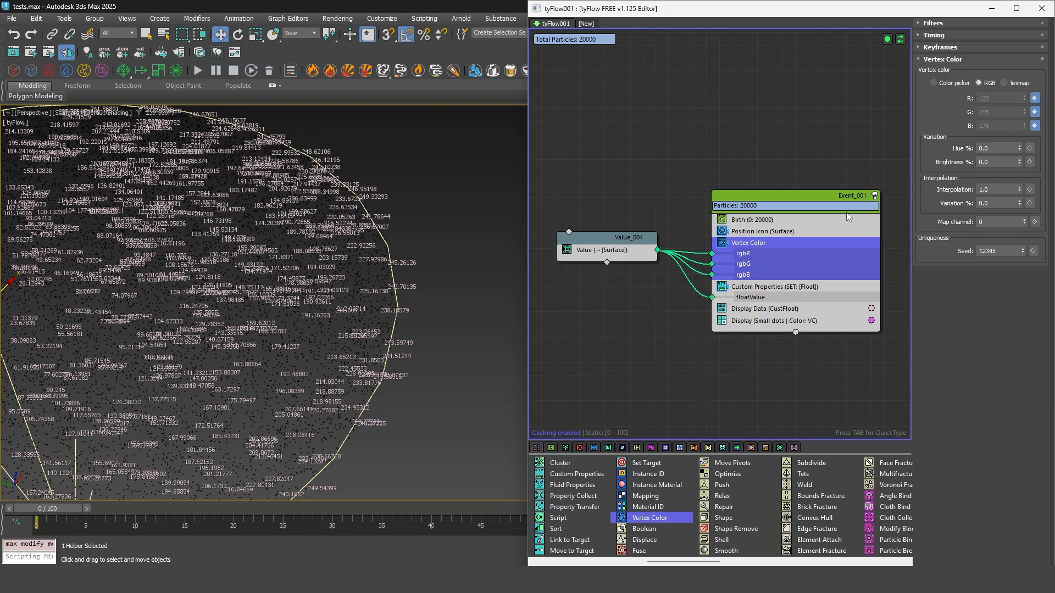
click(866, 321)
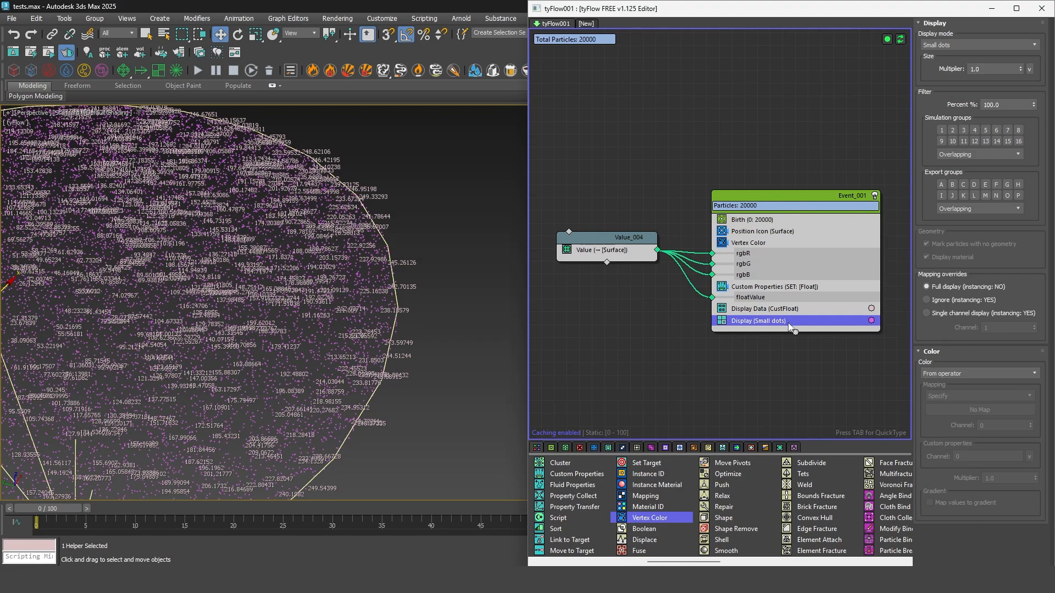
click(948, 373)
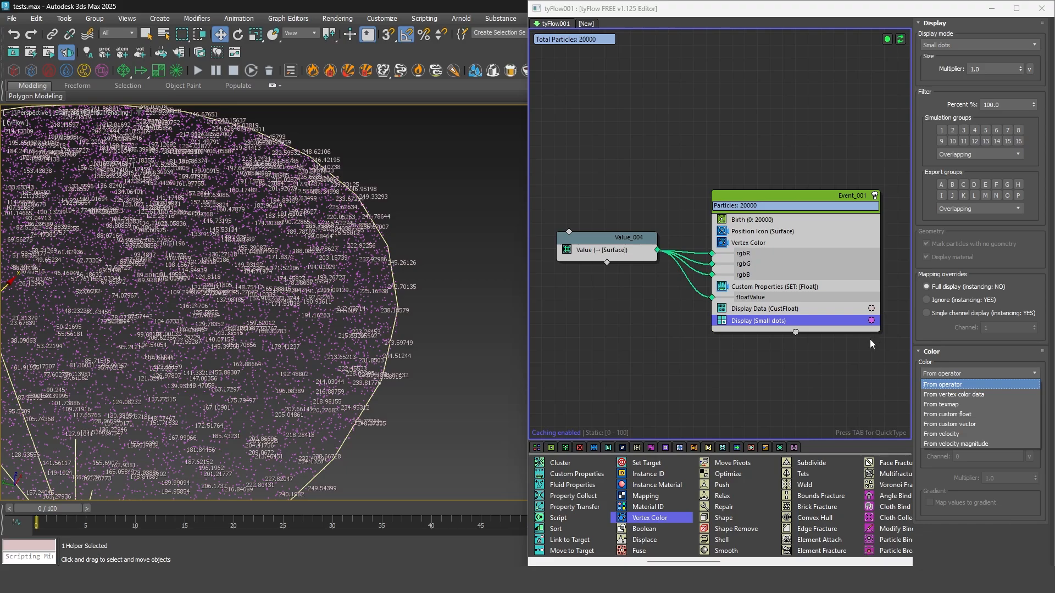
click(870, 323)
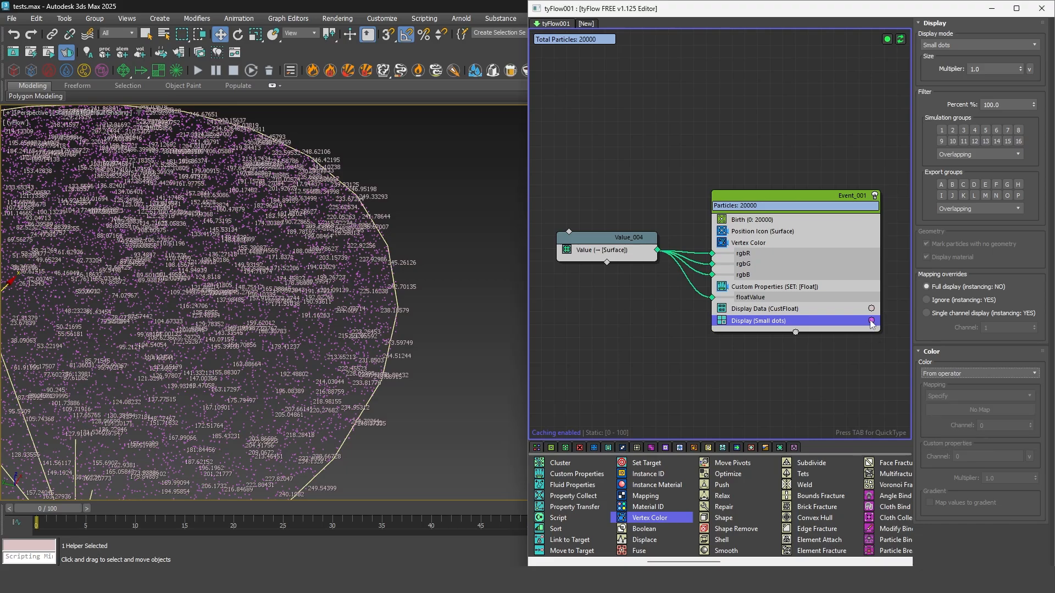
click(947, 373)
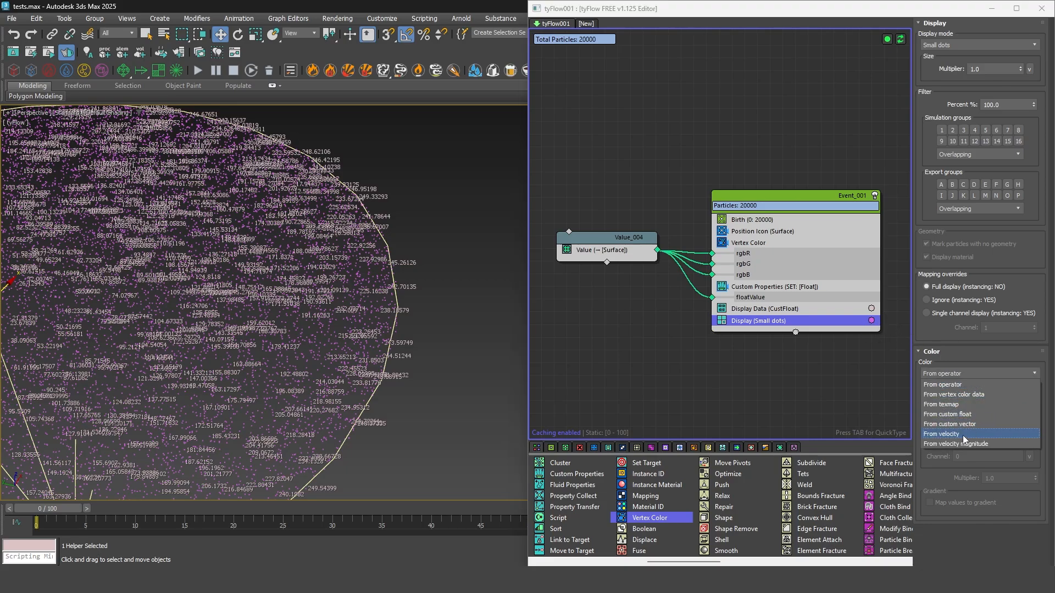
click(982, 397)
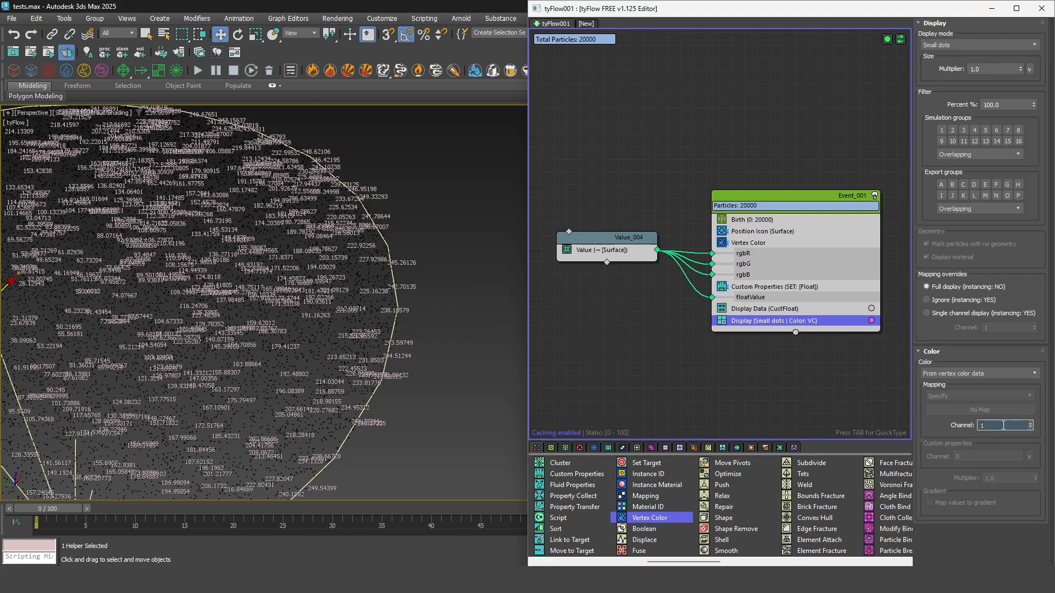
- Set the Vertex Color operator's map channel to 1
click(760, 245)
click(989, 222)
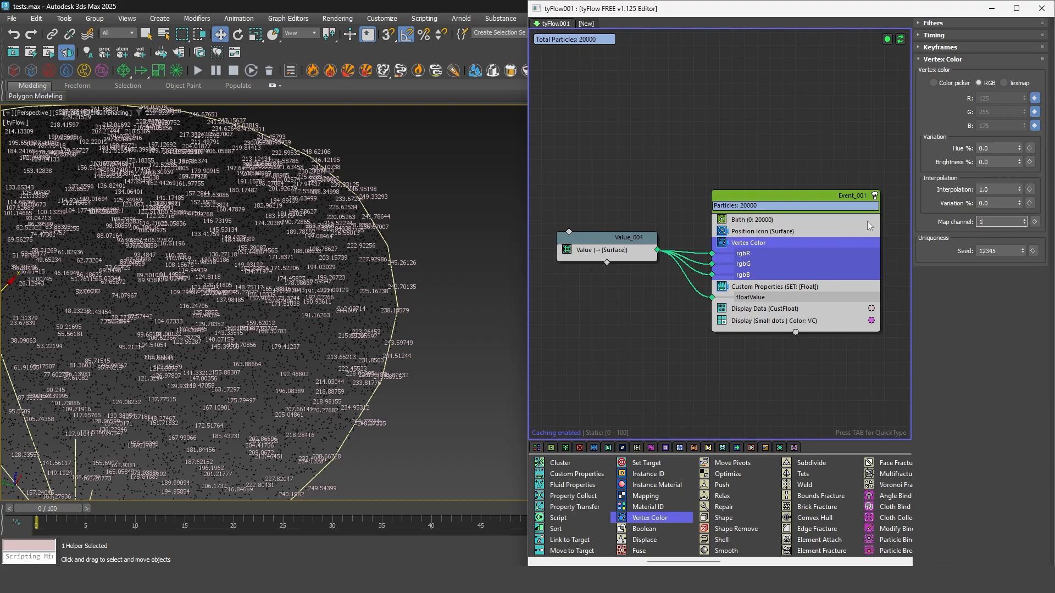
key(Return)
- Disable the Display Data operator in Event_001 to hide the particle distance labels
click(767, 309)
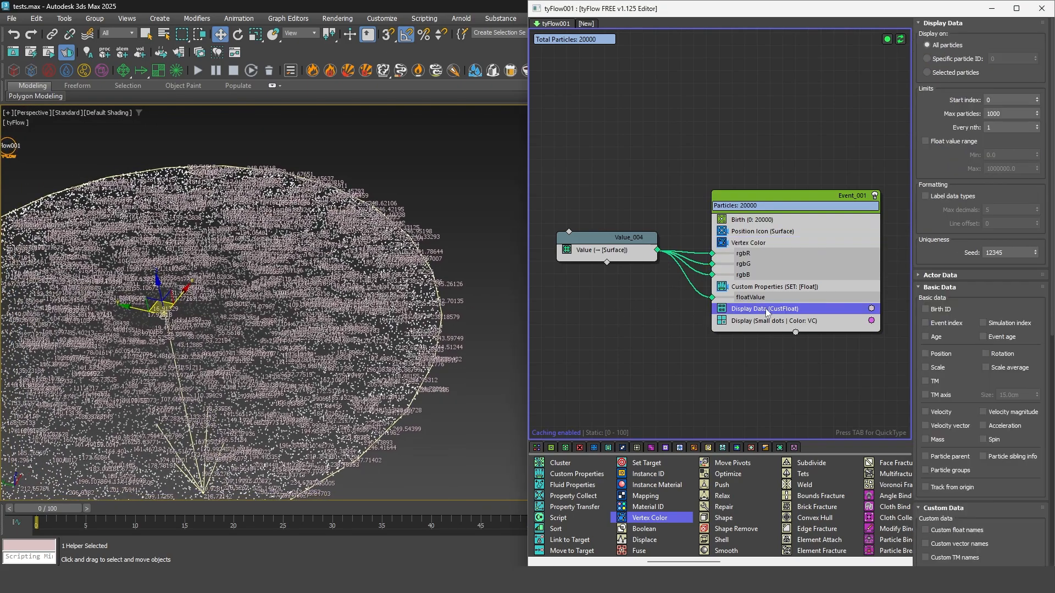
click(721, 309)
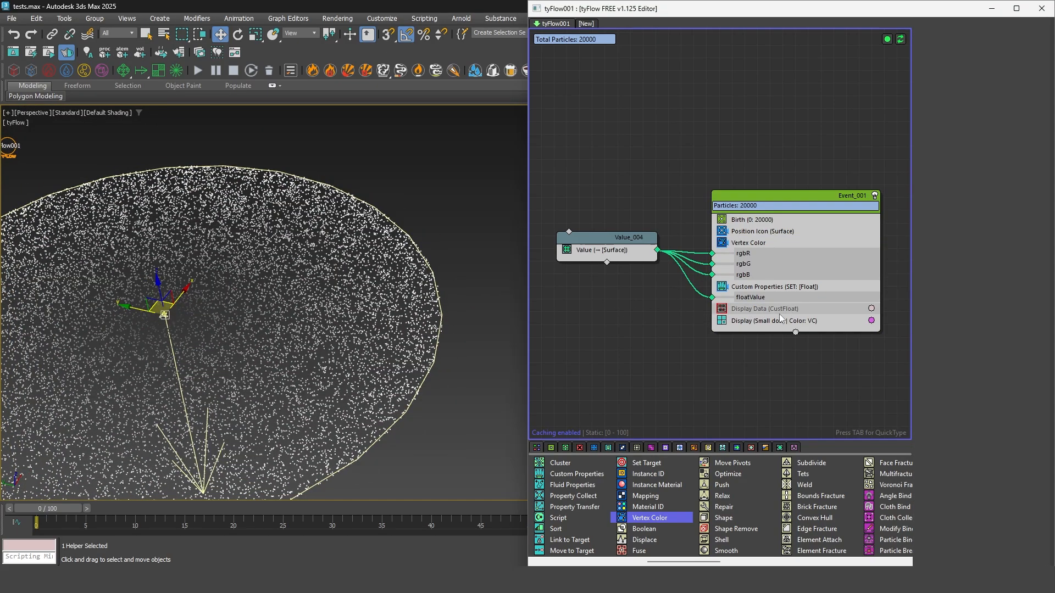
scroll(440, 299, down, 4)
middle_drag(358, 303, 309, 312)
scroll(338, 315, up, 2)
scroll(310, 312, down, 2)
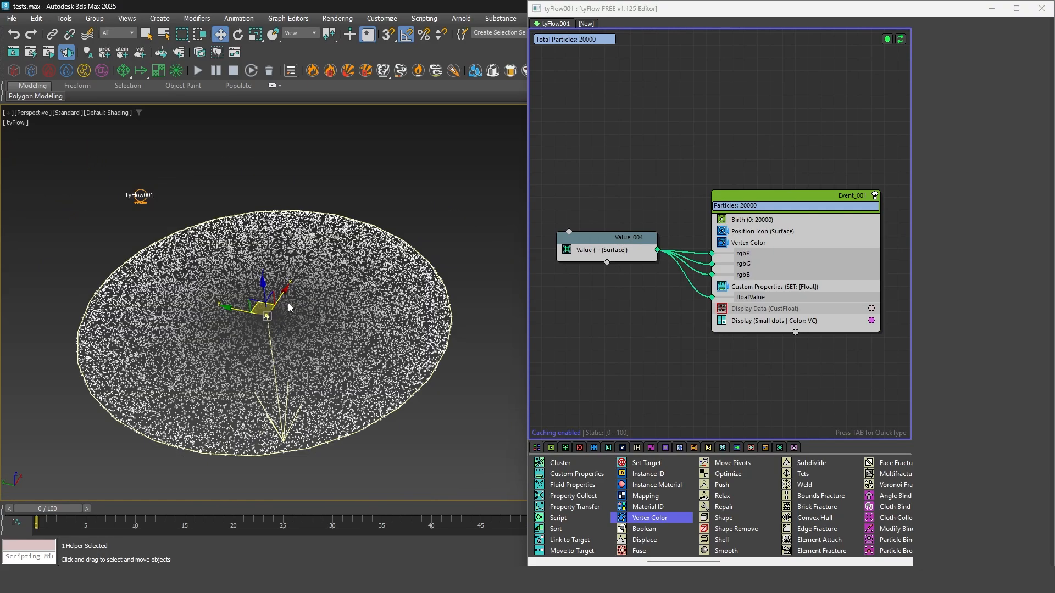
- Delete the Custom Properties and Display Data operators from Event_001
click(746, 297)
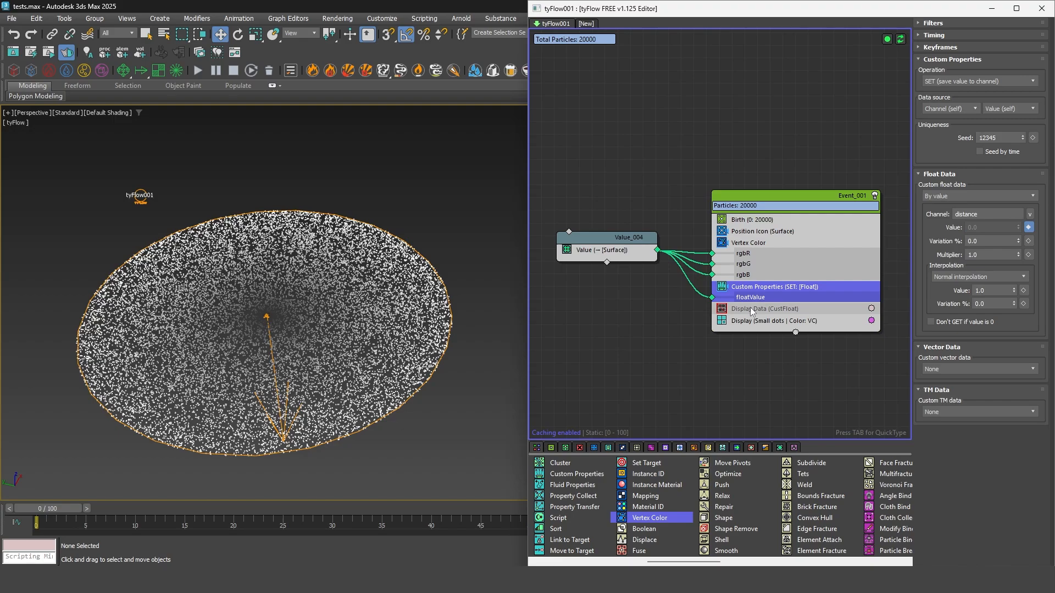
ctrl+click(750, 309)
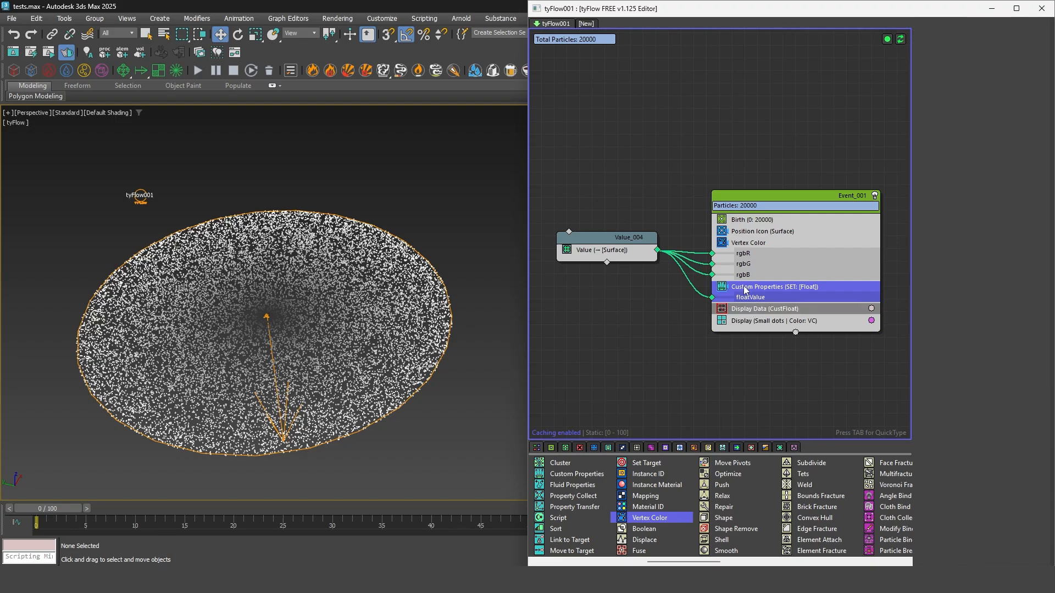
key(Delete)
- Select tyIcon001 and set its diameter to 5000 cm
click(746, 243)
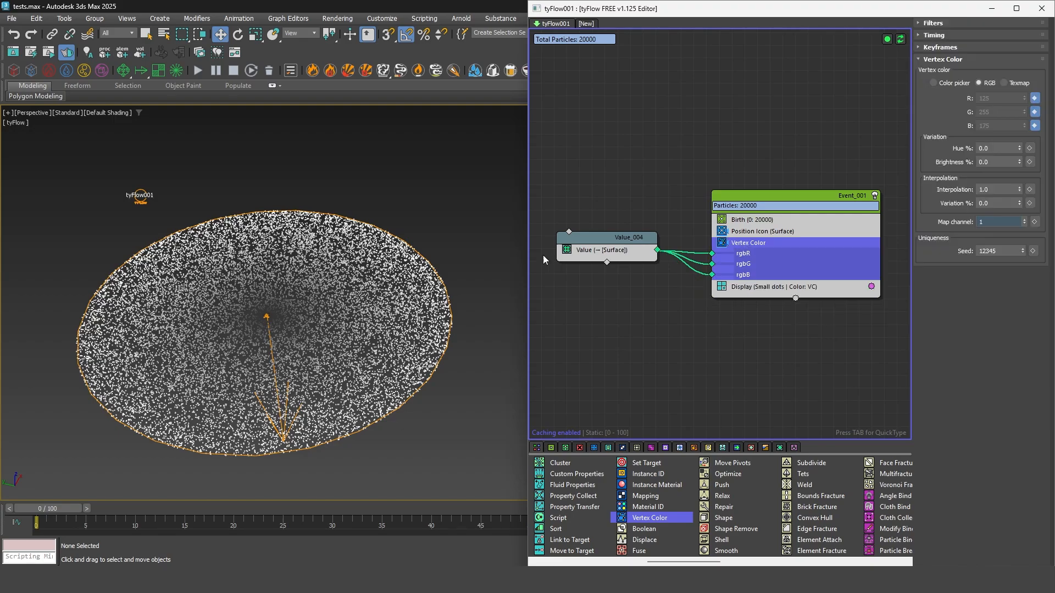
middle_drag(737, 132, 737, 147)
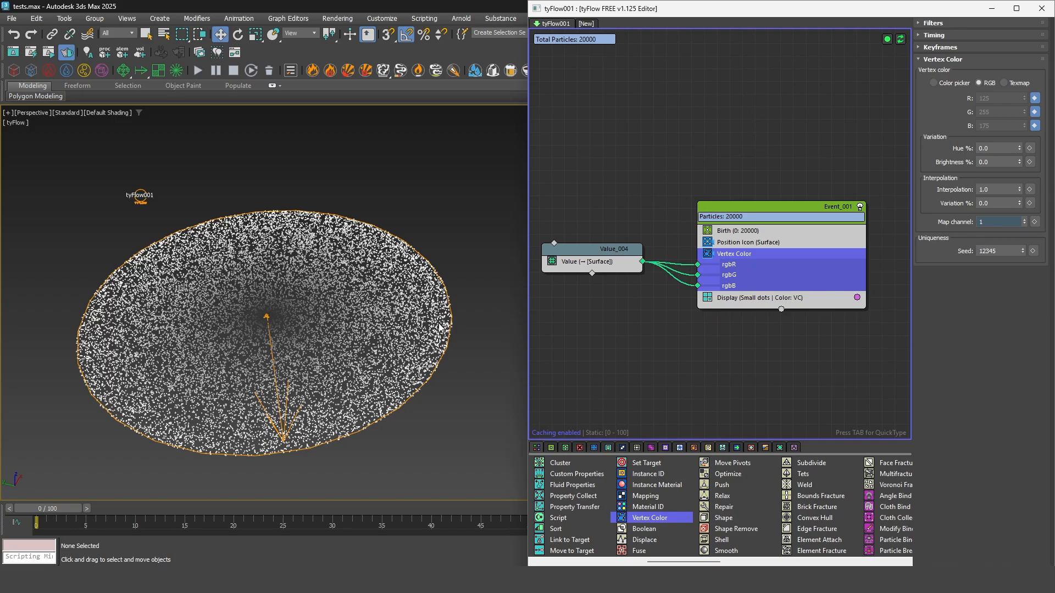
click(266, 317)
drag(697, 8, 1054, 297)
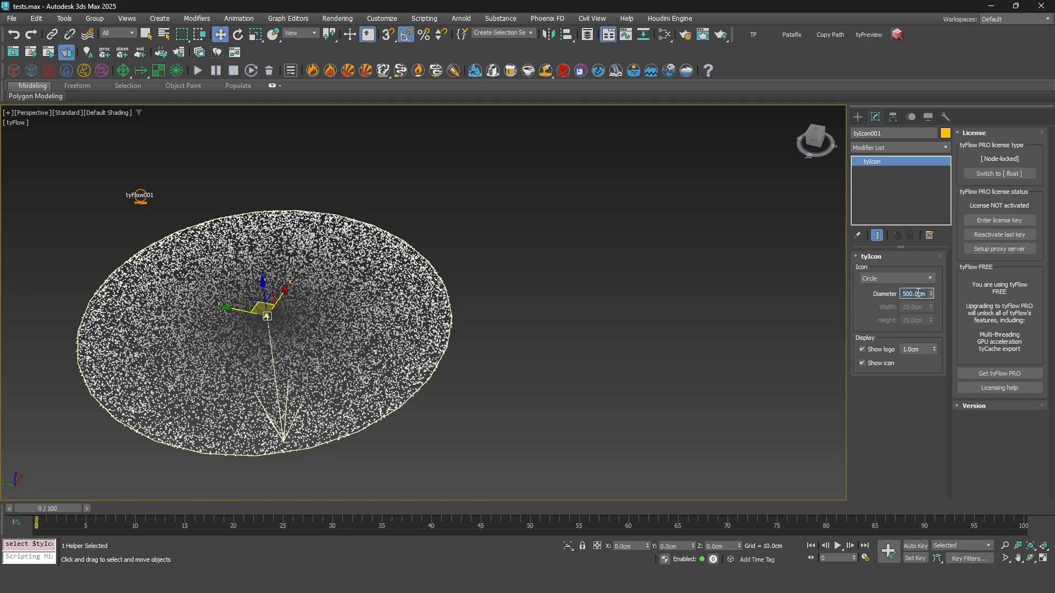
scroll(537, 316, up, 5)
scroll(591, 322, down, 5)
click(591, 322)
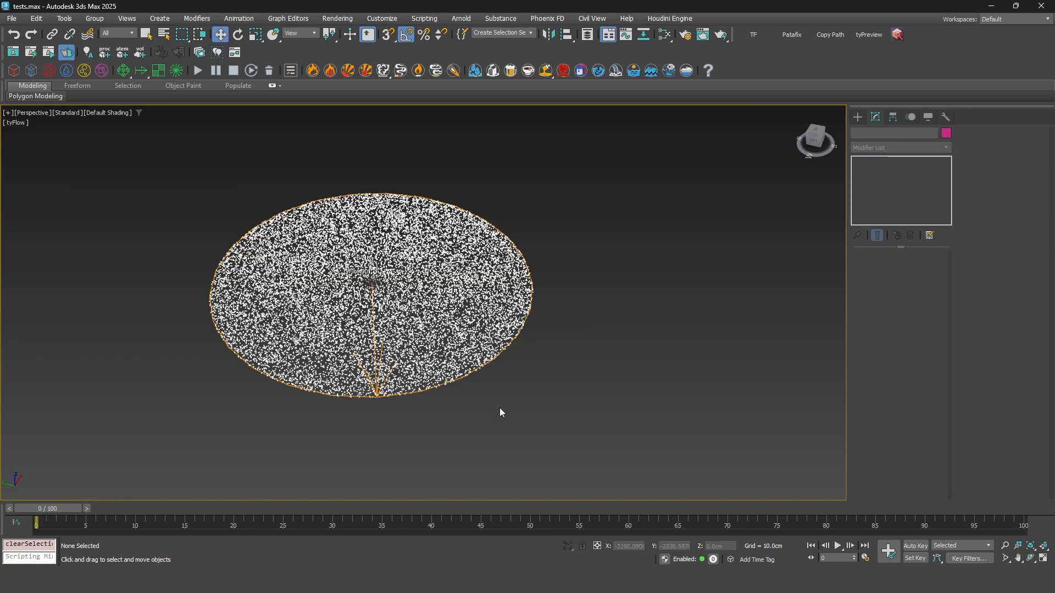
- Reopen the tyFlow editor beside the viewport and enable Retarget on the Surface Value operator in Value_004
key(6)
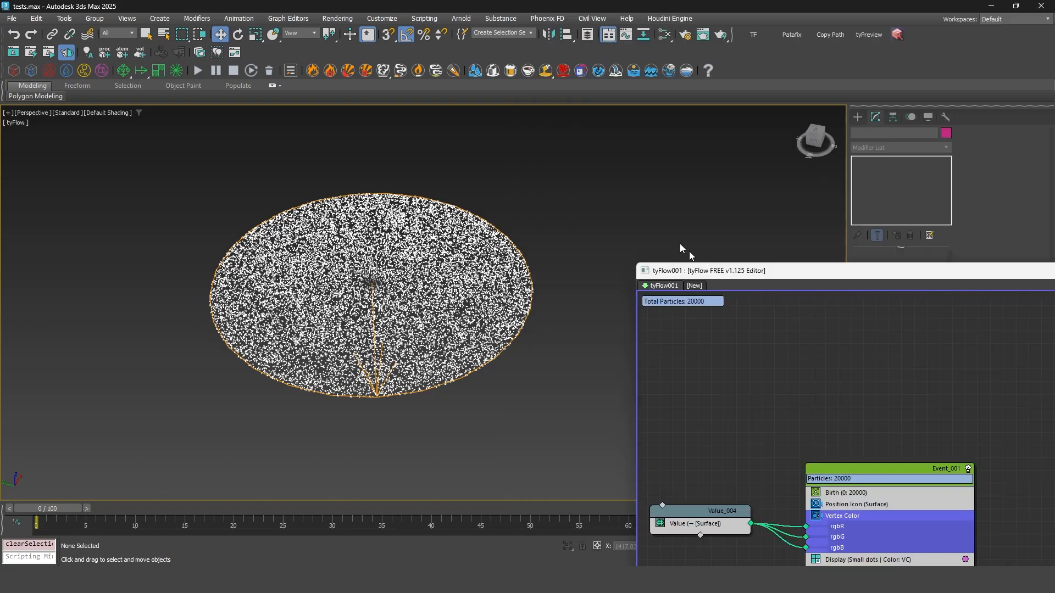
drag(709, 262, 542, 107)
key(super+Right)
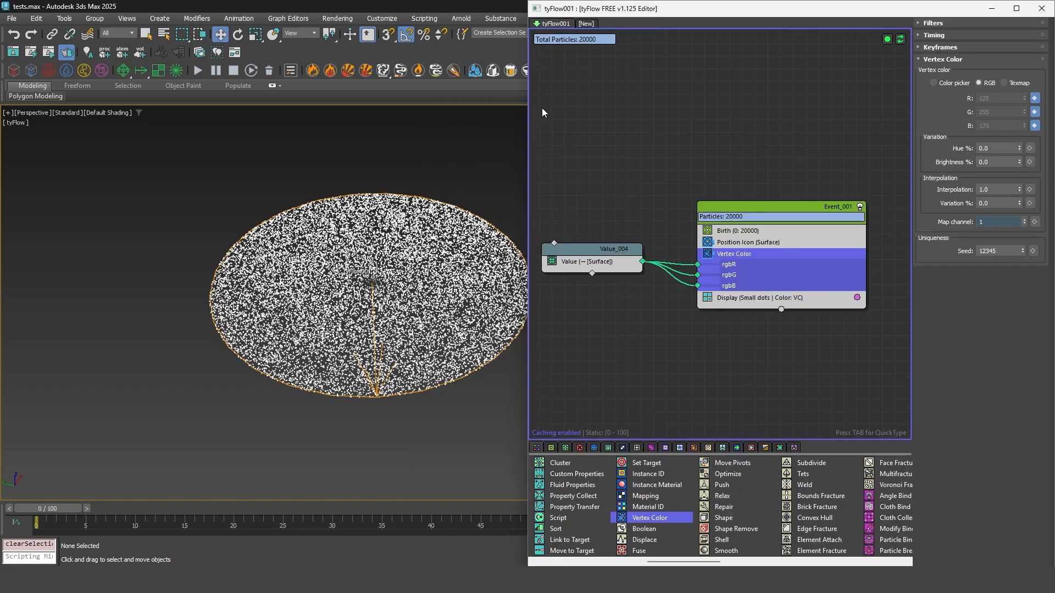
middle_drag(405, 183, 356, 194)
scroll(383, 228, down, 5)
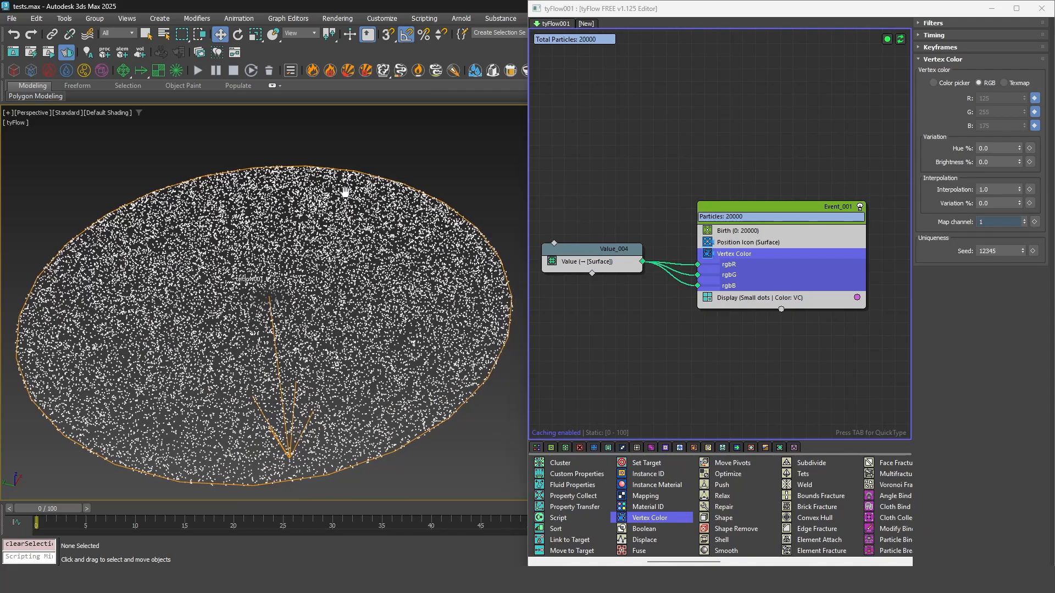
click(587, 261)
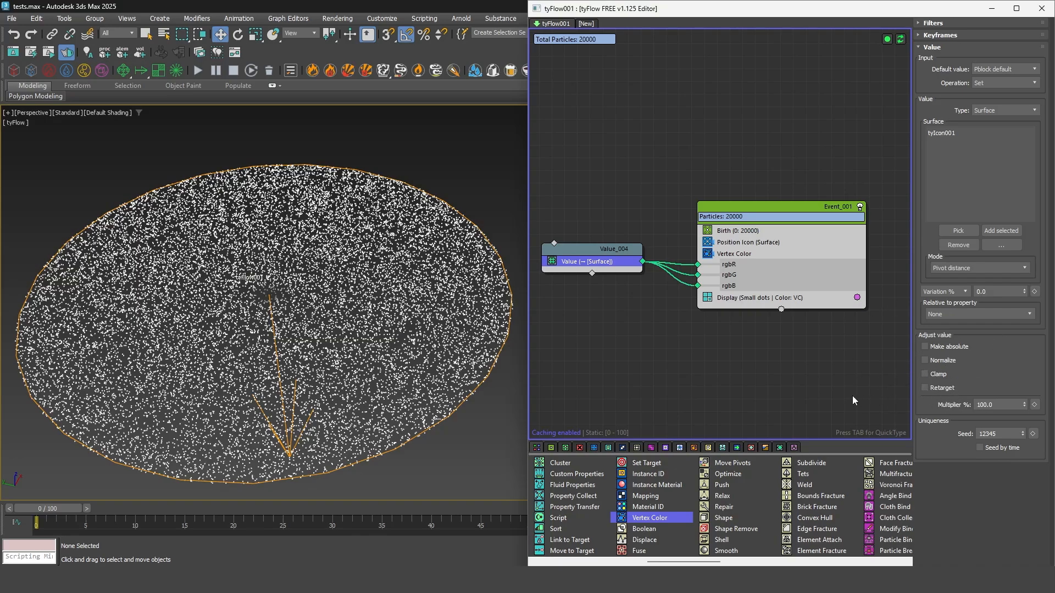
click(935, 389)
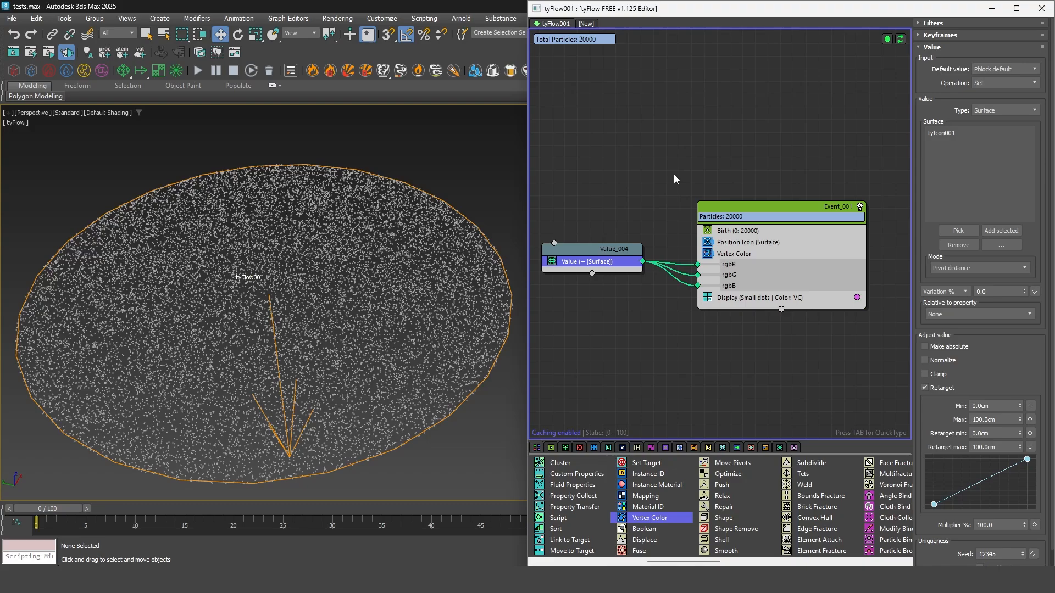
- Check tyIcon001's diameter in its parameters, then return the tyFlow editor beside the viewport
double_click(986, 212)
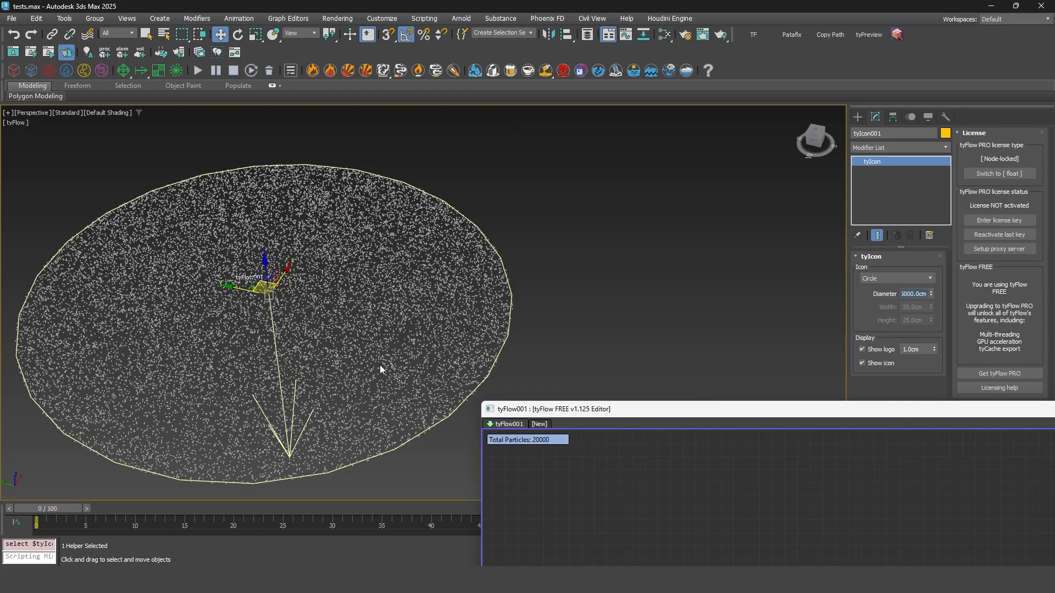
drag(681, 409, 715, 428)
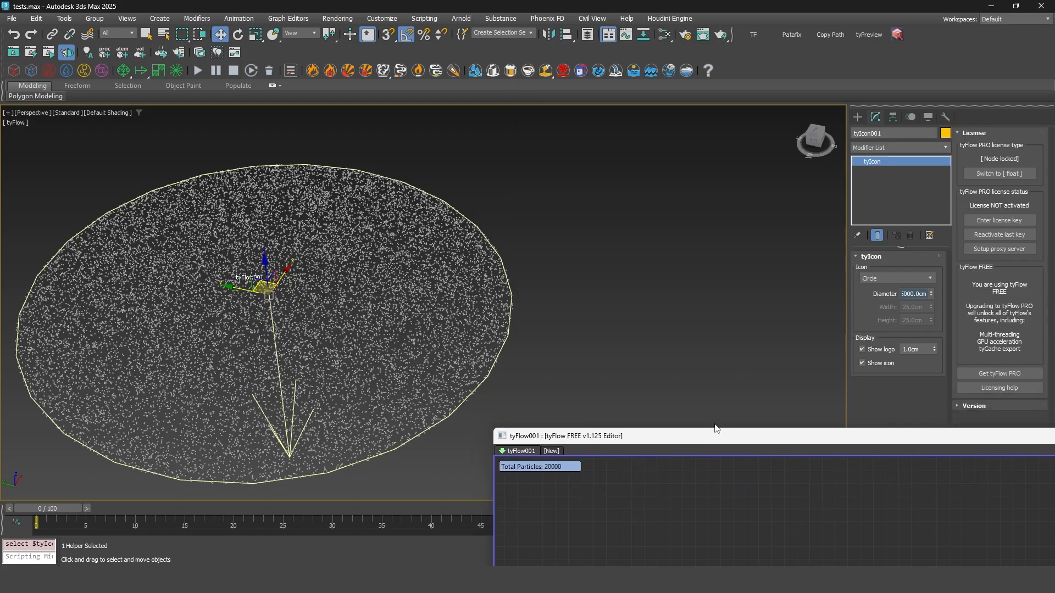
drag(928, 294, 896, 301)
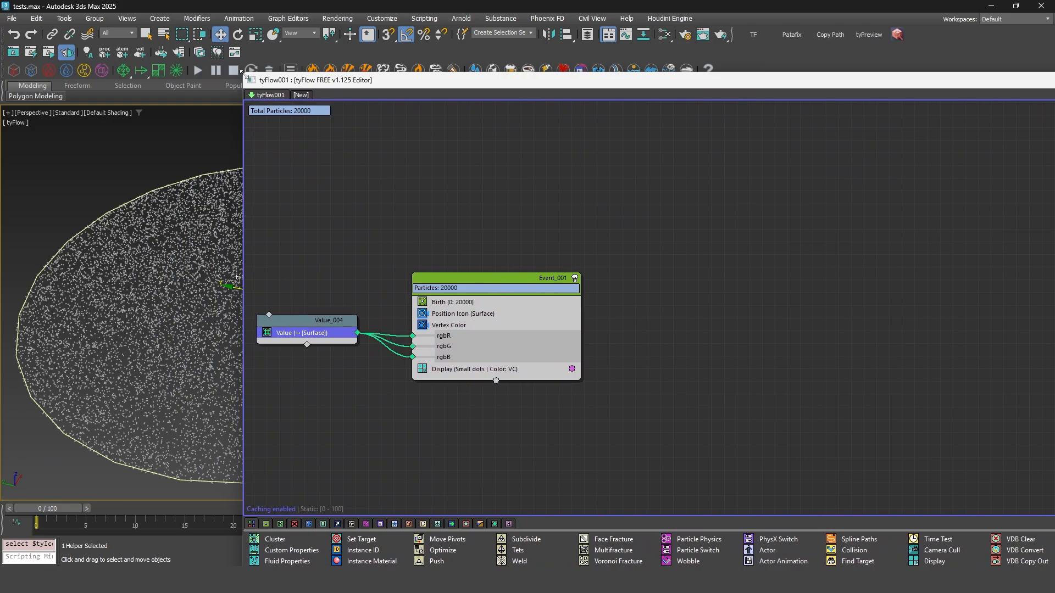
drag(246, 72, 371, 104)
drag(616, 115, 483, 63)
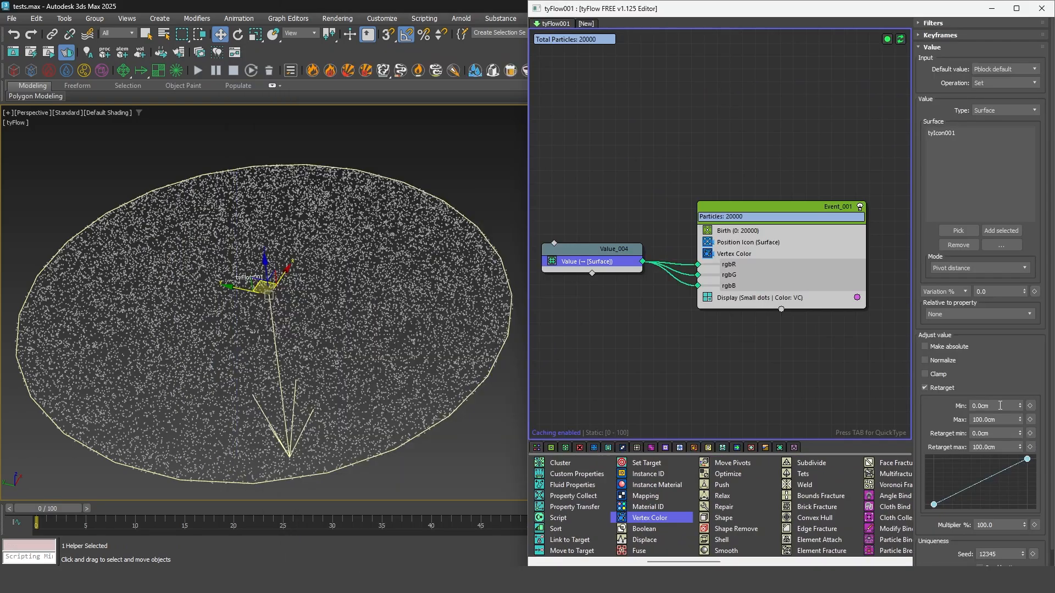
- Set the Surface Value operator's input Max to 2500 cm and its Retarget max to 255 cm
drag(998, 407, 876, 415)
text(2500)
key(Tab)
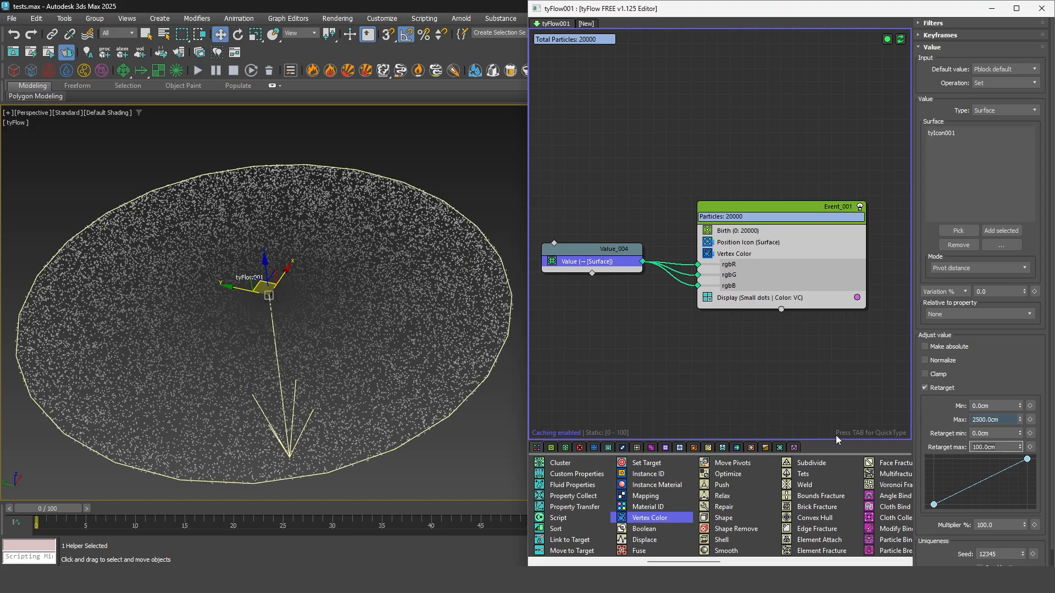
text(255)
key(Return)
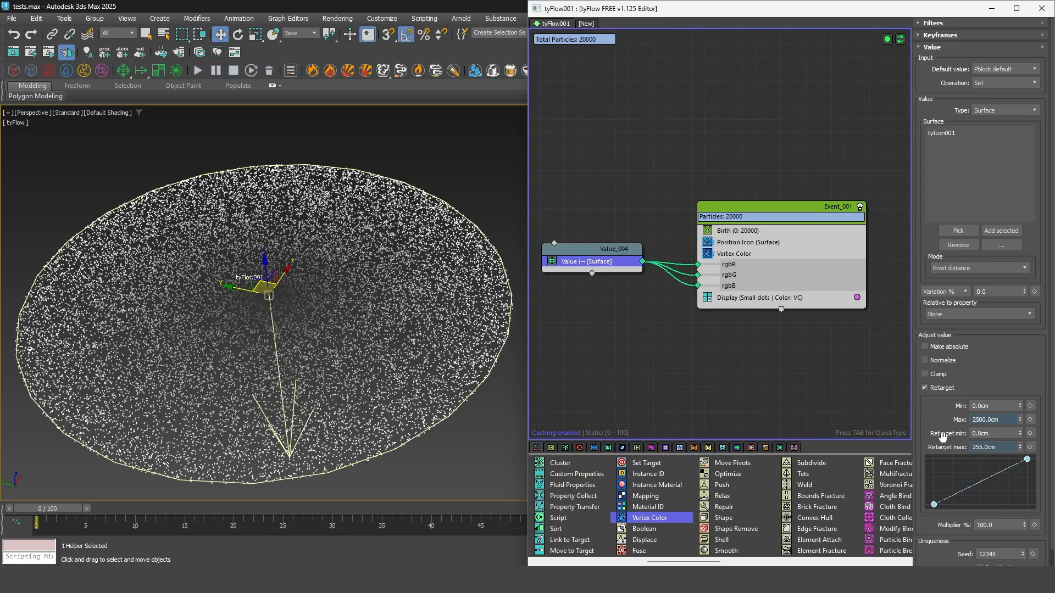
- Try a late, steep ease-in preset and a fast-rising ease-out preset on the retarget curve
drag(942, 437, 946, 359)
middle_drag(406, 321, 395, 304)
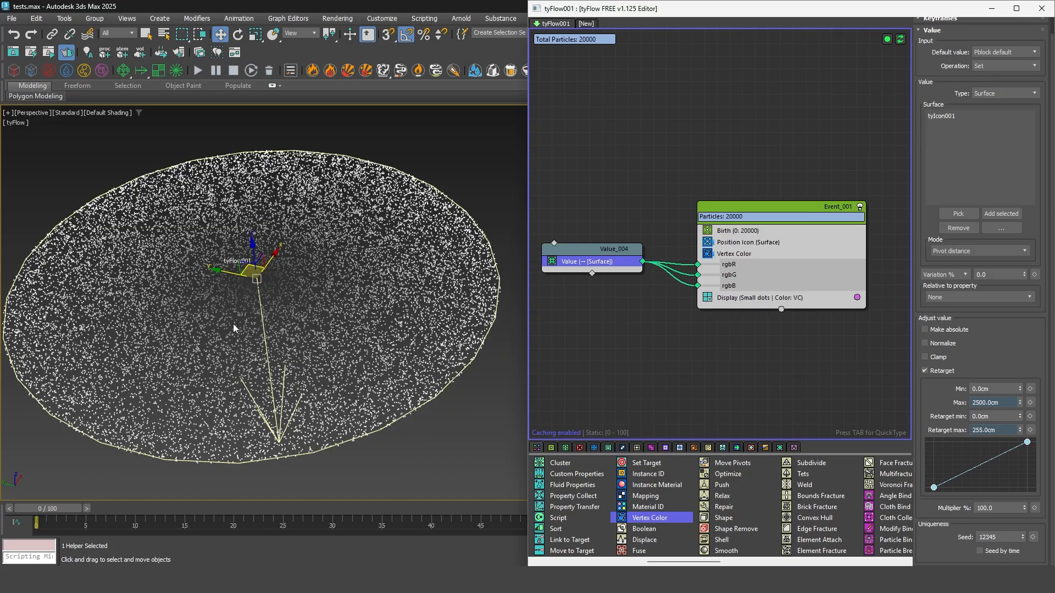
right_click(951, 456)
mouse_move(967, 463)
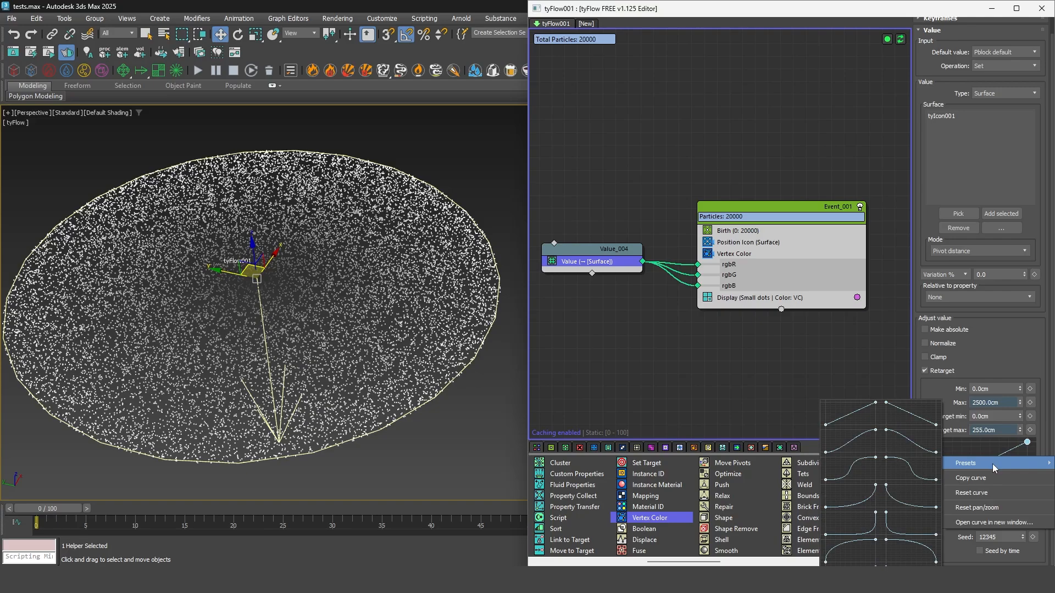
click(851, 522)
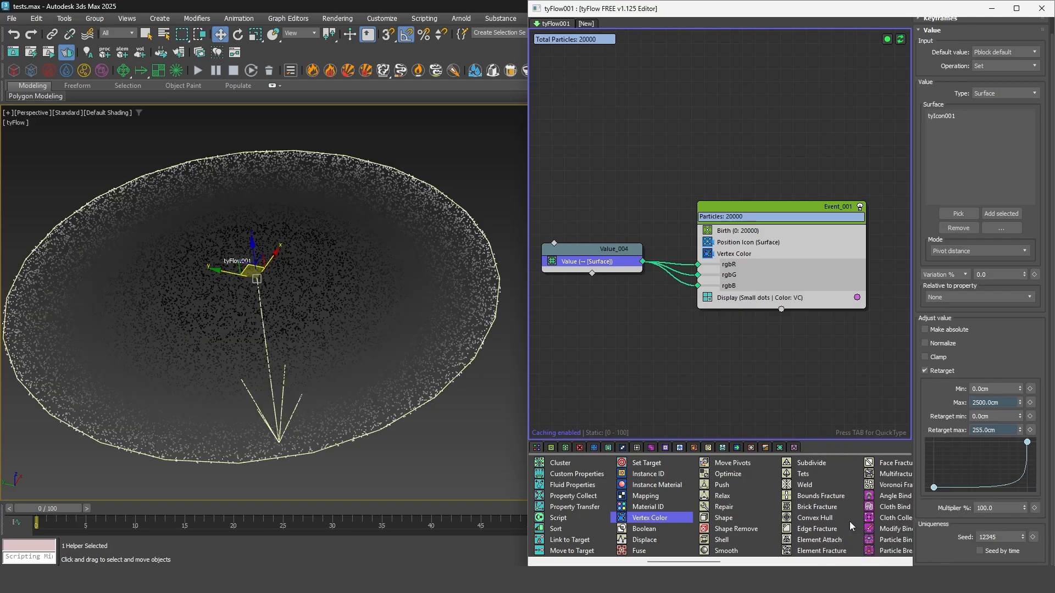
right_click(958, 458)
mouse_move(988, 463)
click(850, 550)
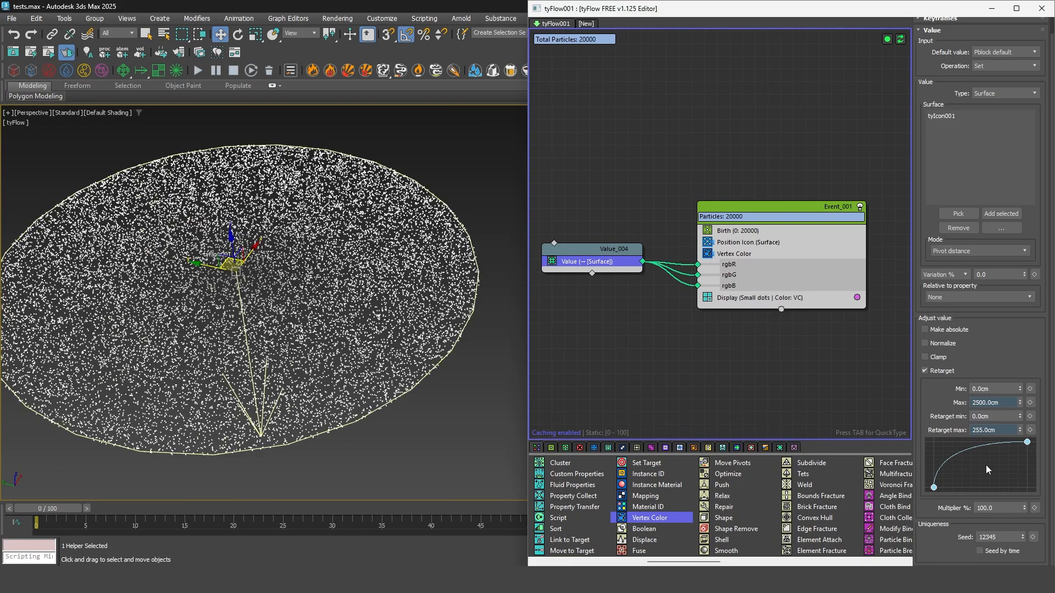
- Try further retarget curve presets and move the curve's end points to invert the falloff from centre to edge
right_click(986, 466)
click(850, 536)
right_click(977, 465)
click(851, 551)
right_click(965, 470)
click(851, 560)
click(1026, 487)
mouse_move(1026, 443)
mouse_down()
mouse_move(938, 490)
mouse_move(1009, 441)
mouse_up()
click(934, 442)
click(1027, 488)
mouse_move(938, 490)
mouse_down()
mouse_move(930, 435)
mouse_move(955, 466)
mouse_move(931, 475)
mouse_up()
- Restore the retarget curve to the linear rising preset
right_click(995, 447)
mouse_move(986, 454)
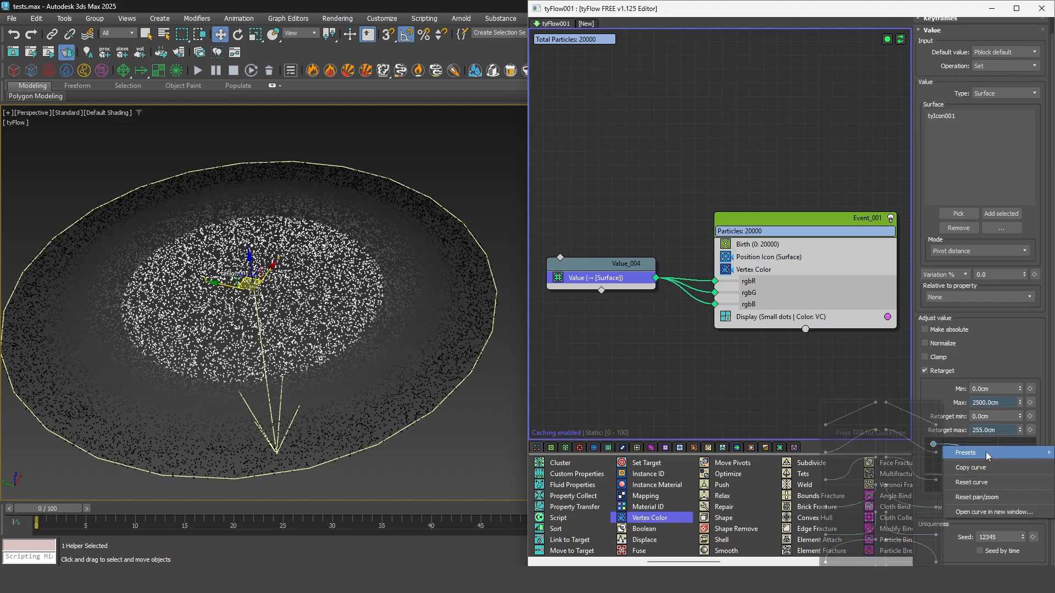
click(860, 418)
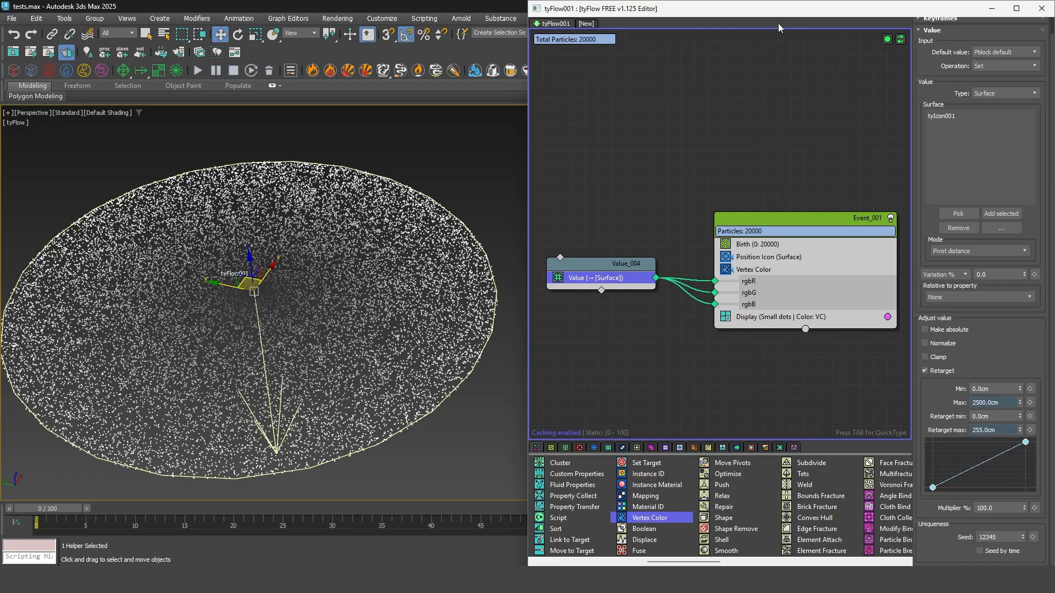
- Uncover tyIcon001's parameters behind the flow editor, set its diameter to 20 cm and frame it in the viewport
drag(816, 11, 429, 435)
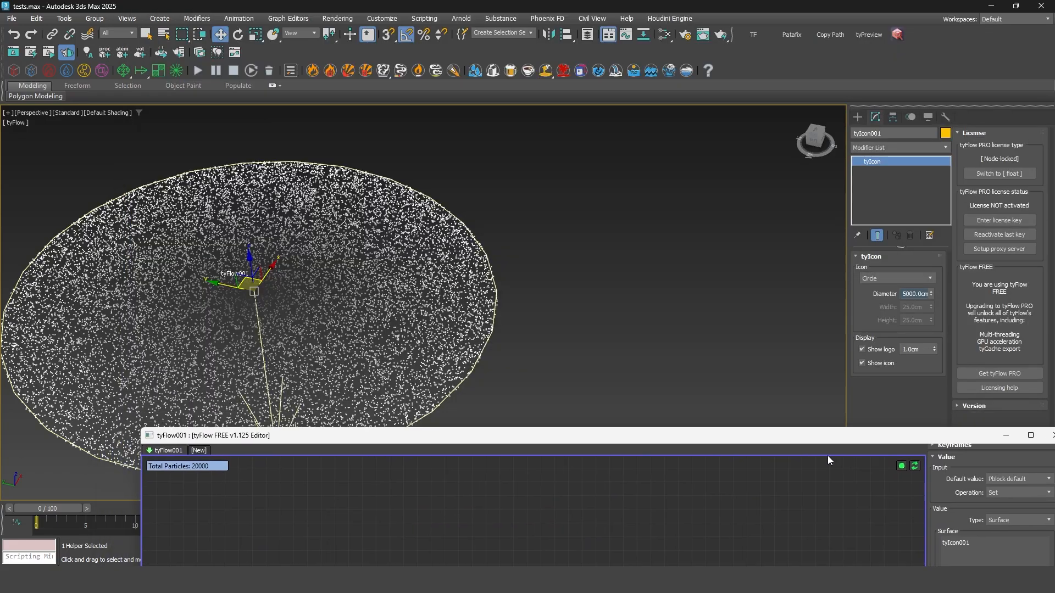
click(920, 290)
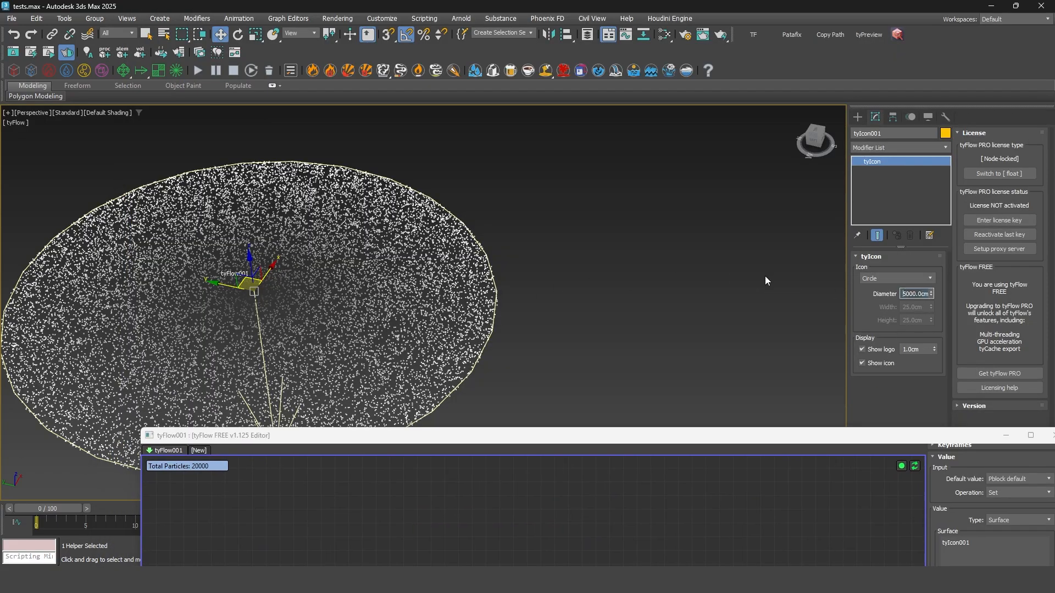
text(50)
key(Return)
key(z)
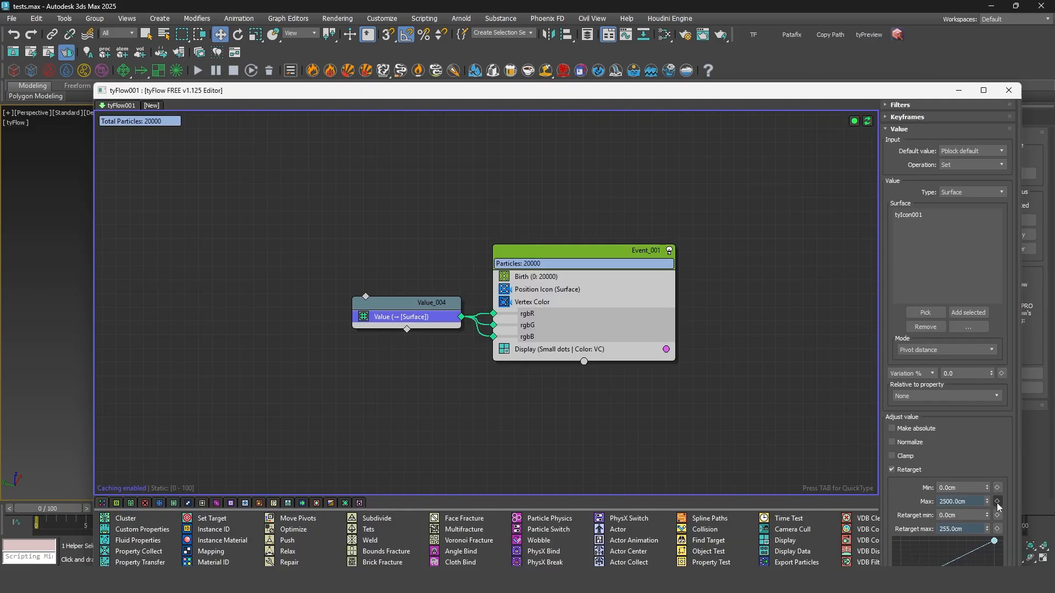
- Expose the Surface Value operator's retarget Max as an input and feed it from a new Value operator in its own node
click(997, 501)
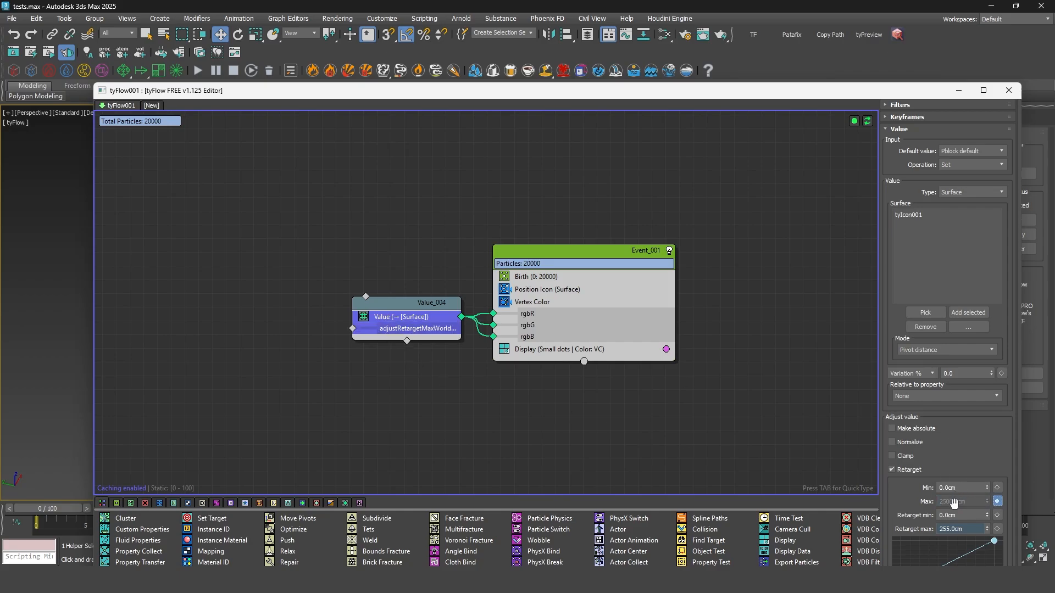
drag(352, 329, 243, 282)
click(275, 288)
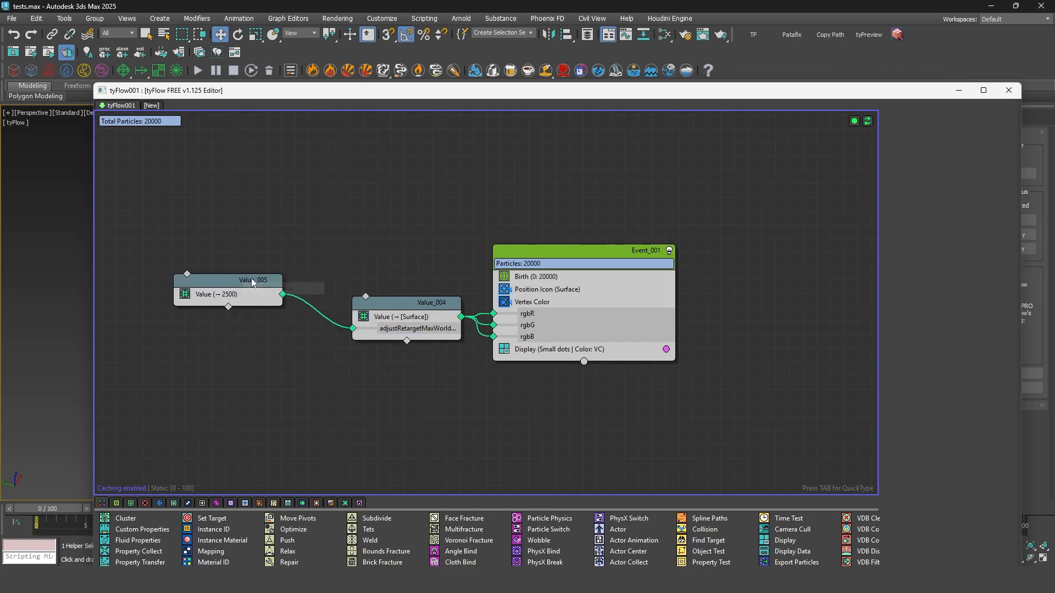
click(220, 294)
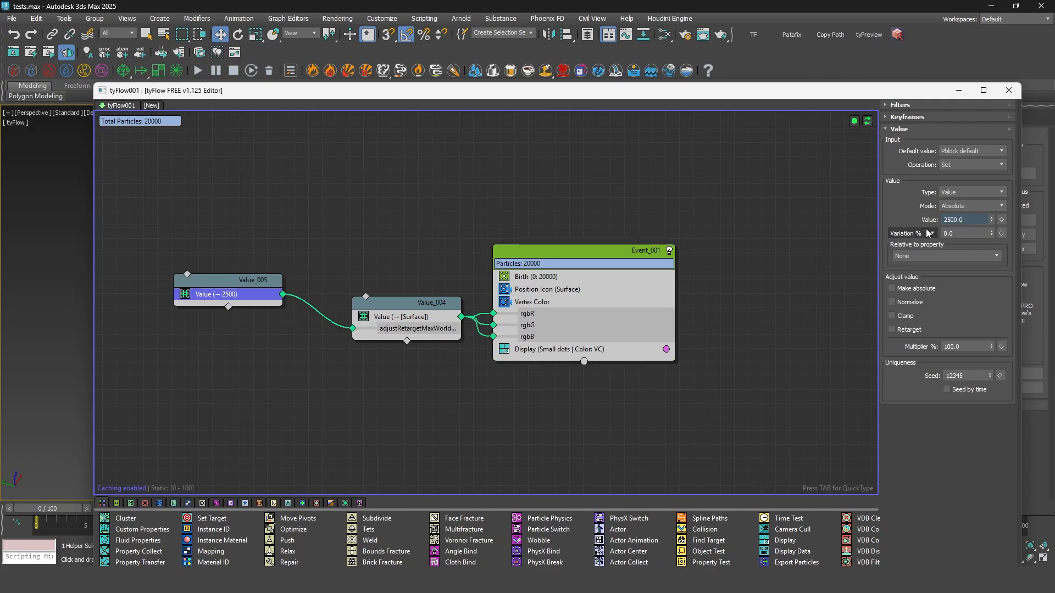
- Place the Value_005 node closer to Value_004 in the graph and select its Value operator
drag(824, 90, 647, 156)
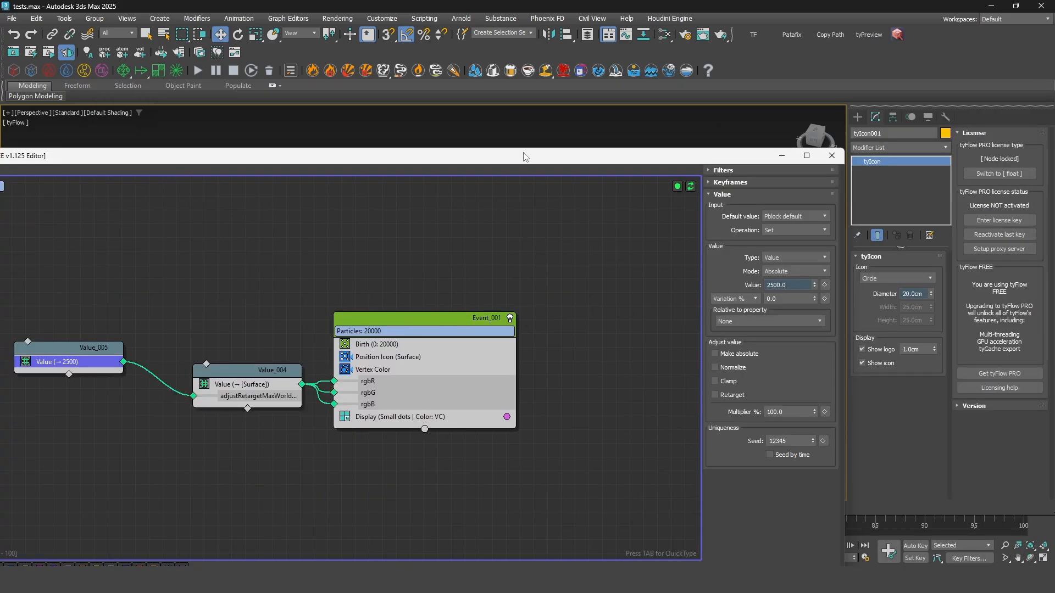
drag(517, 157, 569, 141)
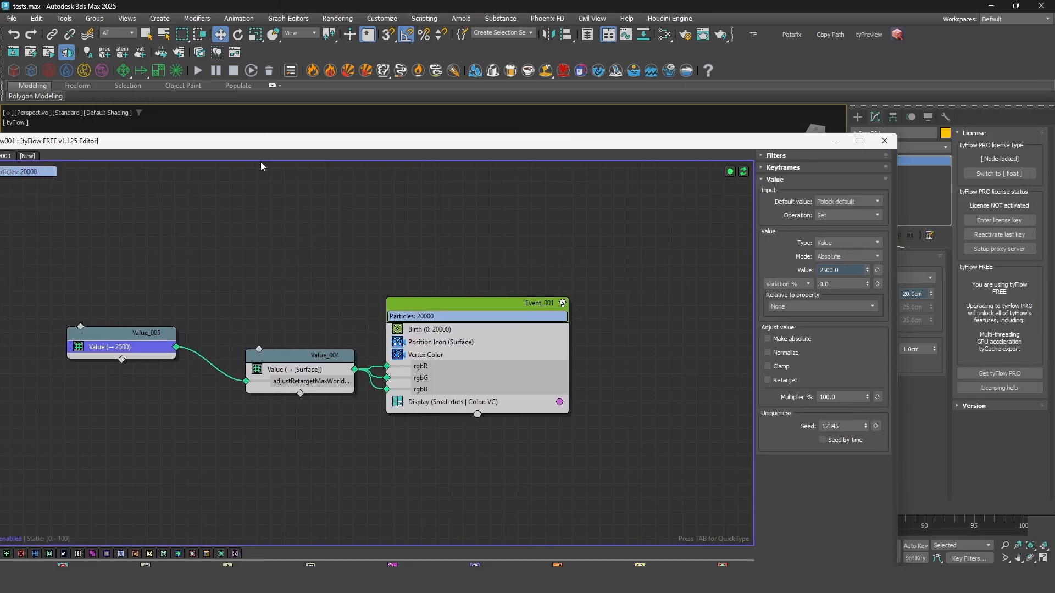
drag(294, 142, 419, 138)
middle_drag(311, 248, 341, 261)
click(316, 341)
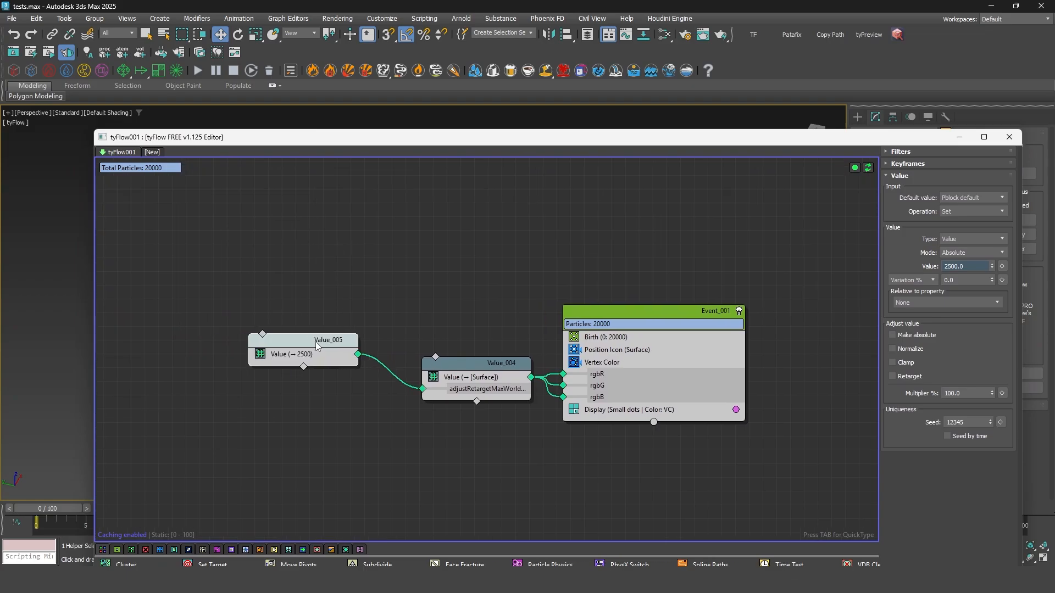
drag(315, 342, 348, 357)
click(335, 369)
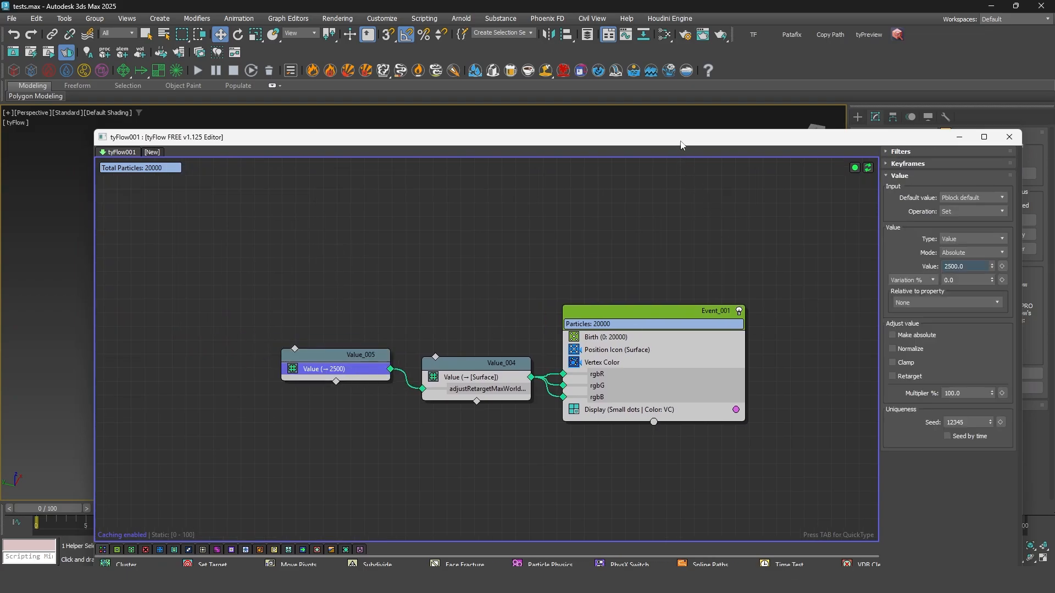
- Show the Value_005 operator's value in the Parameter Wiring dialog and minimize the flow editor
drag(682, 145, 485, 120)
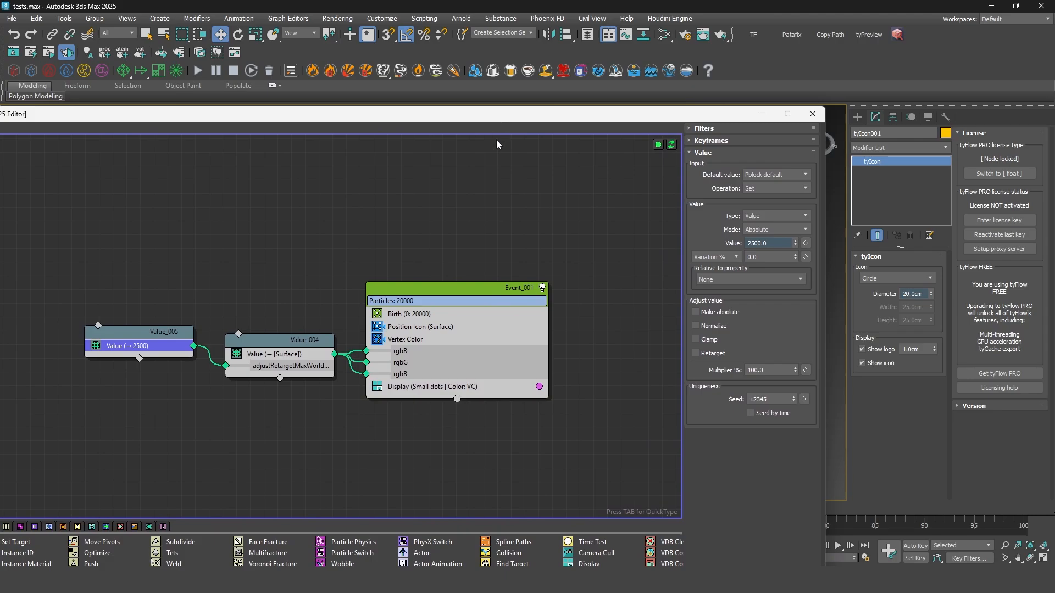
click(769, 243)
right_click(770, 244)
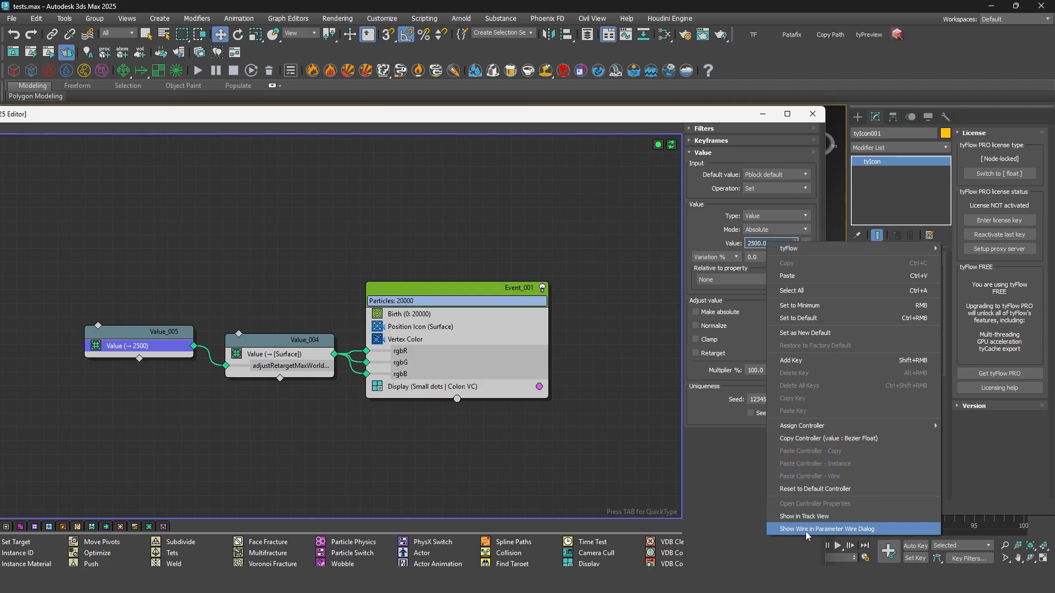
click(836, 530)
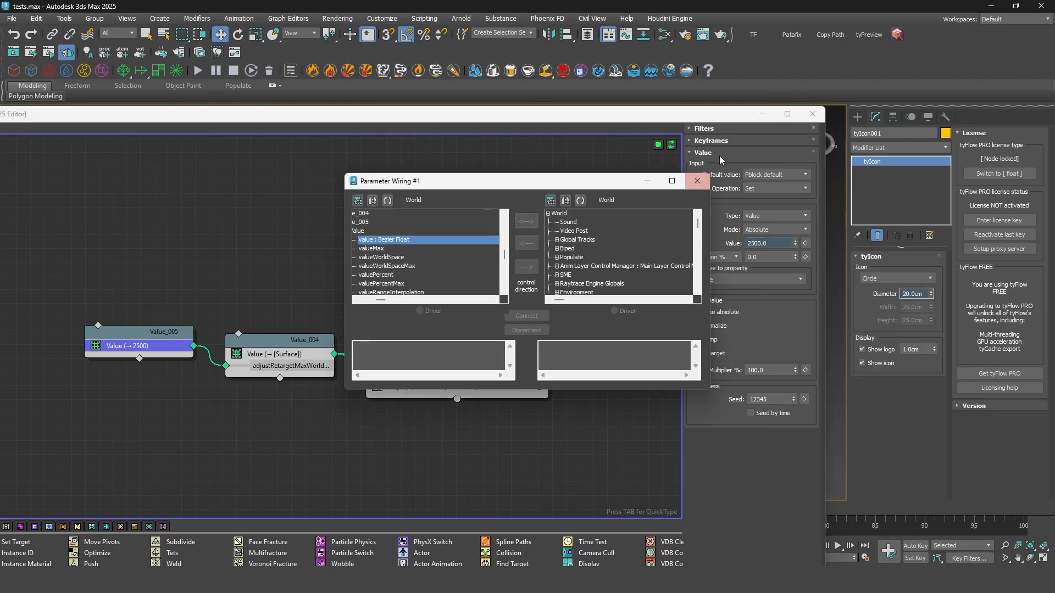
click(762, 114)
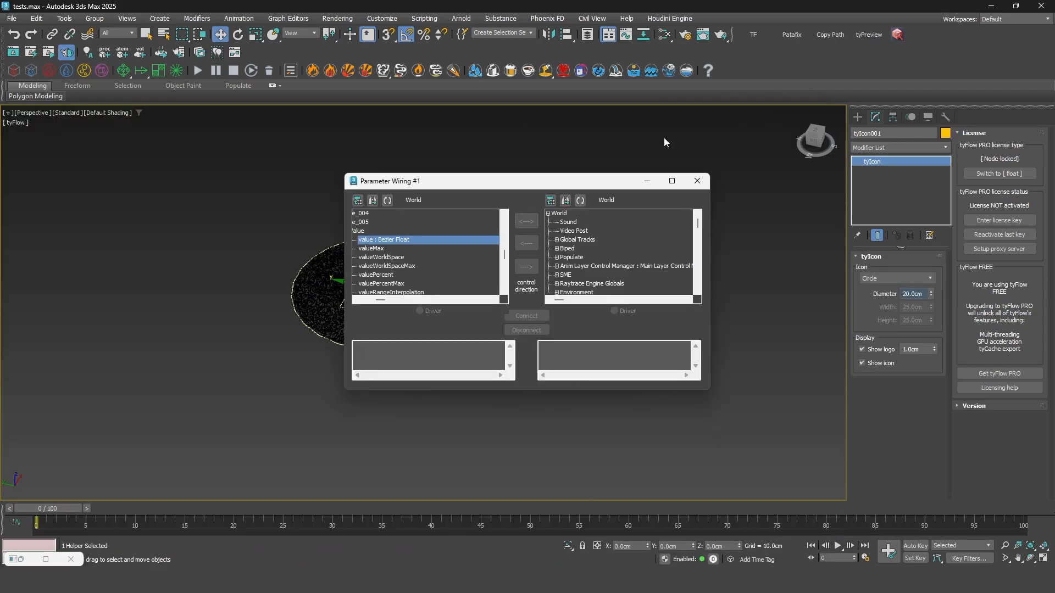
- Wire tyIcon001's length parameter to the Value_005 value with a one-way connection in which length drives the value
drag(491, 187, 602, 186)
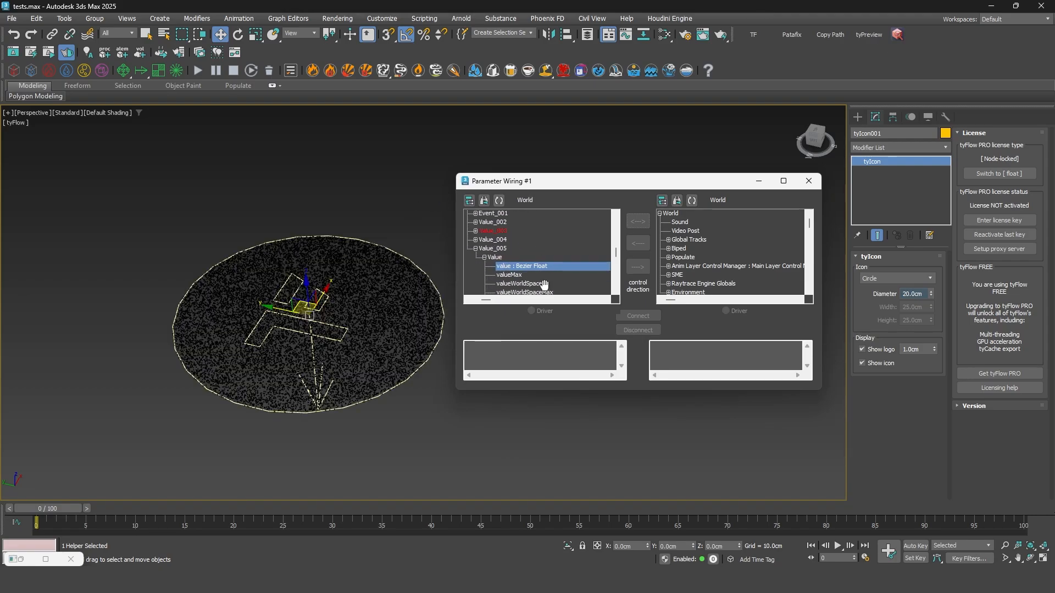
scroll(525, 268, down, 1)
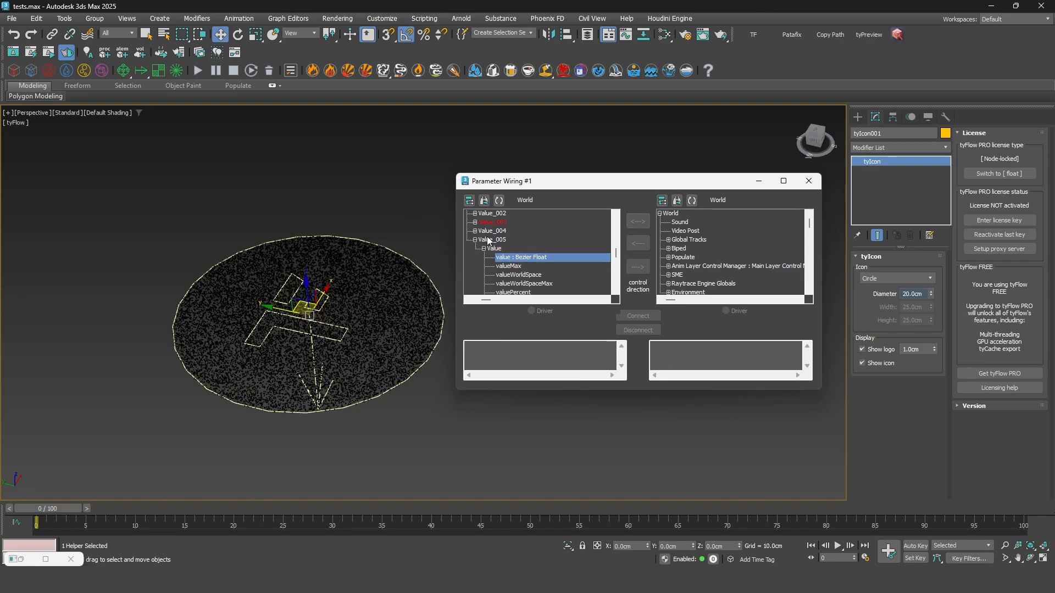
click(315, 334)
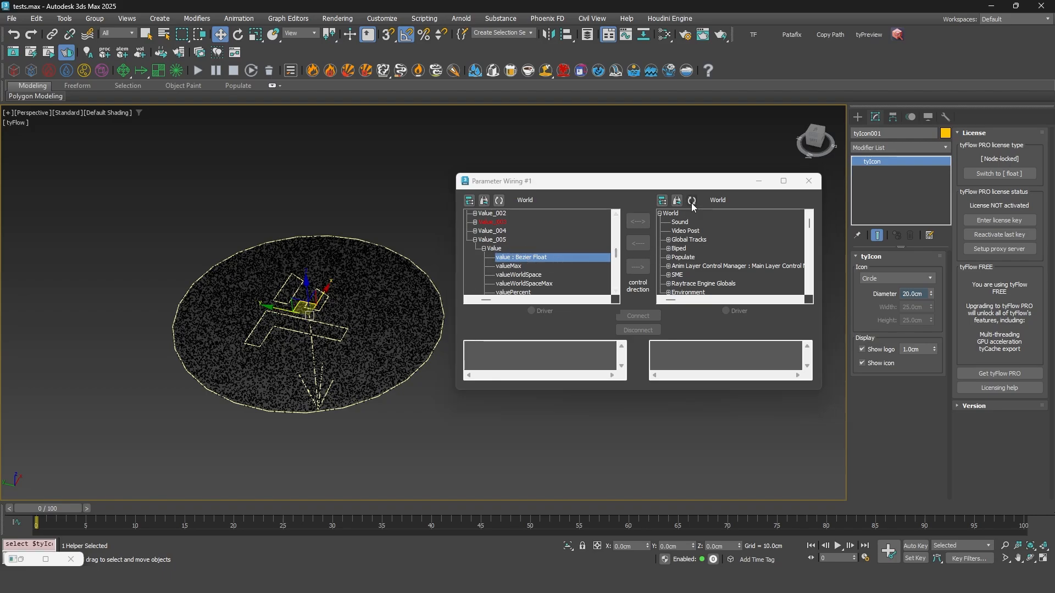
click(692, 201)
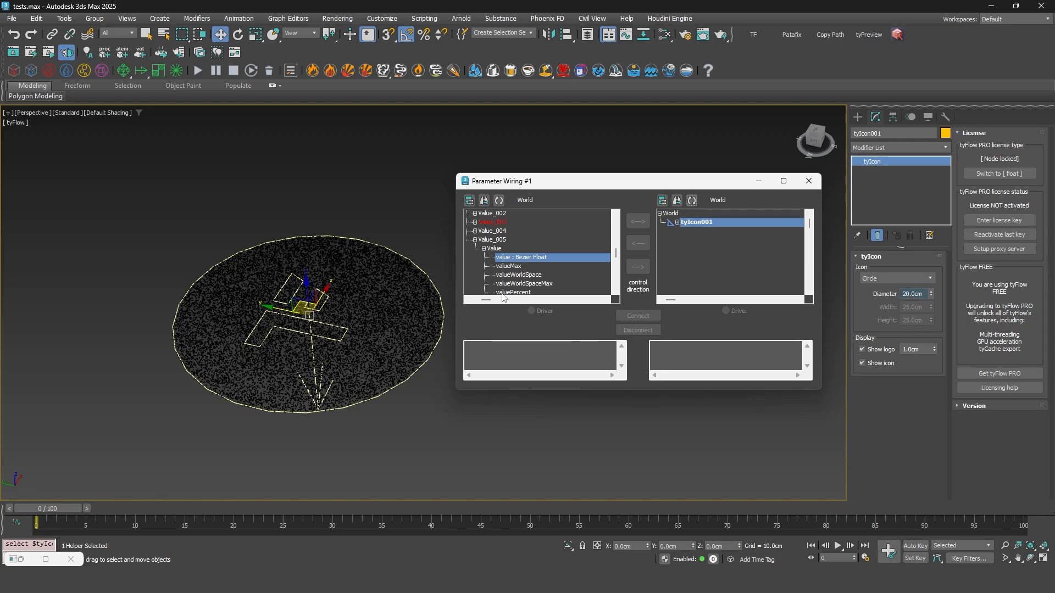
click(678, 222)
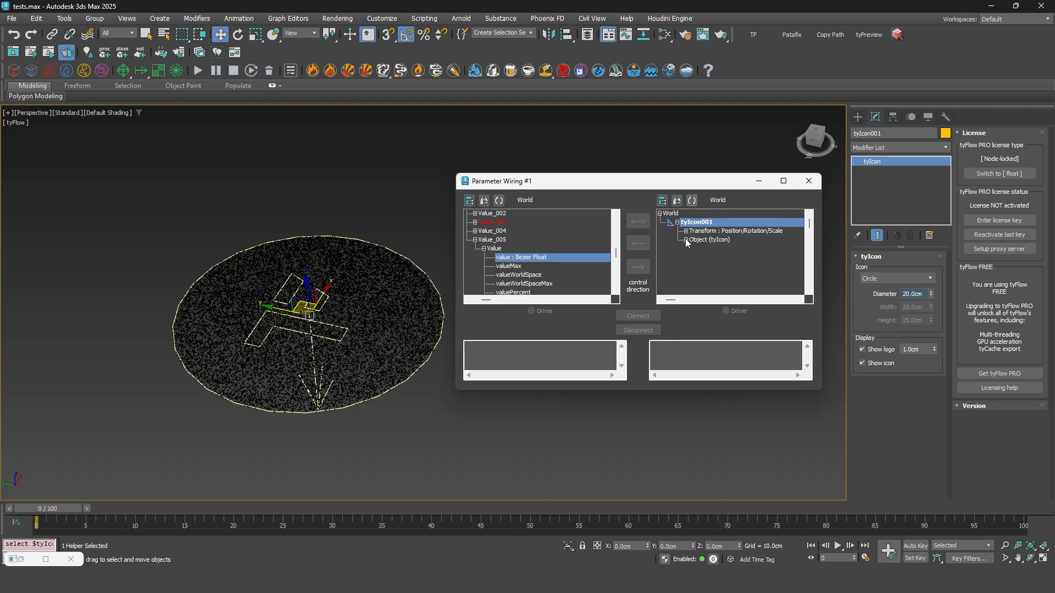
click(686, 240)
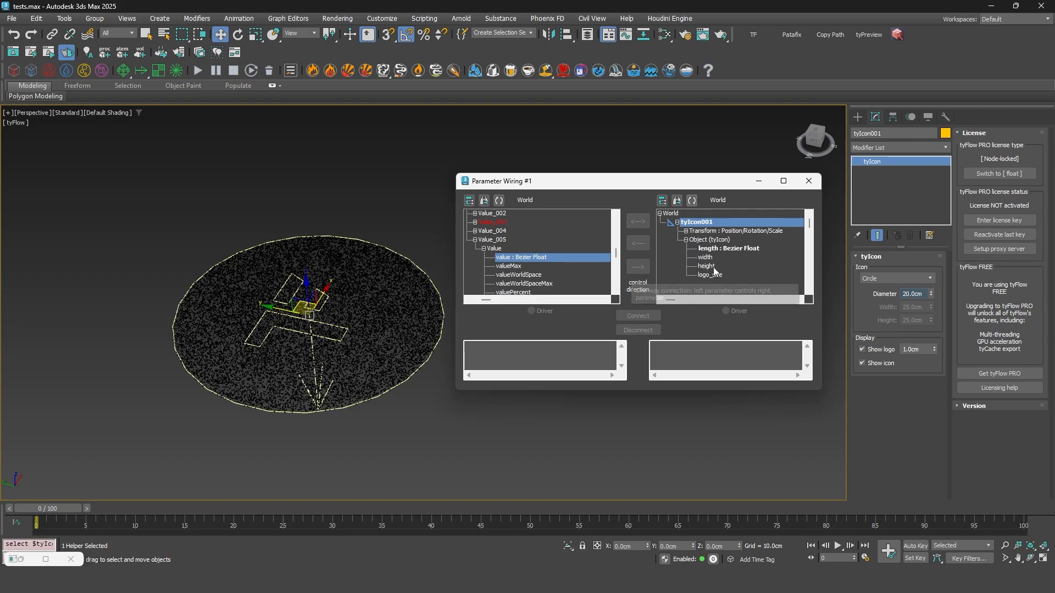
click(723, 250)
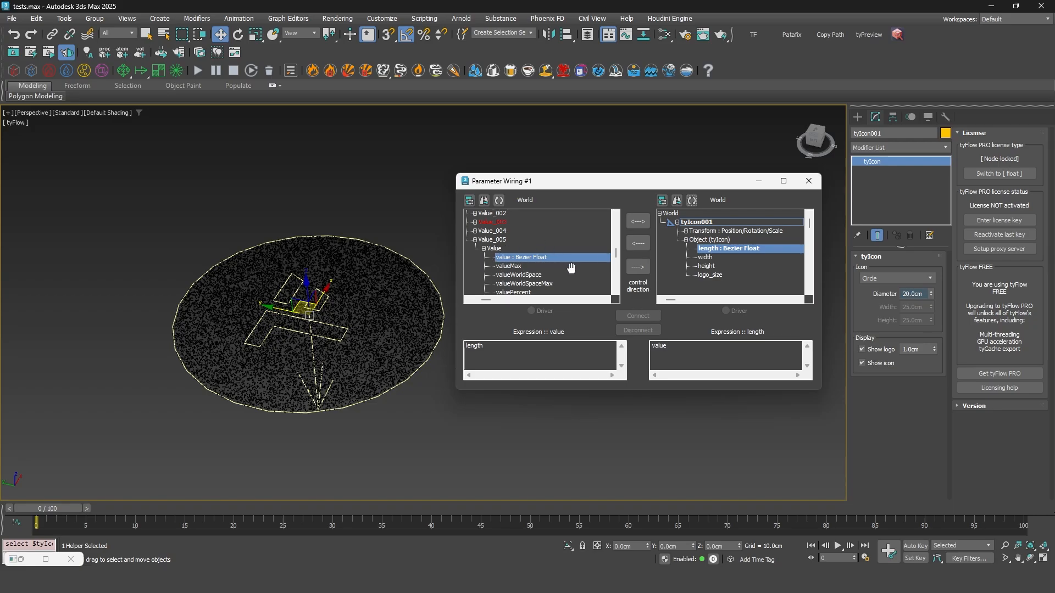
click(634, 246)
click(636, 317)
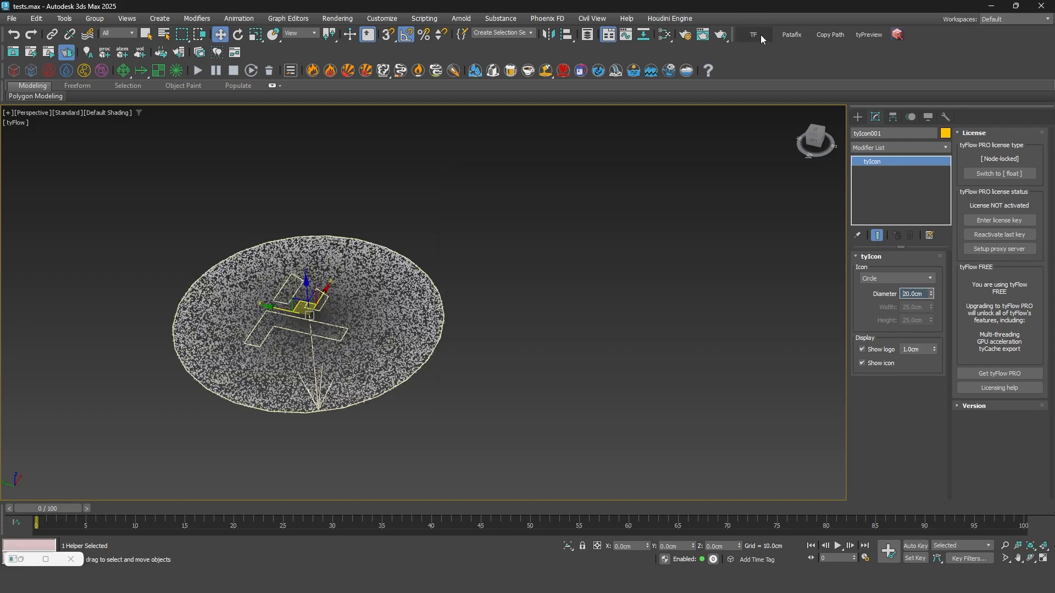
- Reopen the flow editor beside the icon parameters and raise tyIcon001's wired diameter to about 54 cm
click(761, 35)
drag(498, 114, 618, 24)
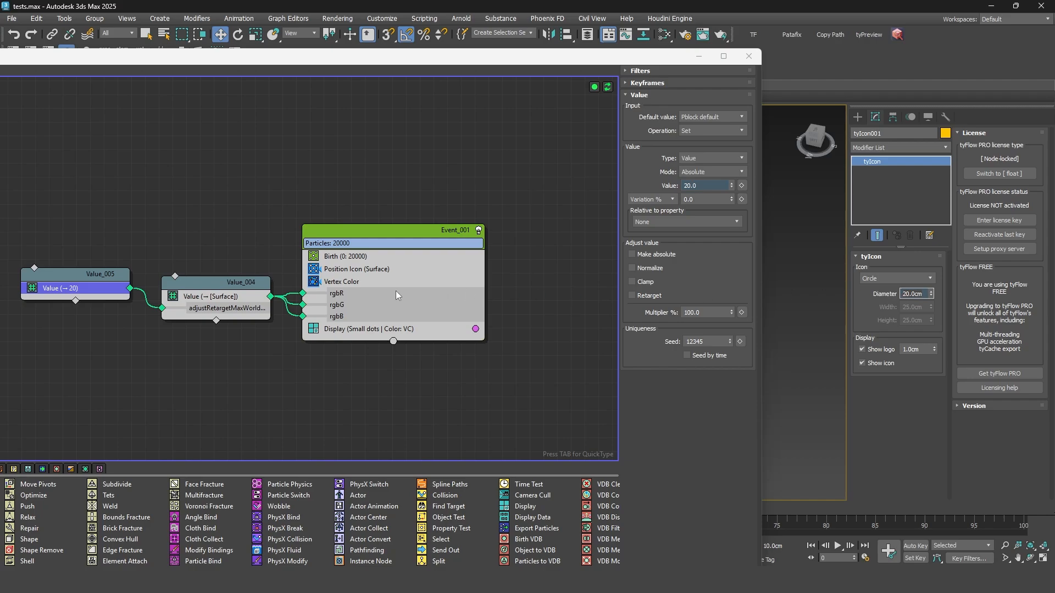
click(731, 185)
drag(731, 185, 731, 174)
drag(937, 257, 966, 194)
drag(305, 59, 593, 121)
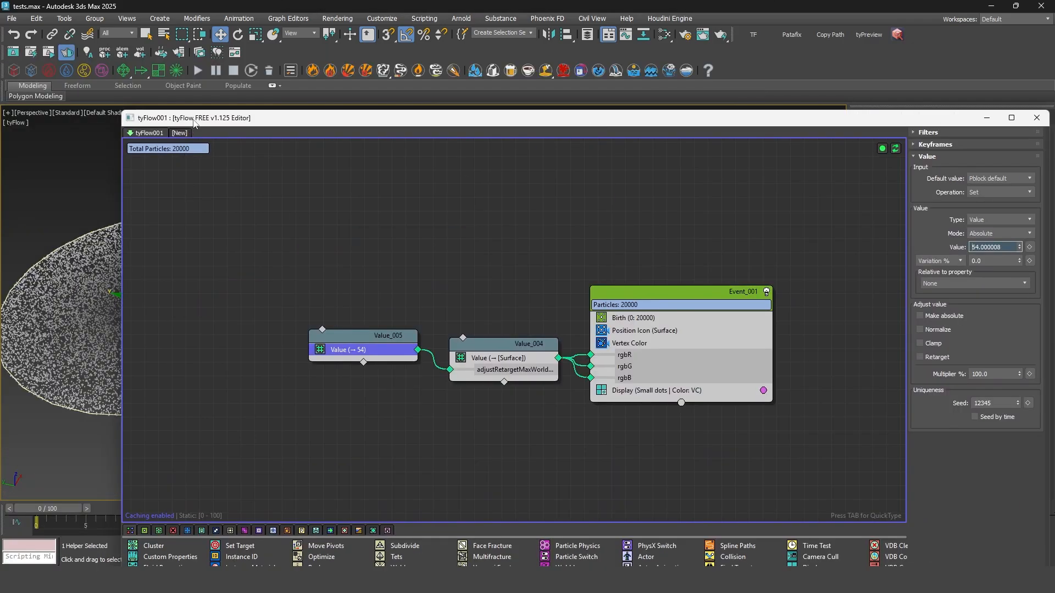
drag(194, 122, 537, 122)
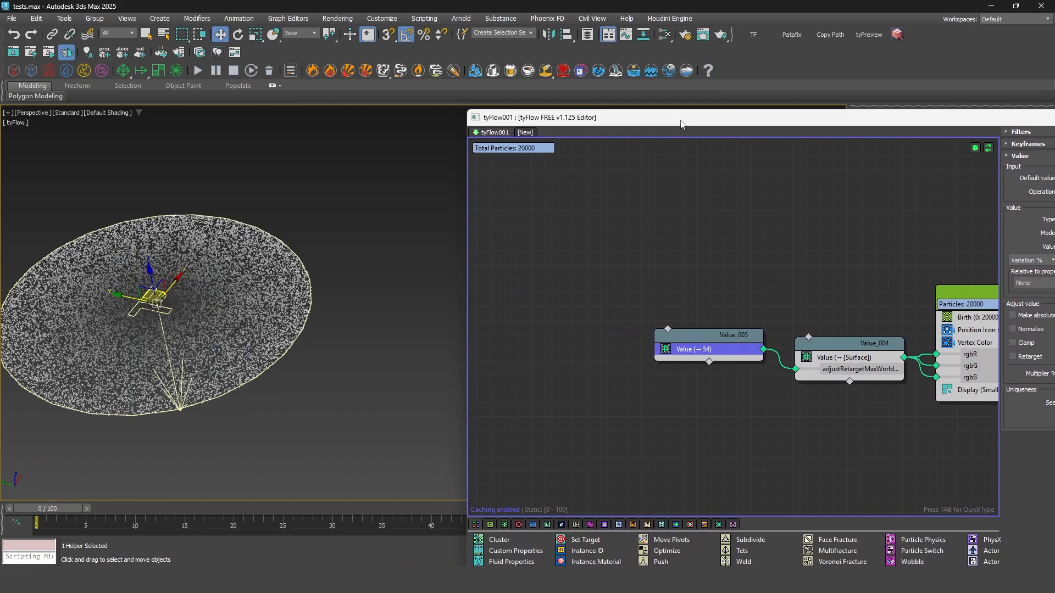
drag(680, 124, 468, 66)
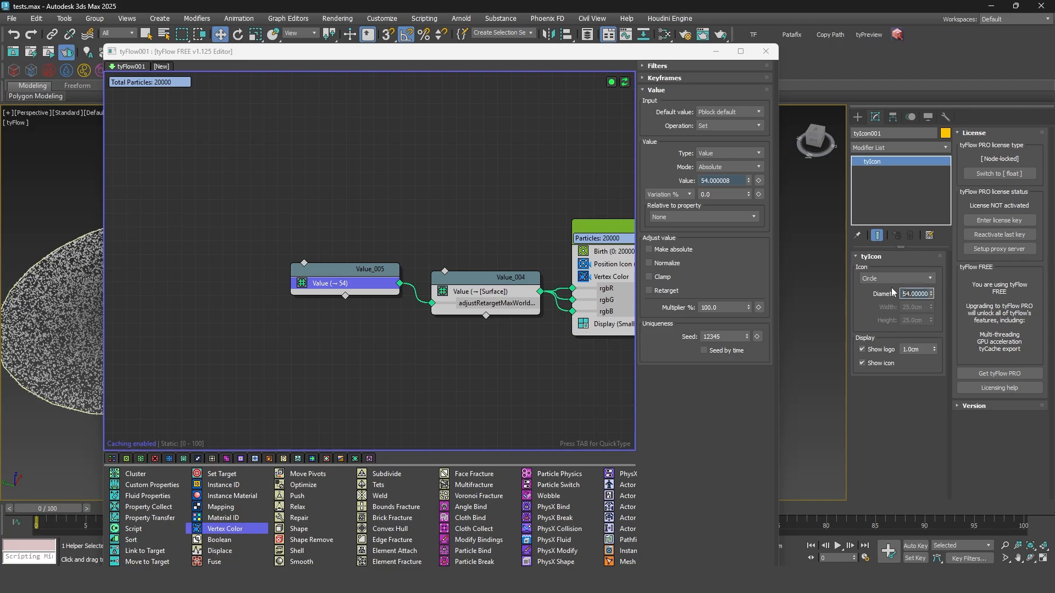
- Try a Multiplier of 50% on the Value_005 operator and restore it to 100%
middle_drag(325, 240, 354, 207)
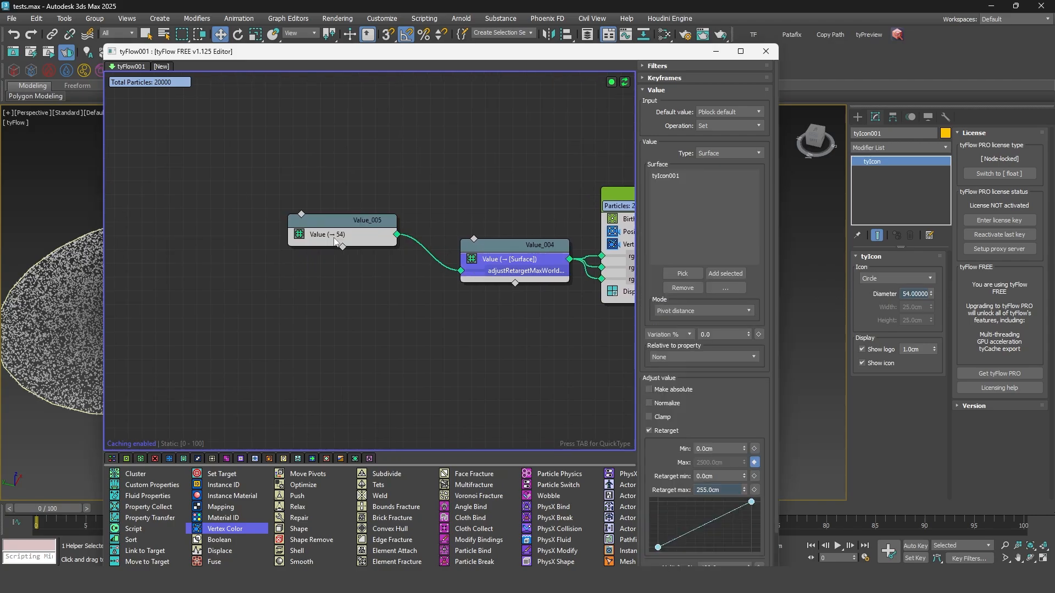
click(346, 234)
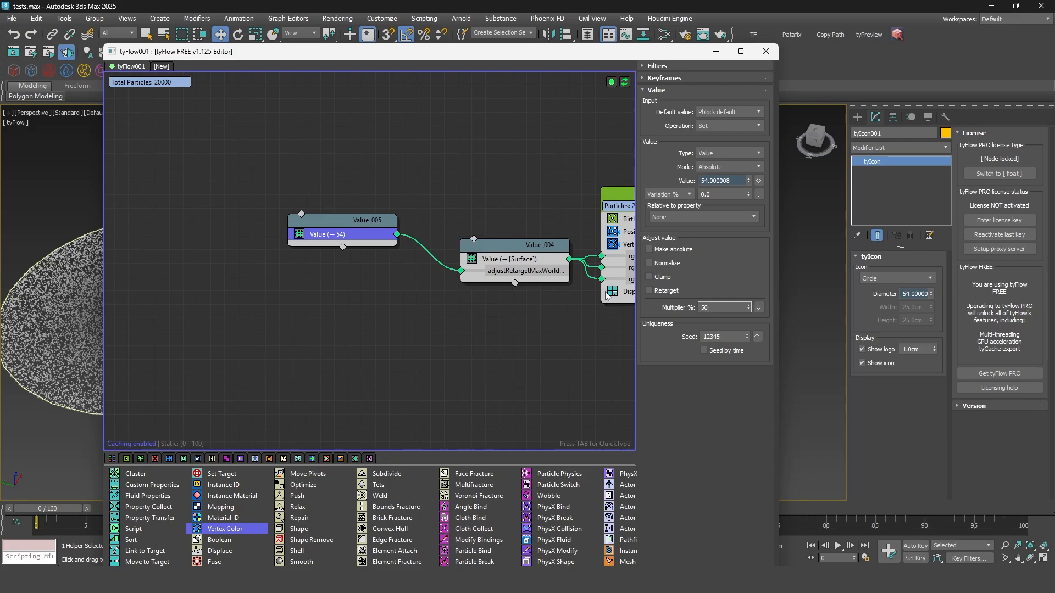
key(Return)
drag(324, 55, 517, 51)
double_click(909, 303)
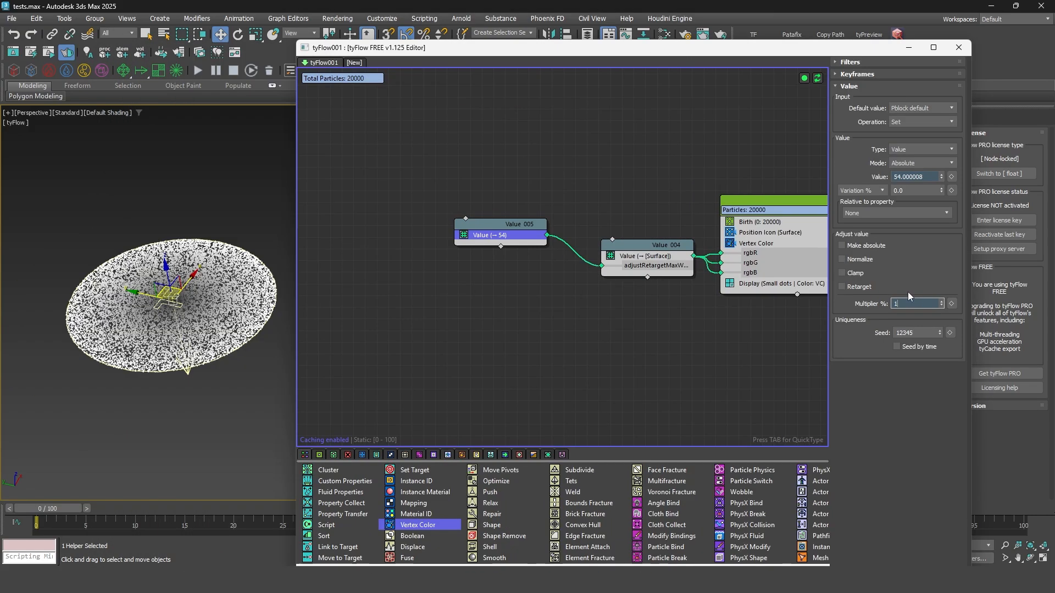
text(100)
- Add a second Value operator to Value_005 with its Operation set to Divide, and connect it to Value_004's retarget Max input
key(Tab)
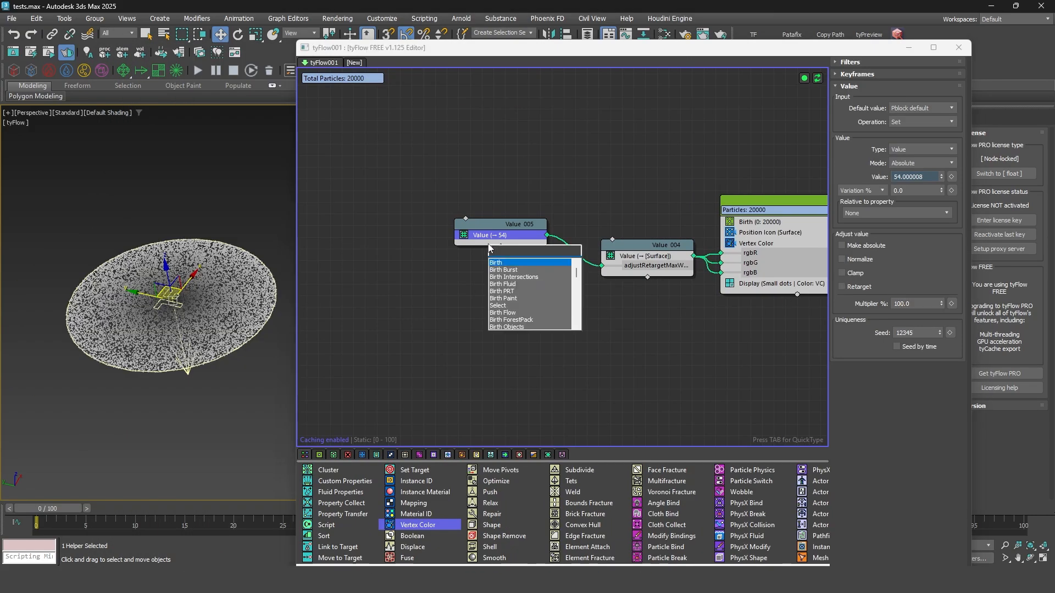
text(val)
key(Return)
click(914, 120)
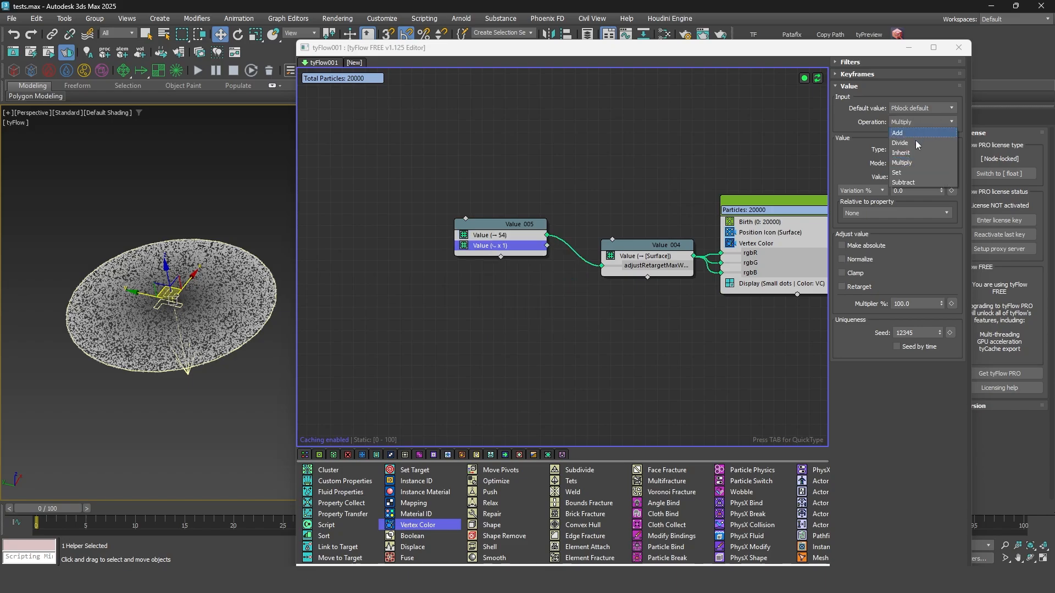
click(924, 162)
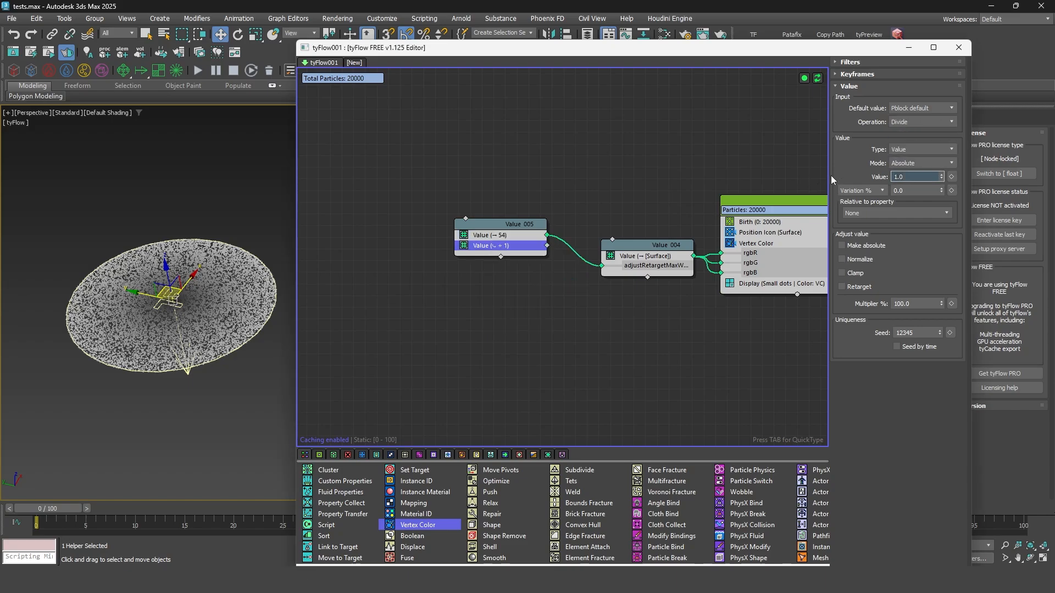
key(Return)
drag(602, 269, 602, 267)
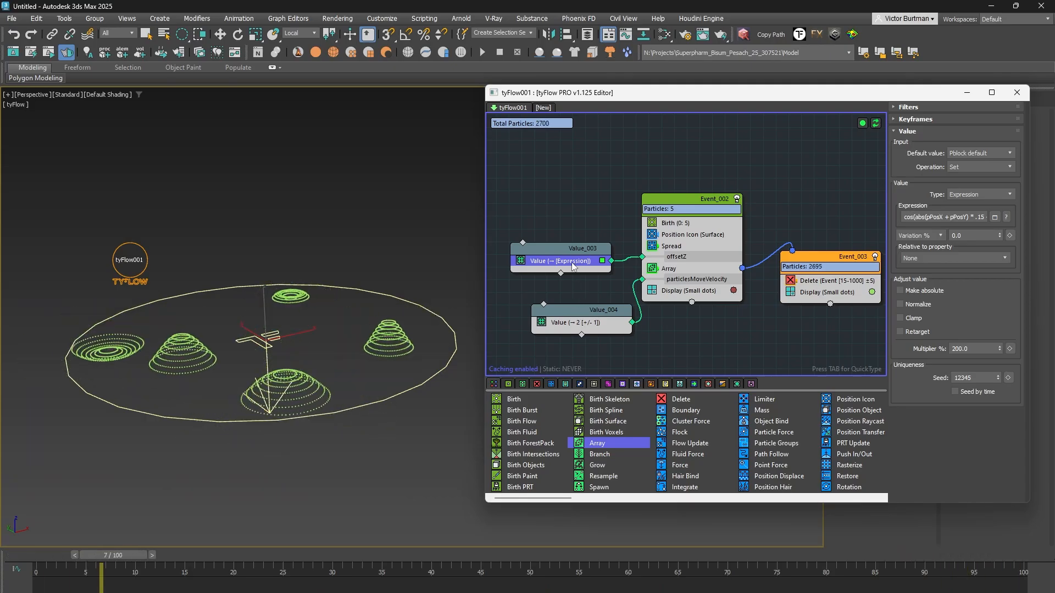
- In the array particle scene, move the Value_003 node slightly upward and show its Expression operator's settings
drag(568, 249, 567, 237)
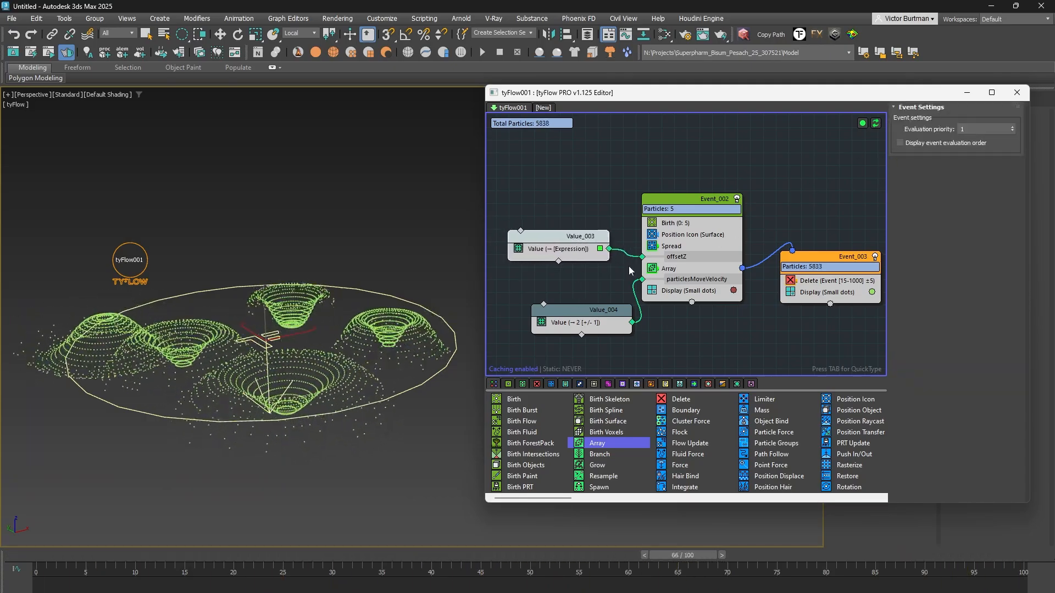
click(585, 253)
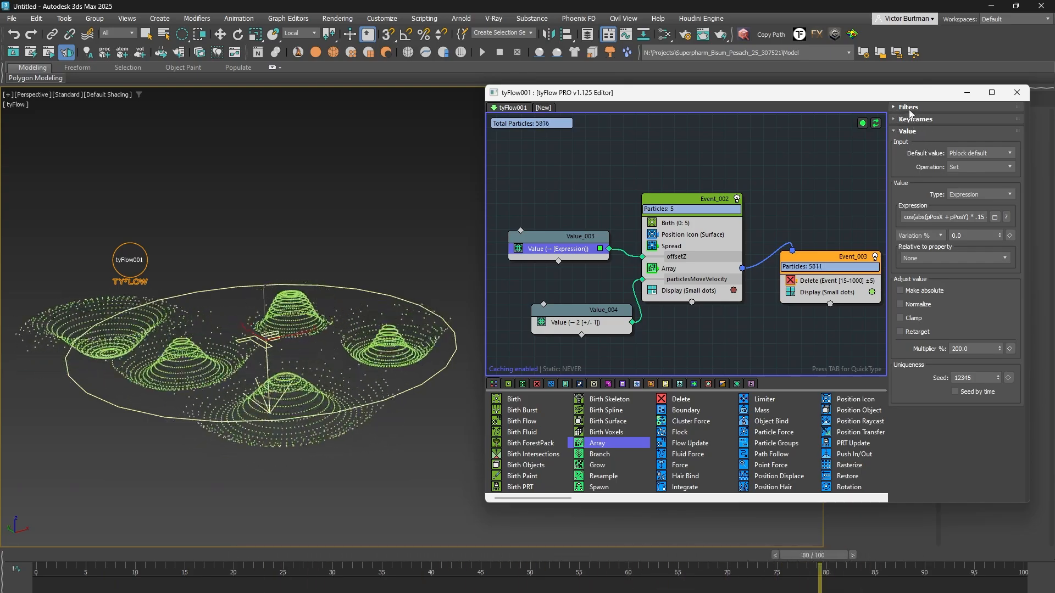
- Add a filter to the Value_003 operator that tests for Position X less than 30
click(931, 107)
click(925, 127)
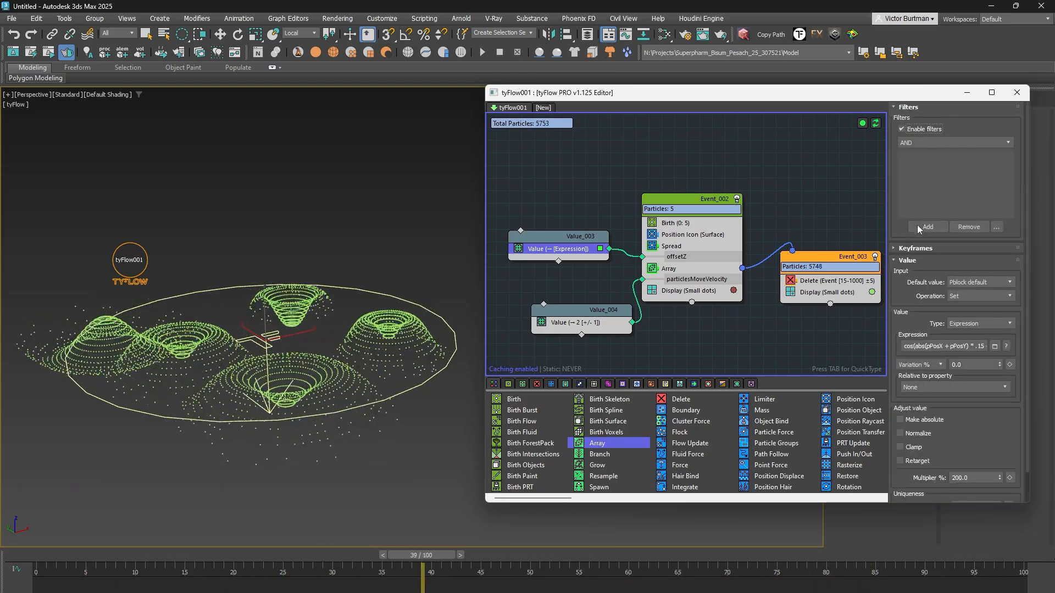
click(917, 226)
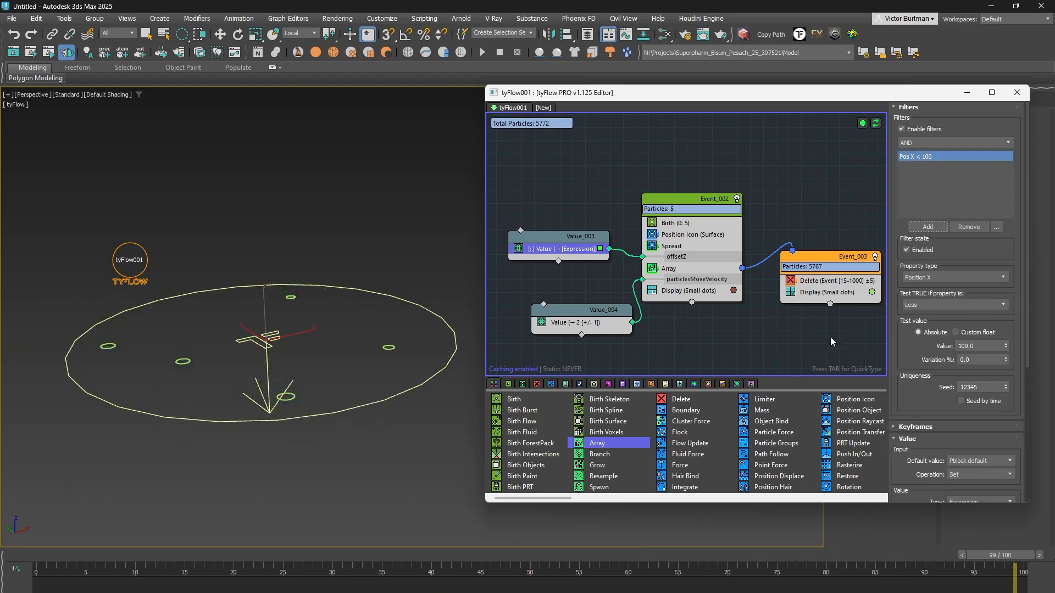
double_click(980, 345)
text(30)
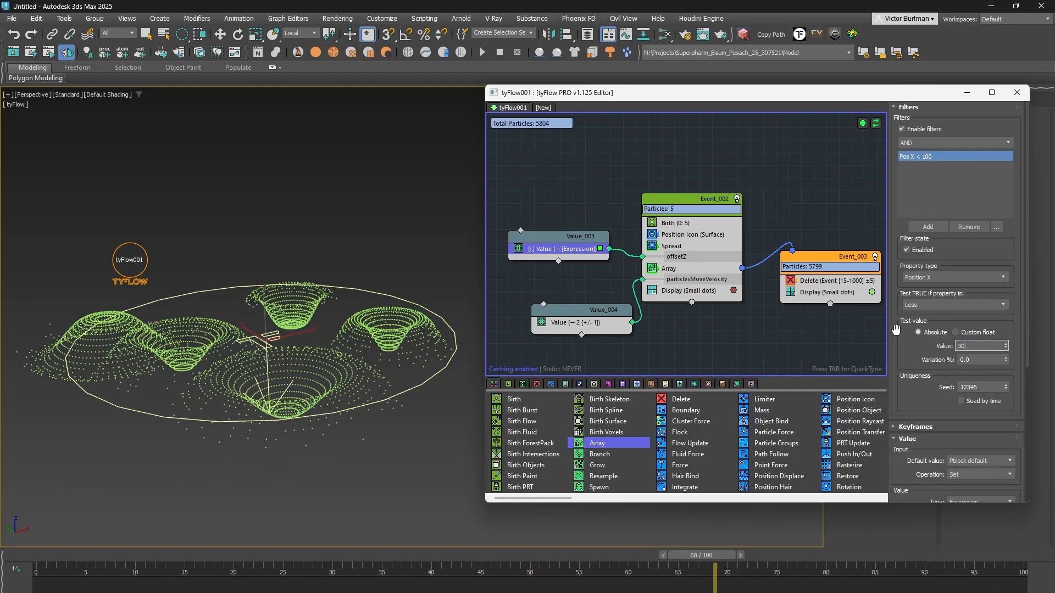
key(Return)
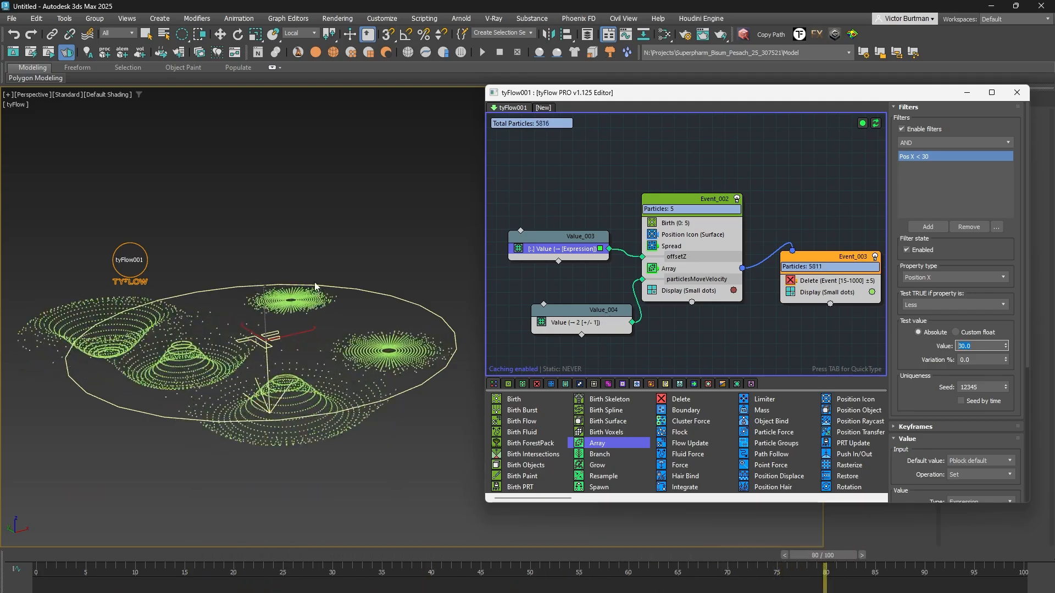
alt+middle_drag(315, 286, 348, 310)
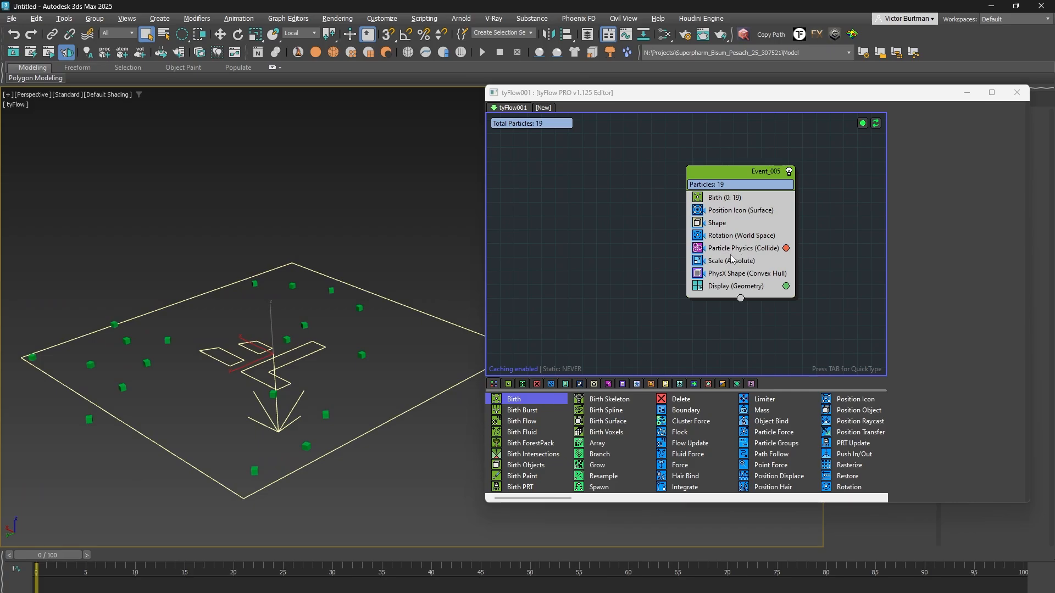
- Expose the Scale operator's X, Y and Z values in Event_005, wire them to a new Value operator and set its Type to Value
click(732, 259)
click(1008, 194)
click(1008, 208)
click(1008, 220)
drag(686, 273, 687, 296)
click(978, 196)
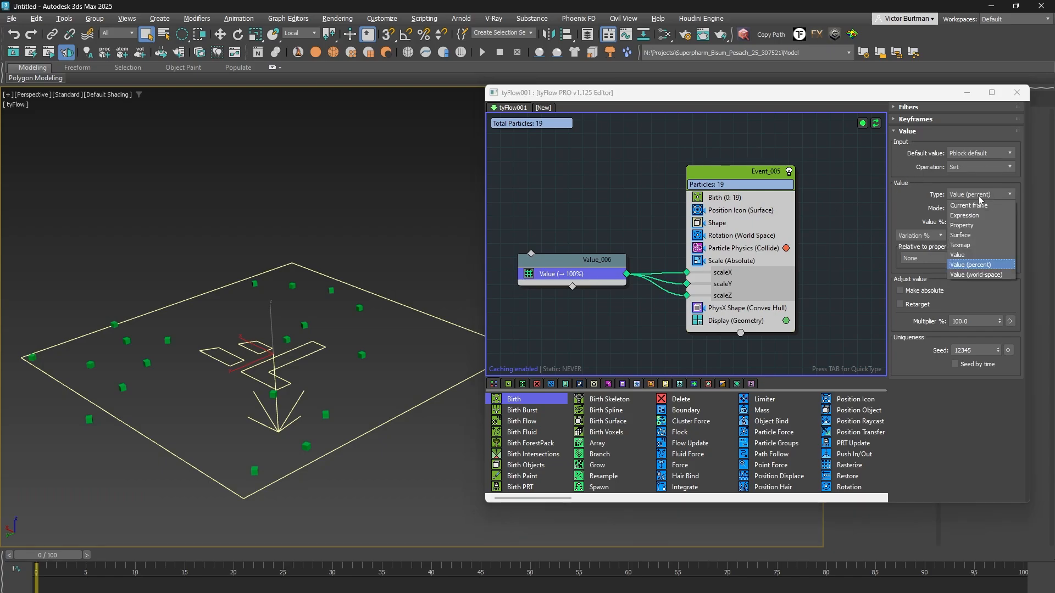
click(970, 255)
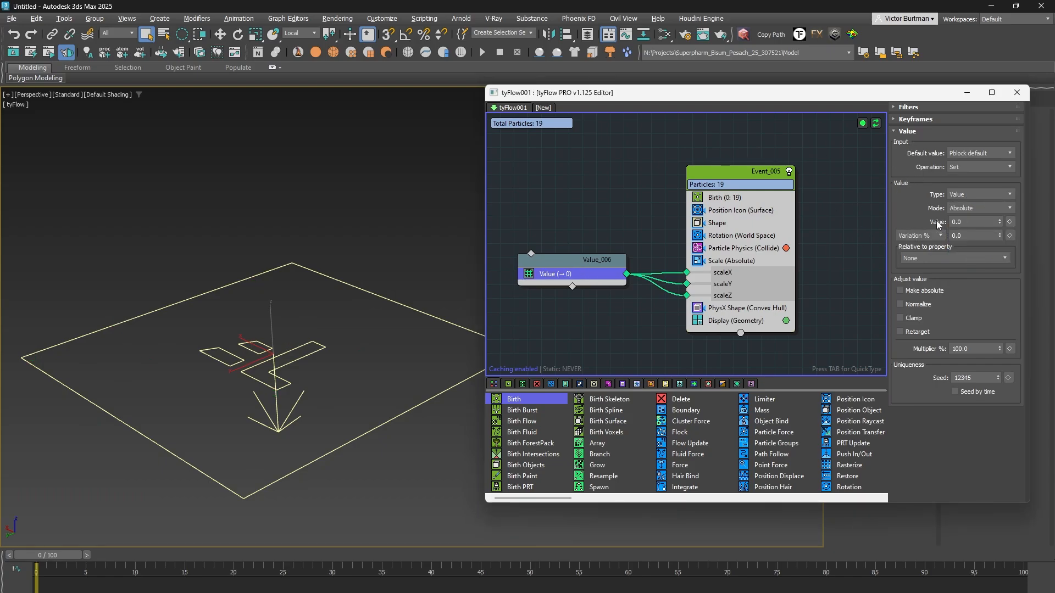
- Keyframe Value_006 to 200 at frame 15 with auto key and change the Scale operator's timing
drag(47, 560, 210, 558)
key(n)
drag(968, 221, 835, 222)
text(100)
key(Return)
right_click(737, 261)
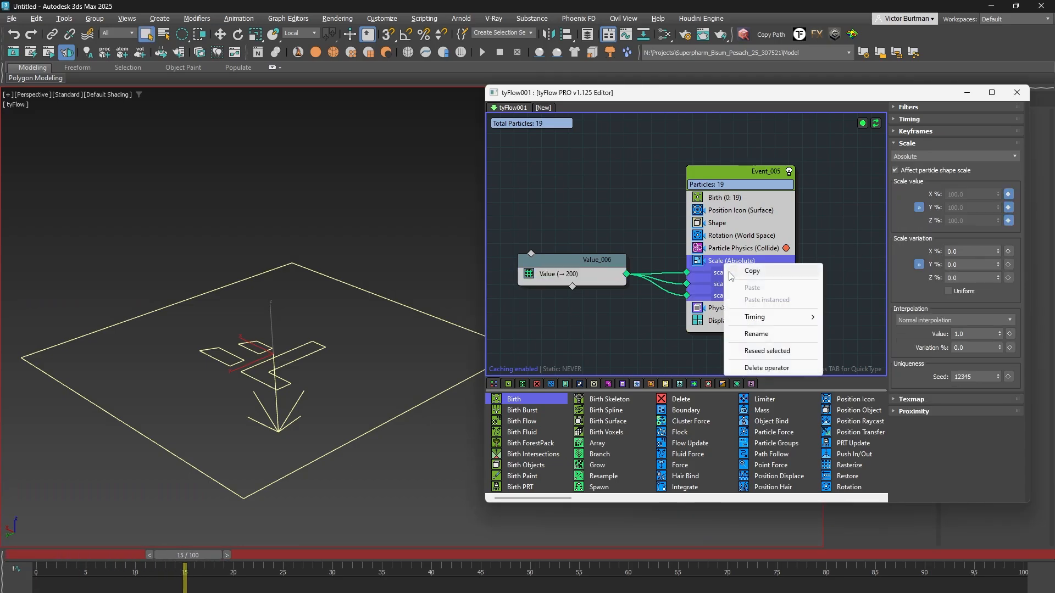
mouse_move(761, 317)
click(851, 346)
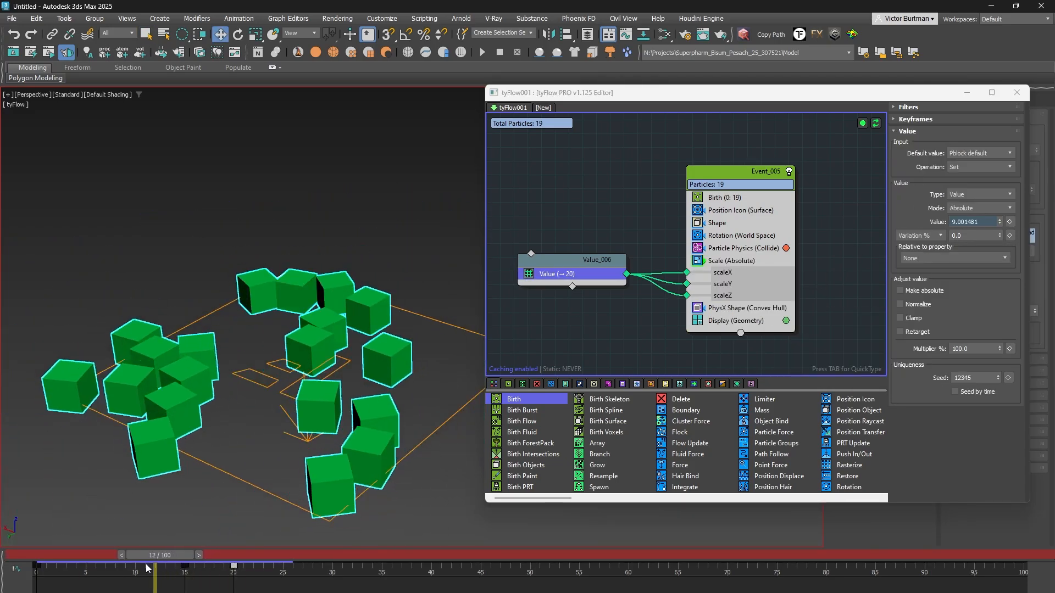
- In the Curve Editor, reshape the key tangents of Value_006's value track so the curve rises steeply after frames 0 and 15
drag(149, 563, 231, 554)
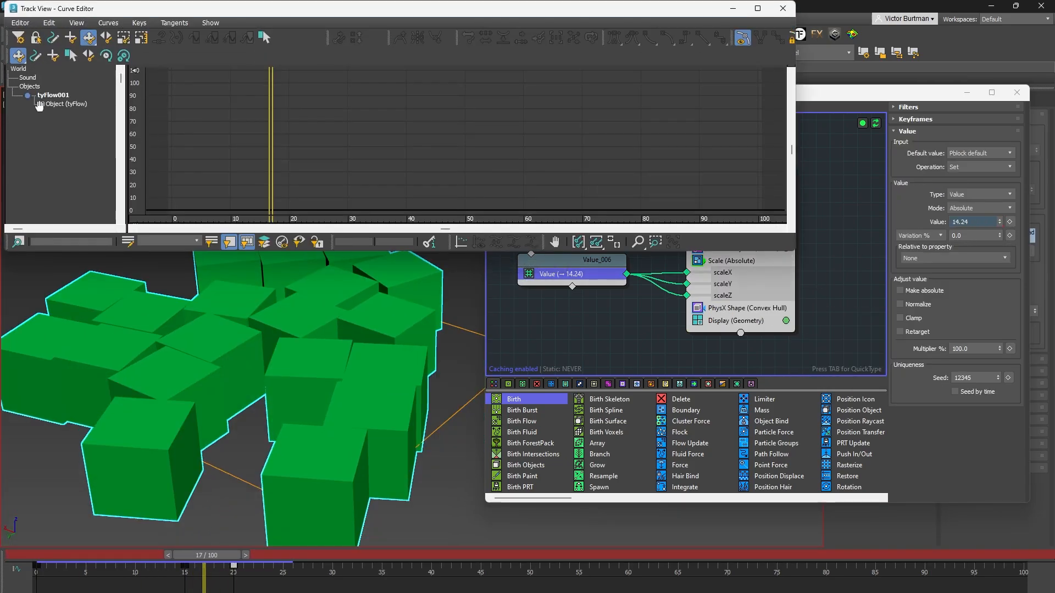
click(43, 103)
click(68, 112)
middle_drag(368, 148, 476, 148)
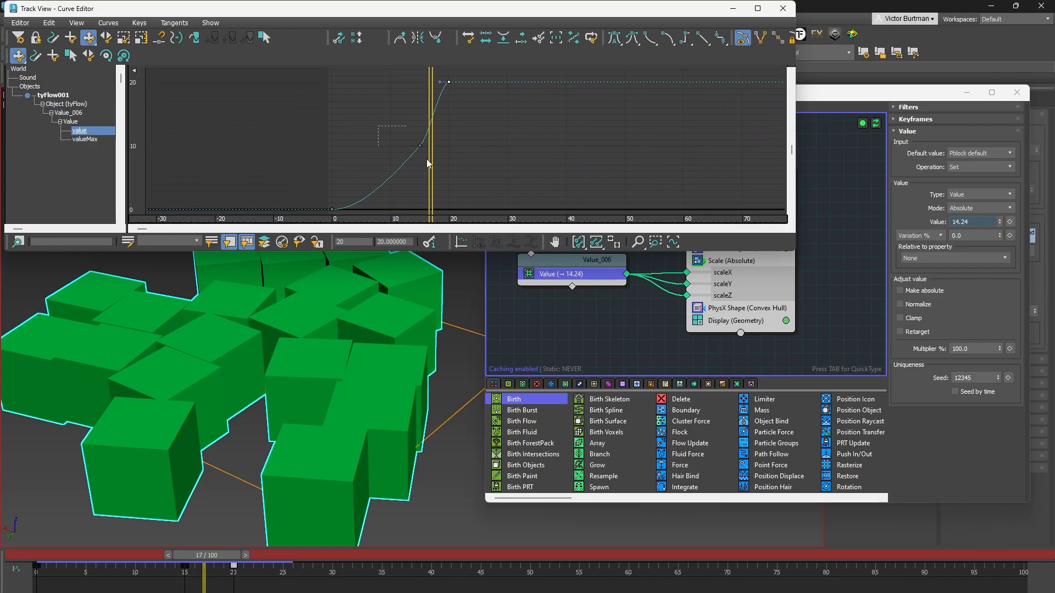
middle_drag(429, 160, 436, 167)
click(427, 150)
drag(398, 182, 343, 156)
drag(447, 87, 422, 84)
middle_drag(421, 93, 434, 83)
drag(383, 203, 355, 170)
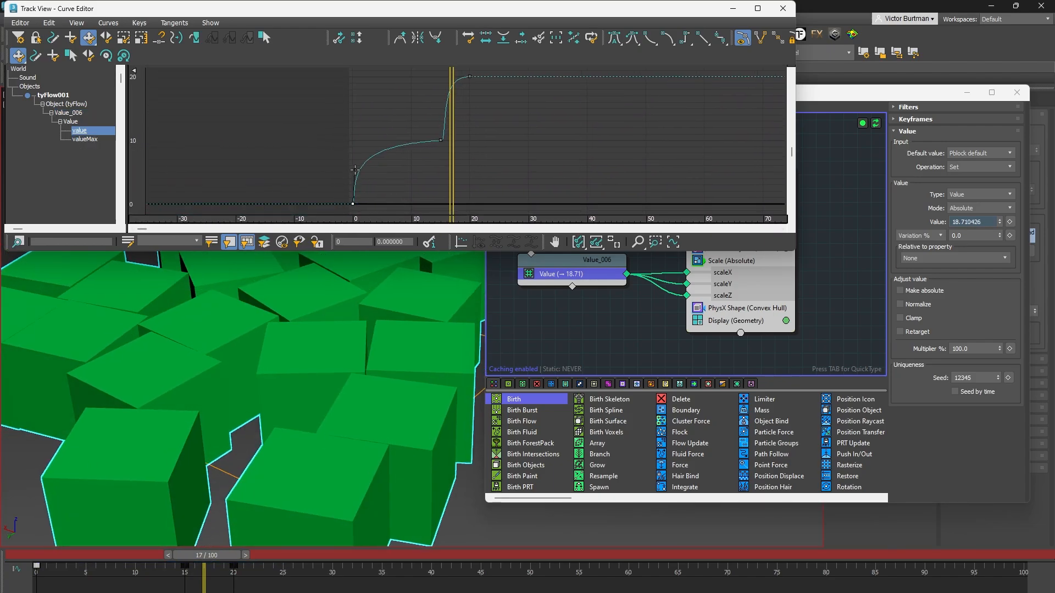
drag(217, 555, 220, 494)
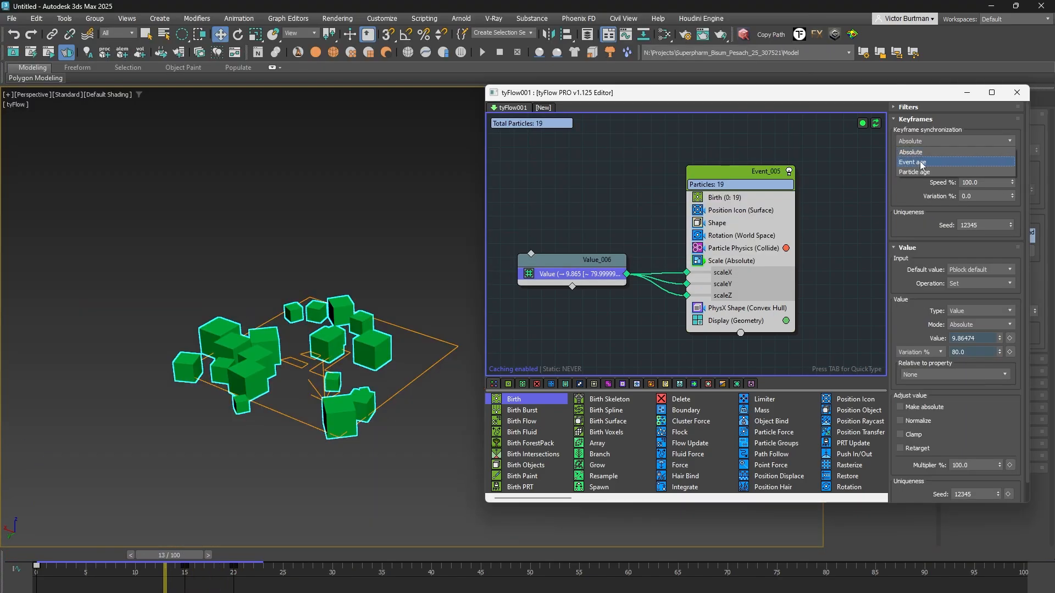
- Set Value_006's keyframe synchronization to Event age with a Speed of 80% and a speed Variation of 50%
click(934, 159)
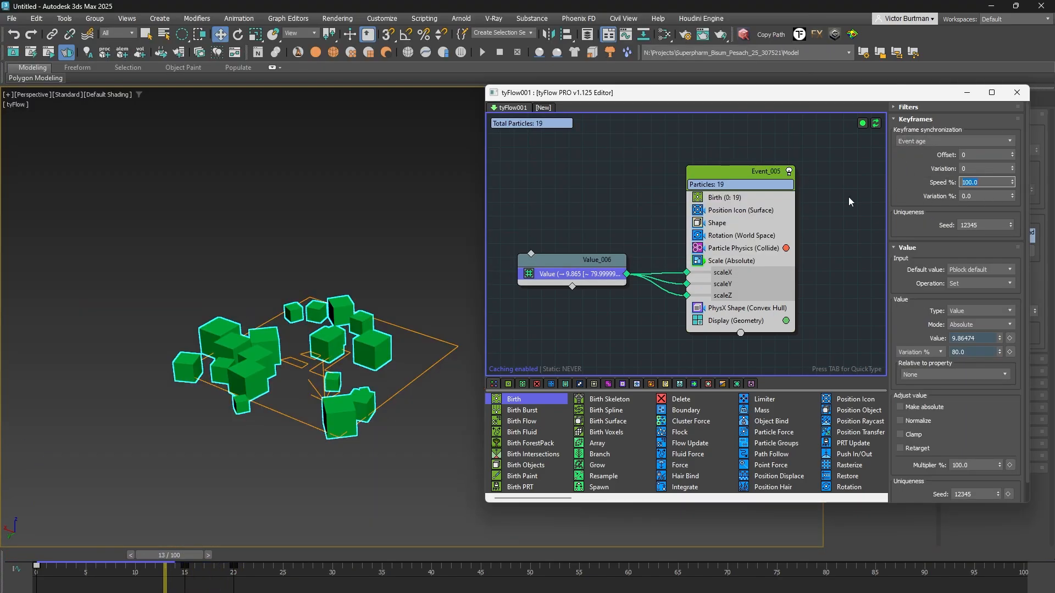
text(80)
key(Tab)
text(5)
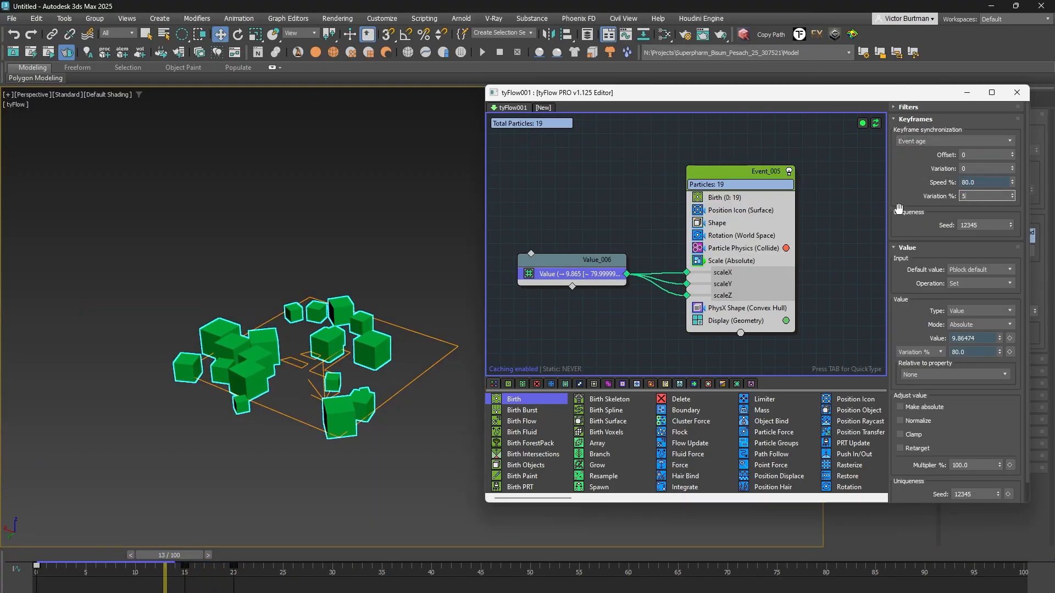
text(0)
key(Return)
- Restore Value_006's keyframe Speed to 100%, set Offset to 5 and its Variation to 5, and scrub back to frame 0
text(100)
key(shift+Tab)
key(shift+Tab)
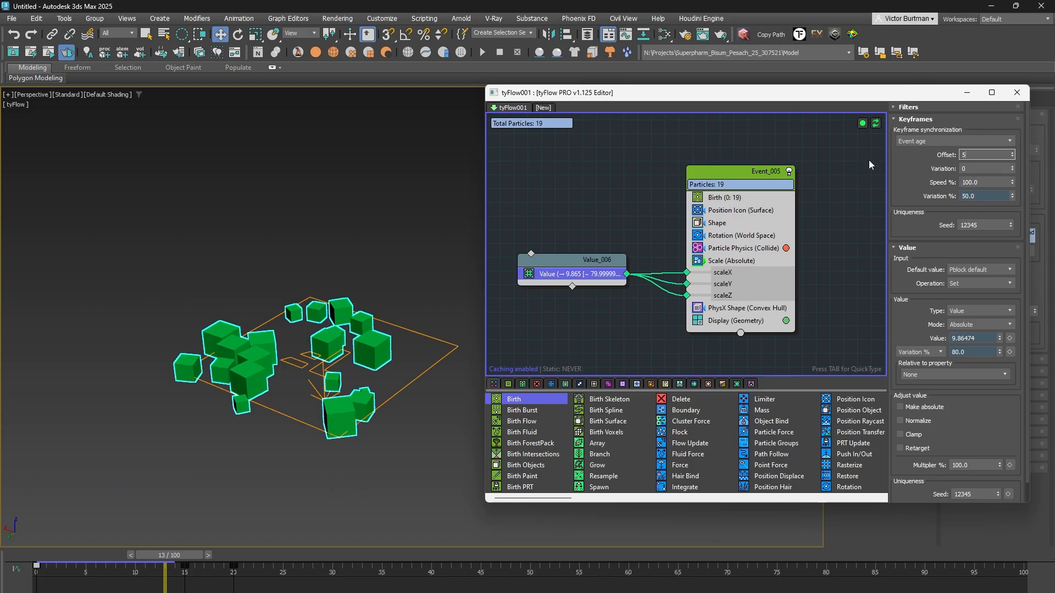
text(5)
key(Tab)
text(5)
key(Return)
drag(169, 556, 45, 559)
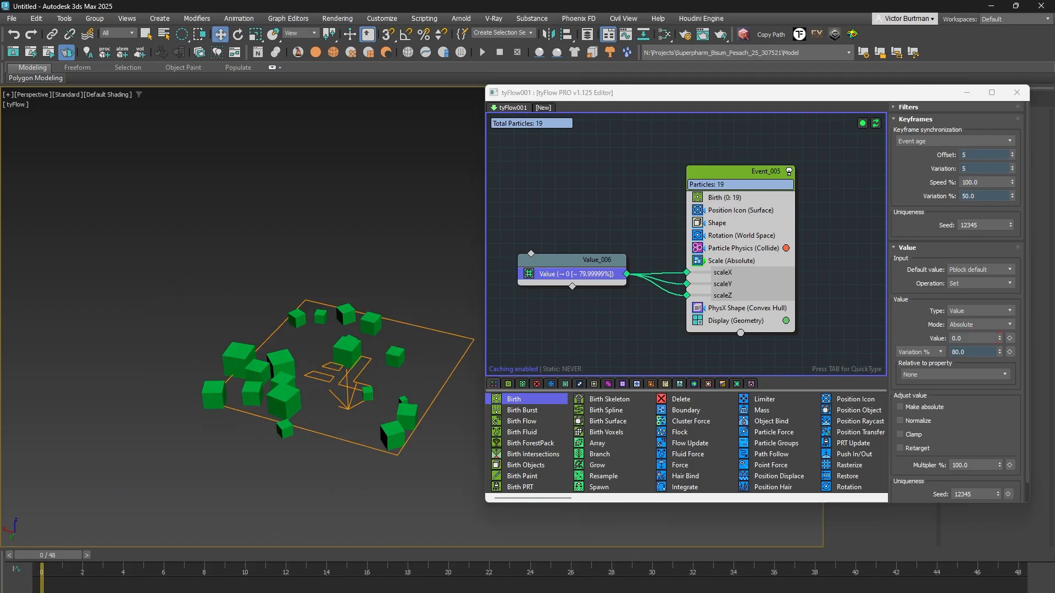
- Give Event_005's Birth operator an End frame of 100, change its amount mode and open the Amount for editing
click(732, 197)
click(908, 141)
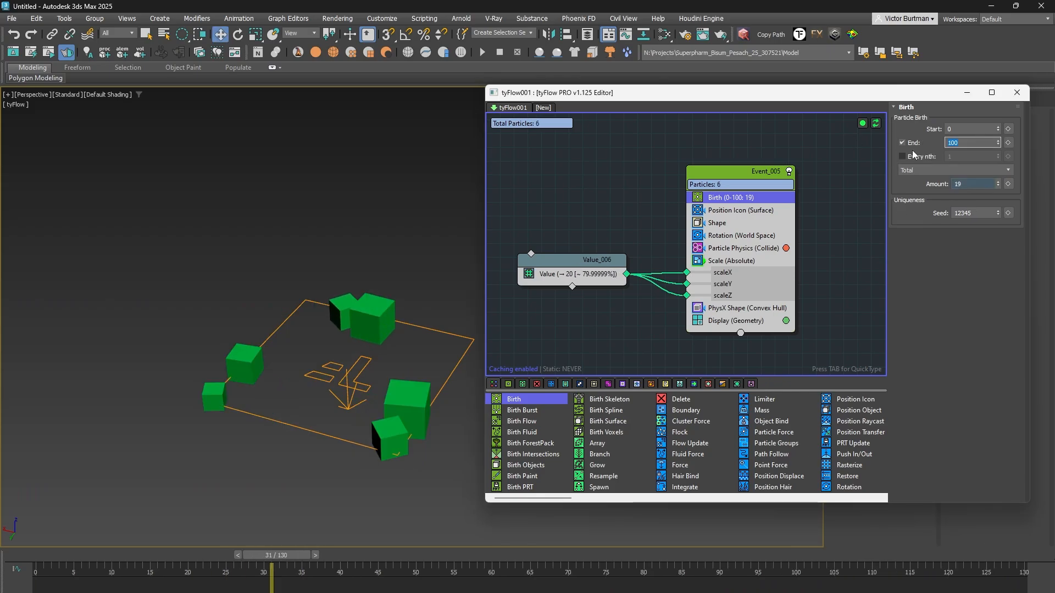
click(924, 168)
click(941, 182)
double_click(964, 184)
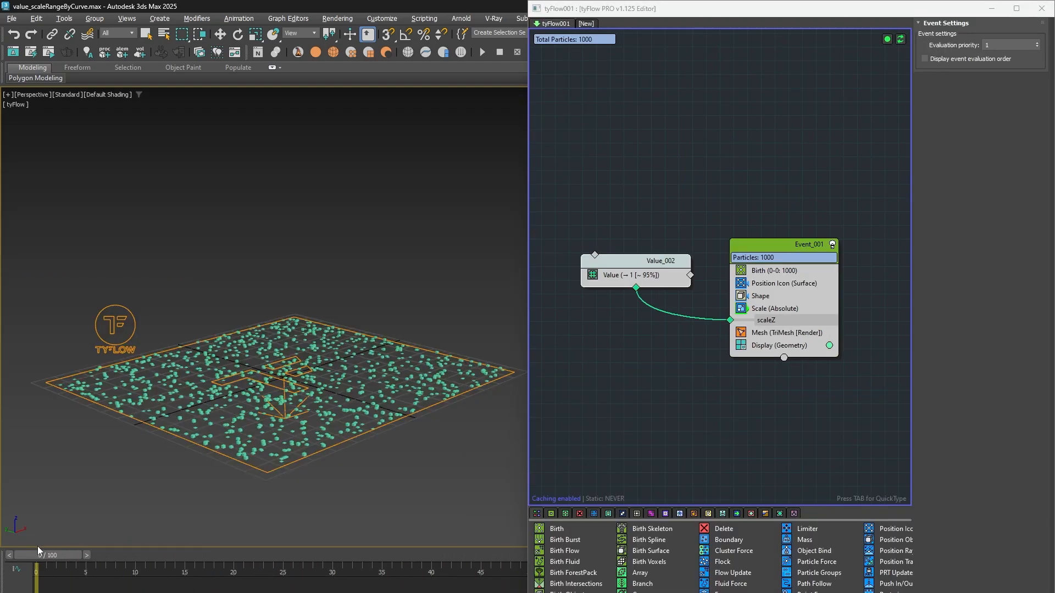
- In the scale range scene, set Value_002's Type to Current frame and scrub to frame 25
click(625, 277)
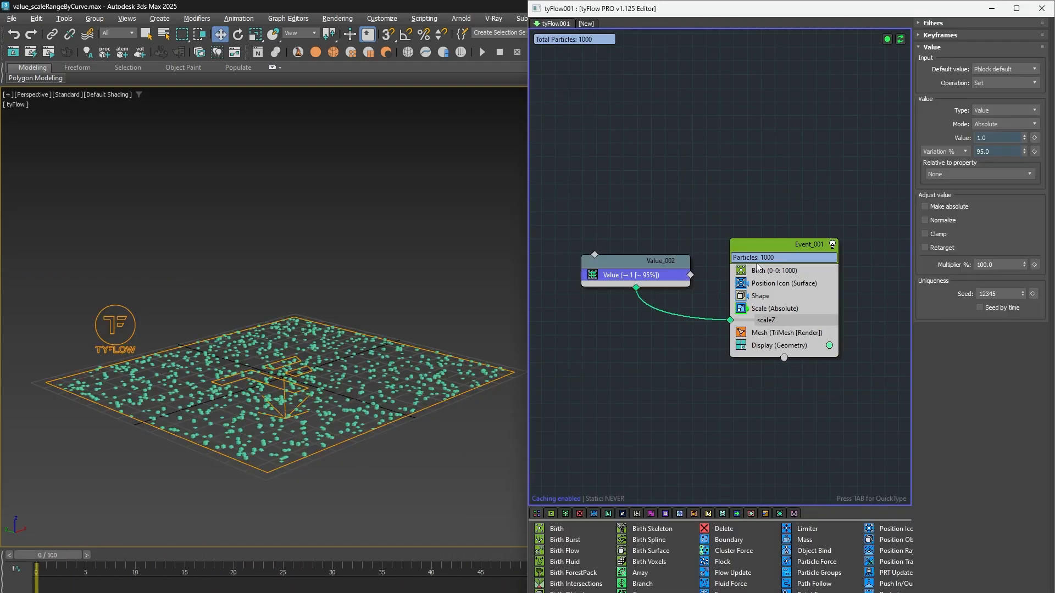
click(987, 114)
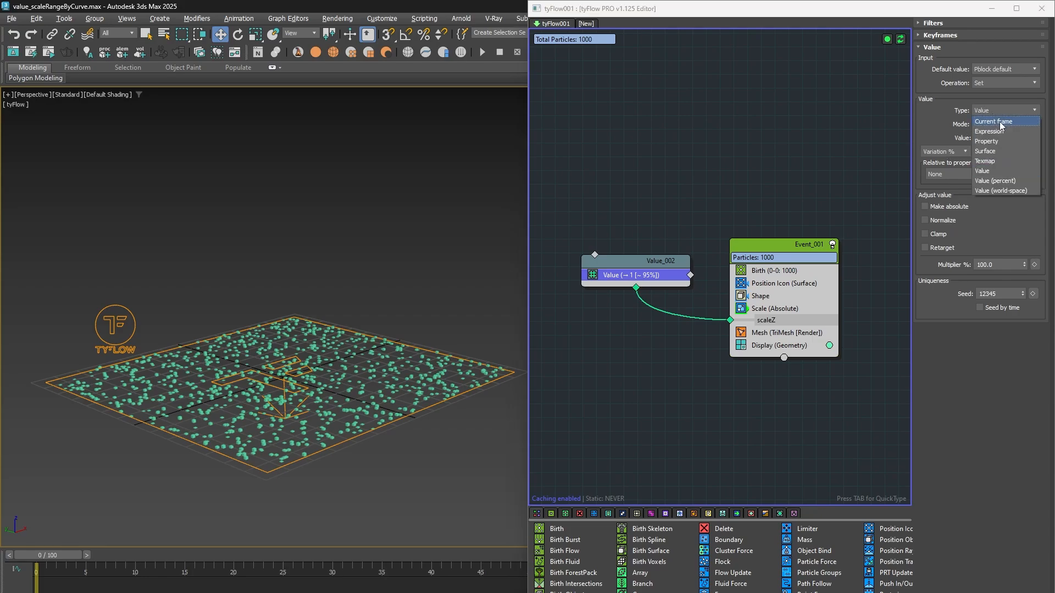
click(1001, 122)
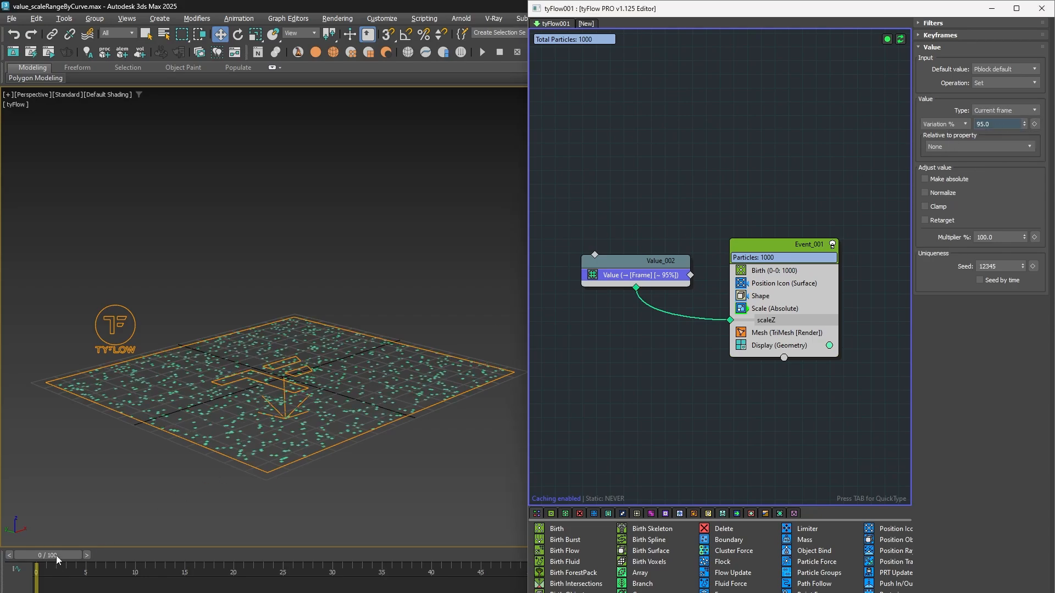
drag(56, 555, 319, 534)
key(w)
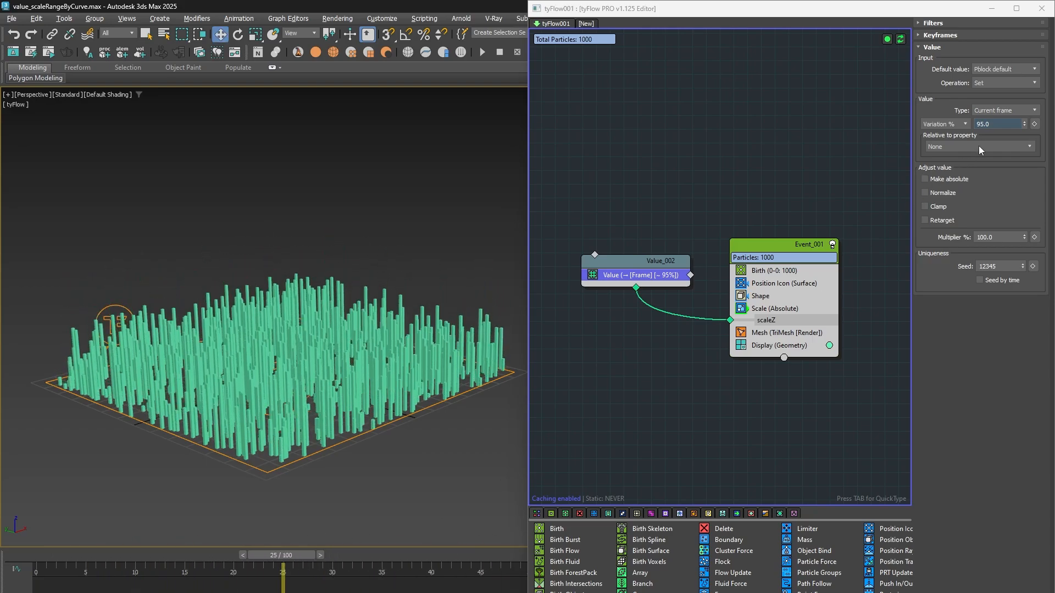
- Try the expression t on Value_002 while scrubbing the timeline and return its Type to Current frame
click(1009, 113)
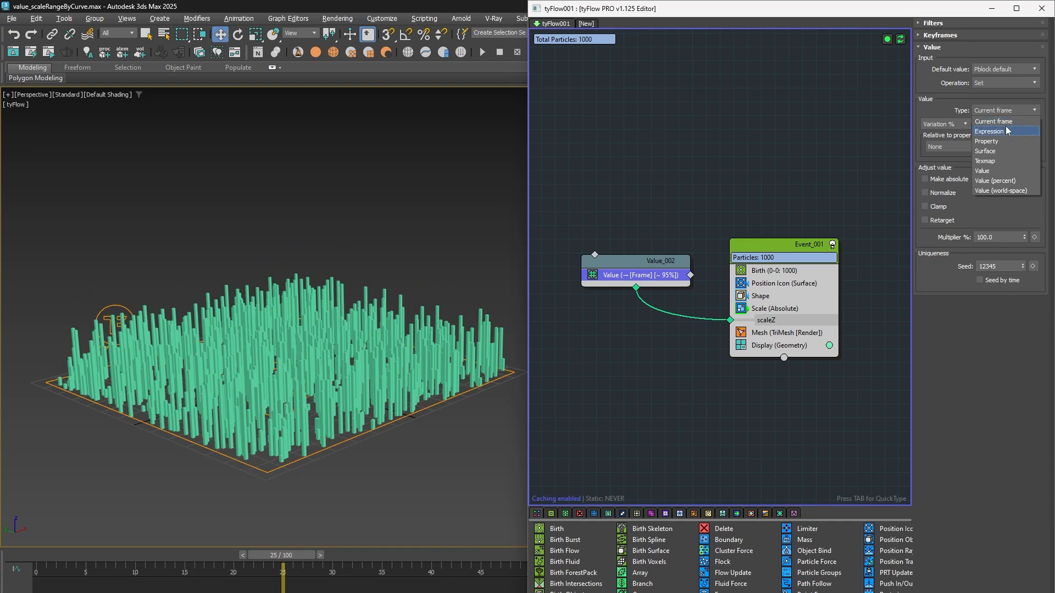
click(1007, 131)
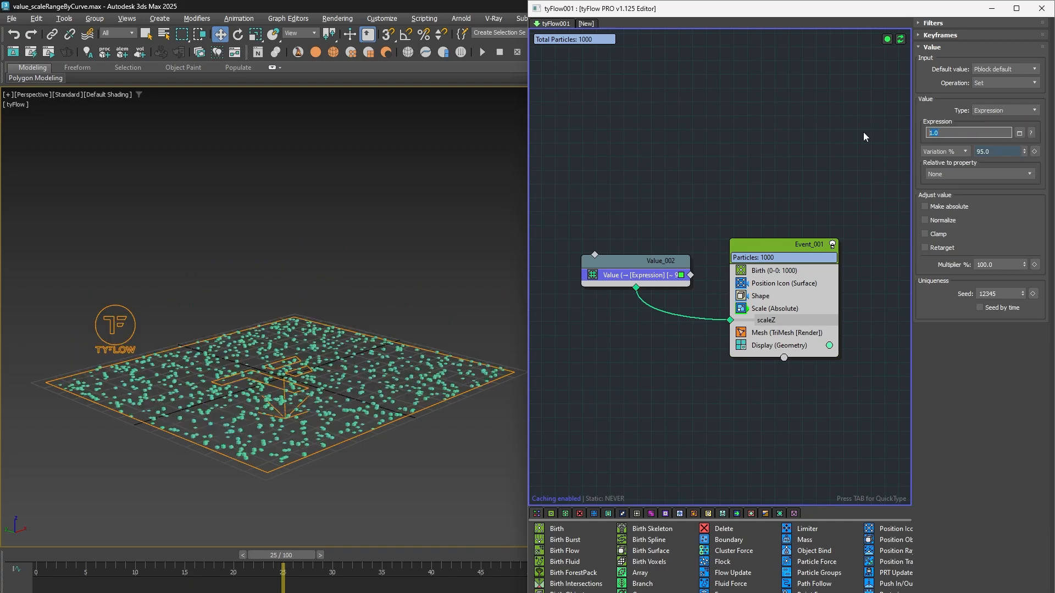
text(t)
key(Return)
drag(283, 555, 393, 555)
click(1019, 113)
click(1015, 122)
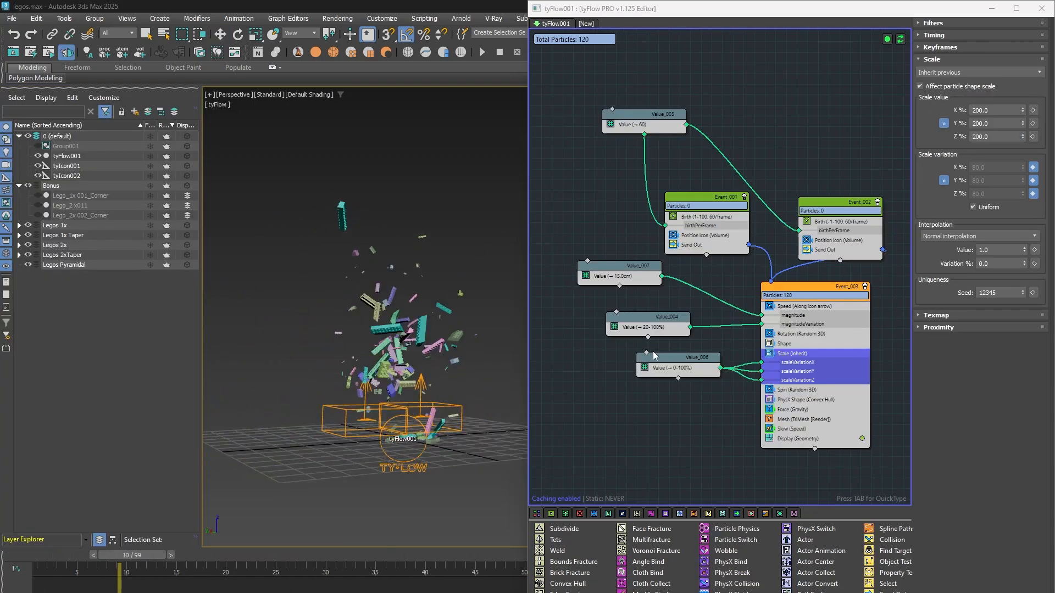
- In the lego scene, examine the Value operators driving scale variation and speed variation, along with the Scale and Speed settings
click(678, 368)
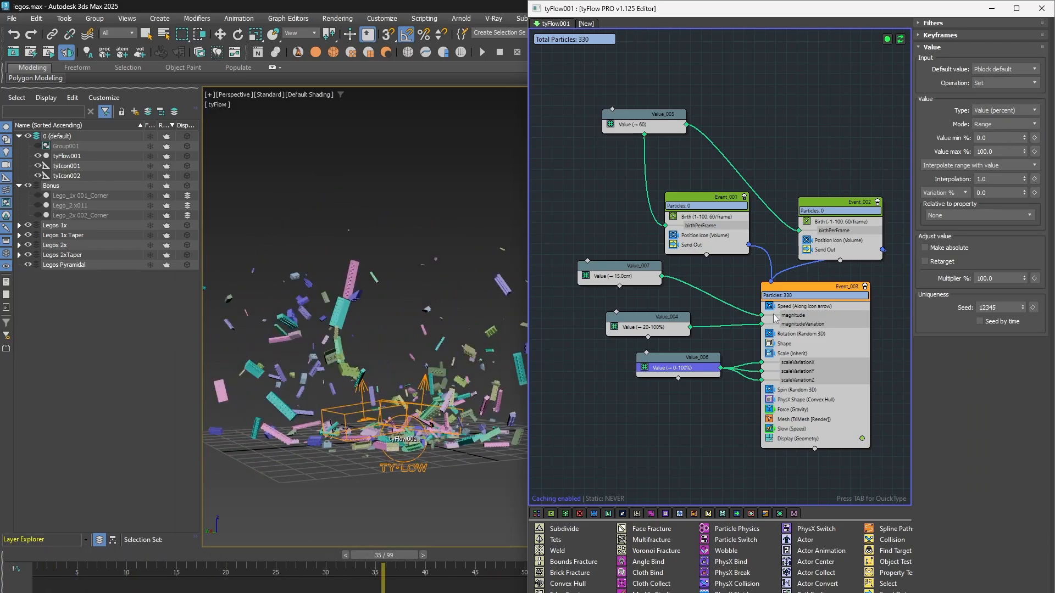
click(834, 354)
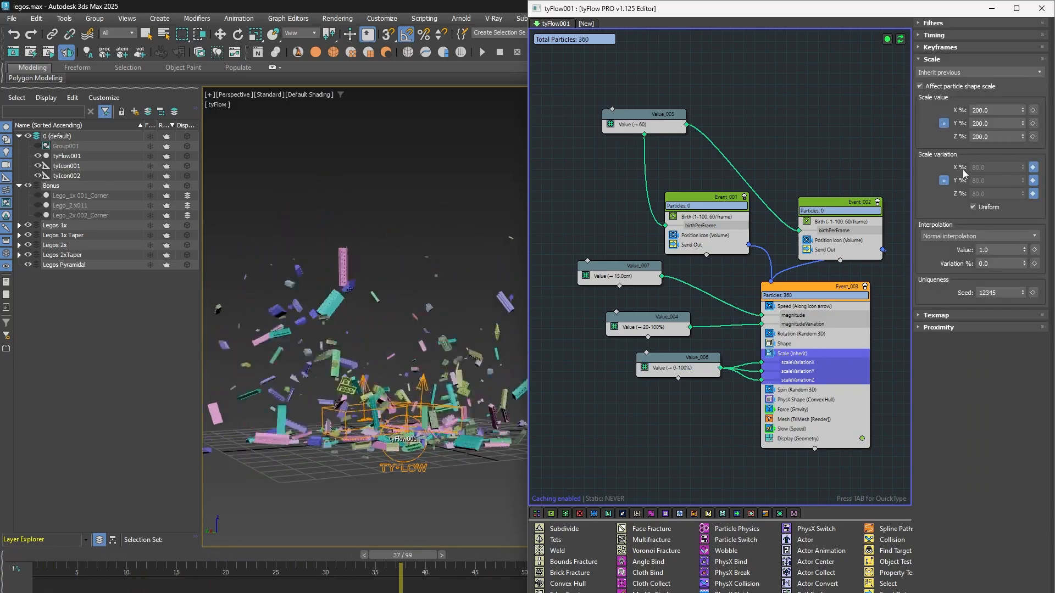
click(648, 327)
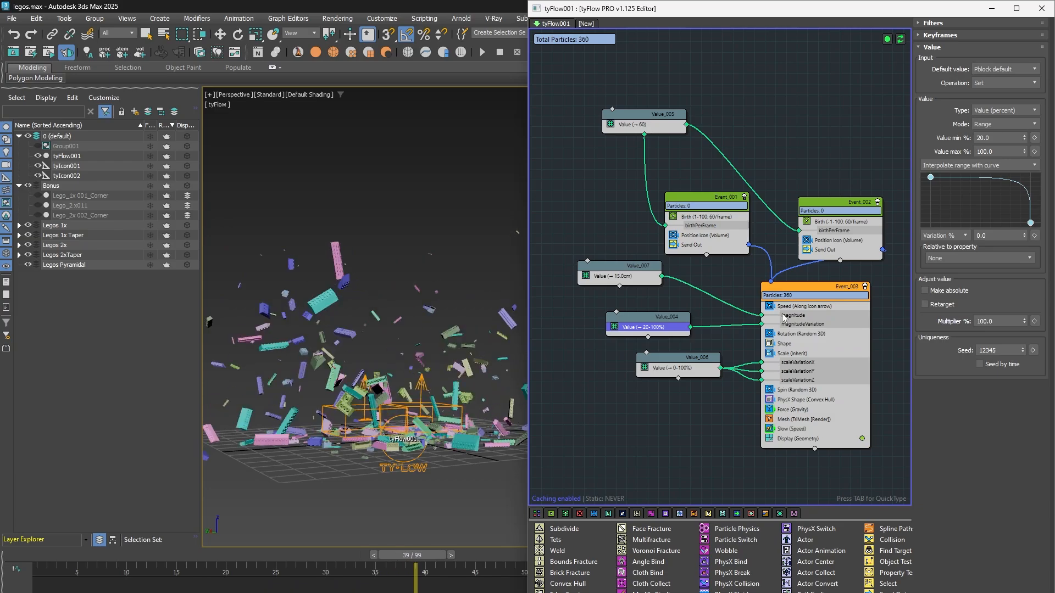
click(807, 306)
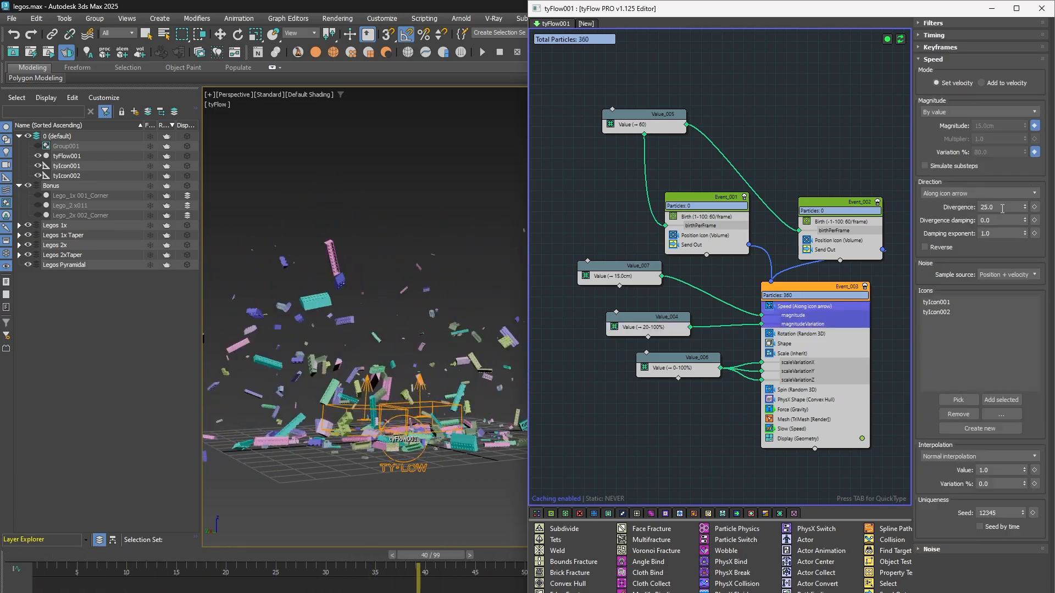
drag(677, 357, 673, 354)
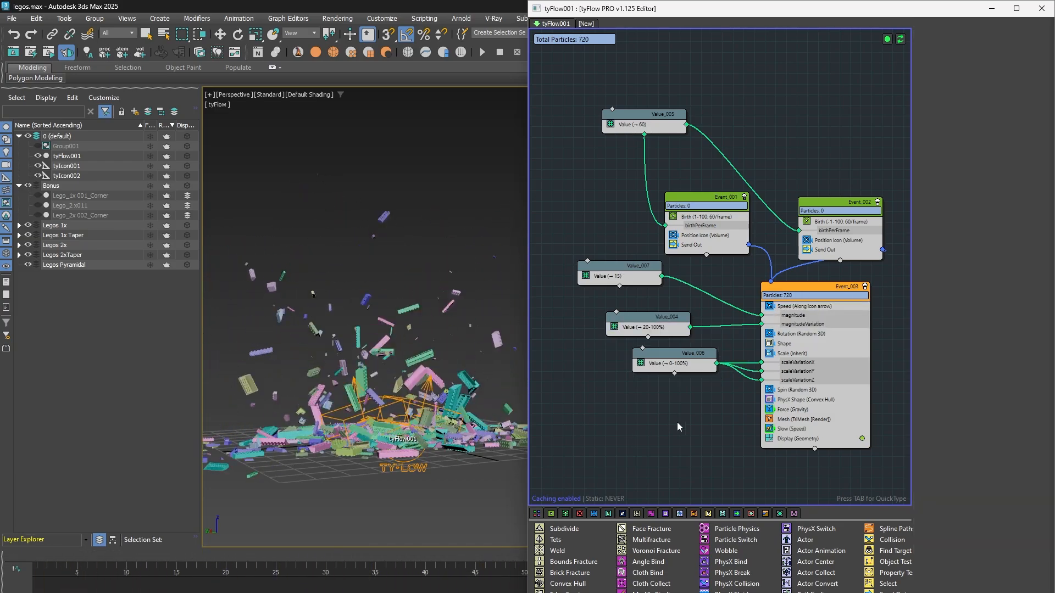
- In the lego scene, set Value_007, which drives the Speed magnitude, to Type Value (world-space) with a world-space value of 15.0cm
click(815, 307)
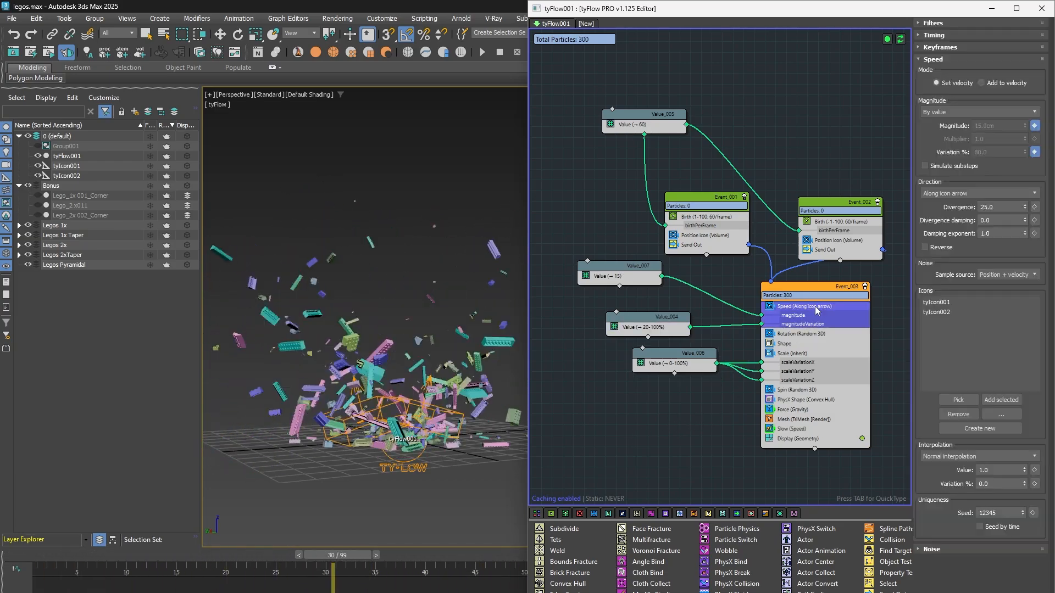
click(988, 127)
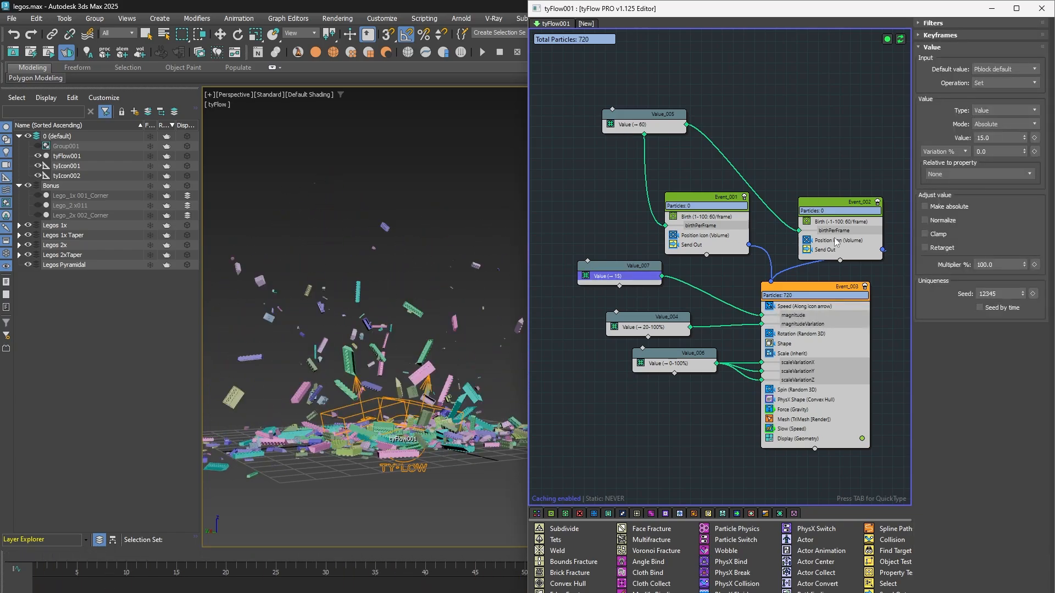
click(1005, 110)
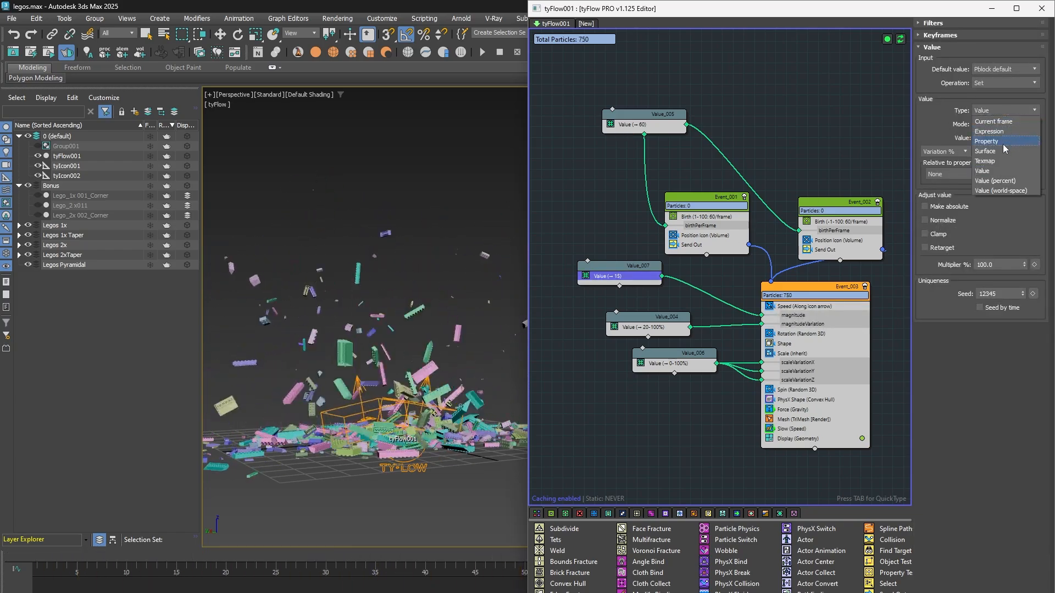
click(1008, 171)
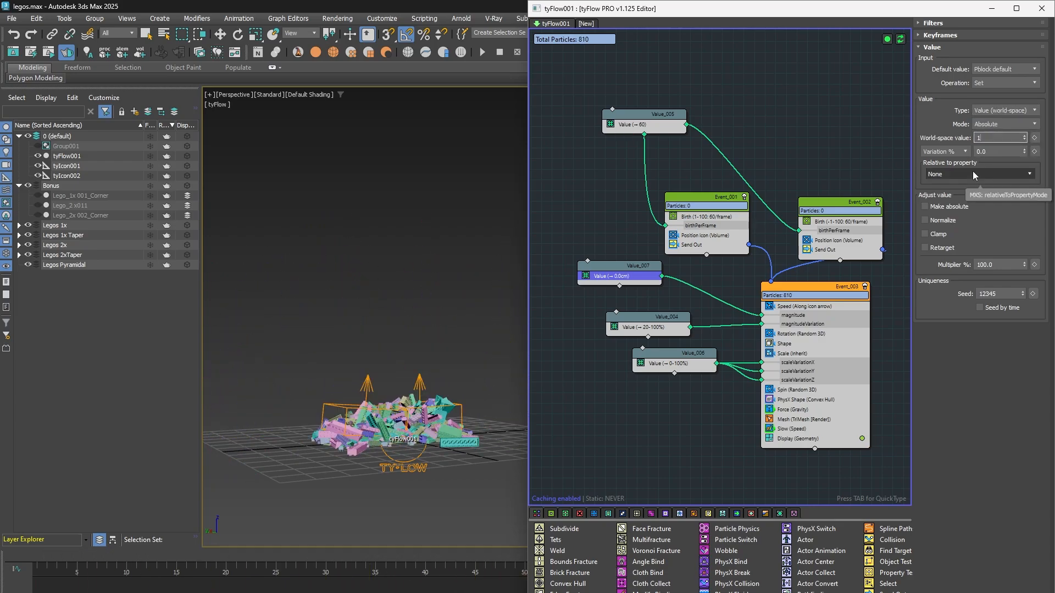
text(15.0cm)
key(Return)
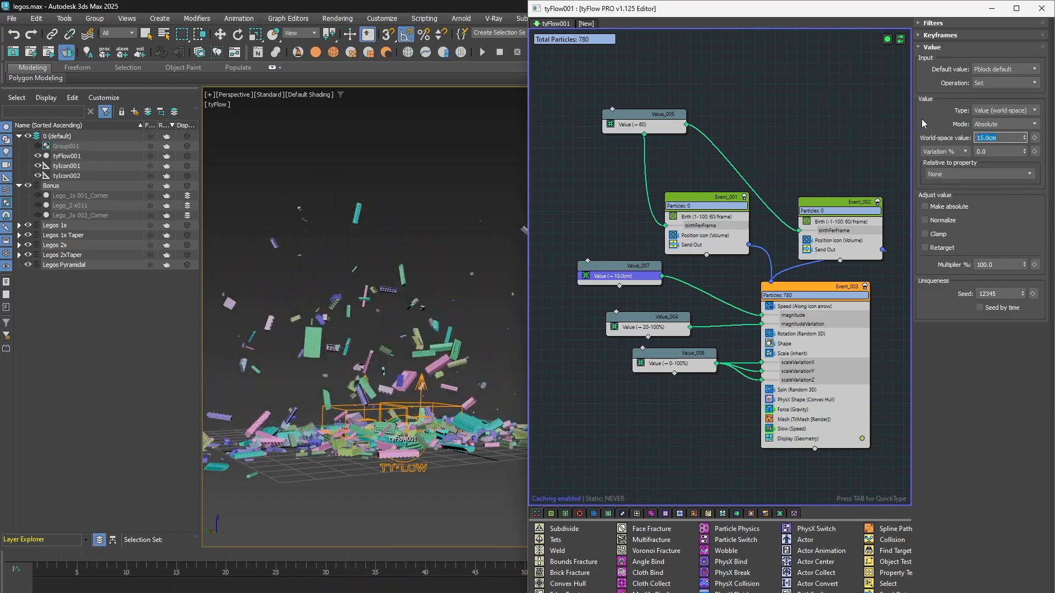
drag(682, 356, 686, 360)
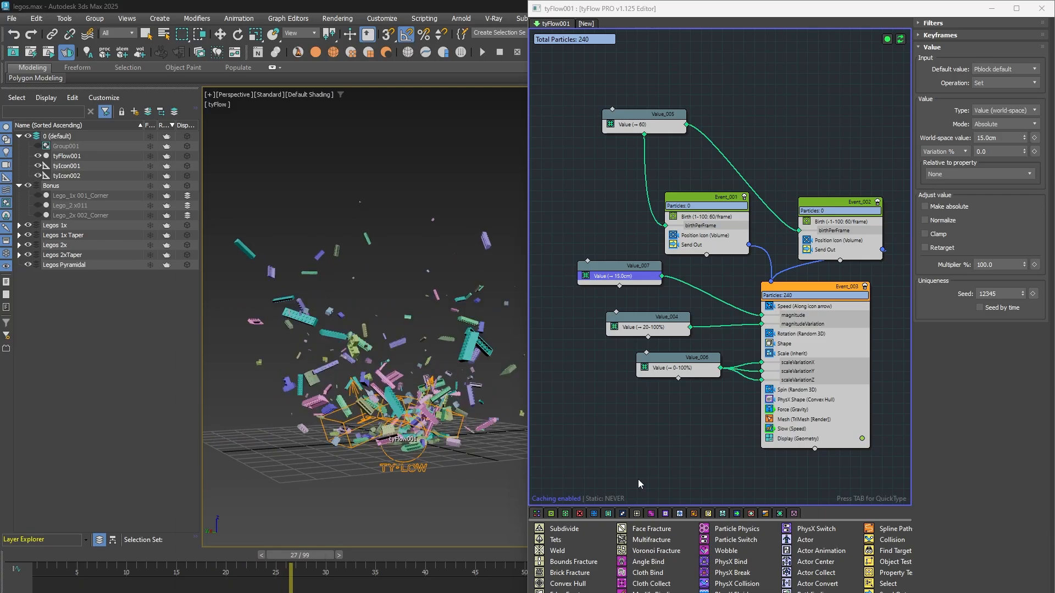
- In the dot particle scene, set Value_002's Value to -1 and scrub the timeline to check the speed direction
click(1010, 176)
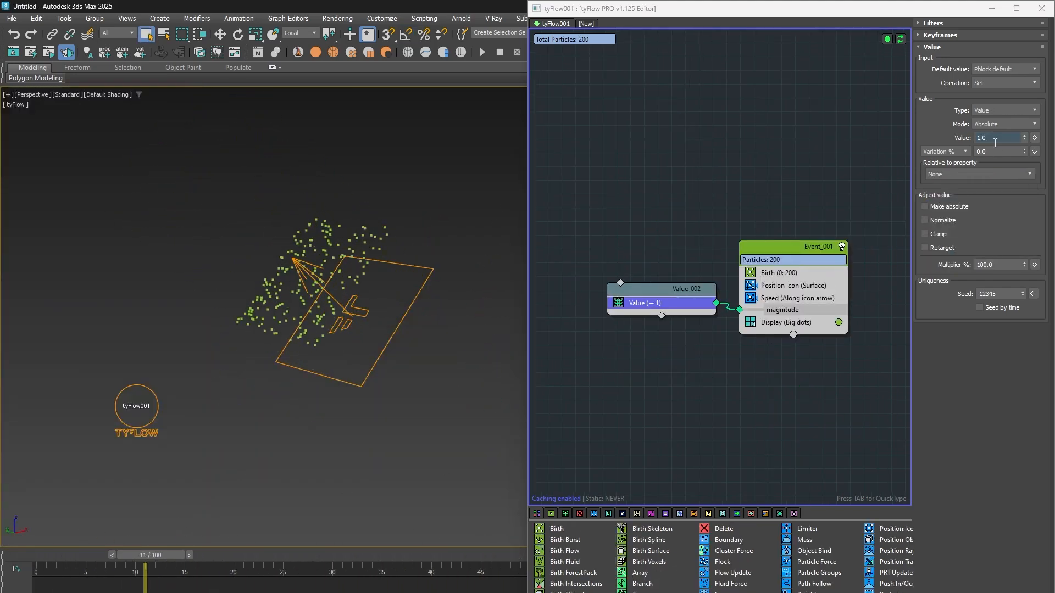
text(-1)
key(Return)
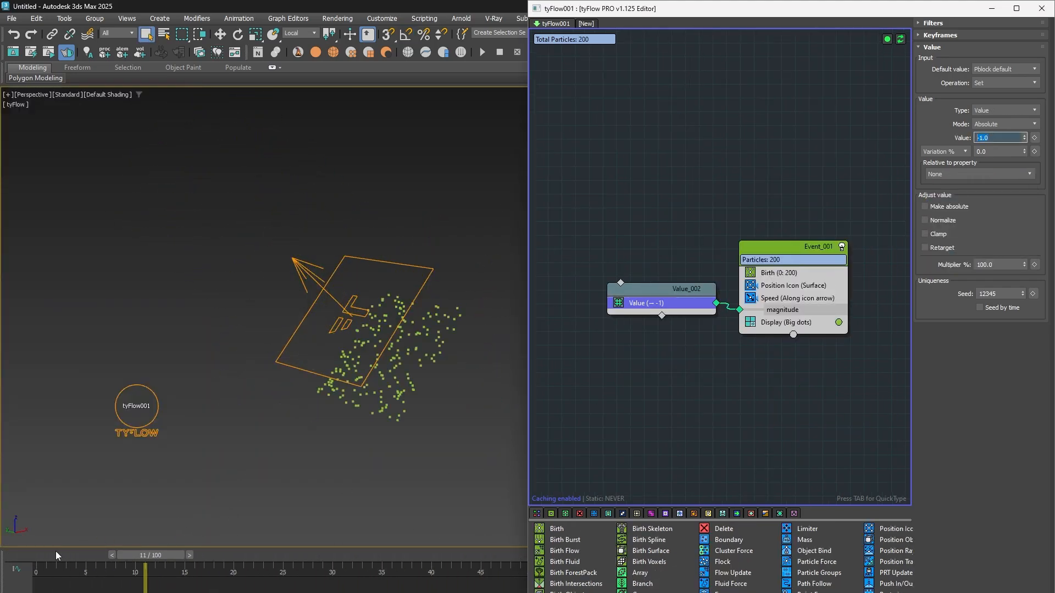
drag(56, 555, 181, 557)
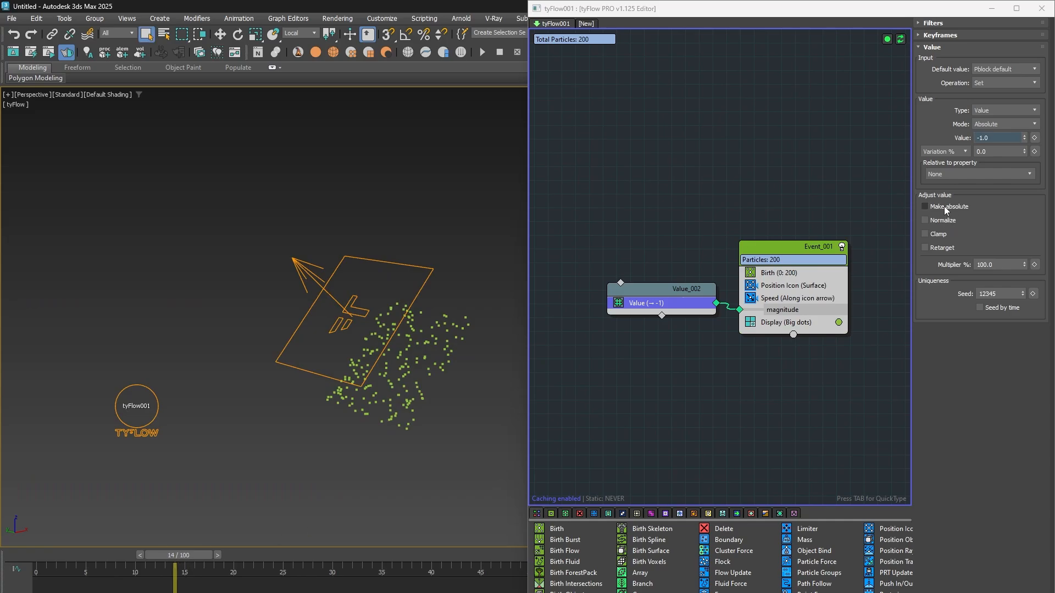
- Toggle Make absolute on Value_002 and scrub the timeline to compare the particle direction
click(944, 206)
drag(57, 554, 348, 554)
click(954, 207)
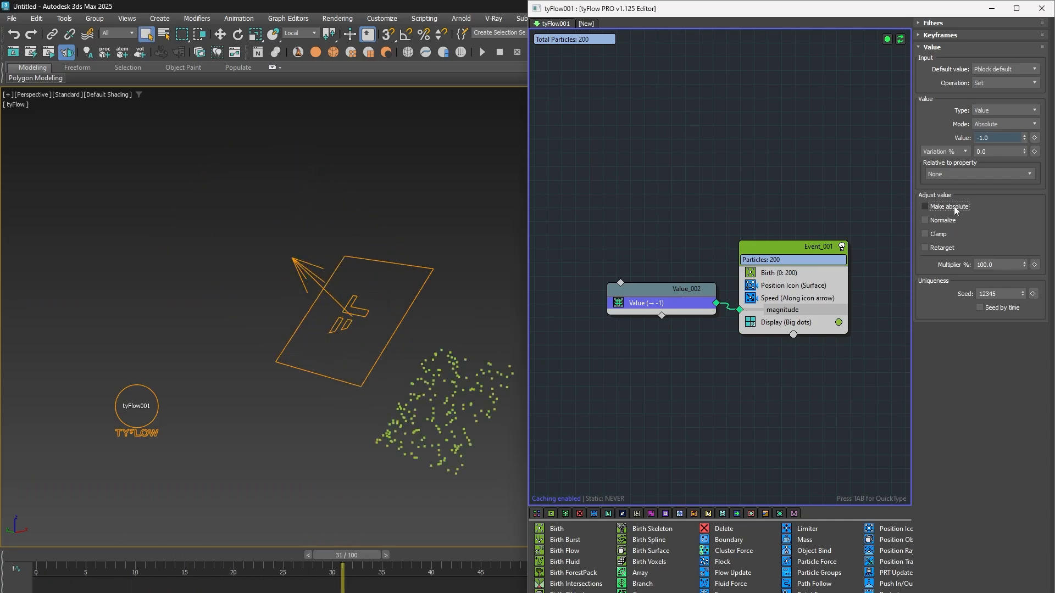
click(945, 209)
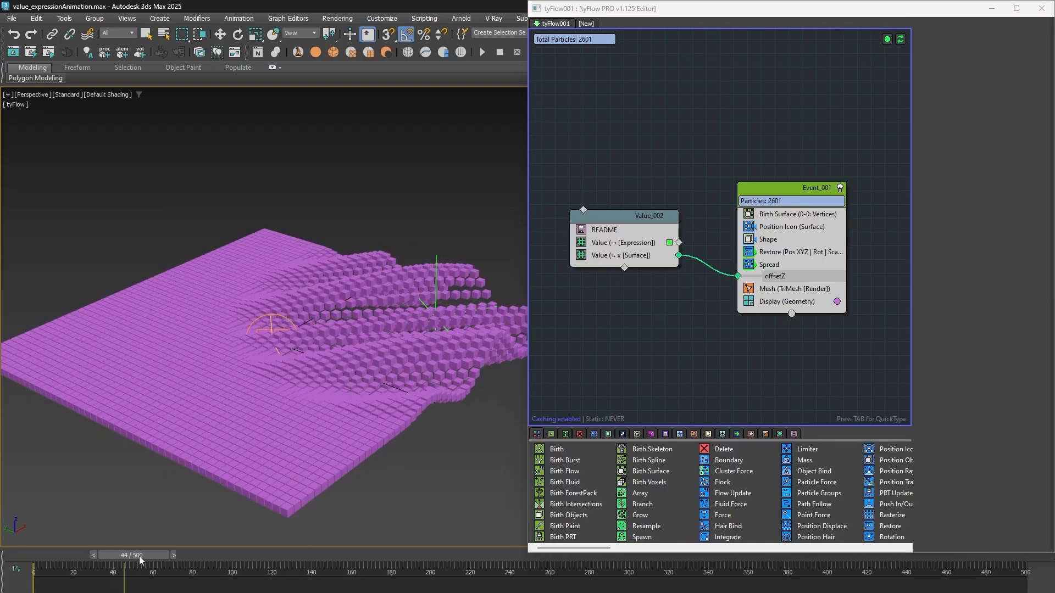
- In the expression animation scene, connect Value_002's event output to offsetZ and toggle its Surface Value operator while scrubbing the timeline
drag(121, 555, 562, 544)
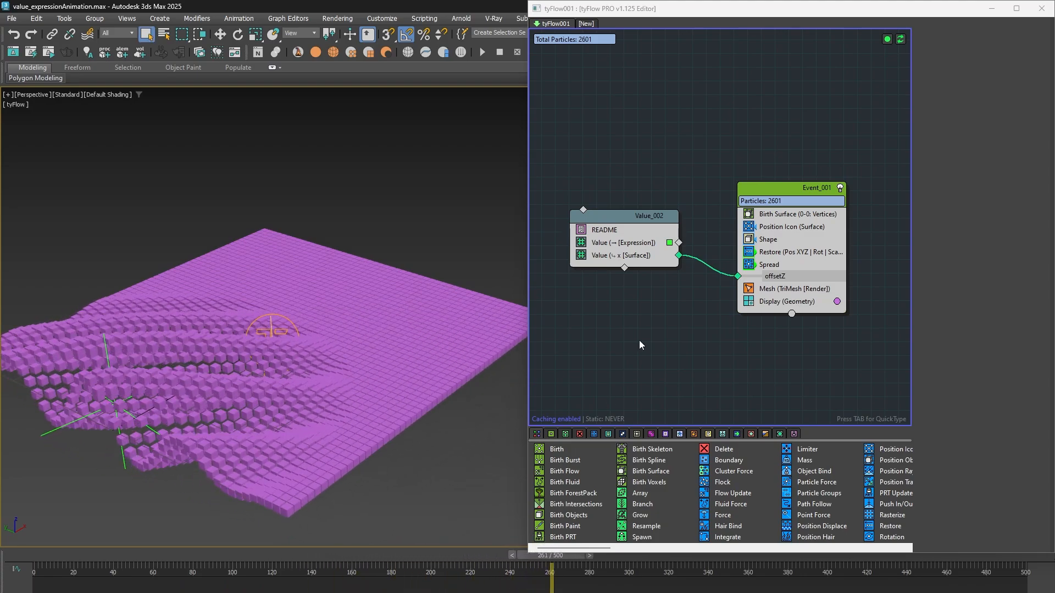
click(581, 243)
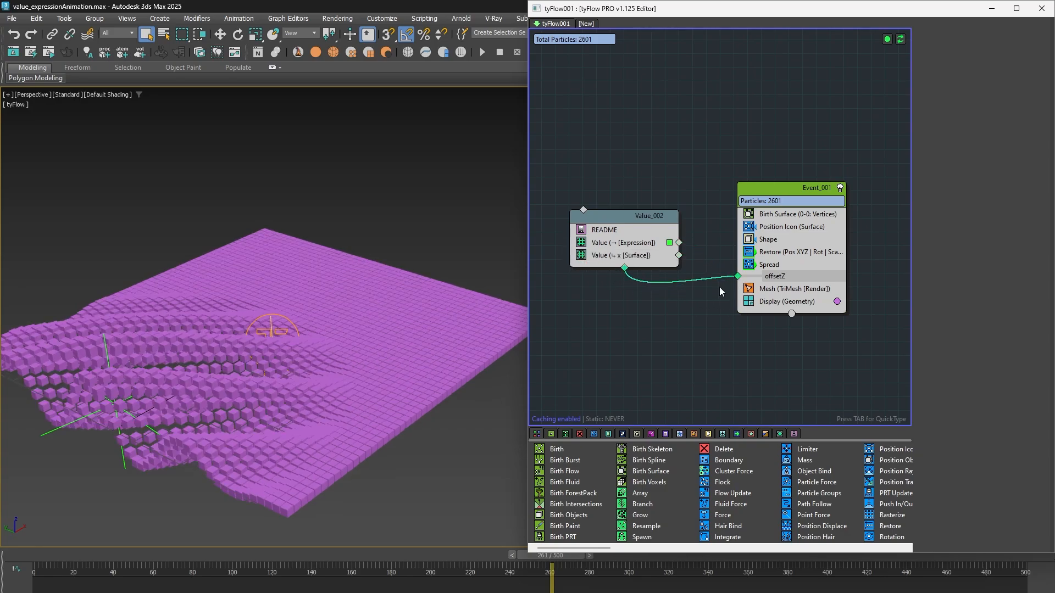
click(582, 256)
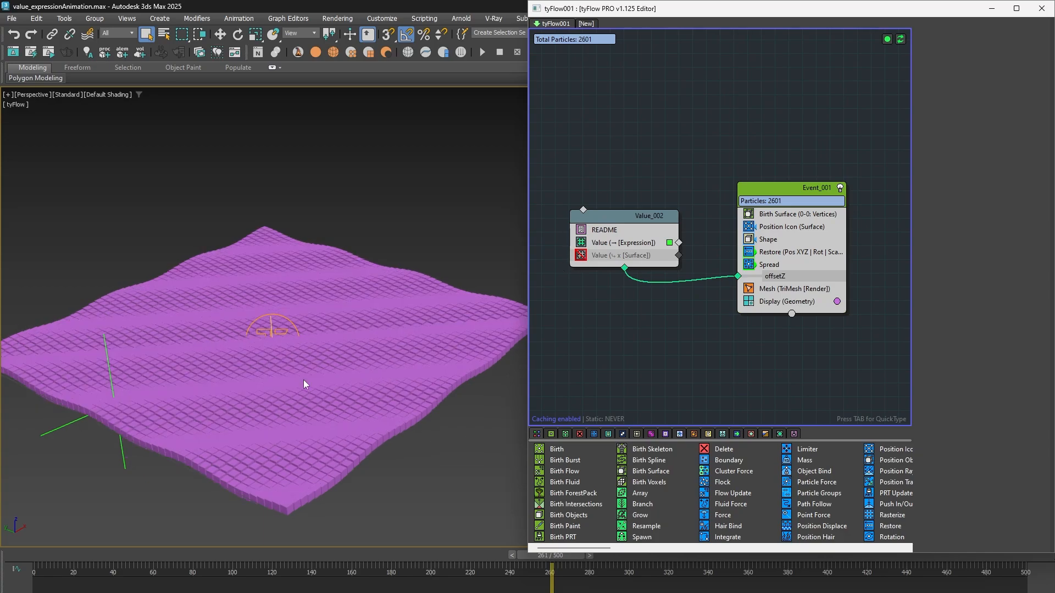
drag(55, 568, 402, 569)
key(/)
click(579, 257)
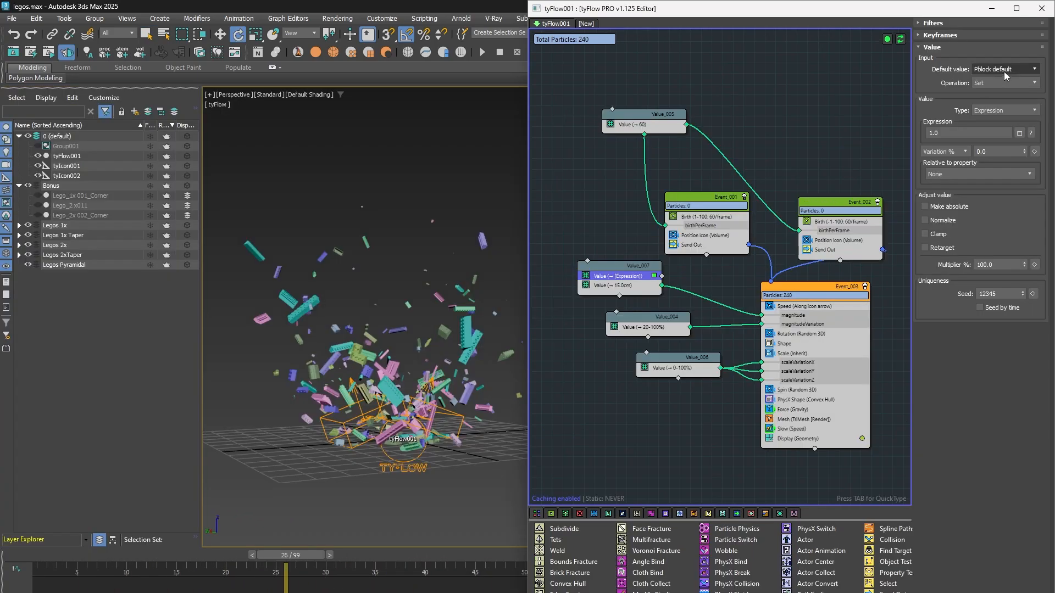
- Examine the Default value options and the From source spinner tip in the Value operator documentation, and the lego scene's Speed operator
click(1004, 70)
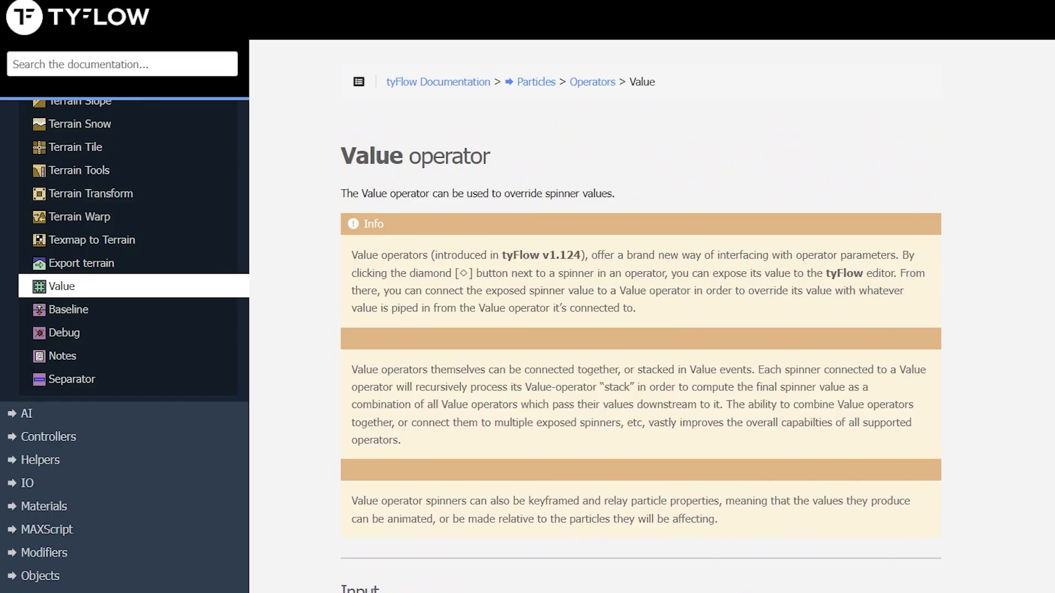
scroll(846, 256, down, 7)
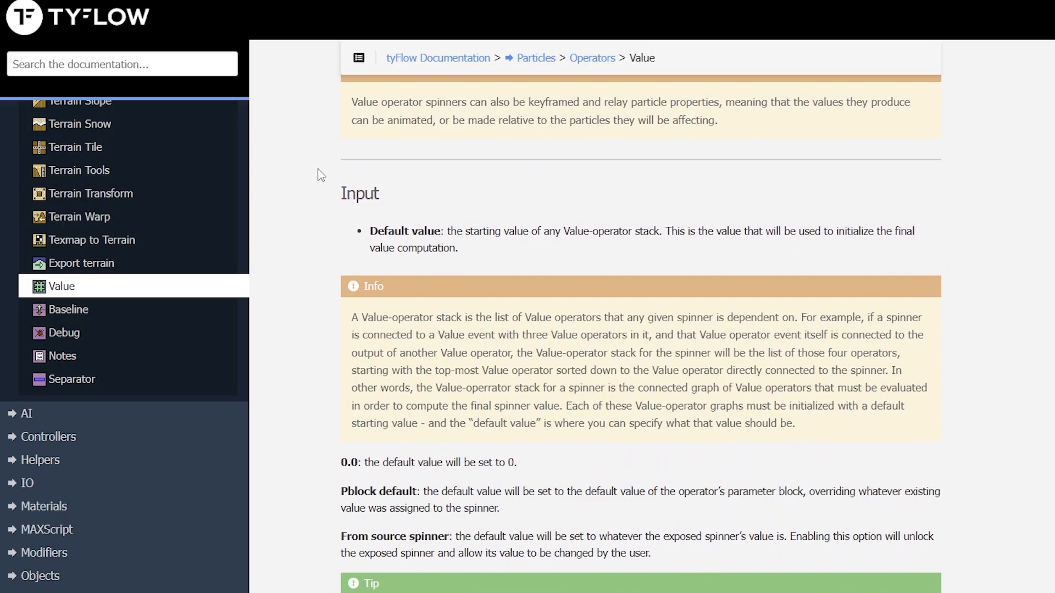
drag(319, 178, 838, 492)
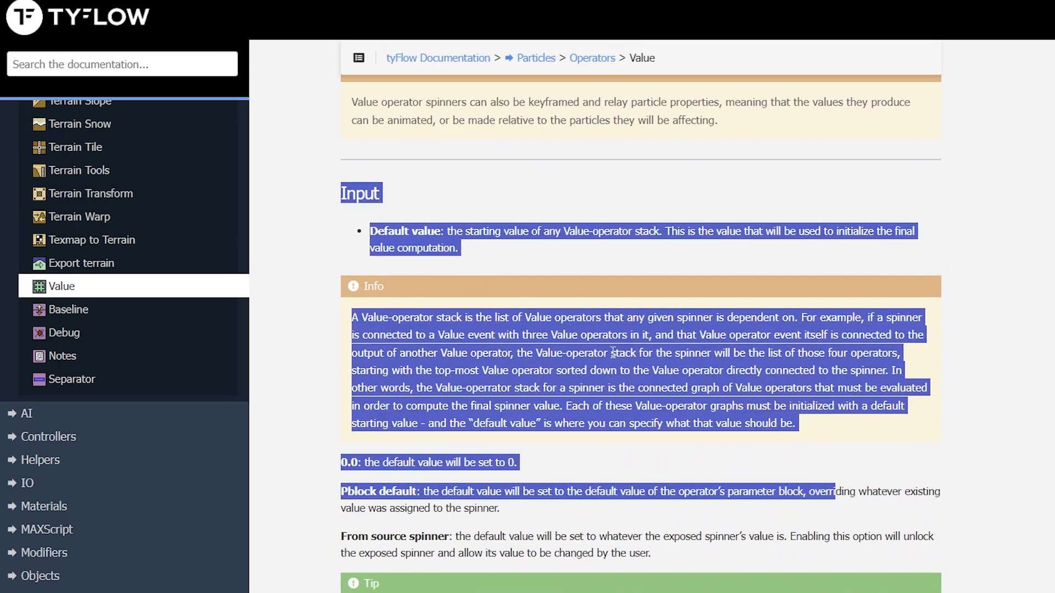
click(715, 454)
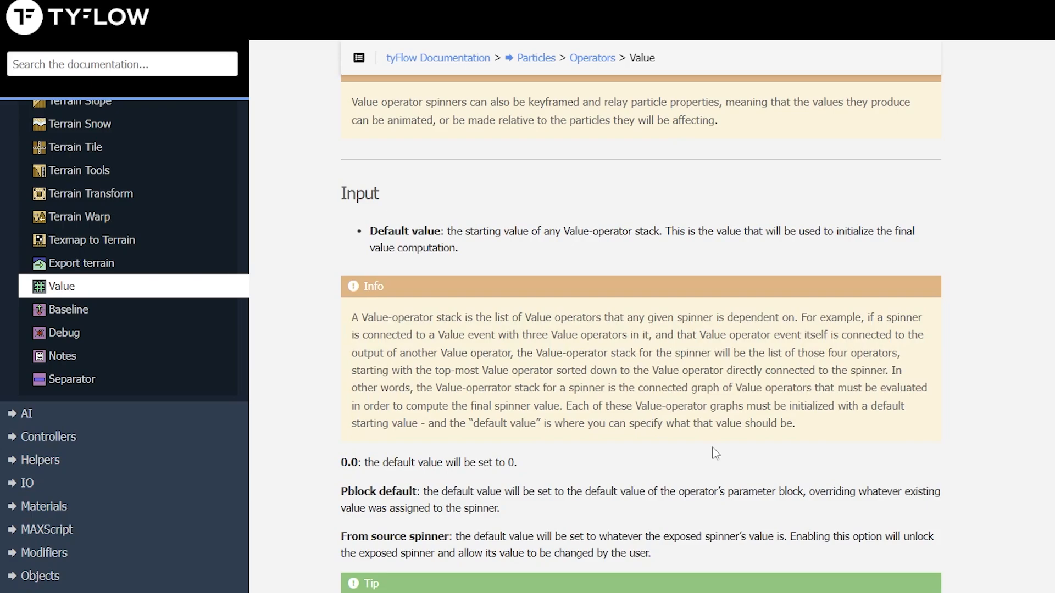
scroll(715, 454, down, 4)
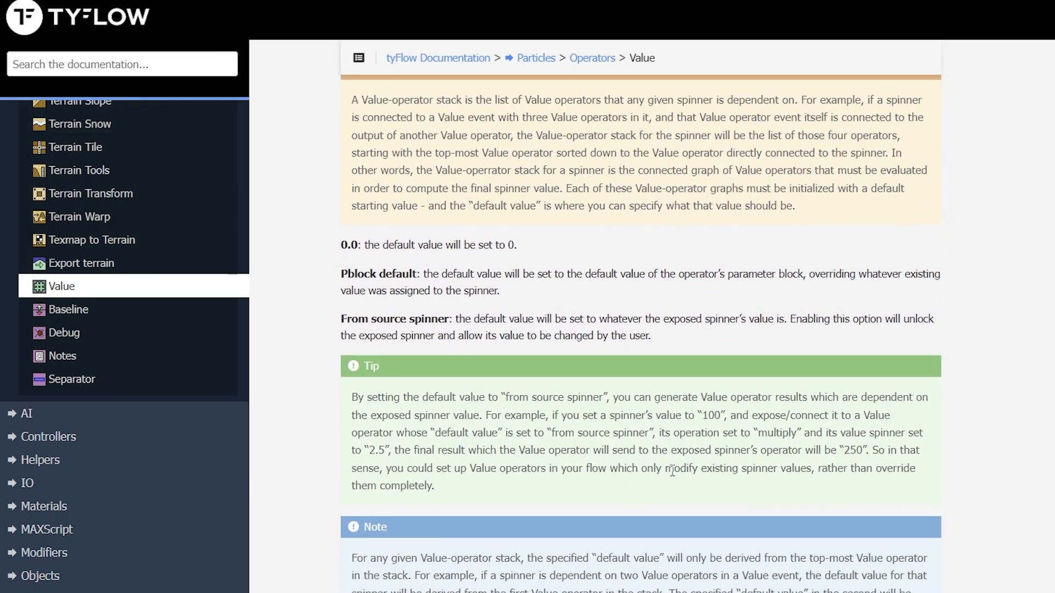
drag(671, 486, 509, 397)
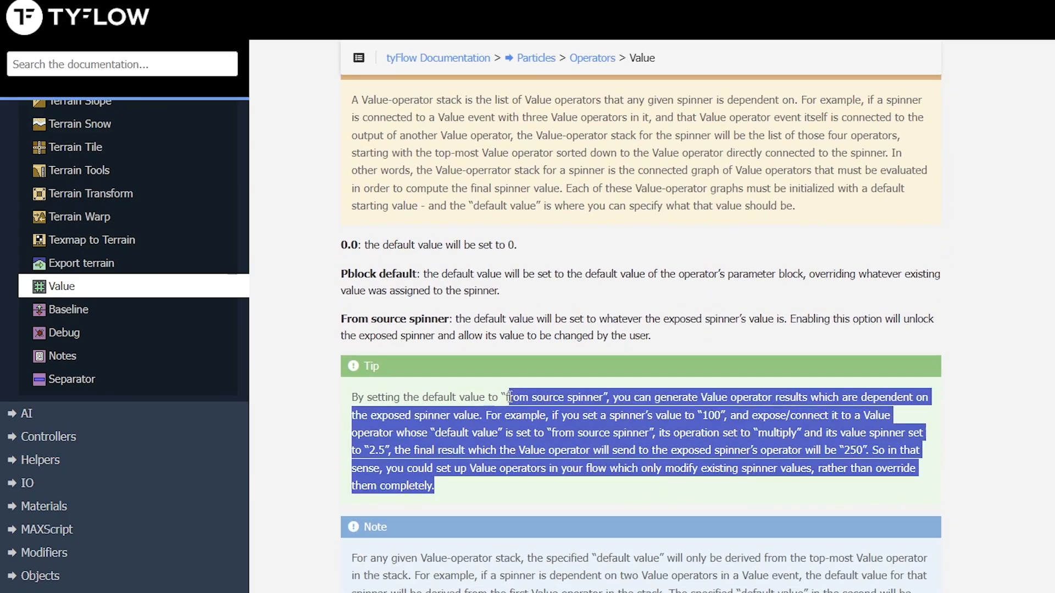
click(575, 486)
scroll(600, 517, down, 3)
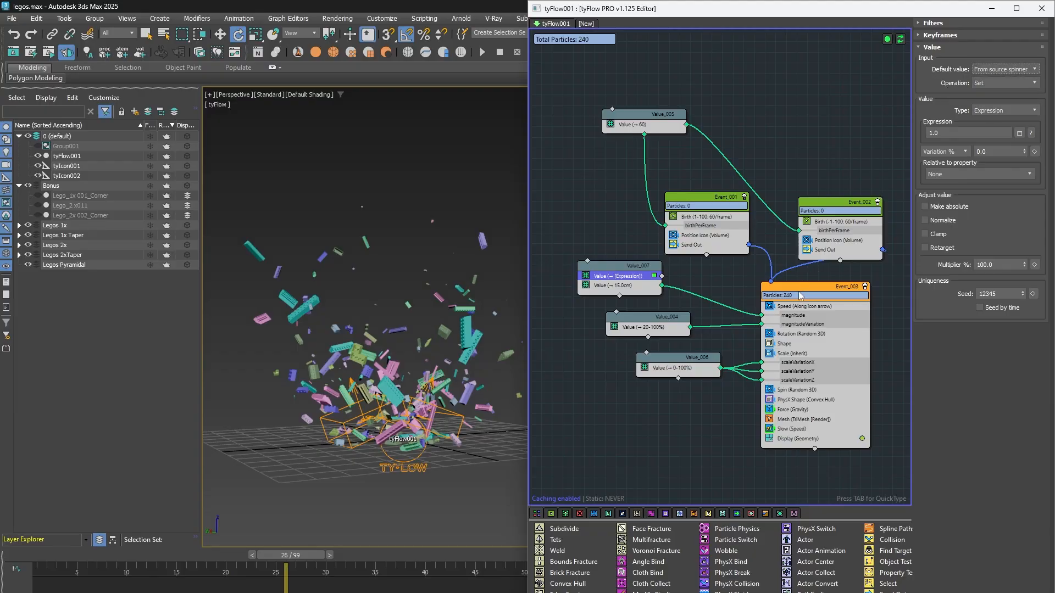
click(801, 308)
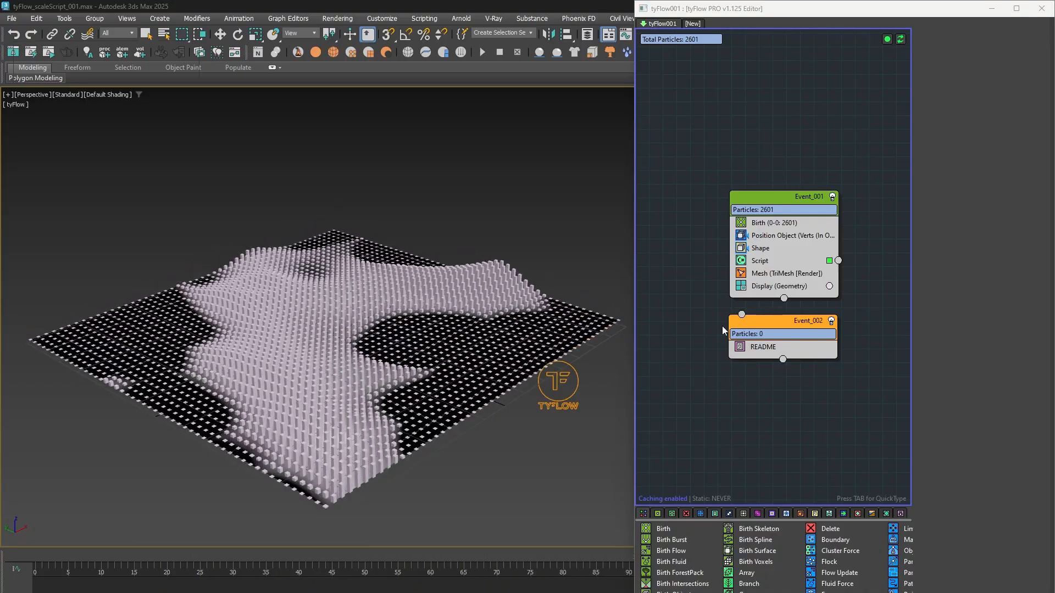
- In the scale script scene, replace the color multiplier in the Script operator's scale line with GetFloat("Intensity") and close the script editor
click(768, 262)
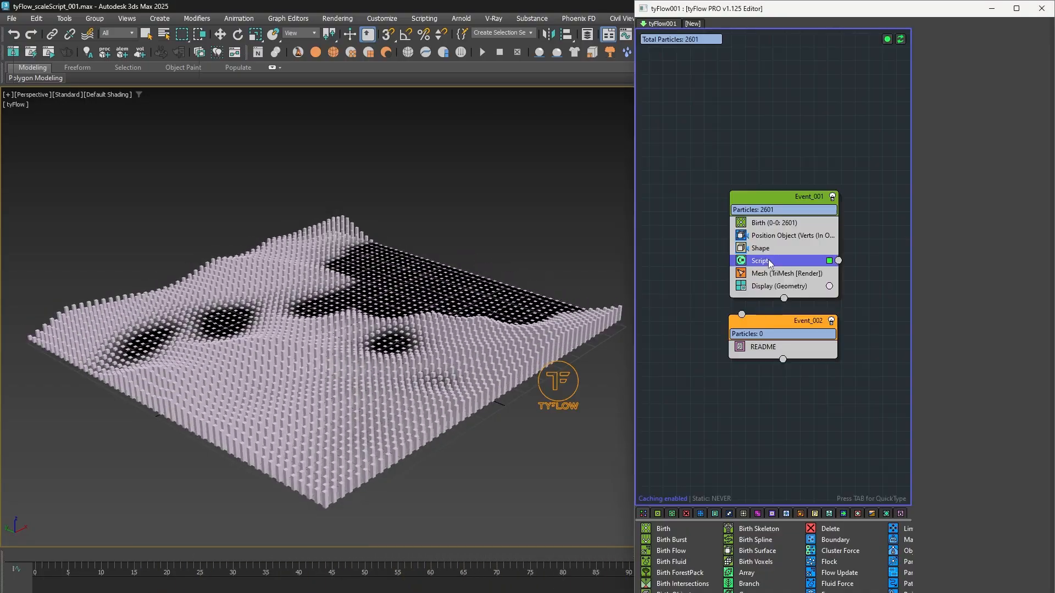
click(981, 60)
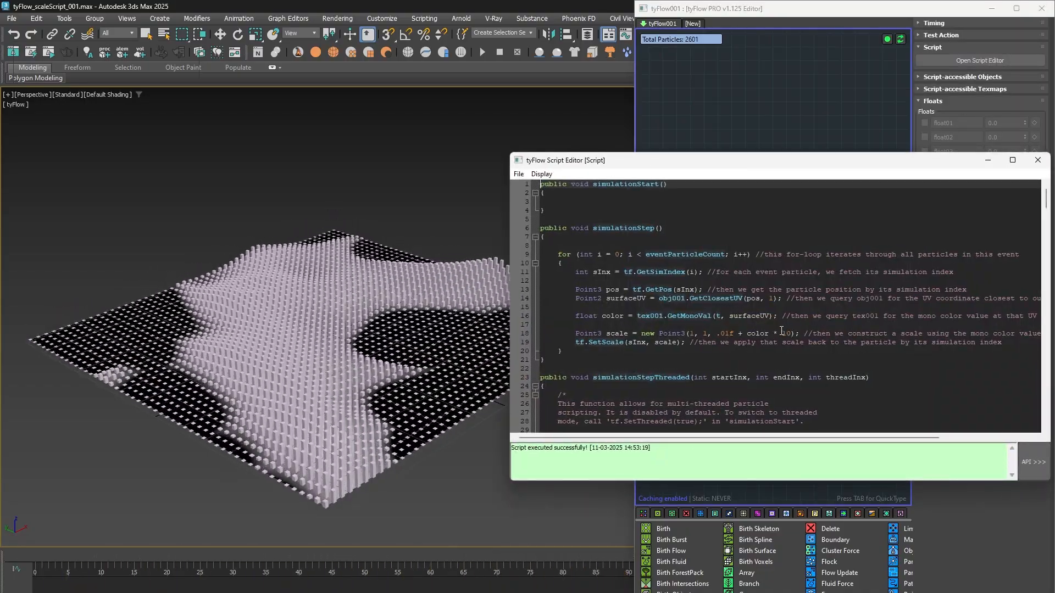
double_click(787, 332)
text(GetFloa)
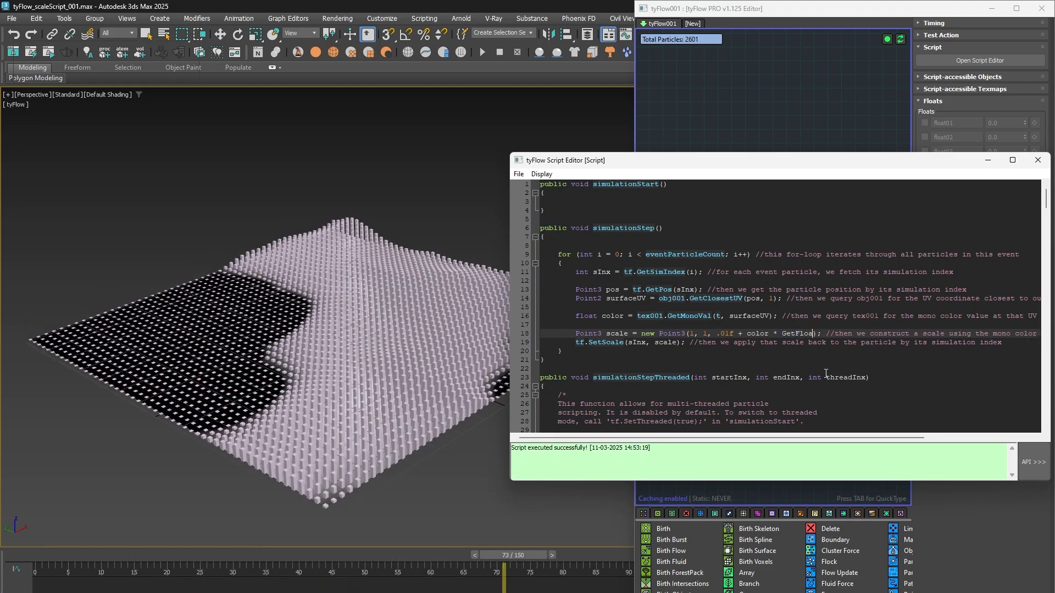
text(t("")
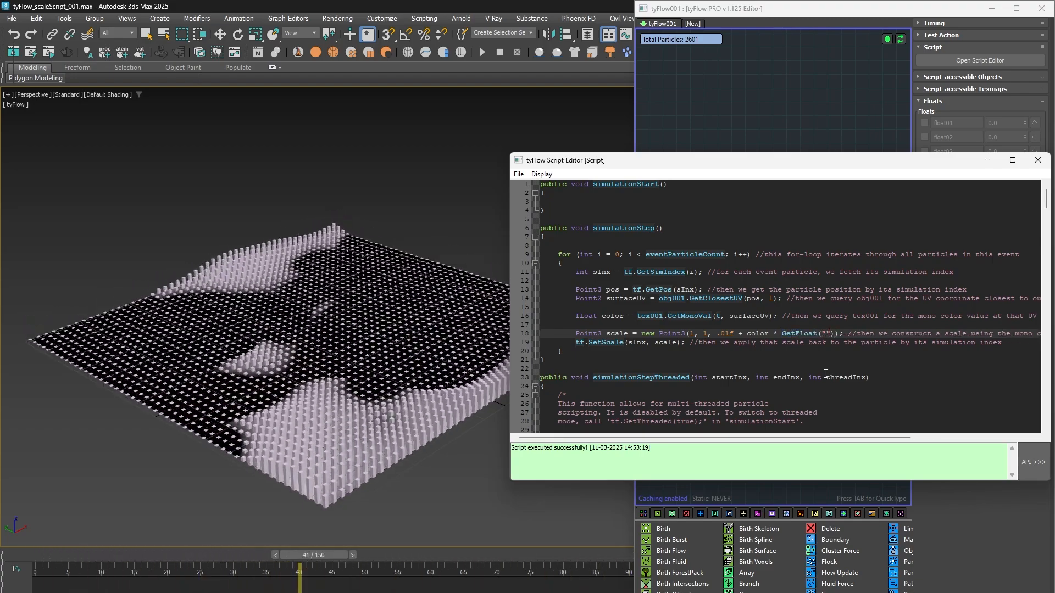
text(Intensity)
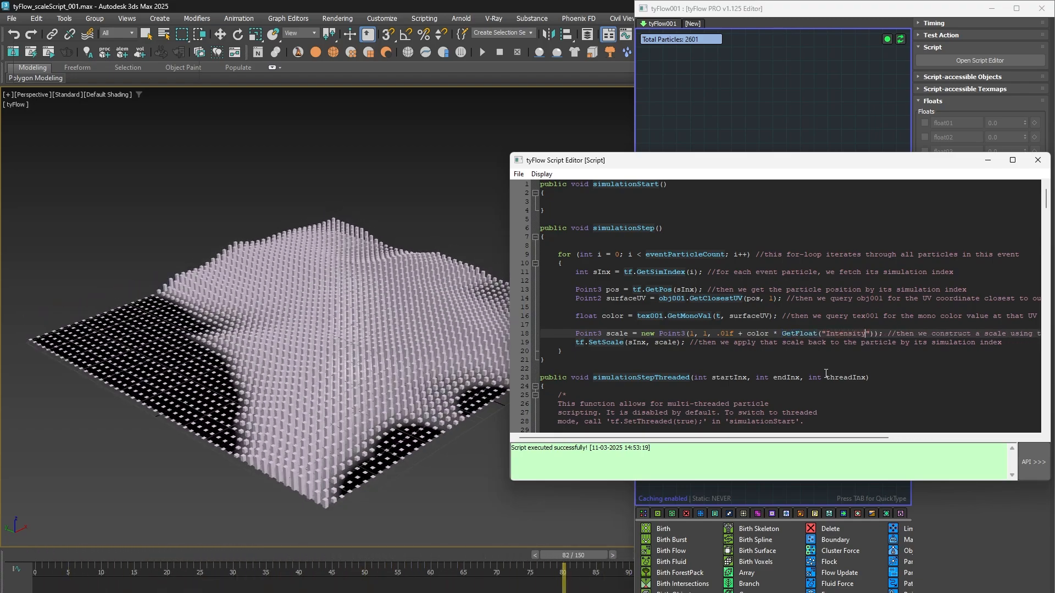
click(1038, 160)
- Enable the Script operator's first float, name it Intensity and set its value to 20
click(924, 123)
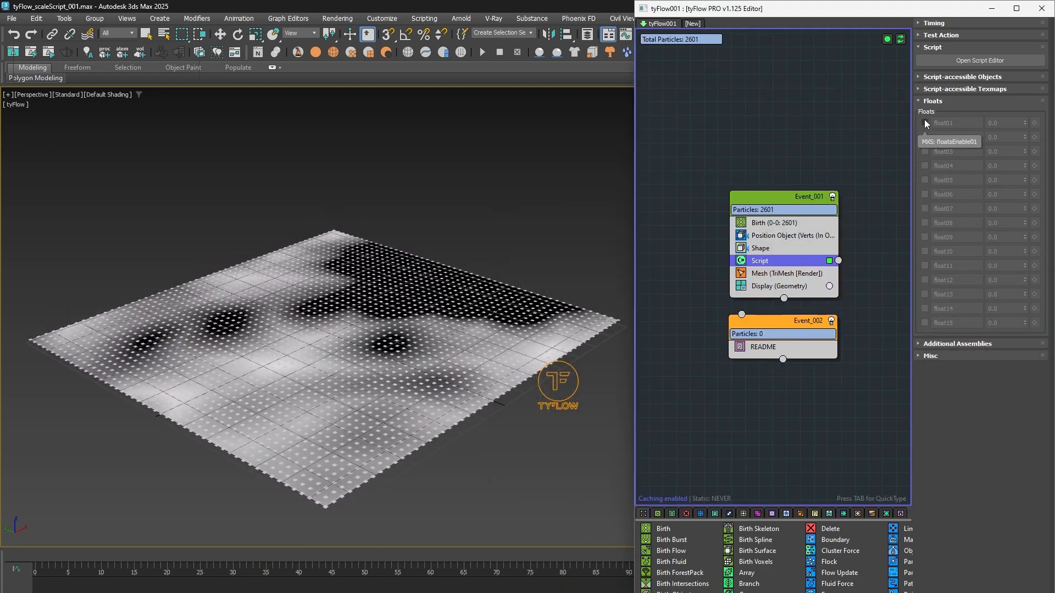
double_click(937, 123)
text(Intensity)
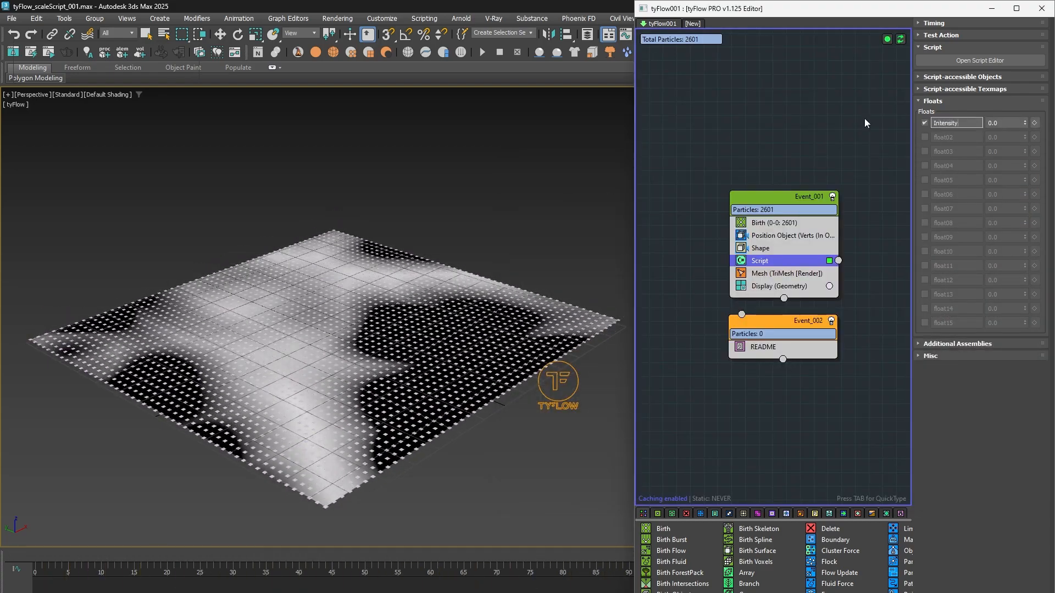
key(Tab)
text(1)
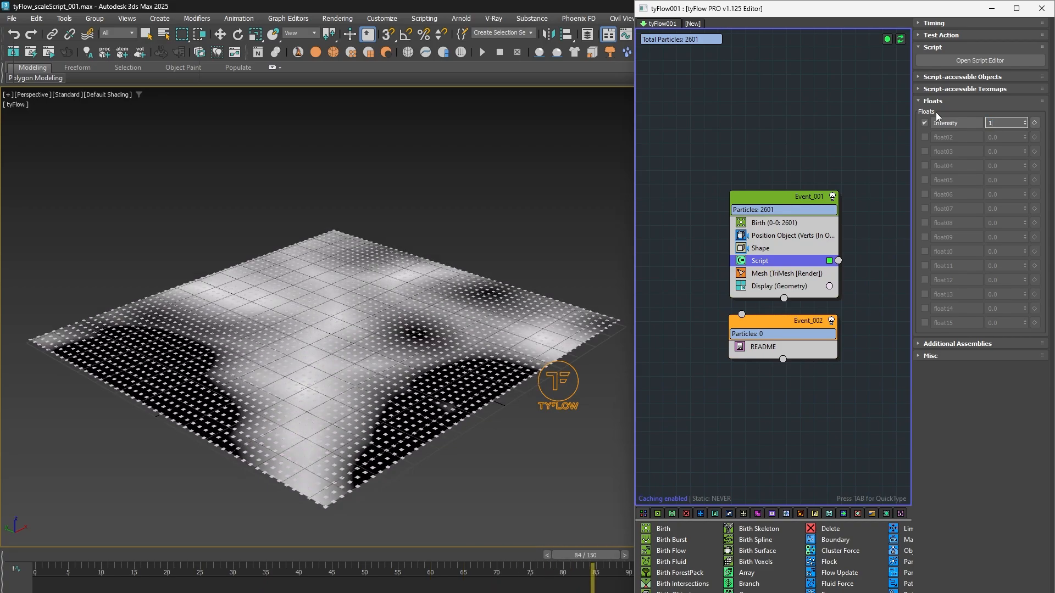
key(BackSpace)
text(20)
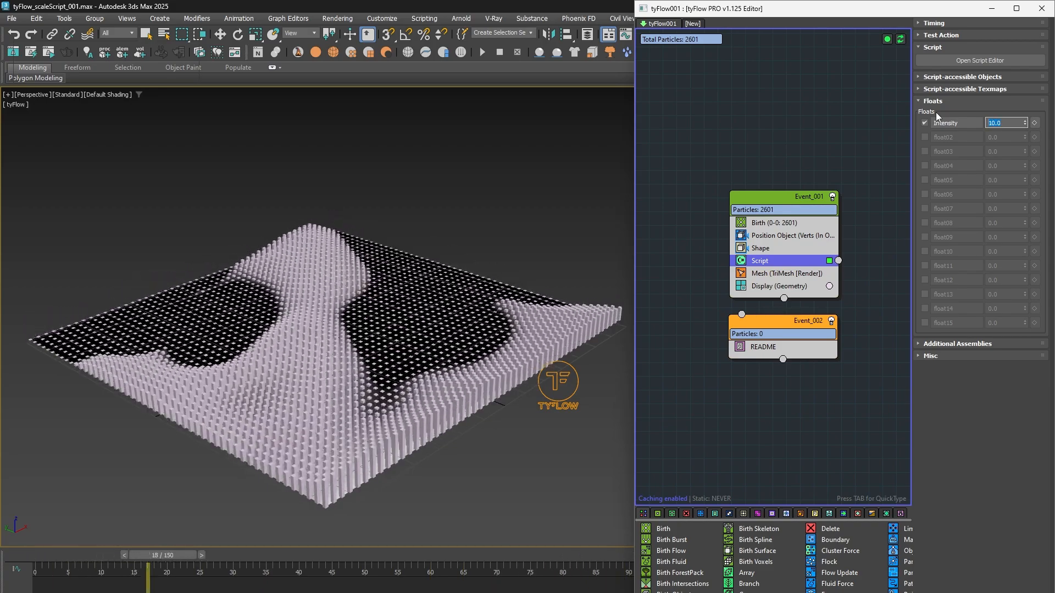
key(Return)
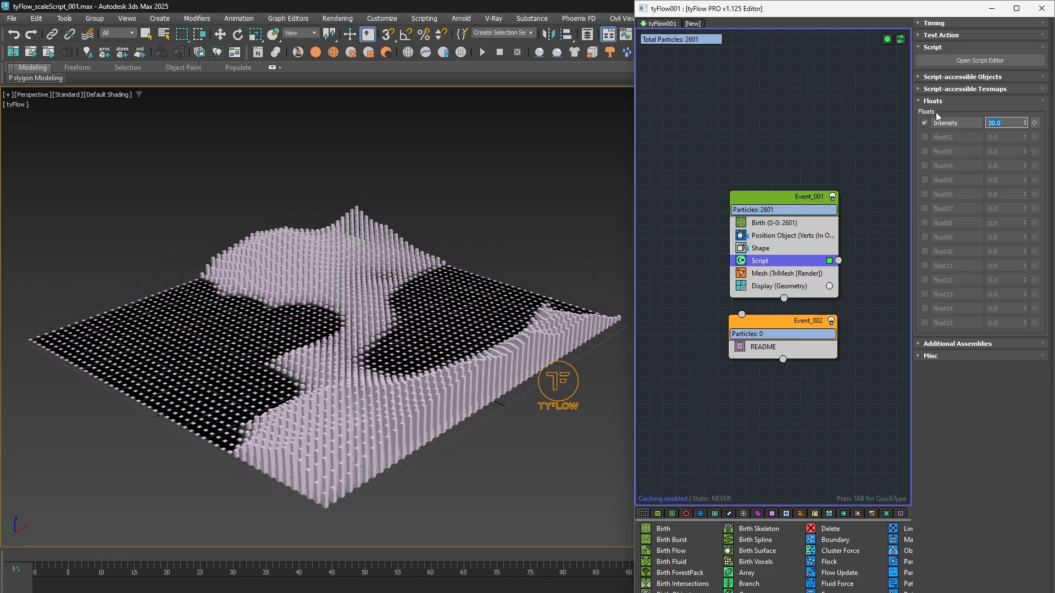
- Expose the Intensity float, connect a new Value operator to it and place that node beside Event_001
click(1035, 122)
drag(729, 272, 706, 219)
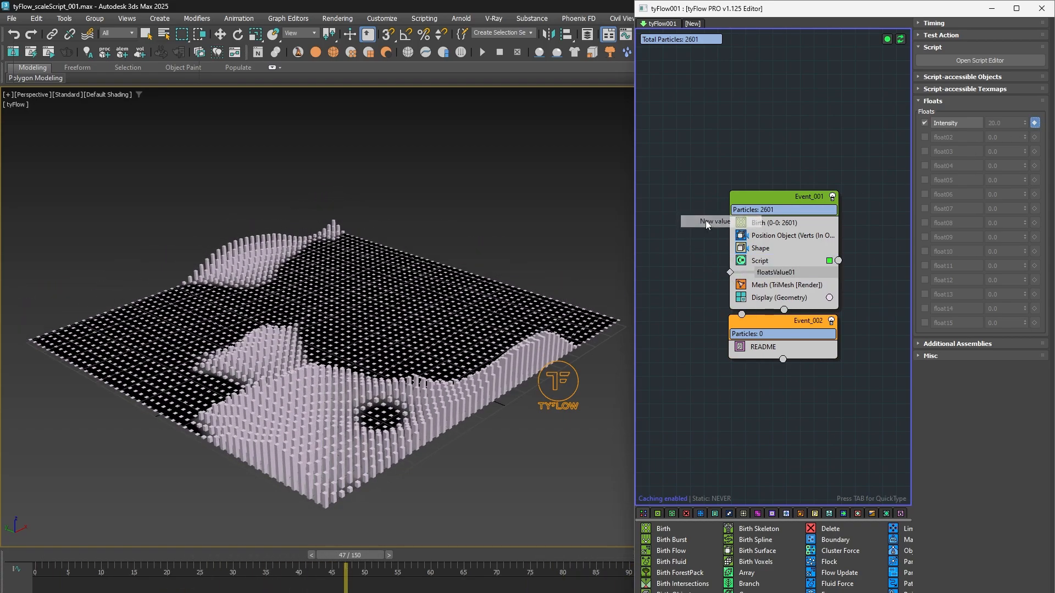
click(706, 221)
middle_drag(736, 151, 812, 156)
drag(759, 216, 733, 238)
click(732, 254)
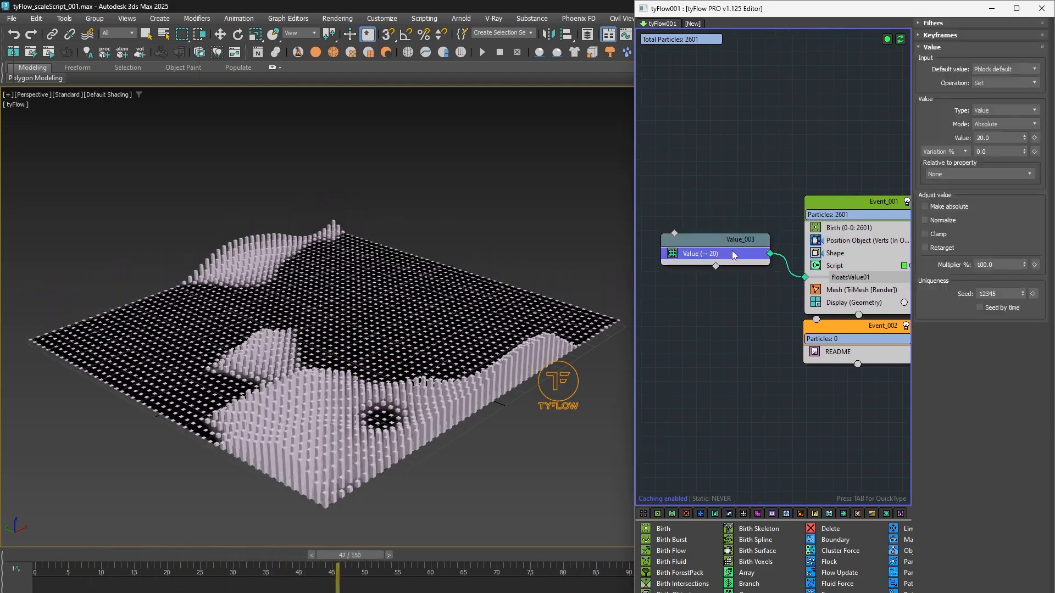
- Look up GetFloat in the Script operator's API reference and copy the GetFloat(string name, float frame, int sInx) overload
scroll(806, 154, down, 1)
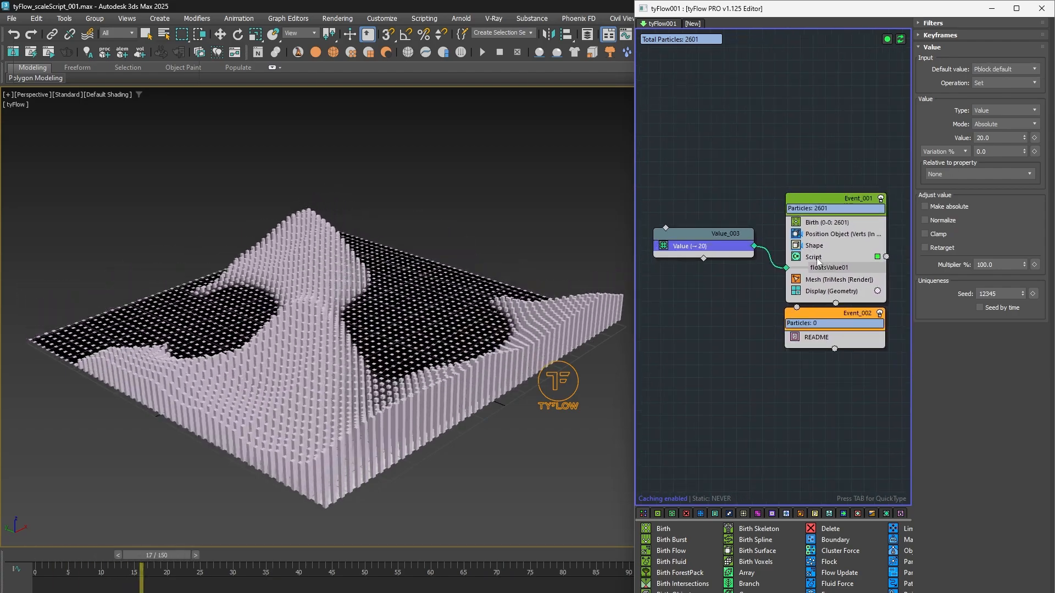
click(817, 258)
click(983, 60)
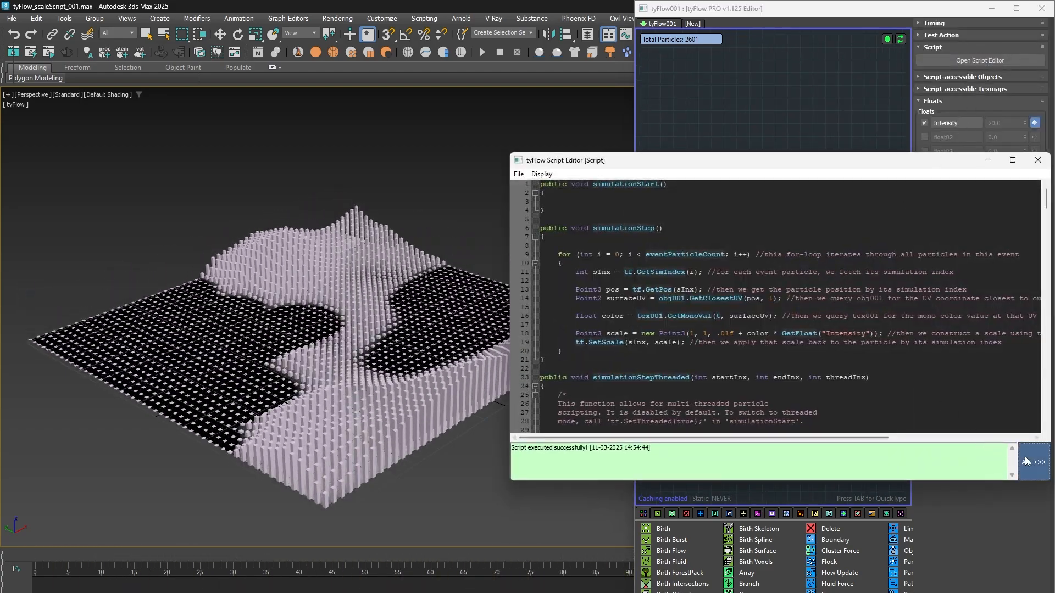
click(1025, 461)
key(ctrl+f)
text(Get)
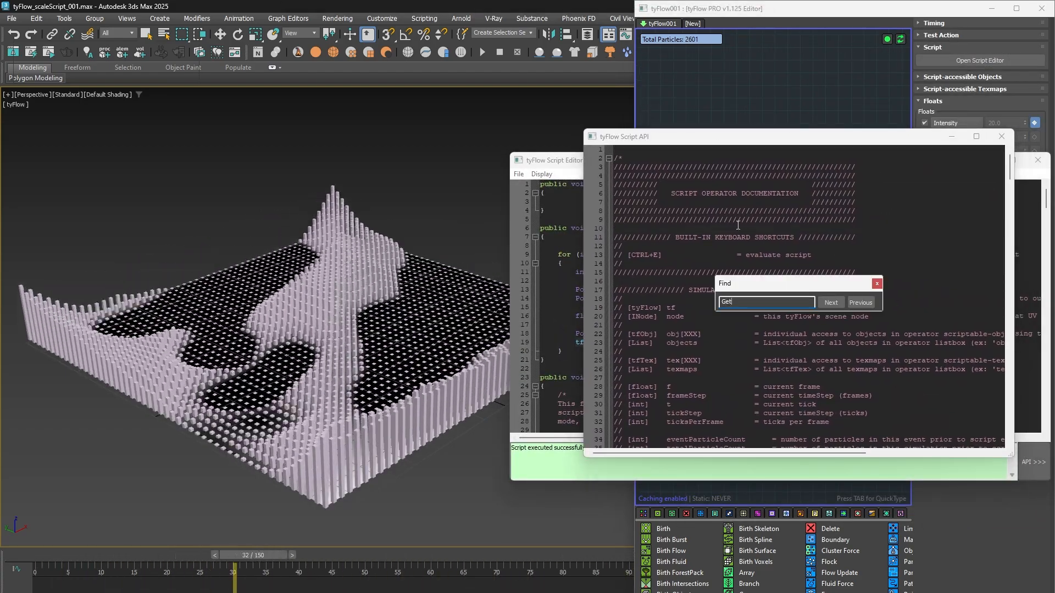
text(Float)
scroll(769, 336, down, 1)
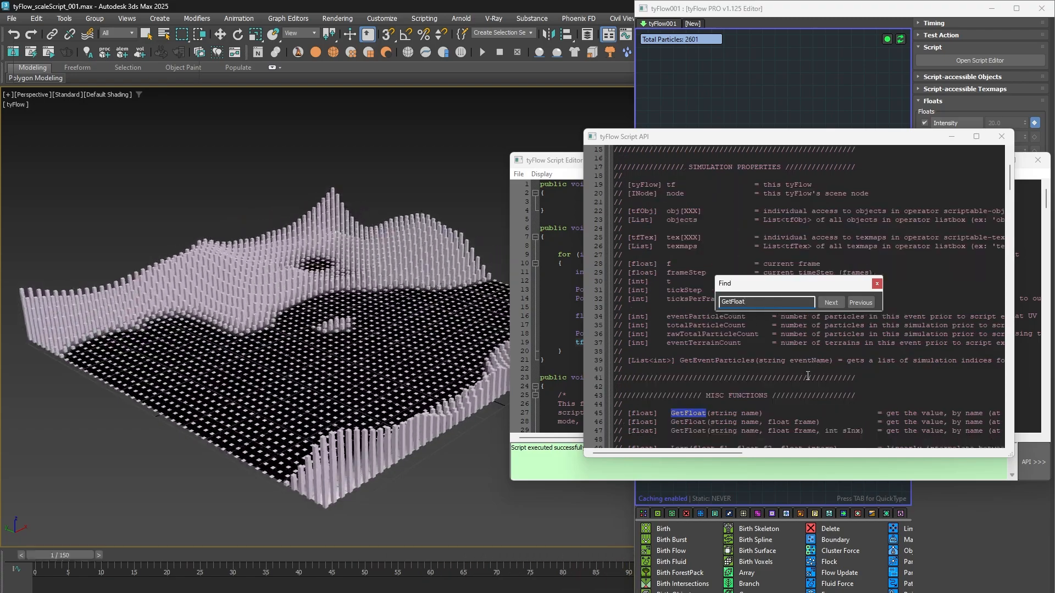
click(877, 284)
drag(703, 431, 801, 430)
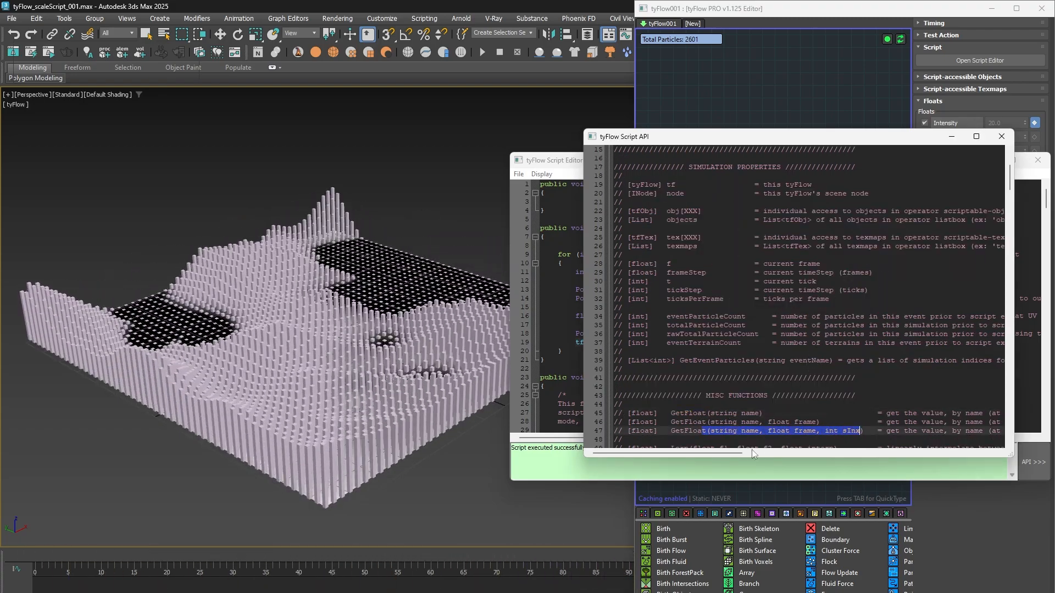
drag(739, 453, 865, 433)
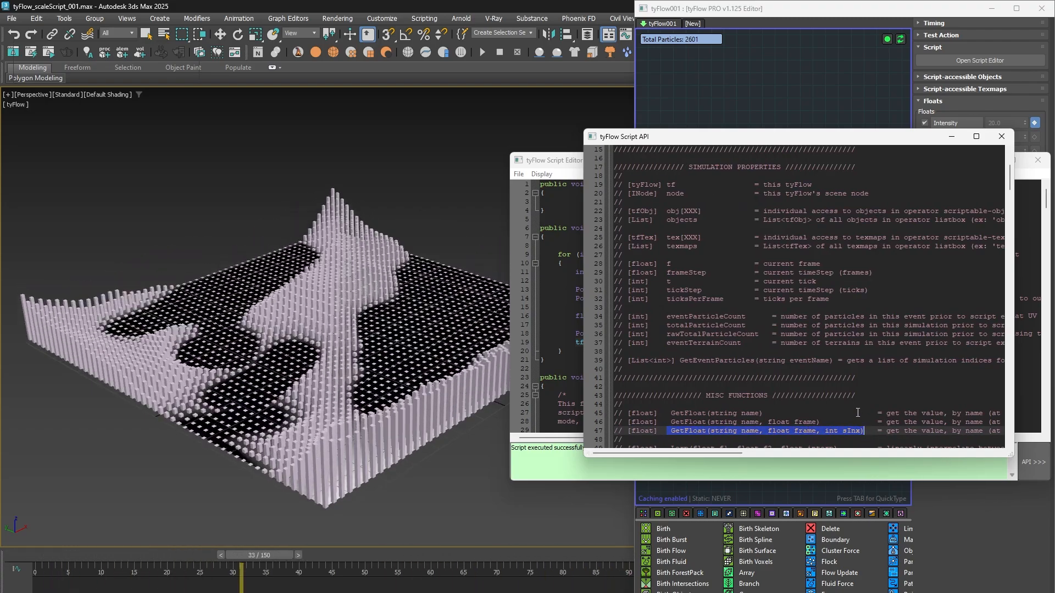
- Replace the scale line's GetFloat call with GetFloat("Intensity", (float)f, sInx) and close the script editor
click(1000, 137)
drag(790, 334, 829, 334)
text(GetFloat(string name, float frame, int sInx))
text("Intensity")
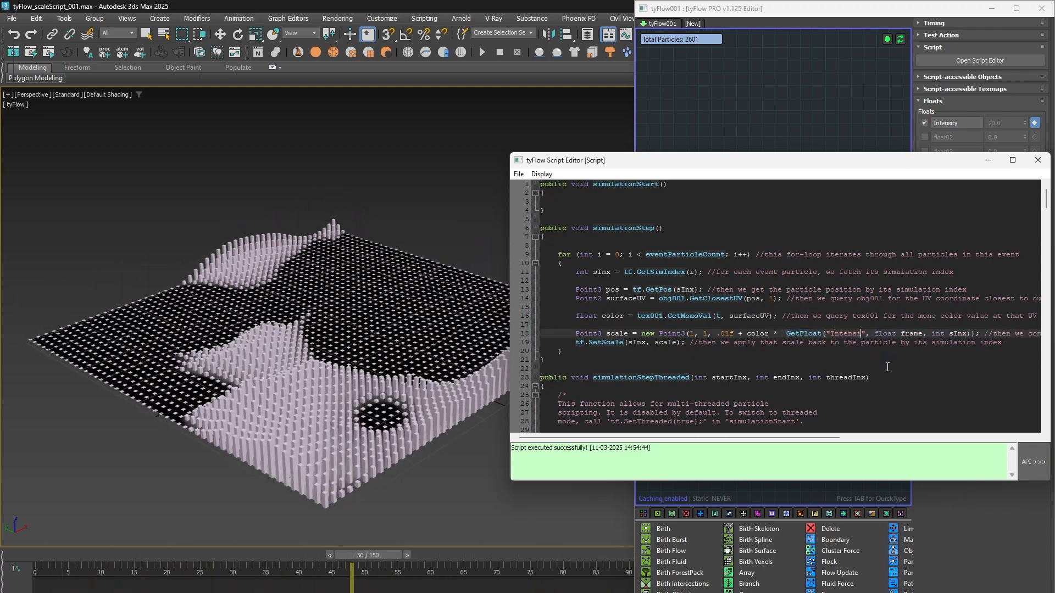
key(ctrl+shift+Right)
text((float))
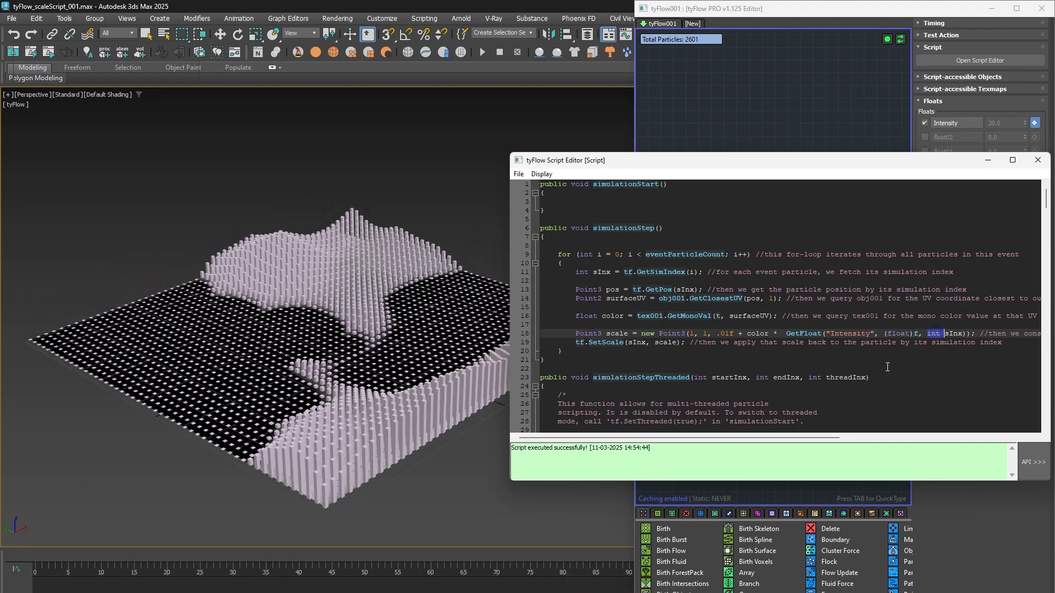
key(Delete)
click(1038, 161)
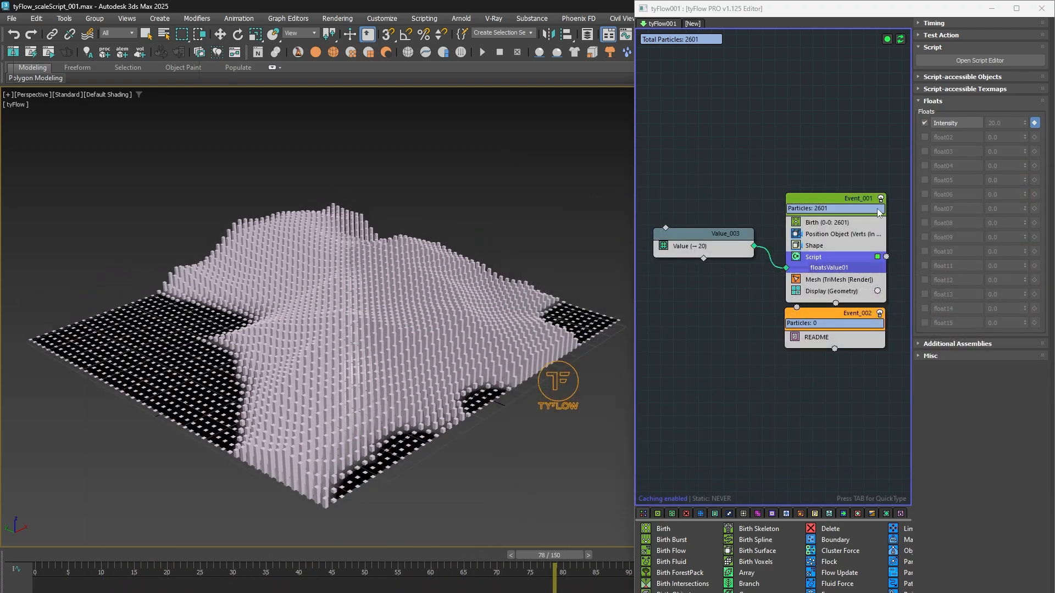
- Try percentage variations of 50 and 80 on the Value operator connected to the Script float
click(711, 245)
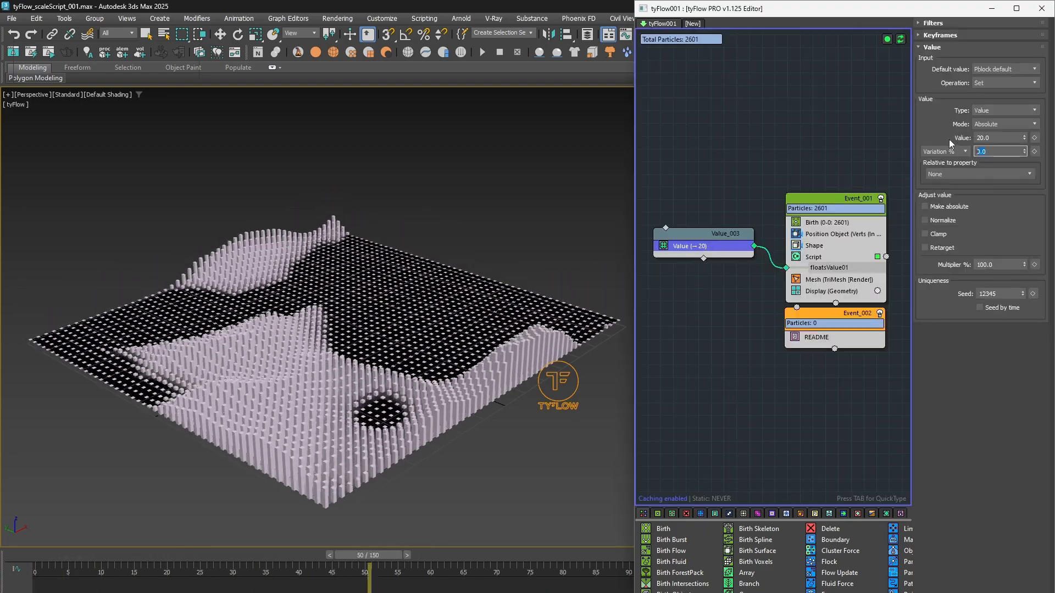
text(50)
key(Return)
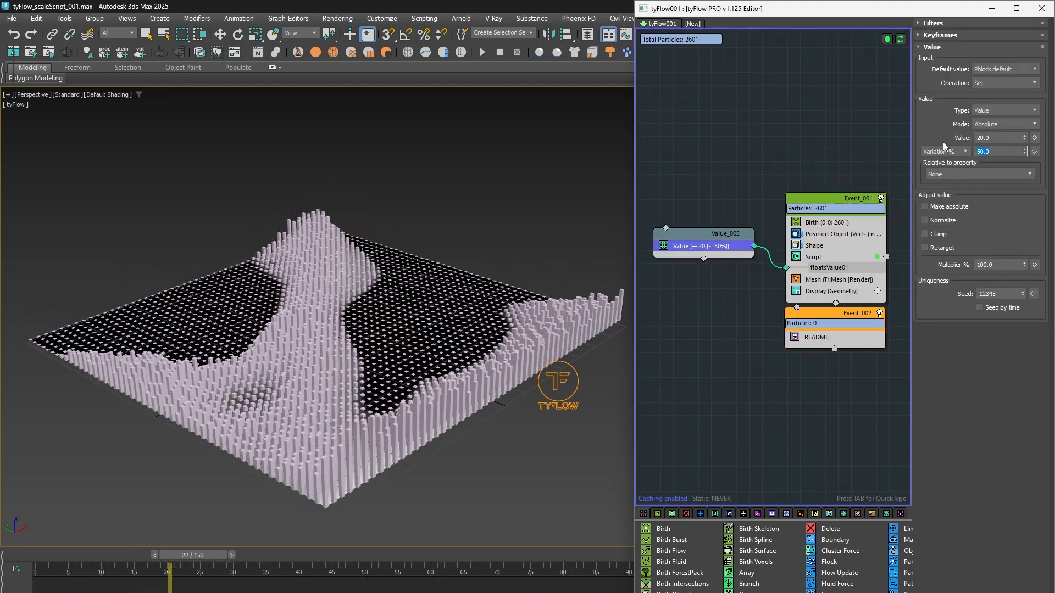
text(80)
key(Return)
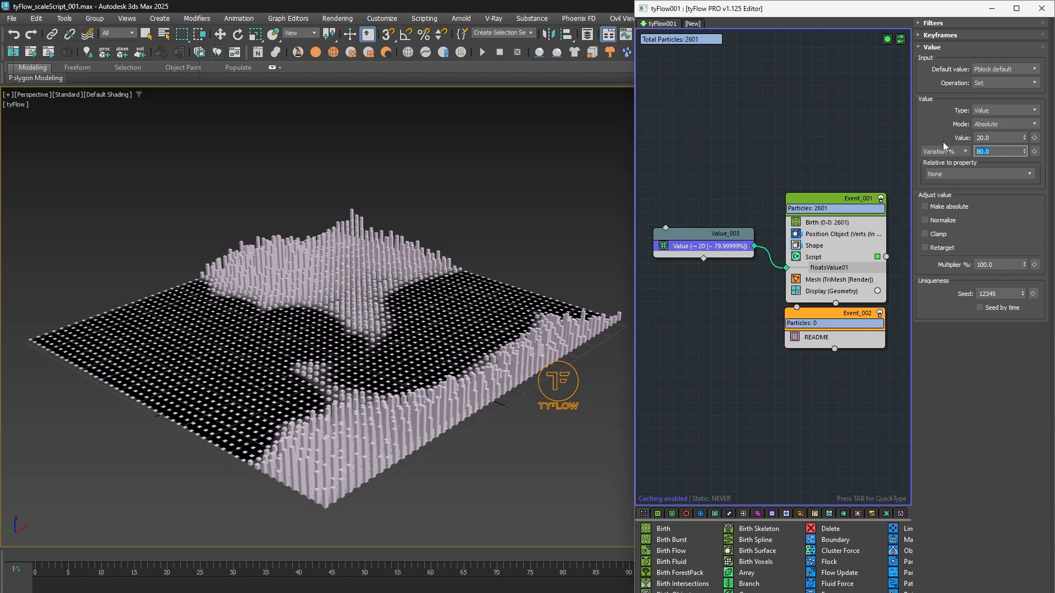
- Switch the Value operator's variation from percentage to +/- and try amounts of 20 and 10
click(953, 150)
click(951, 163)
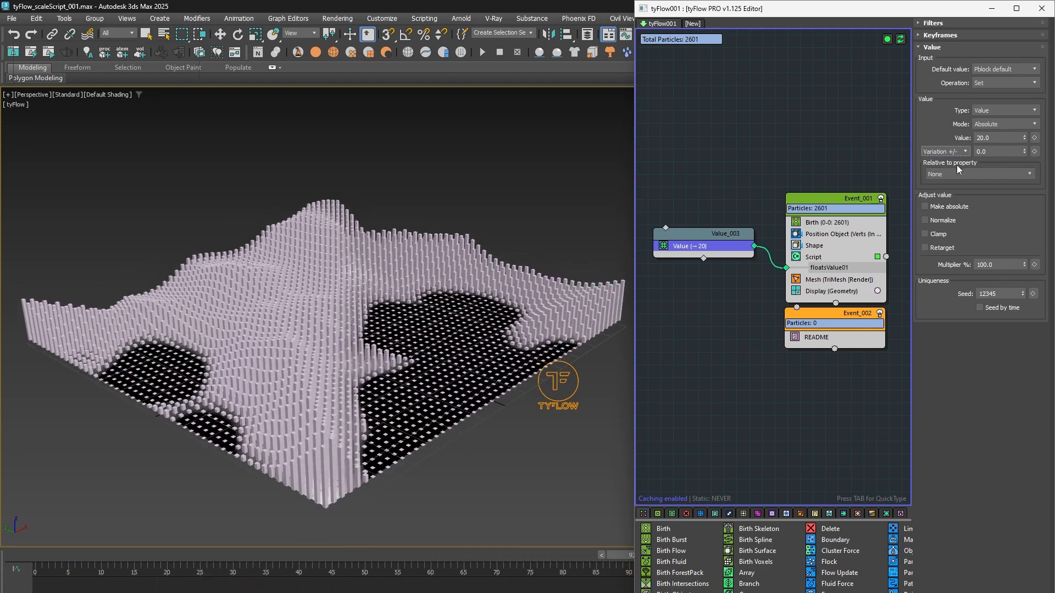
text(20)
key(Return)
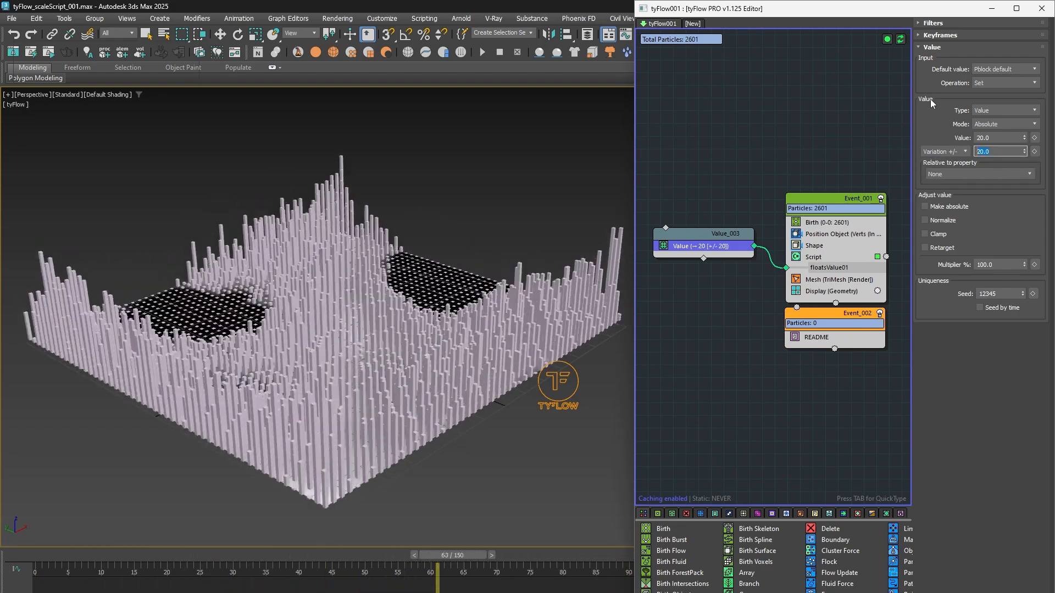
text(10)
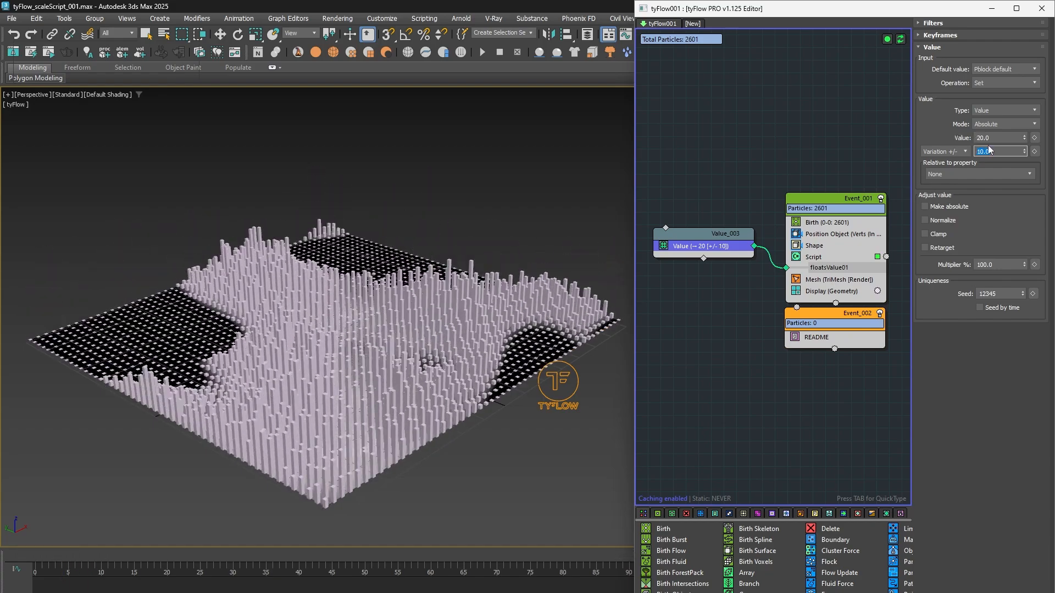
key(Return)
- Set the Value operator's +/- variation to 50 and enable Make absolute
text(50)
key(Return)
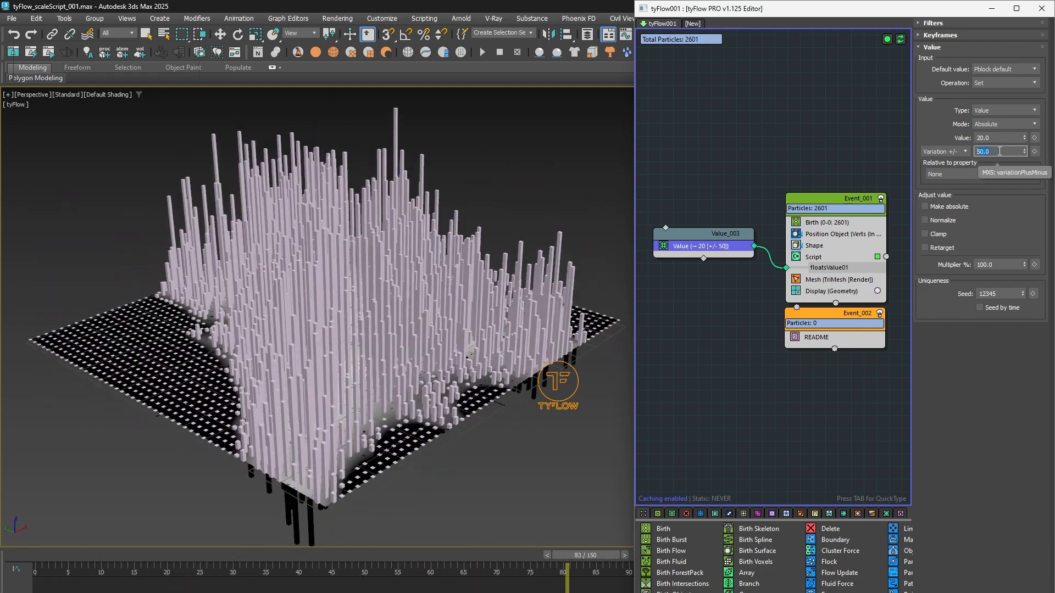
scroll(423, 244, down, 5)
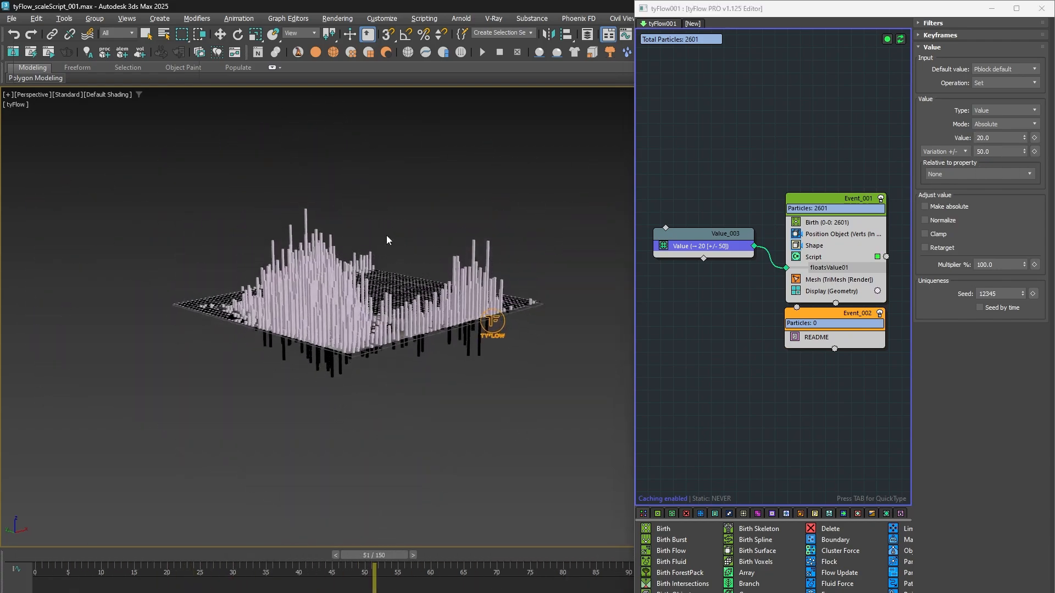
click(925, 206)
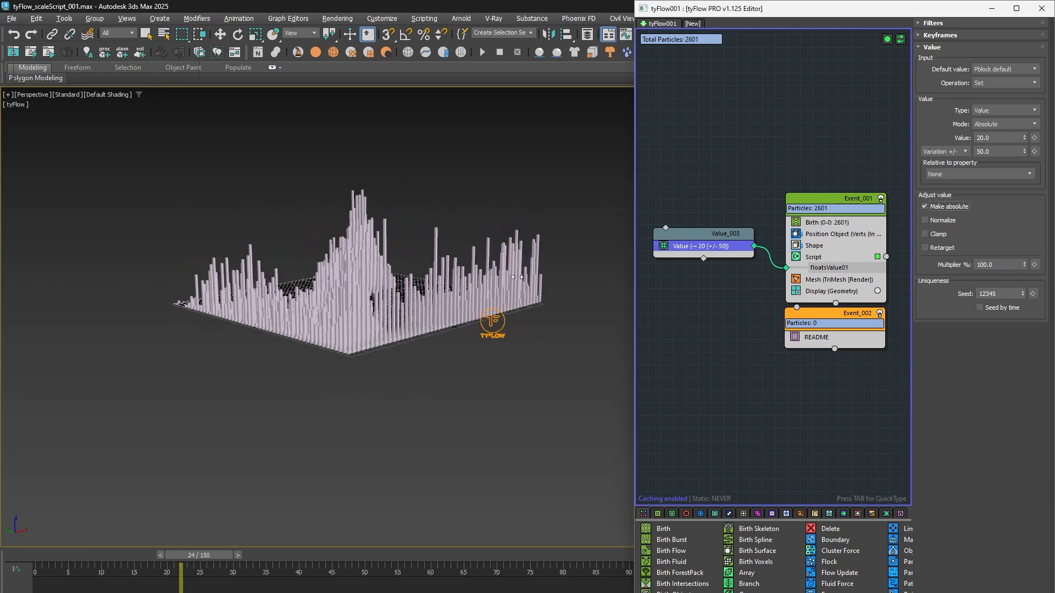